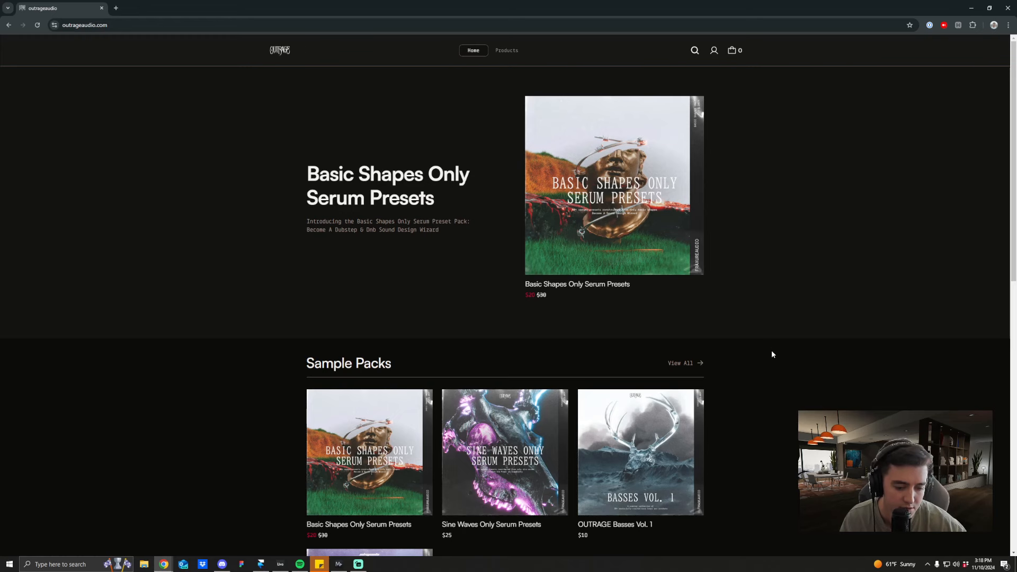
Step: Browse the store's home page, open the Basic Shapes Only Serum Presets product page and play its demo track
scroll(758, 418, "down", 3)
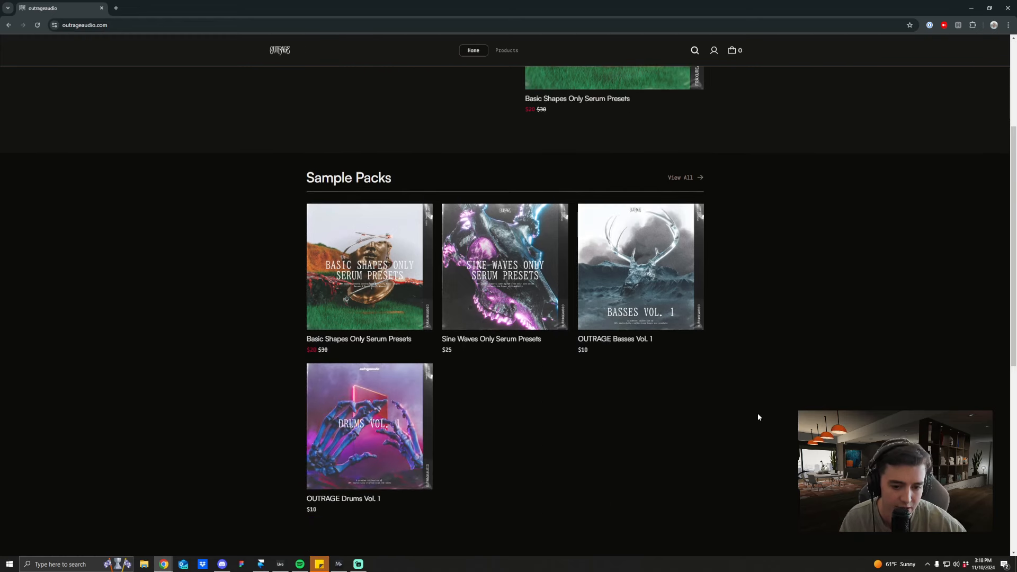
scroll(758, 417, "up", 2)
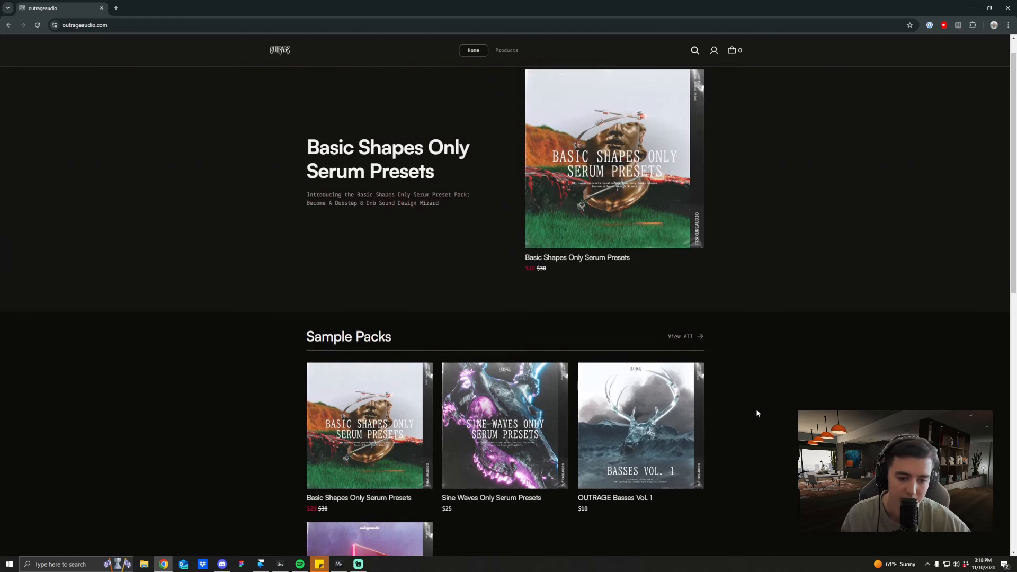
scroll(763, 371, "up", 1)
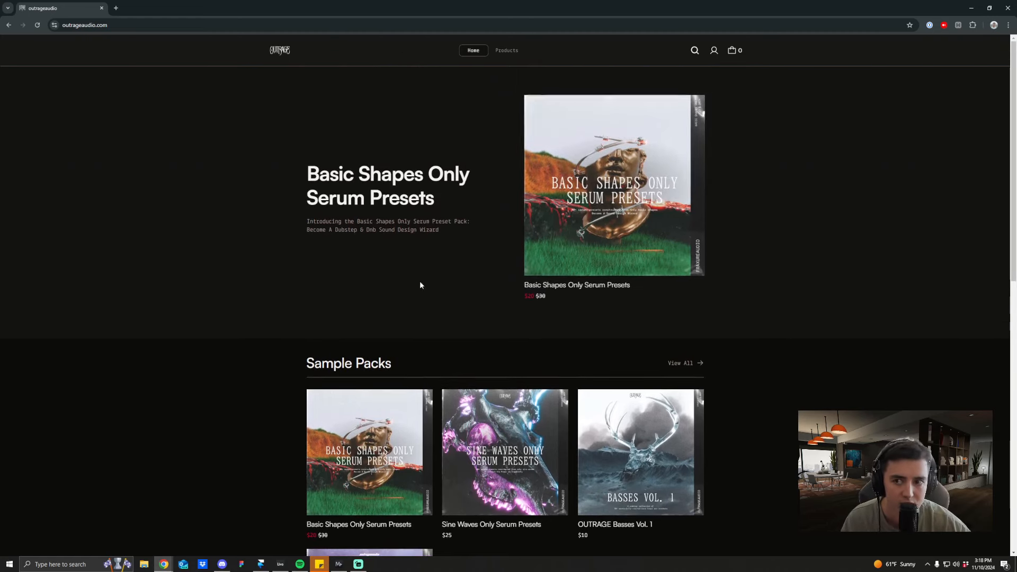
left_click(589, 253)
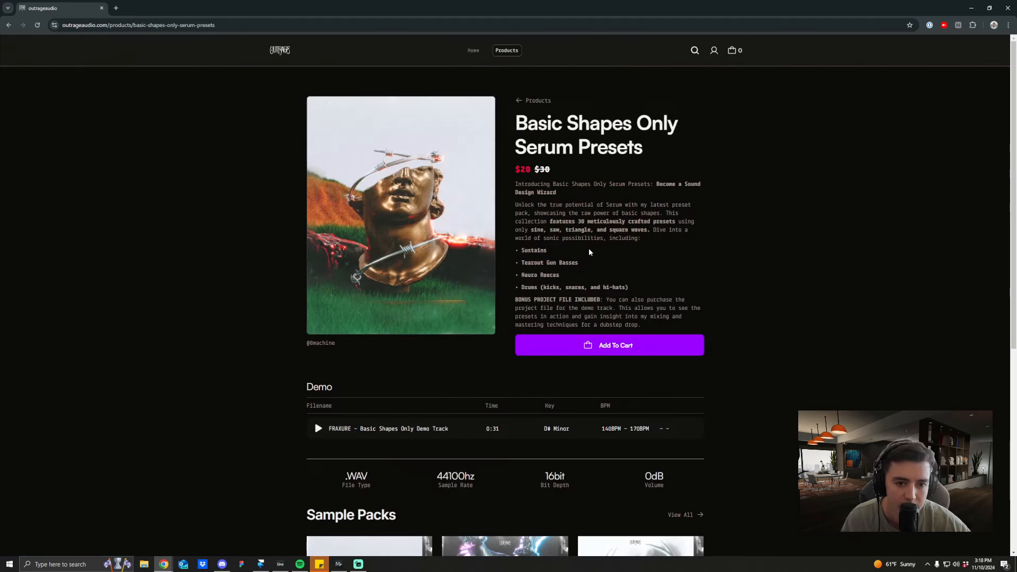
left_click(314, 429)
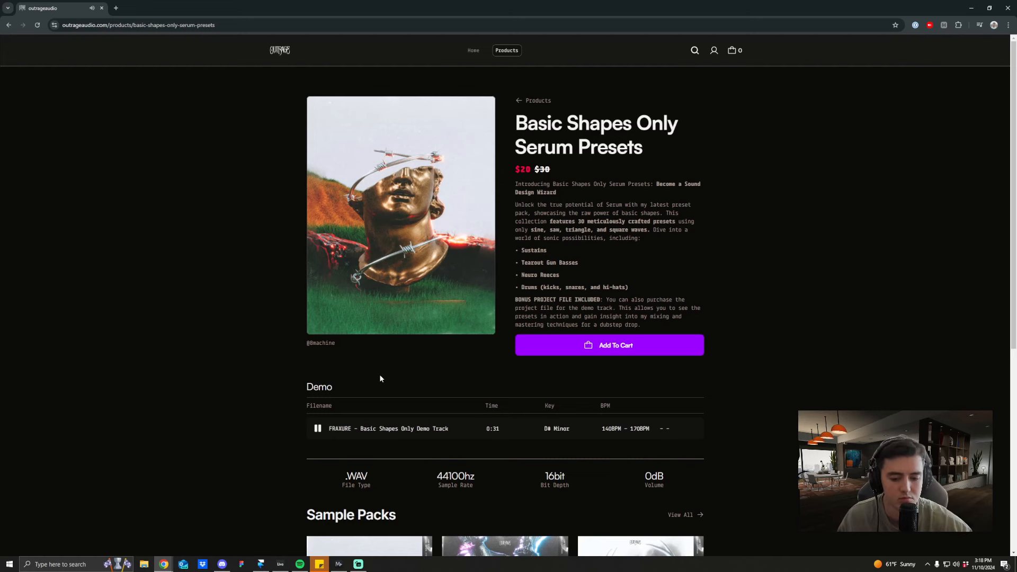
Step: Check the audio mixer levels in Streamlabs Desktop, then return to the product page and pause the demo track
left_click(359, 564)
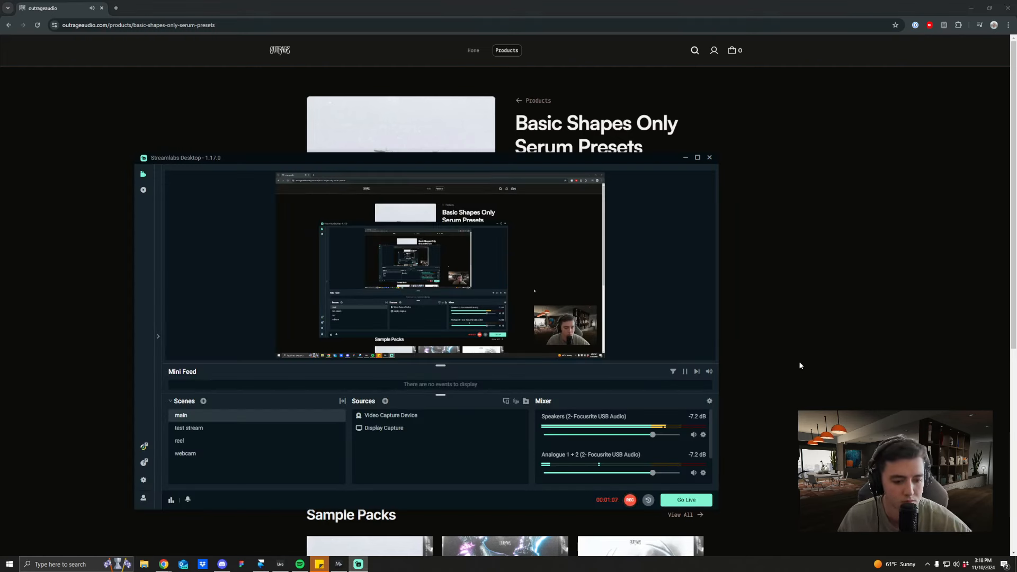
left_click(800, 366)
left_click(317, 429)
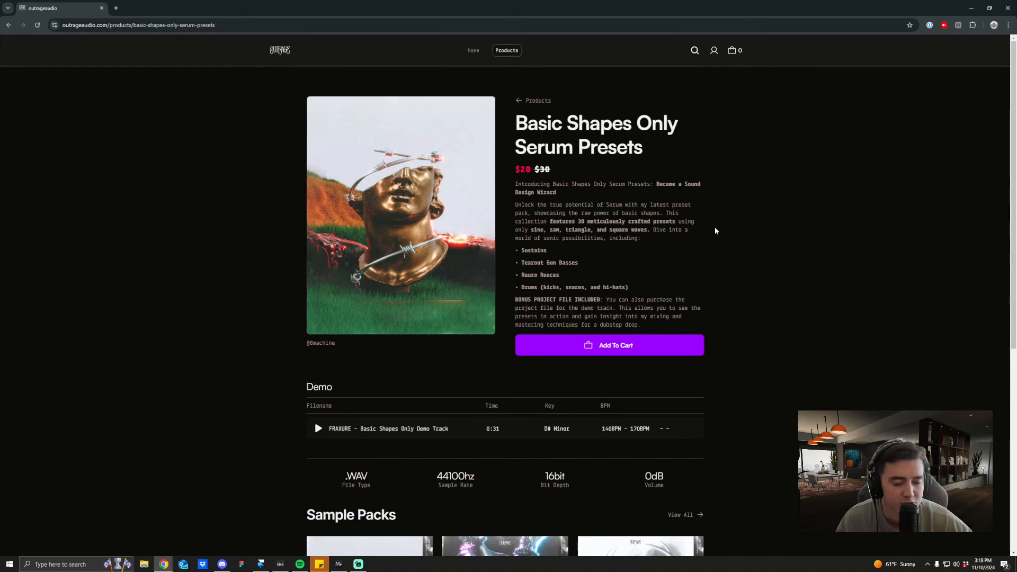
Step: Add the Basic Shapes Only Serum Presets to the cart and return to the product listing
left_click(616, 346)
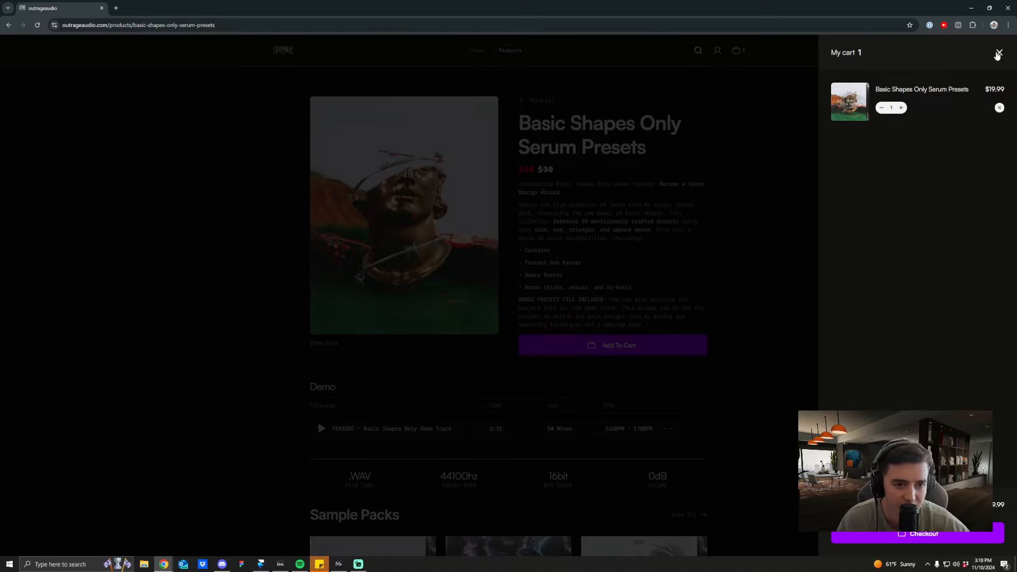
left_click(998, 53)
left_click(539, 100)
Step: Add the Sine Waves Only Serum Presets to the cart and return to the product listing
left_click(540, 234)
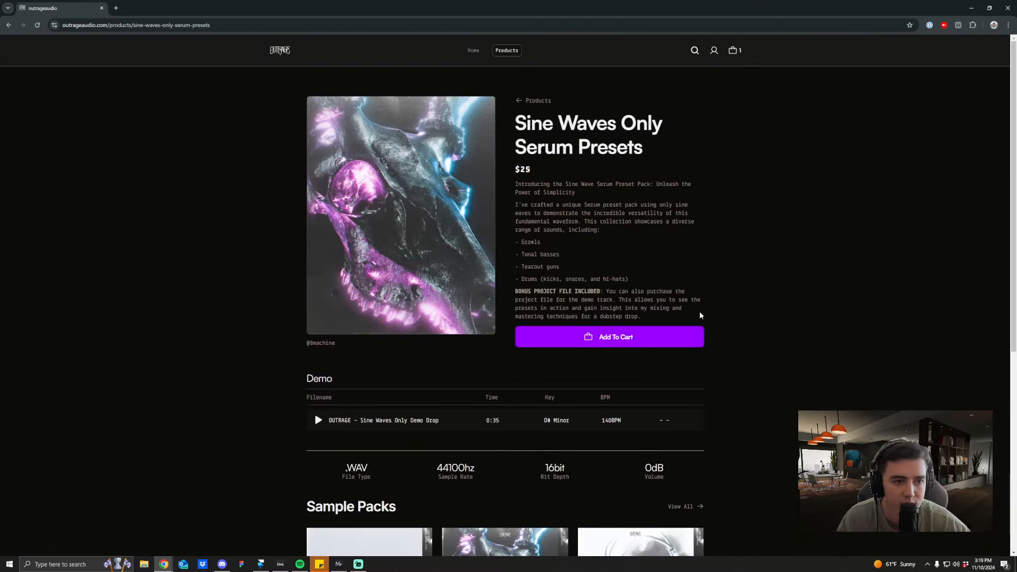
left_click(622, 340)
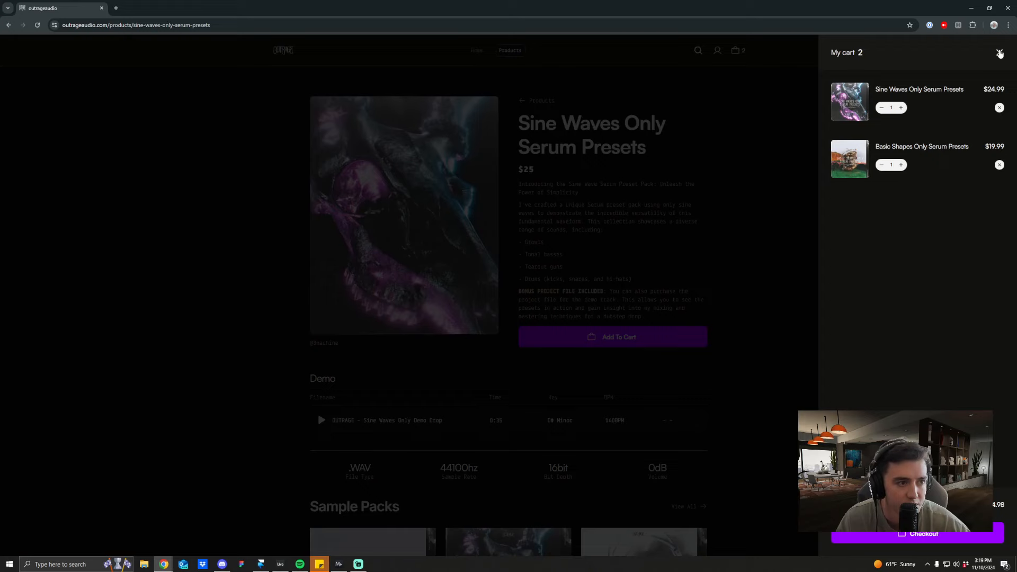
left_click(999, 53)
left_click(534, 101)
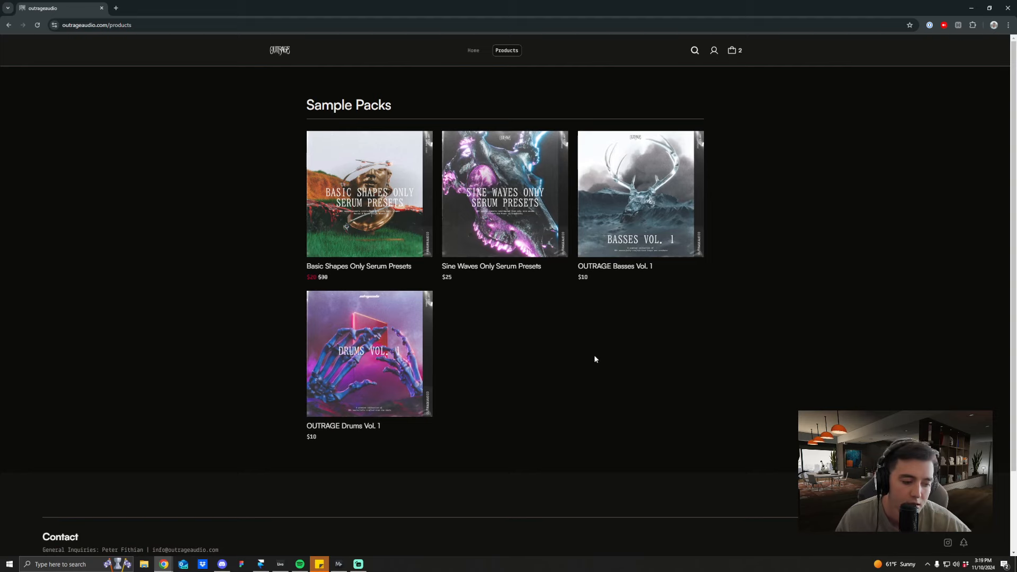
Step: Switch to the BASIC SHAPES PRESETS DEMO project in Ableton Live and fold the Drop group
left_click(281, 562)
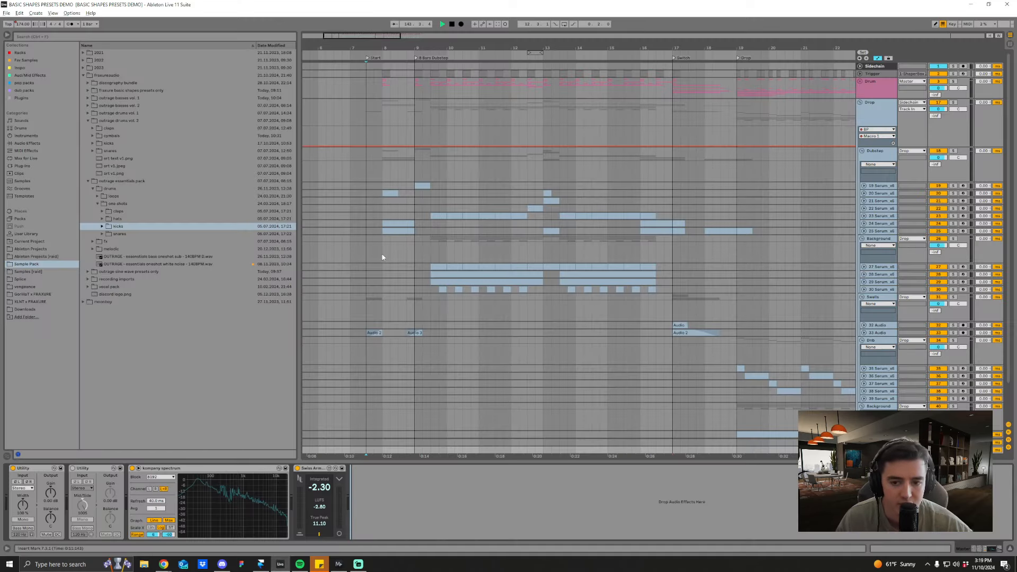
left_click(366, 171)
scroll(401, 212, "down", 2)
left_click_drag(401, 212, 444, 220)
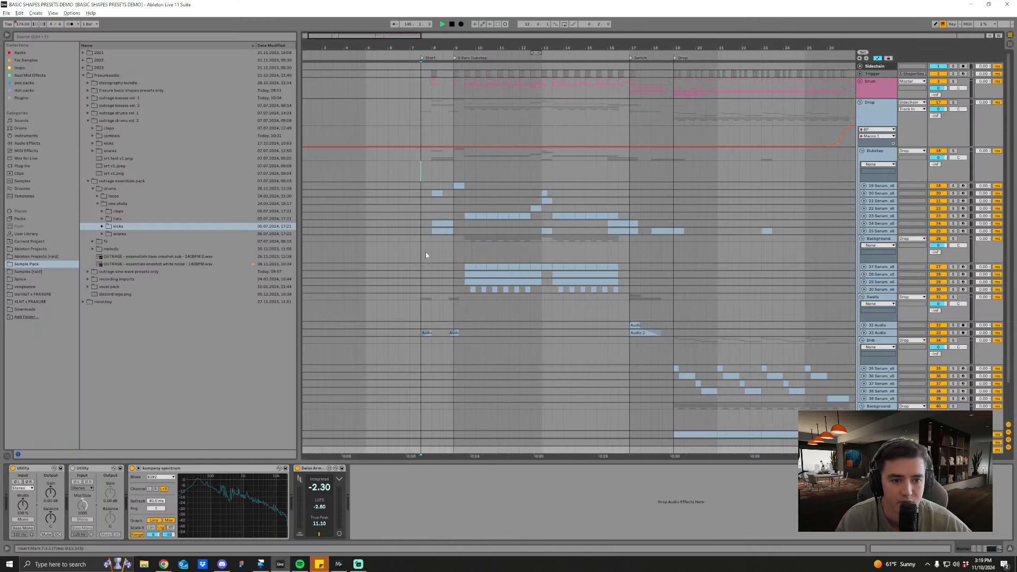
left_click(859, 102)
scroll(360, 133, "down", 5)
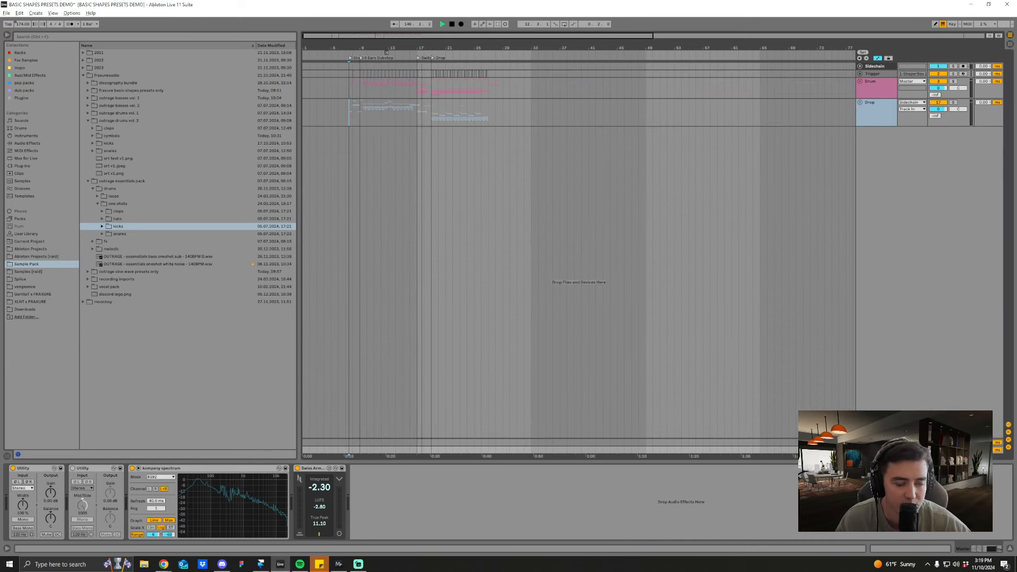
Step: Play the arrangement from the 8 Bars Dubstep locator at bar 9
left_click(362, 114)
scroll(362, 113, "up", 4)
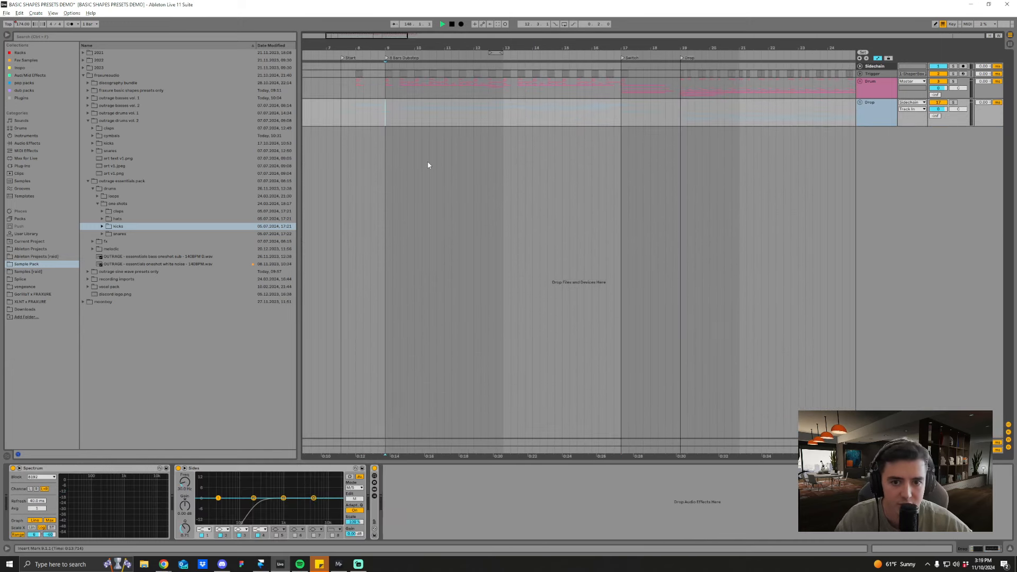
key("space")
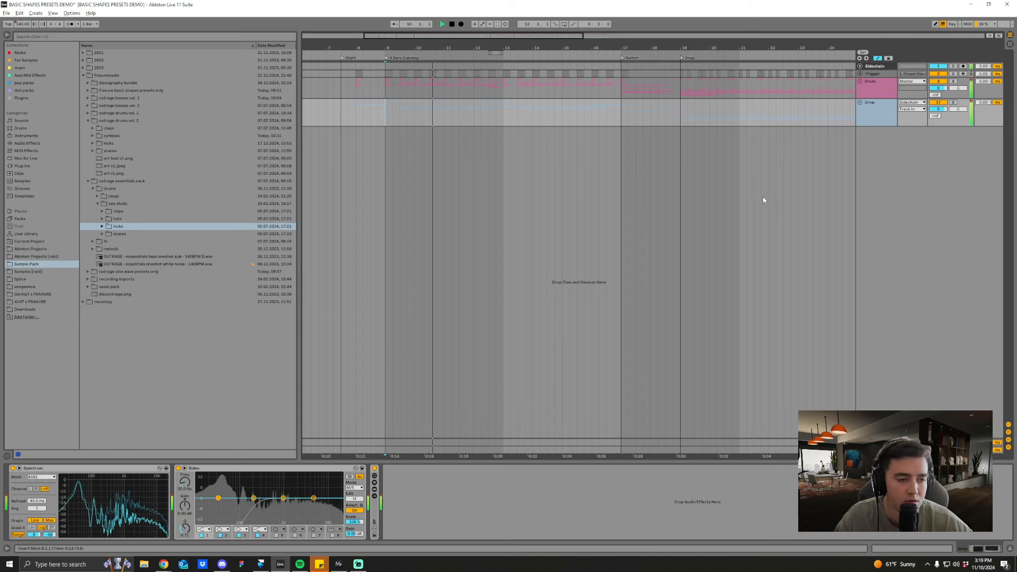
Step: Play the arrangement from the Switch locator at bar 17
left_click_drag(566, 49, 527, 21)
left_click(539, 117)
left_click_drag(579, 49, 593, 65)
key("space")
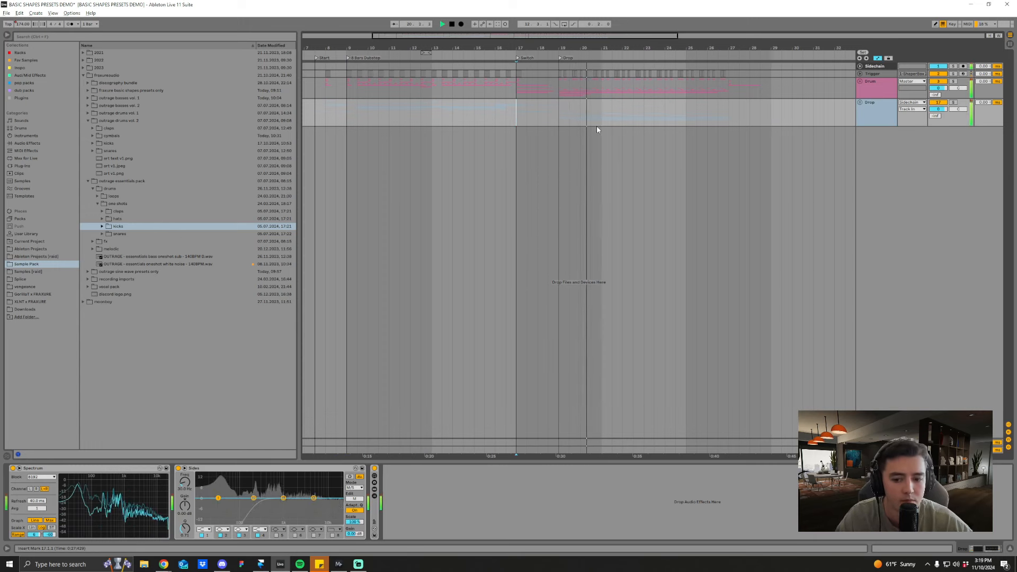
Step: View the Sidechain track's devices, set the insert marker at the Start locator on the Drop track and stop playback
left_click(876, 66)
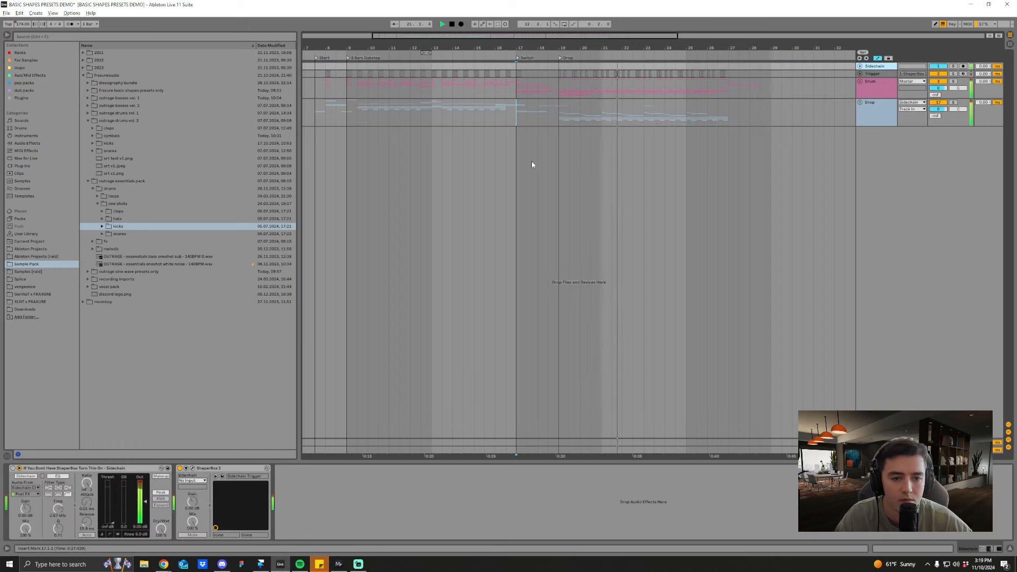
left_click_drag(464, 47, 529, 48)
left_click(378, 113)
key("space")
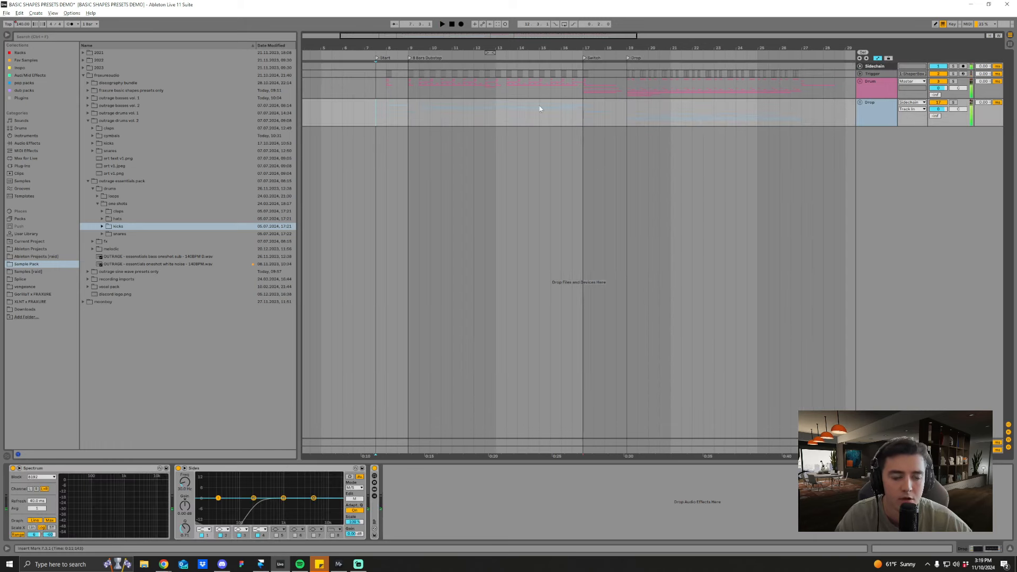
left_click_drag(636, 48, 636, 44)
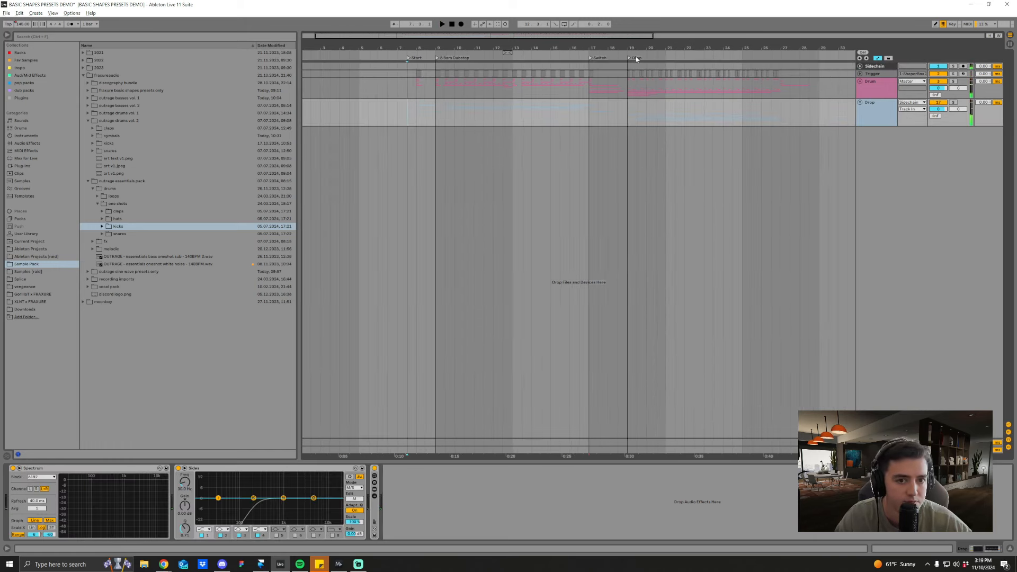
Step: Unfold the Drum and Drop groups, as well as the Dnb Hats subgroup within the drums
left_click(859, 82)
left_click(859, 247)
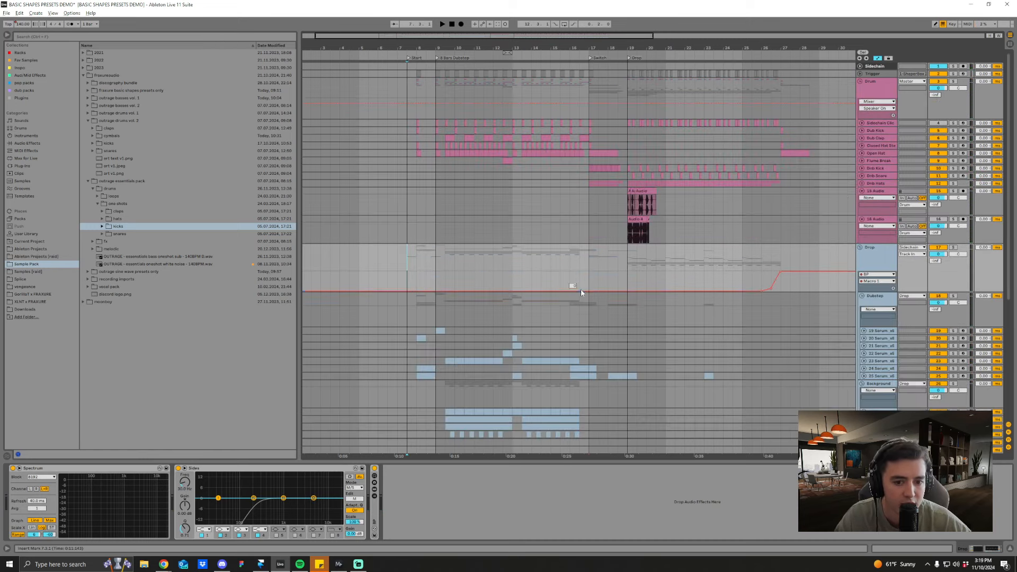
scroll(581, 289, "down", 3)
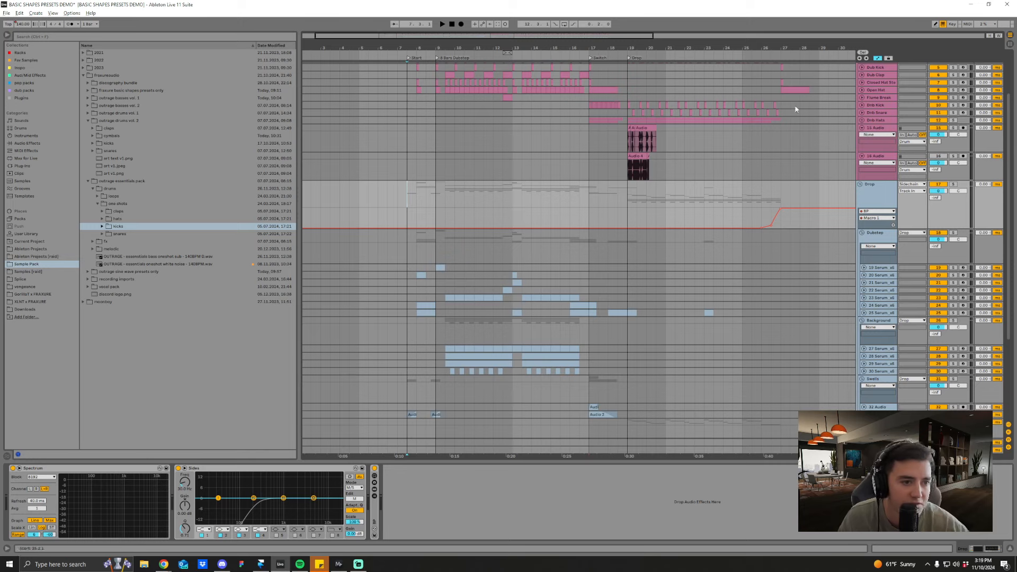
left_click(861, 120)
Step: Unfold the Dnb Kick and Dnb Snare tracks to inspect their clips, then fold both tracks again
left_click(861, 105)
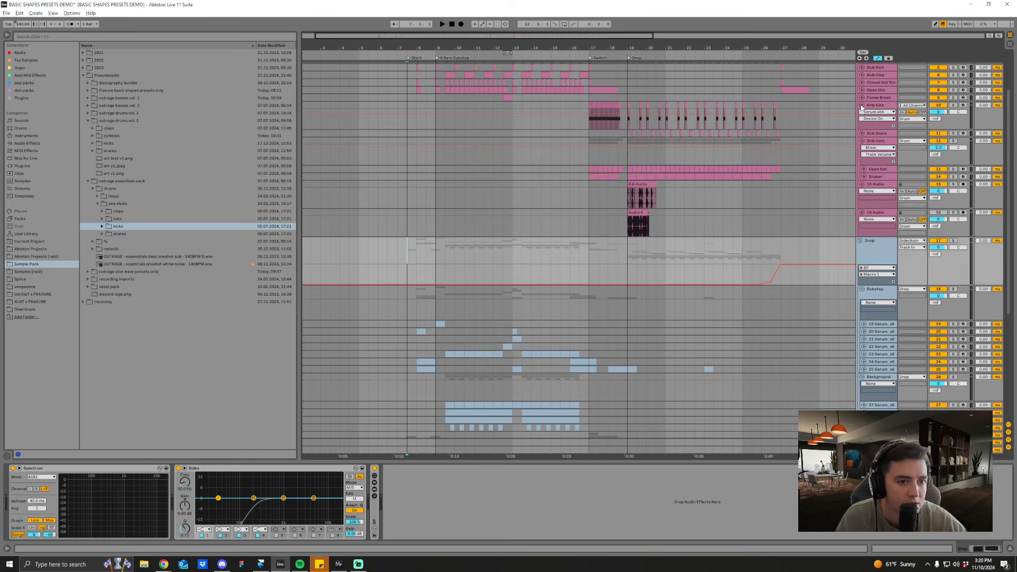
left_click(862, 133)
scroll(722, 68, "up", 2, "ctrl")
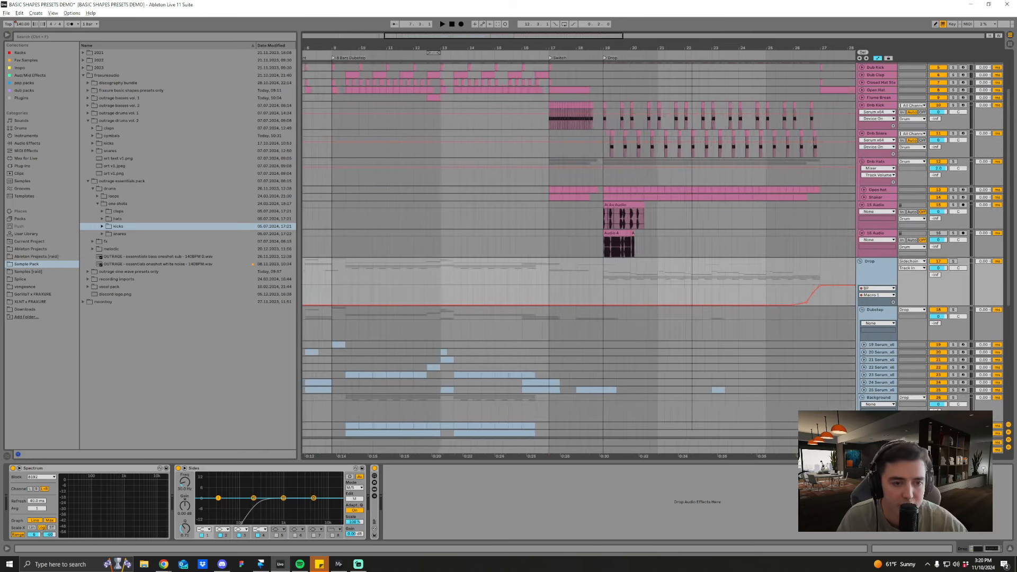
scroll(739, 185, "up", 3)
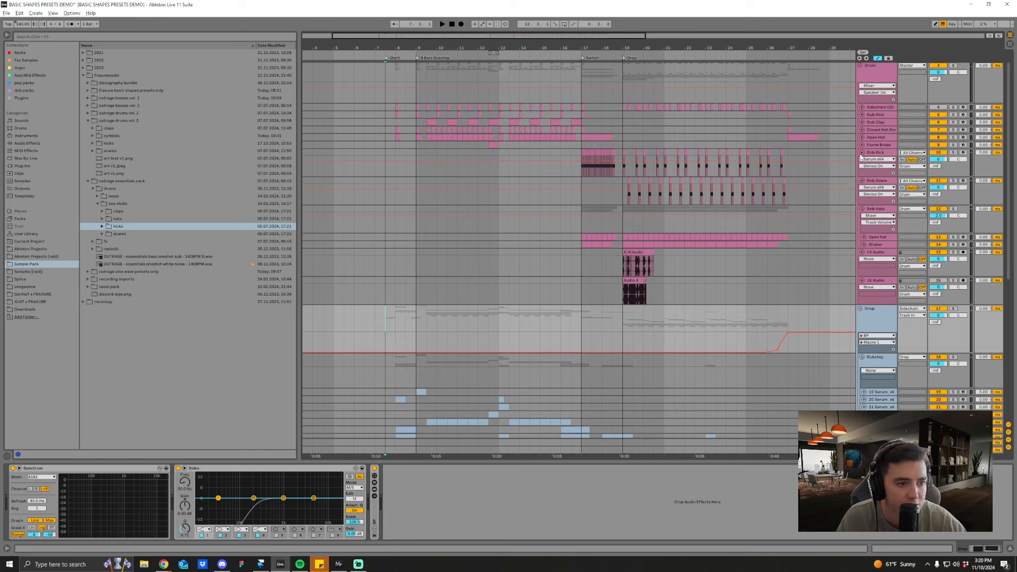
left_click(861, 152)
left_click(862, 160)
Step: Solo the Dnb group and listen to it from the Drop locator at bar 19
scroll(659, 212, "down", 1)
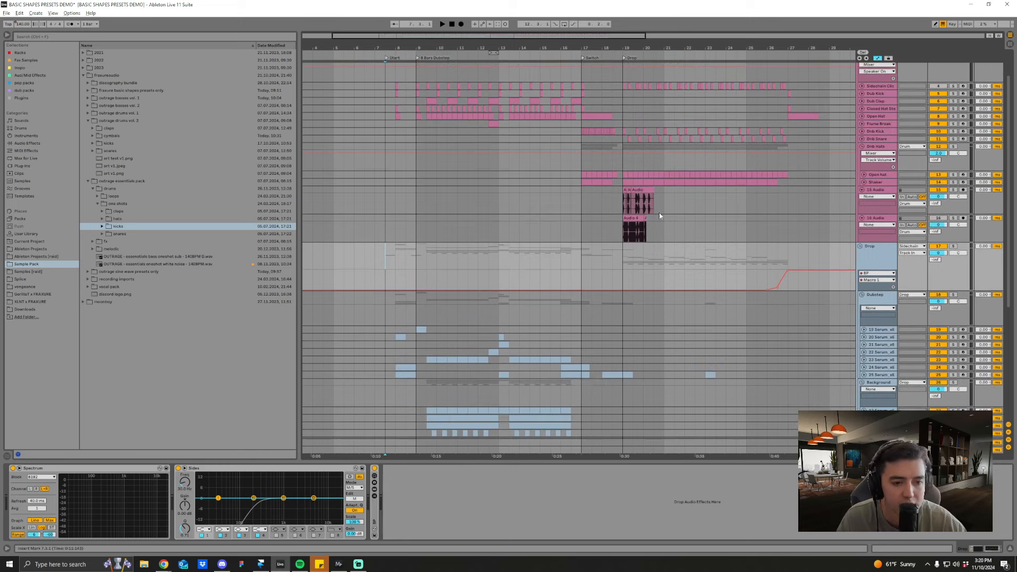
left_click(625, 206)
scroll(657, 207, "up", 1, "ctrl")
scroll(687, 207, "up", 2)
scroll(687, 210, "down", 12)
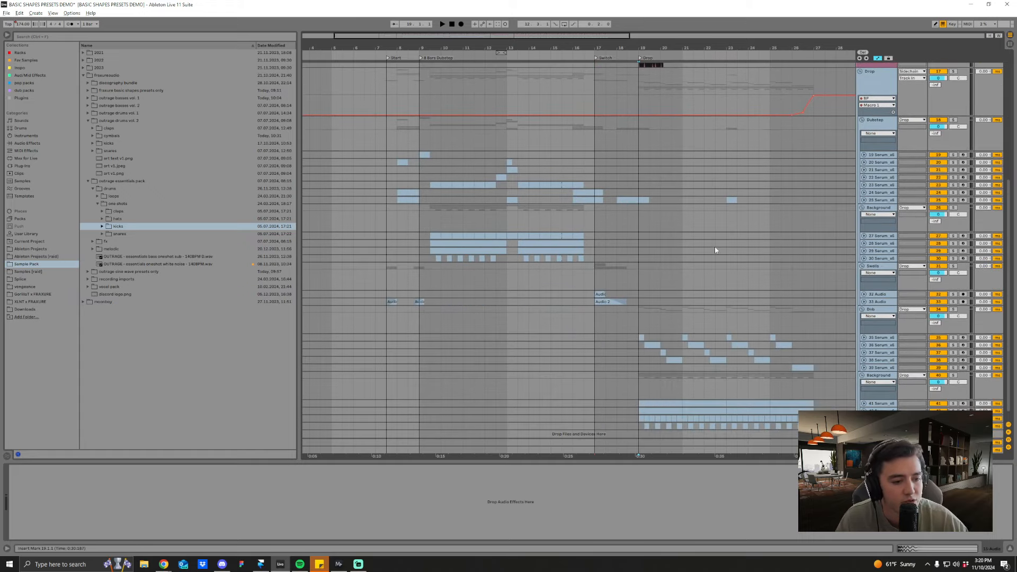
scroll(683, 316, "down", 1)
left_click(641, 320)
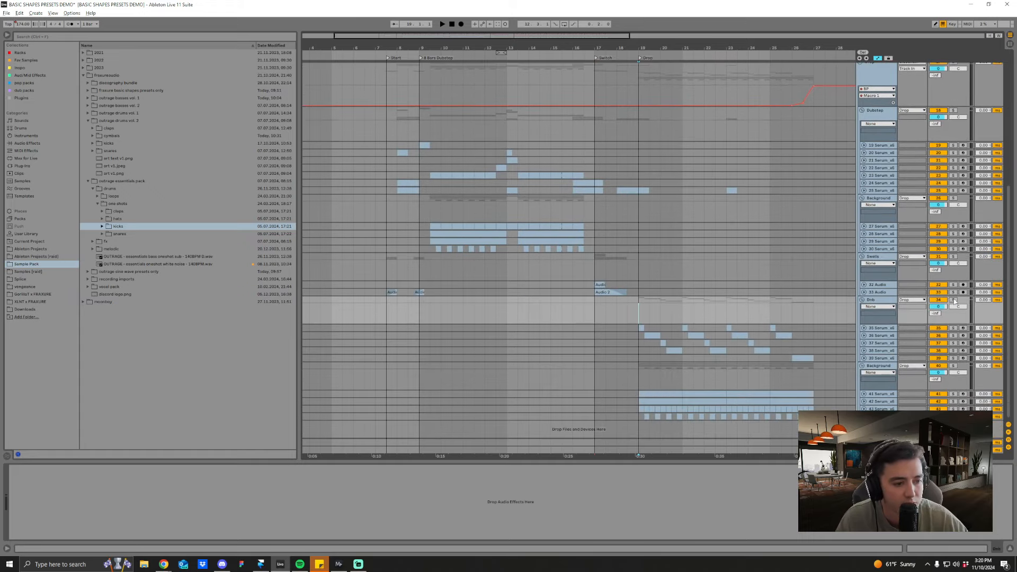
left_click(953, 300)
key("space")
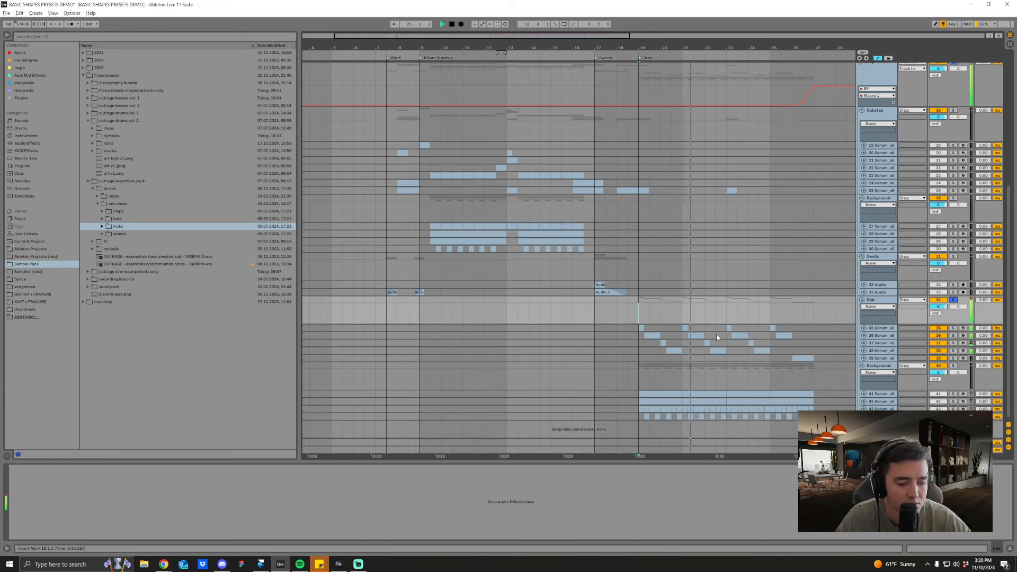
key("space")
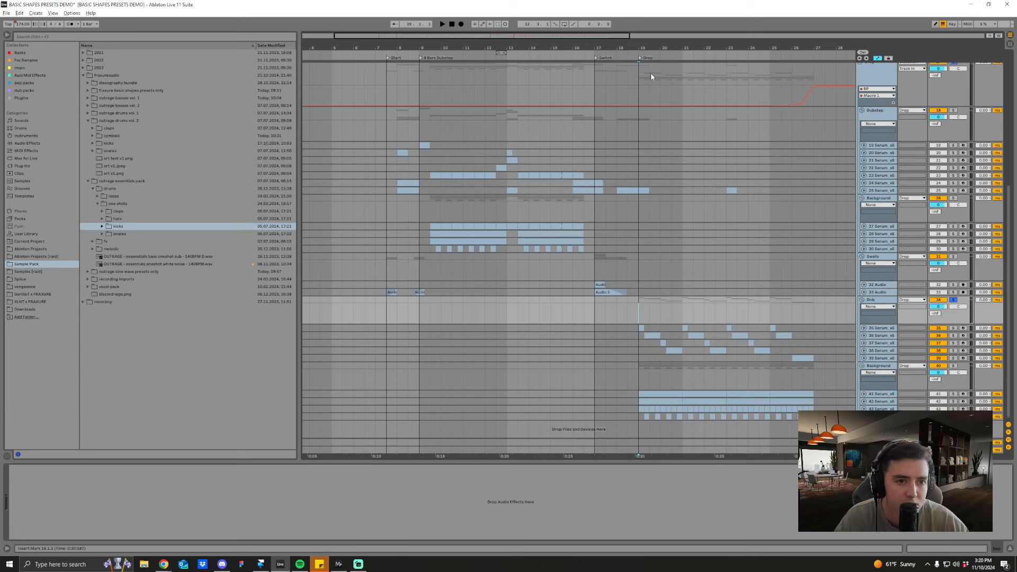
Step: Solo Serum track 37 in the Dnb group and listen to its first clip at bar 20
left_click(662, 343)
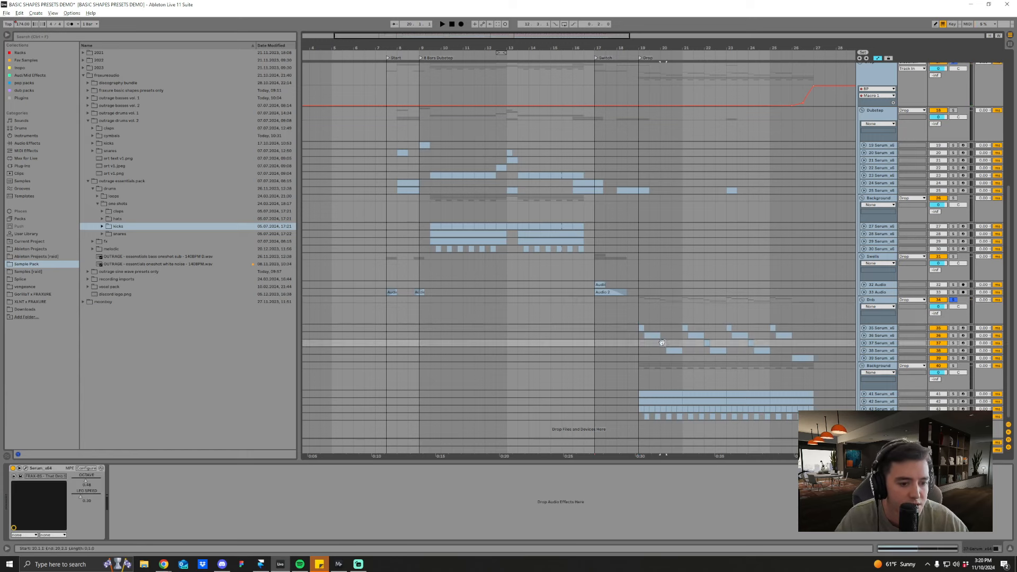
left_click(952, 343)
key("space")
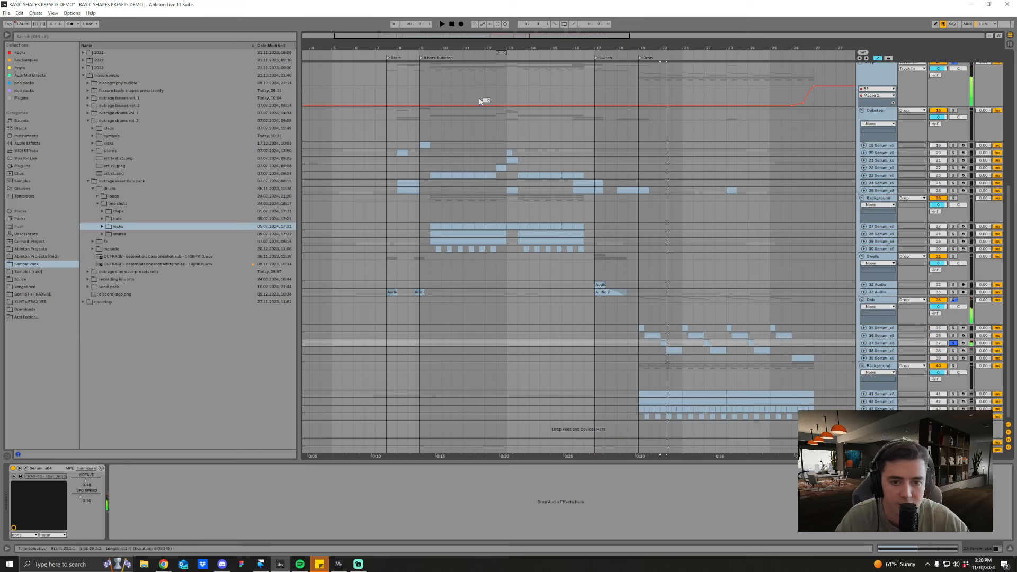
Step: Move the insert marker back to the Start locator and clear the solo on the Dnb group
scroll(418, 295, "left", 1)
left_click(401, 299)
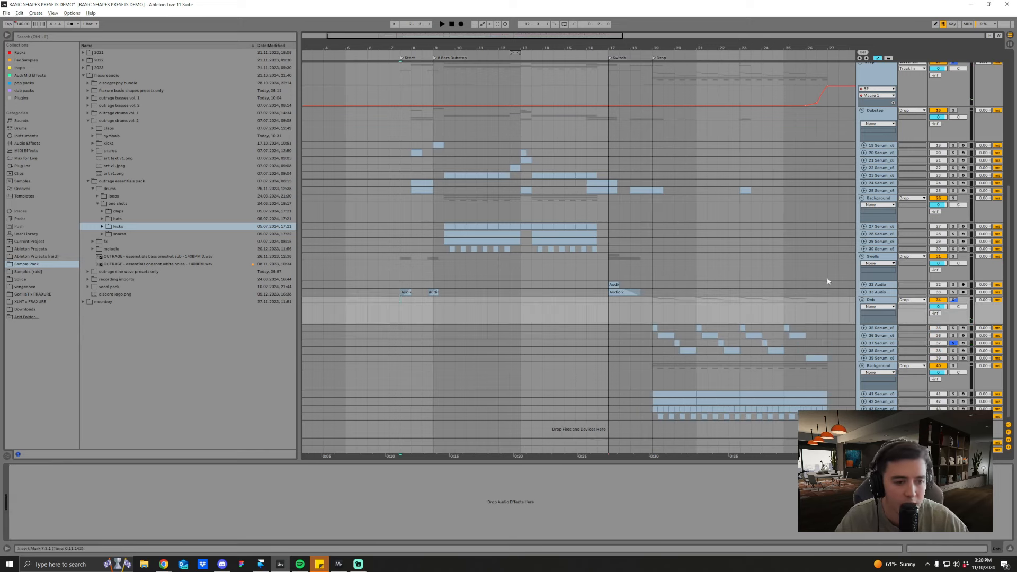
scroll(608, 316, "up", 2)
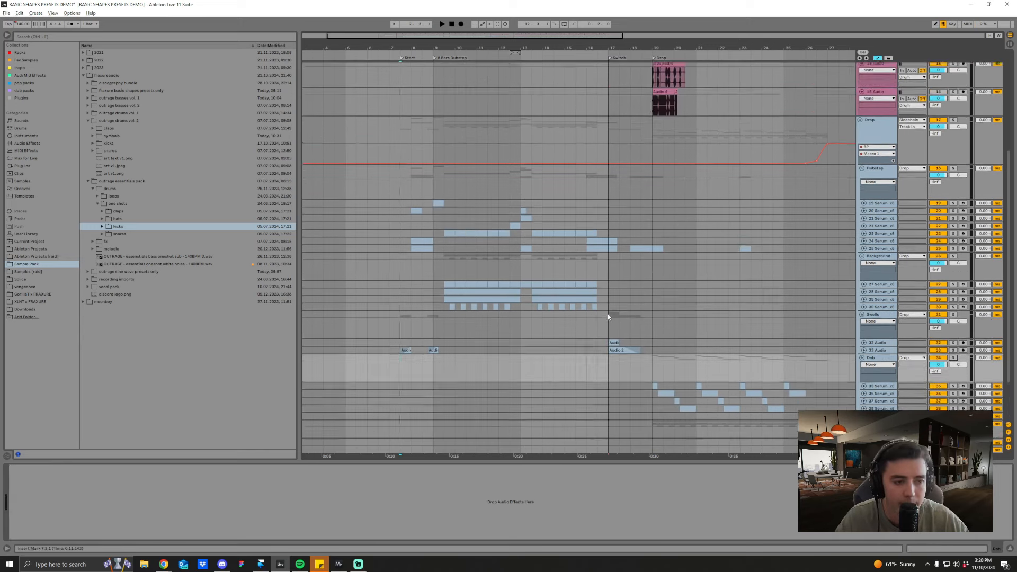
scroll(608, 316, "up", 1)
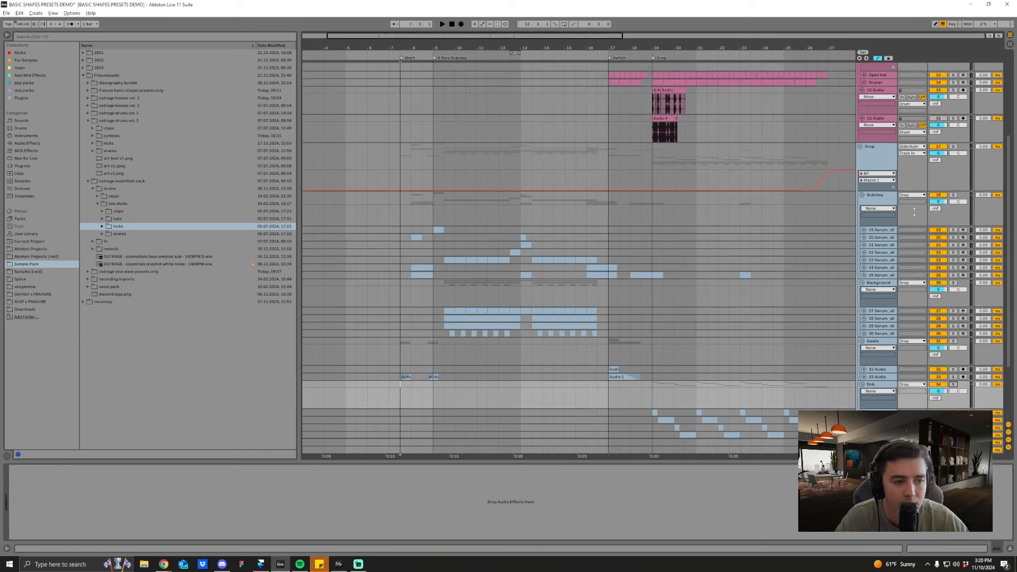
Step: Unfold and solo Serum track 19 in the Dubstep group and listen to its clip at bar 9
left_click(882, 155)
left_click(430, 228)
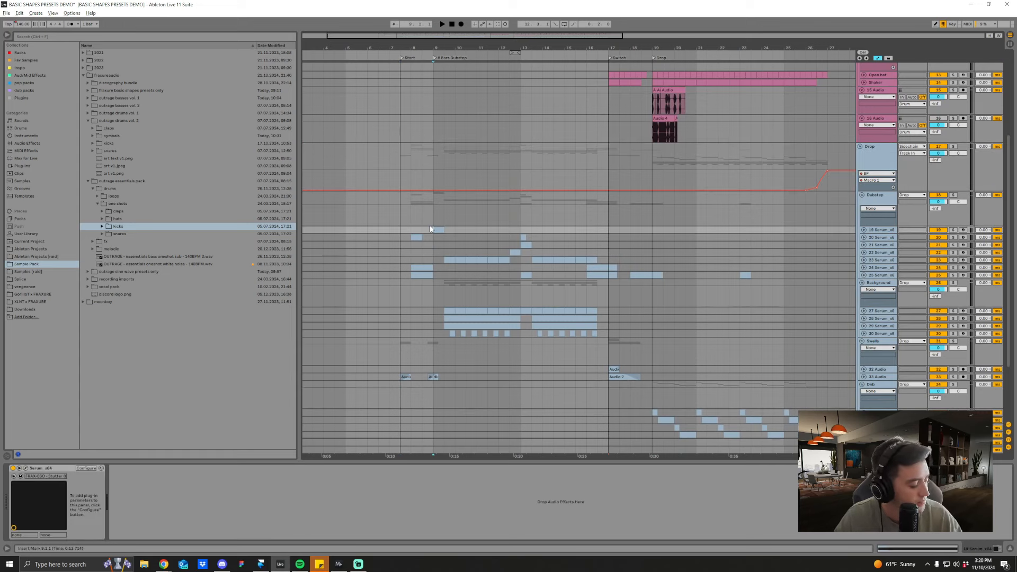
scroll(529, 295, "up", 1)
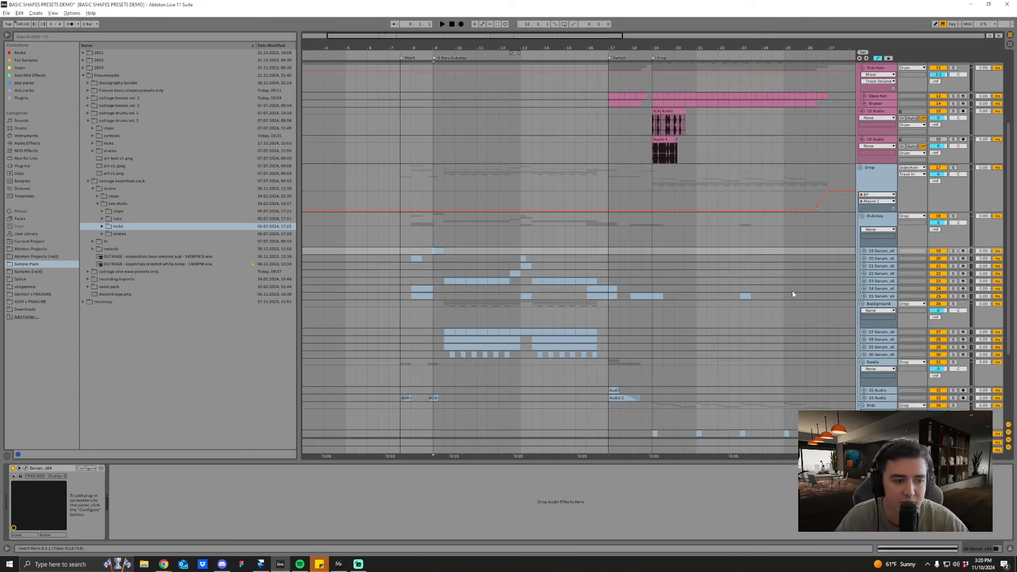
left_click(864, 251)
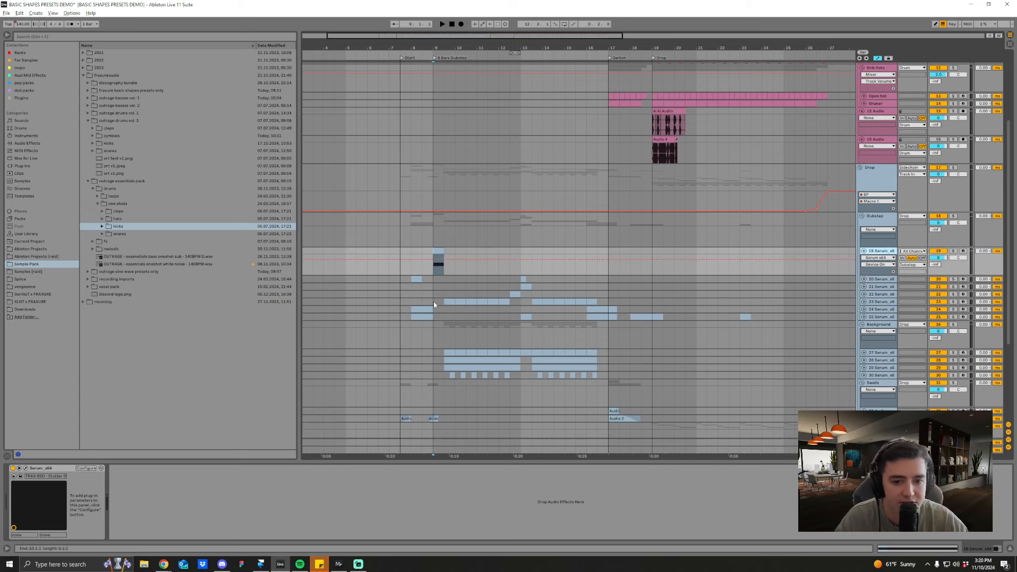
left_click(953, 251)
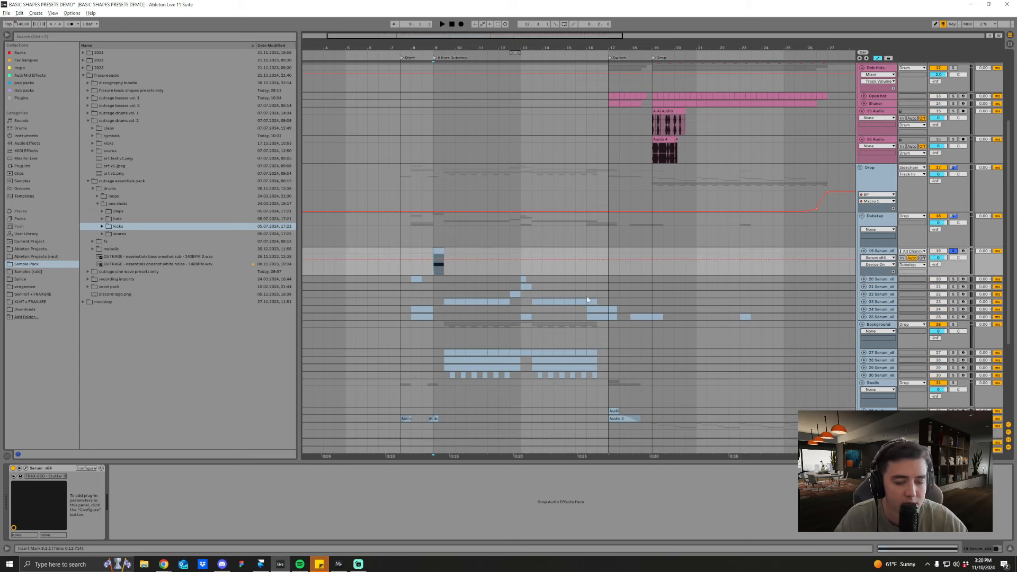
left_click_drag(432, 47, 436, 65)
scroll(419, 306, "down", 1)
key("space")
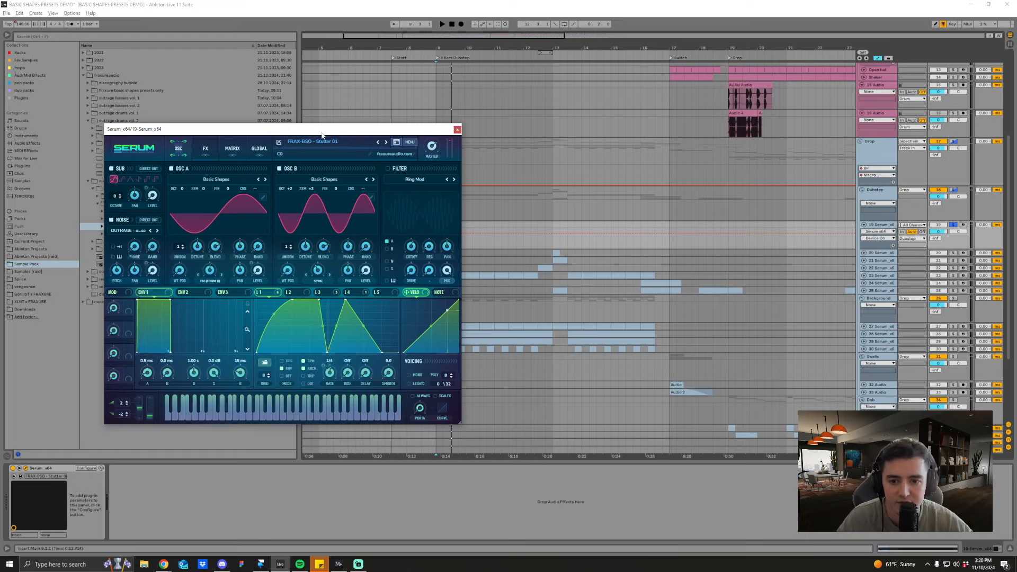
Step: Examine the LFO 1 and LFO 4 shapes of the Stutter 01 preset in track 19's Serum
left_click_drag(282, 128, 403, 141)
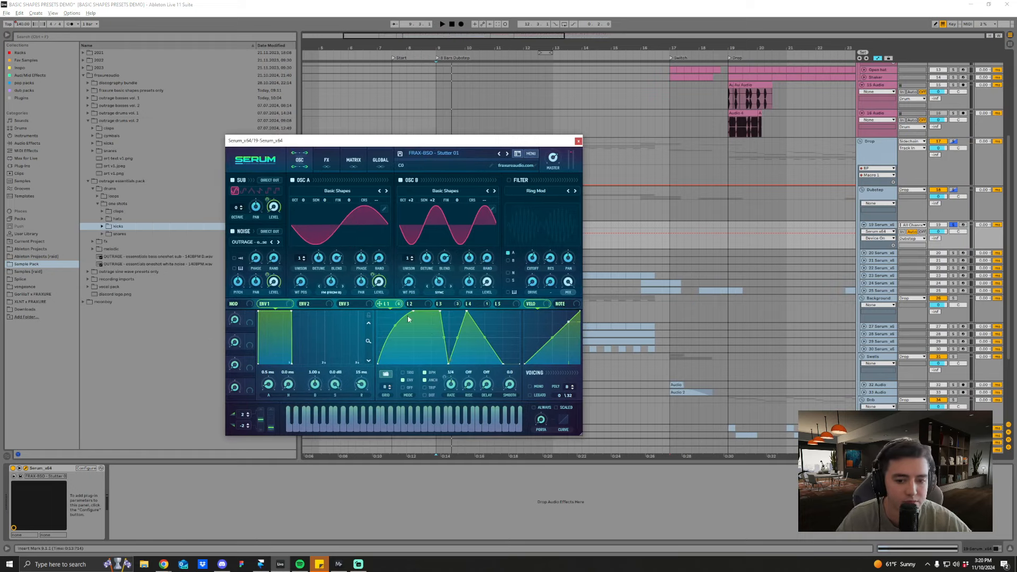
right_click(450, 362)
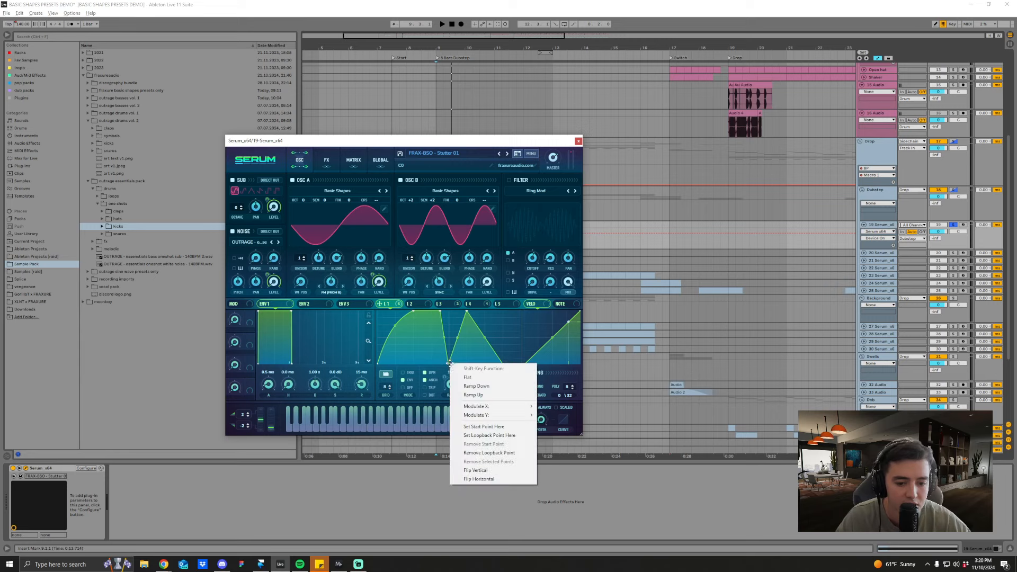
left_click(499, 331)
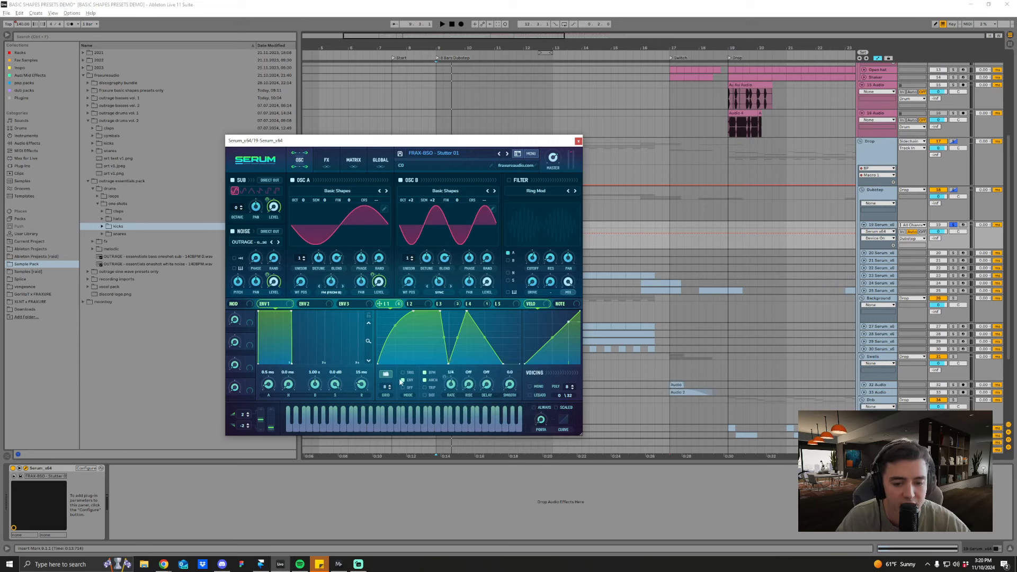
right_click(449, 363)
left_click(499, 338)
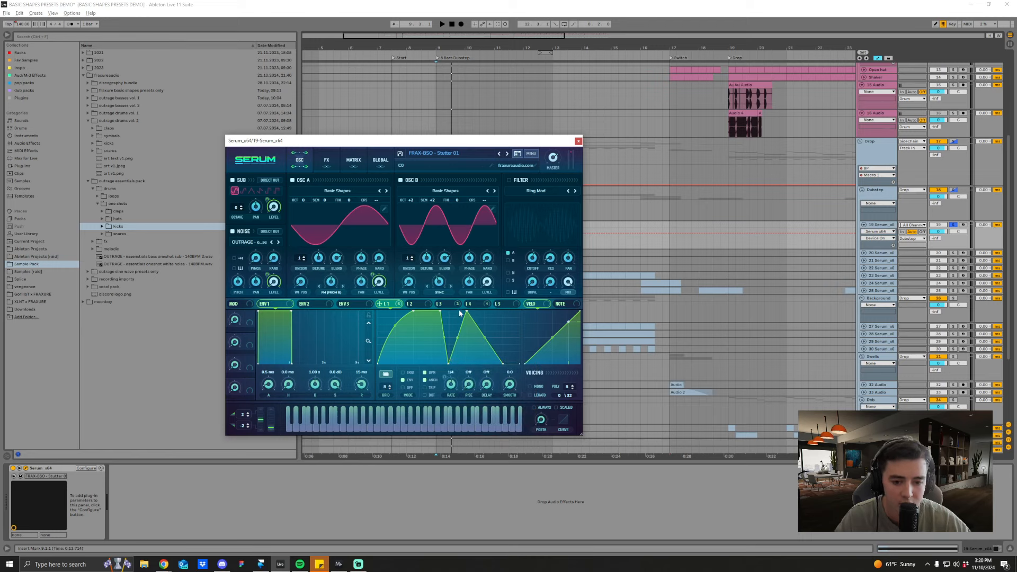
left_click(466, 304)
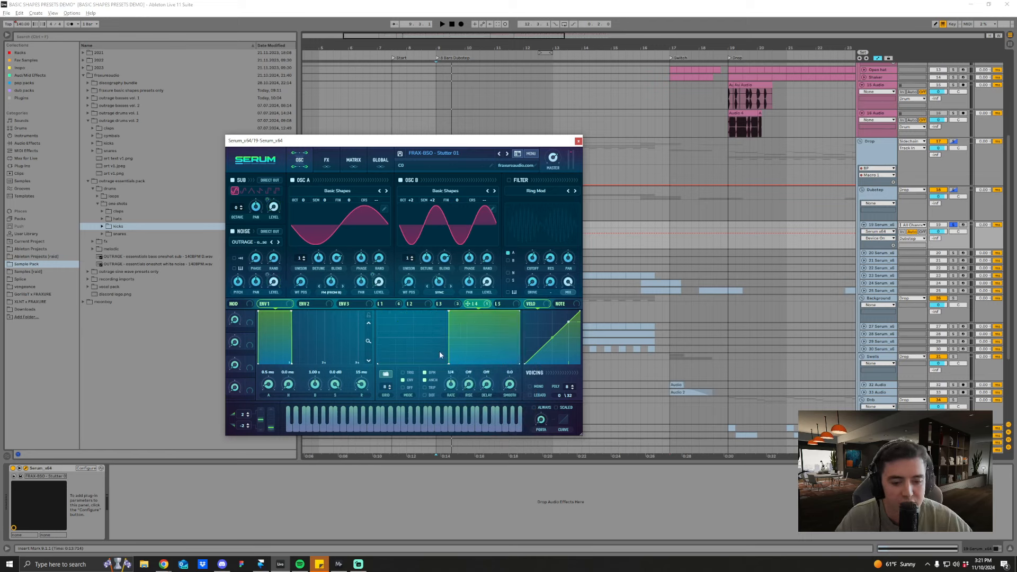
left_click(396, 306)
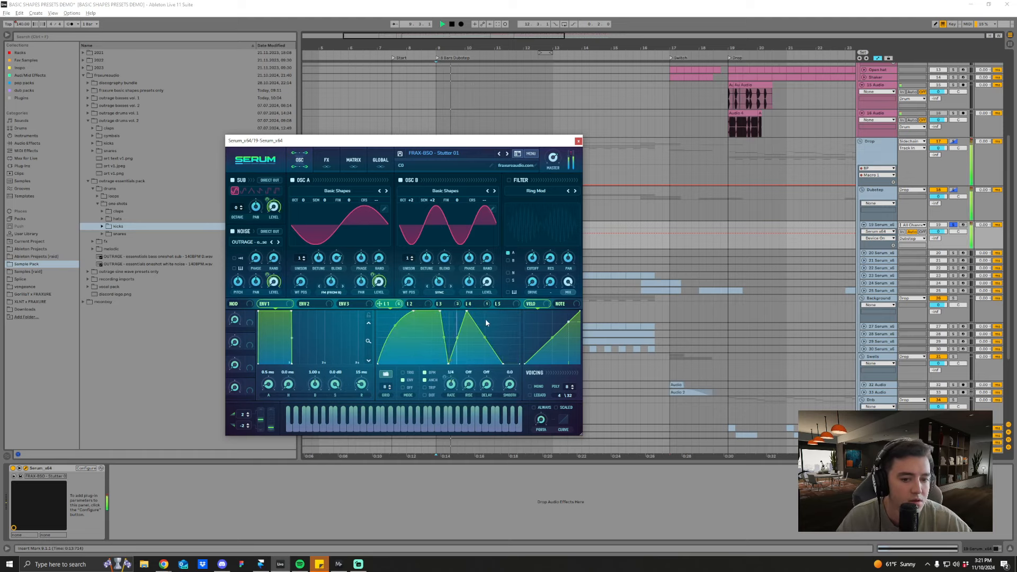
Step: Review the Stutter 01 preset's effects chain, return to its oscillators, and close the Serum window
left_click(328, 160)
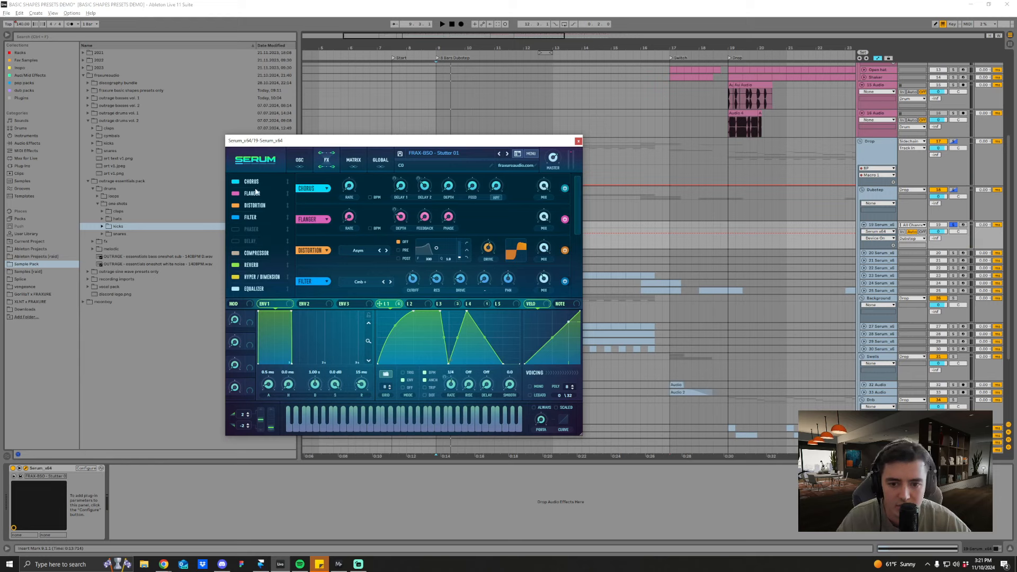
left_click(306, 166)
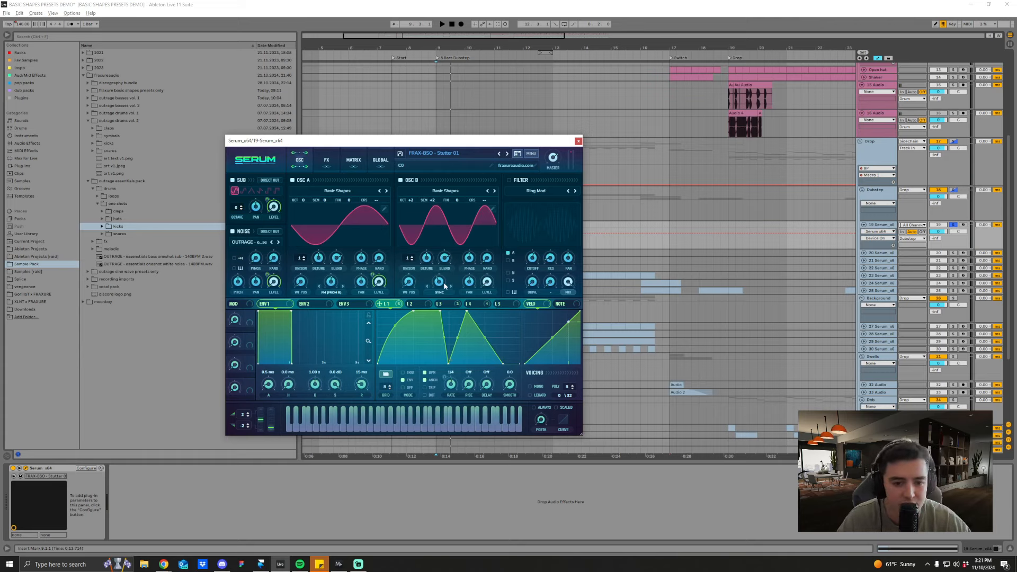
left_click_drag(537, 143, 552, 136)
left_click(593, 134)
key("space")
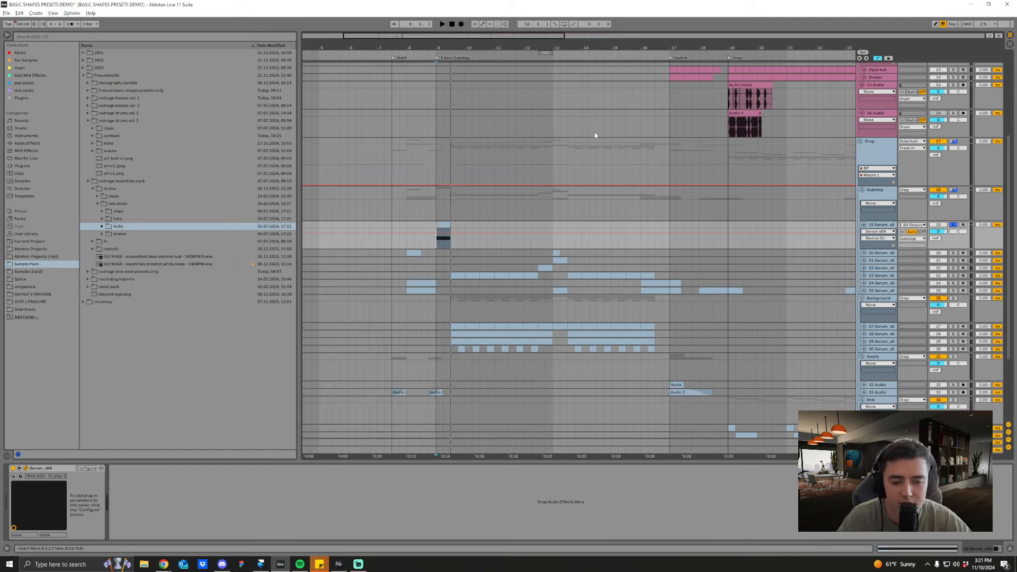
key("space")
Step: Unfold and solo Serum track 20 in the Dubstep group and listen to its first clip at bar 8
left_click(413, 253)
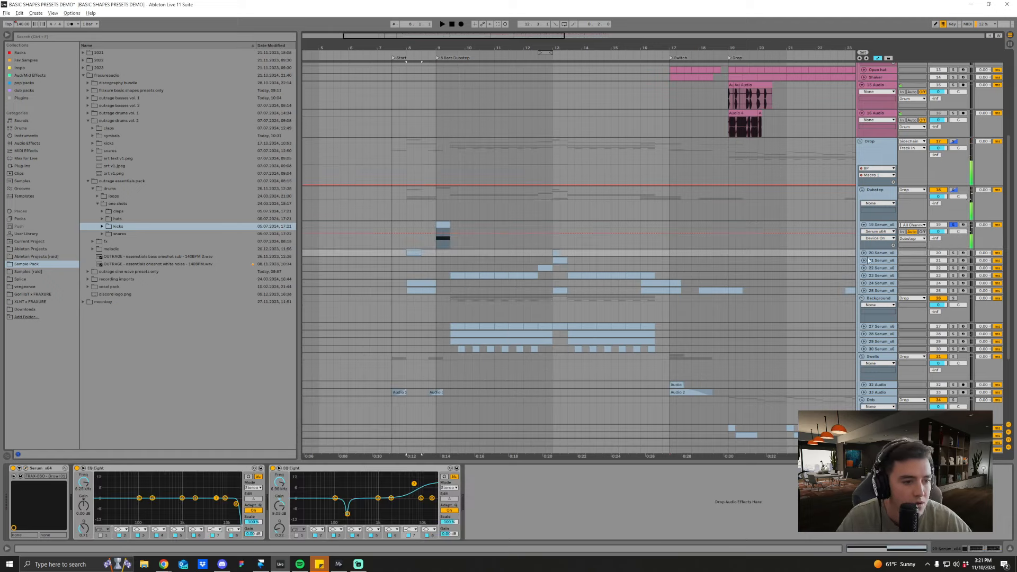
left_click(864, 253)
left_click(876, 255)
left_click(953, 253)
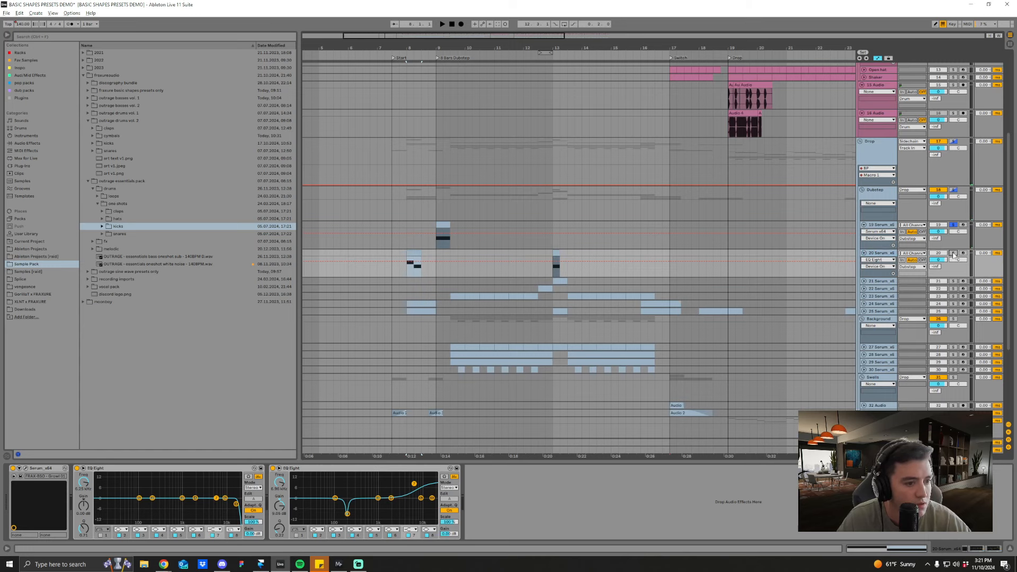
key("space")
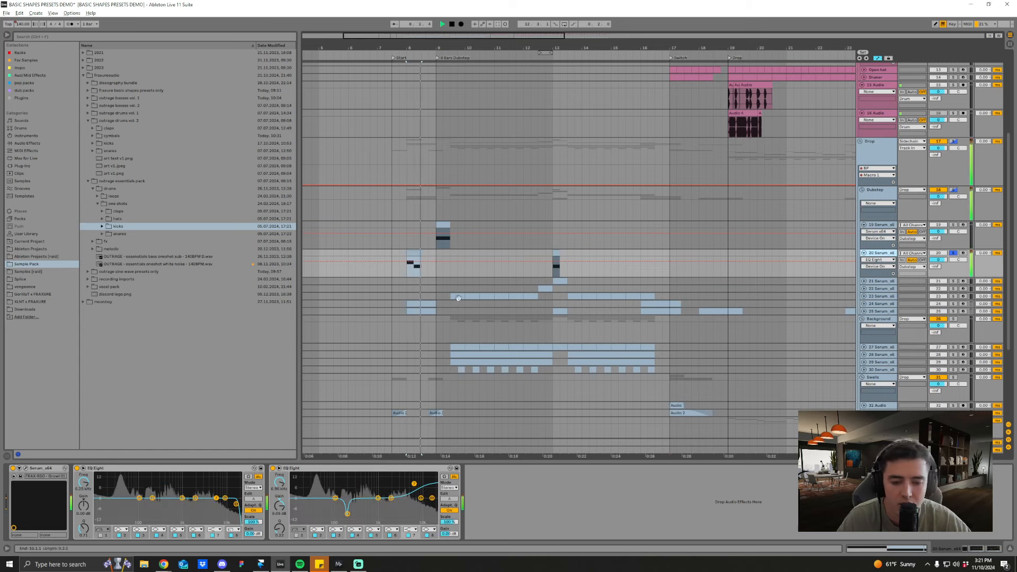
left_click_drag(407, 46, 415, 75)
scroll(557, 301, "down", 1)
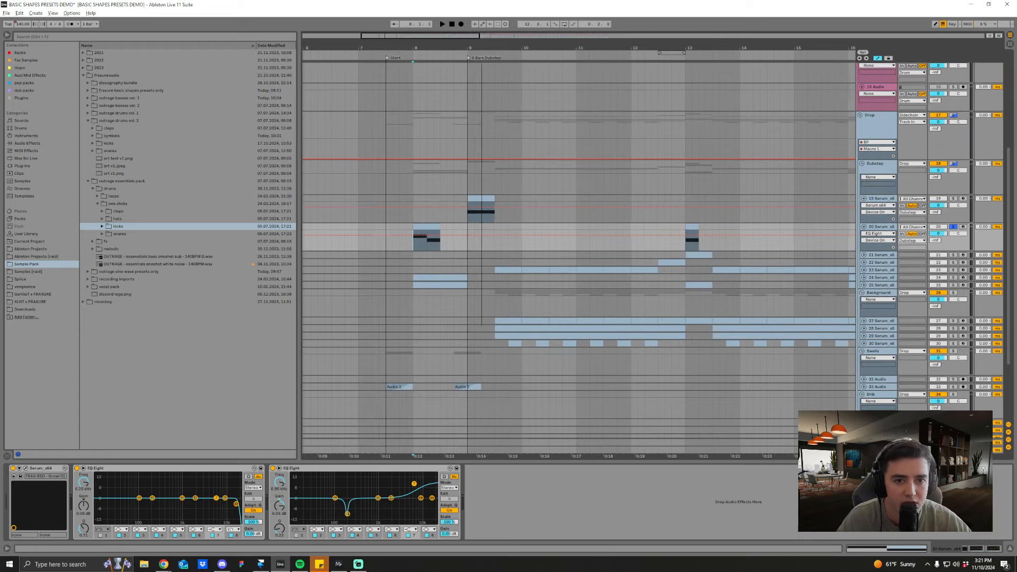
scroll(542, 231, "left", 1)
key("space")
key("space")
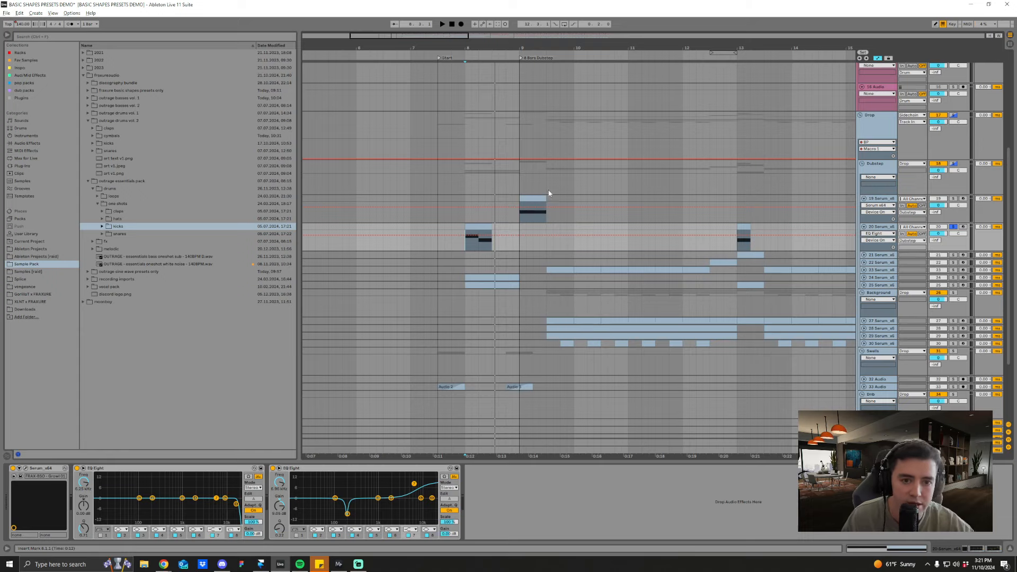
Step: Unfold Serum tracks 24 and 25 in the Dubstep group to inspect their clips and automation
left_click_drag(554, 50, 553, 42)
scroll(789, 279, "down", 1)
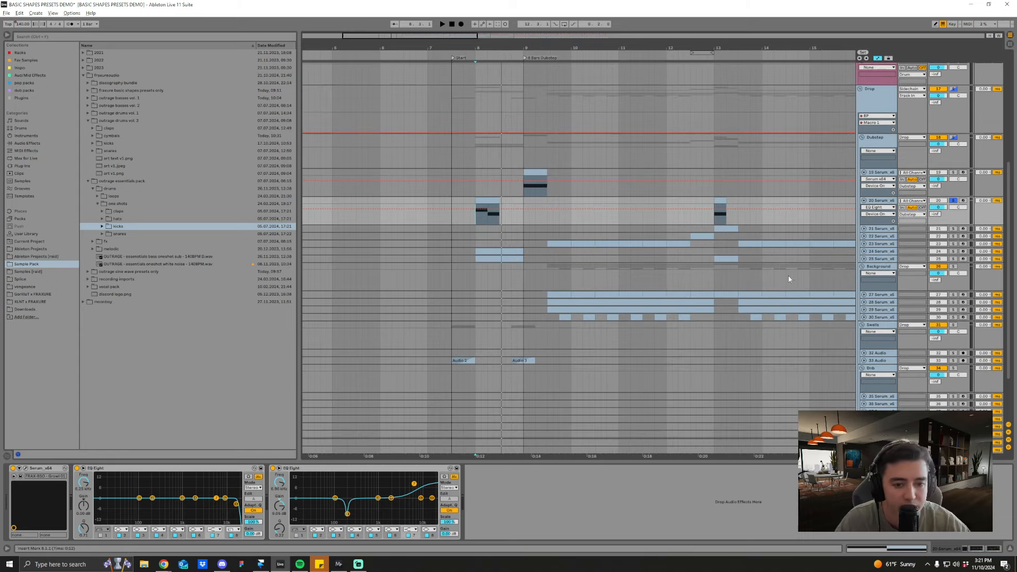
left_click_drag(629, 48, 610, 55)
scroll(636, 211, "up", 1)
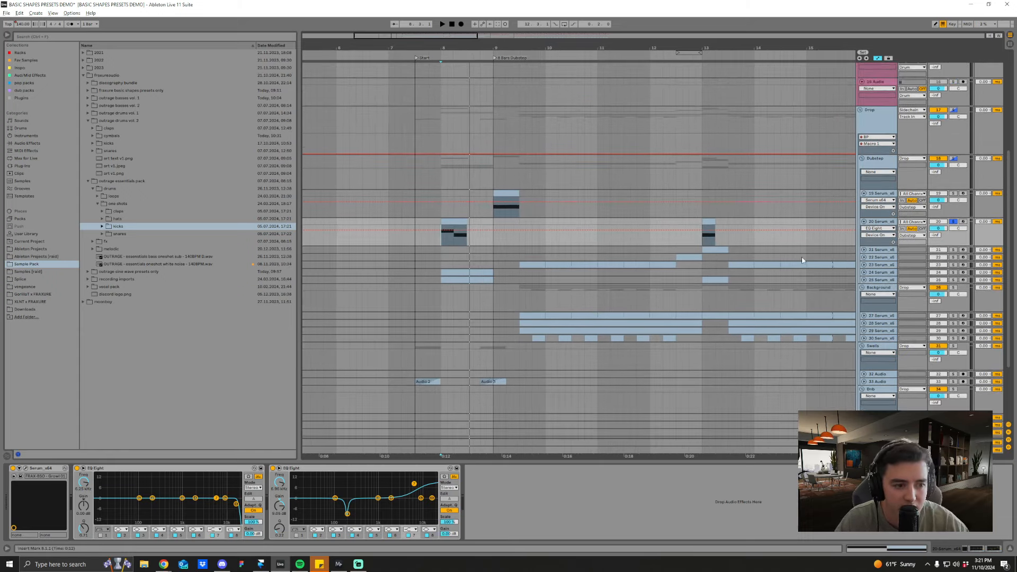
left_click(863, 280)
left_click(863, 272)
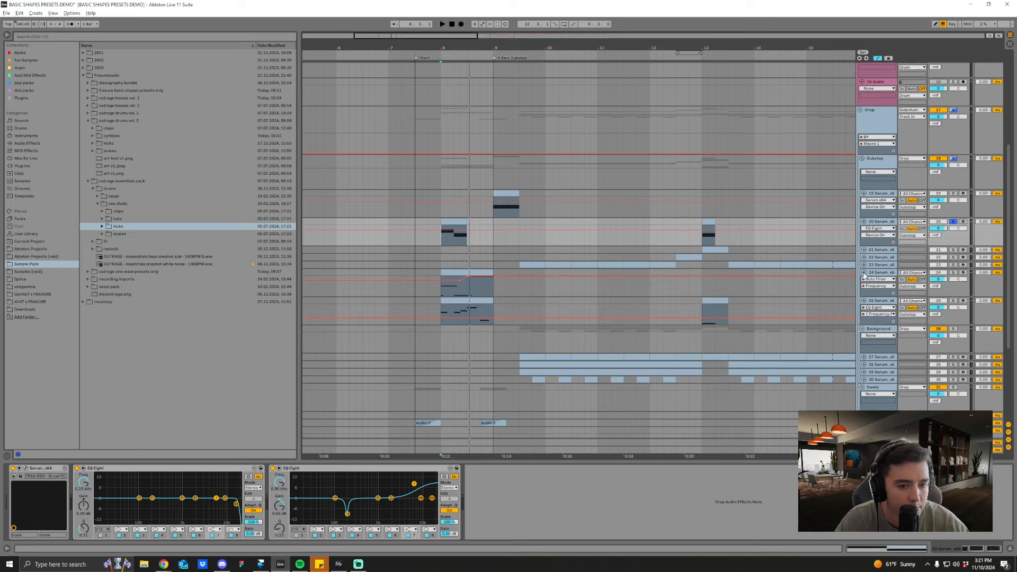
Step: Solo Serum track 24 and listen to its first clip from bar 8
left_click(533, 295)
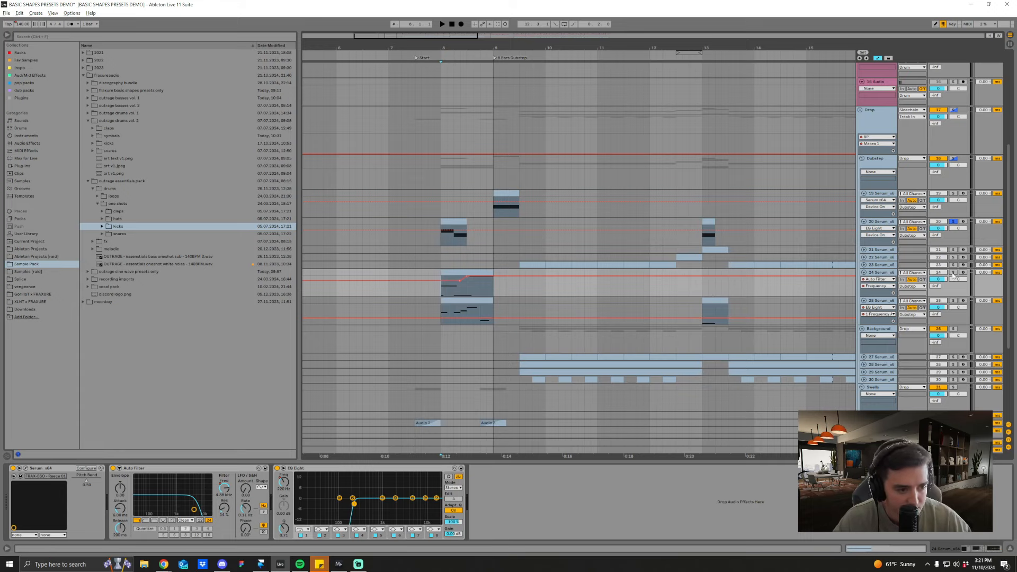
scroll(533, 211, "down", 1)
key("space")
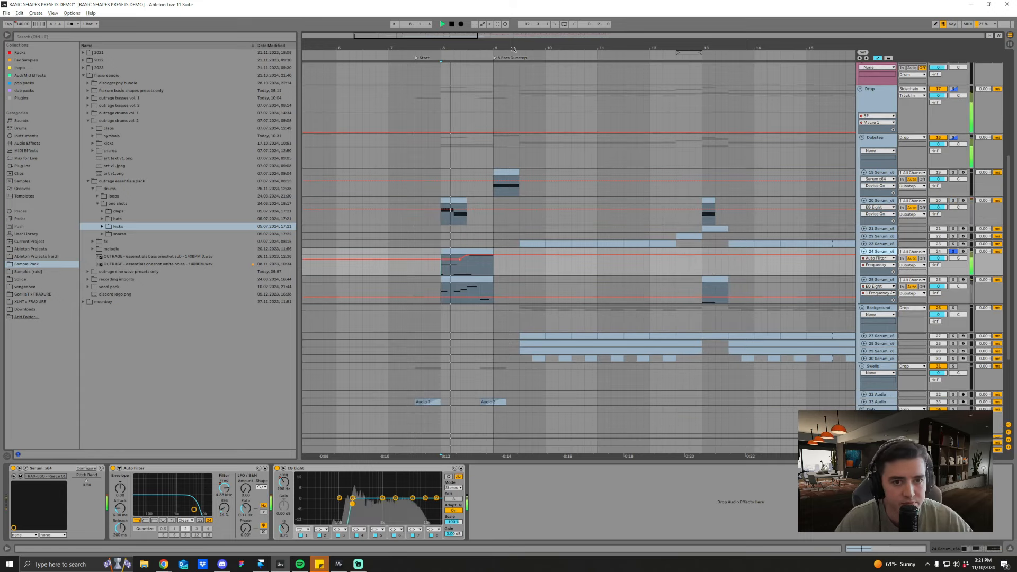
scroll(503, 153, "down", 1)
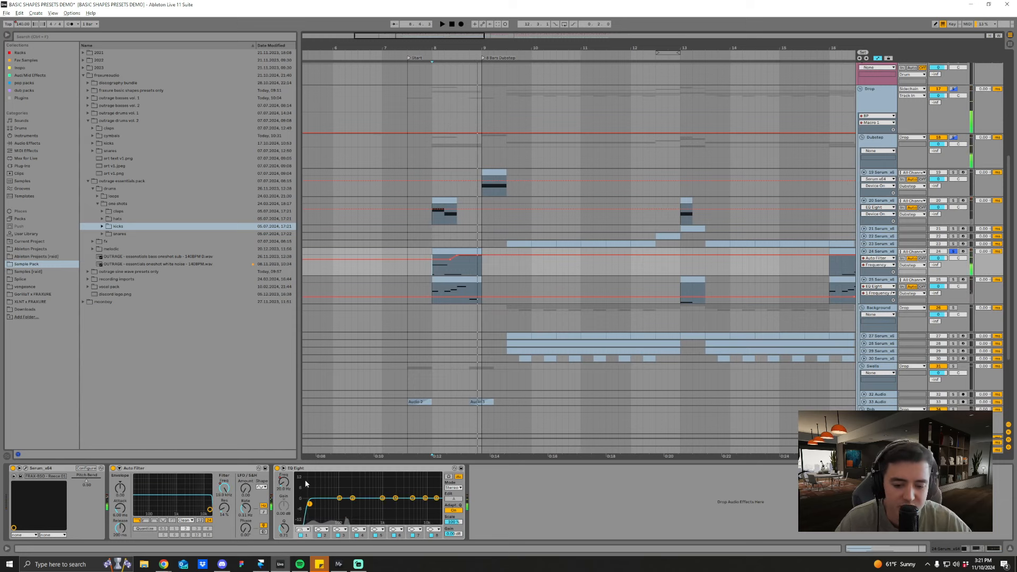
Step: Open the Serum instrument on track 24 and select the Auto Filter and EQ Eight devices after it
left_click(26, 468)
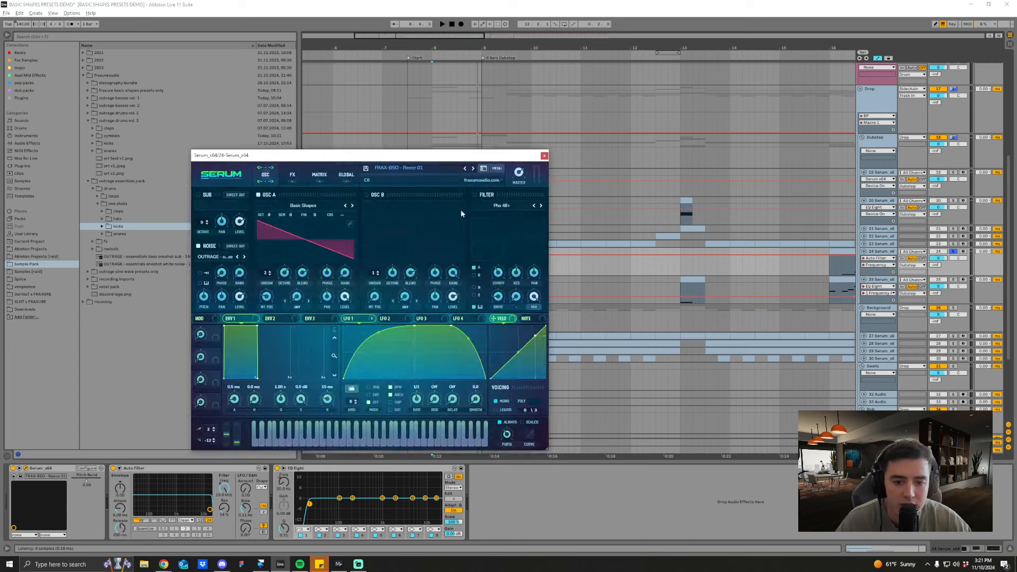
left_click_drag(396, 157, 416, 155)
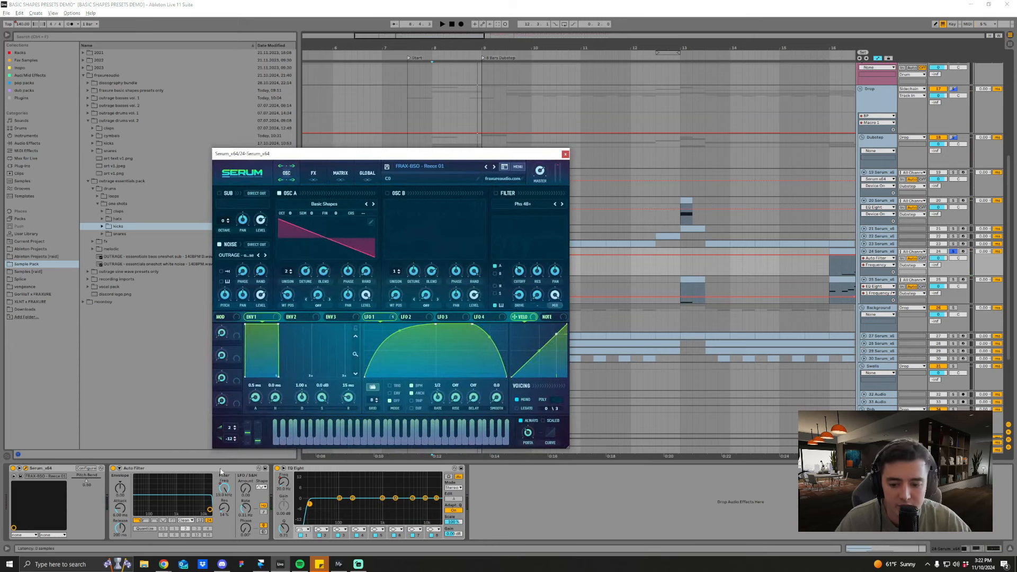
left_click(337, 470)
key("space")
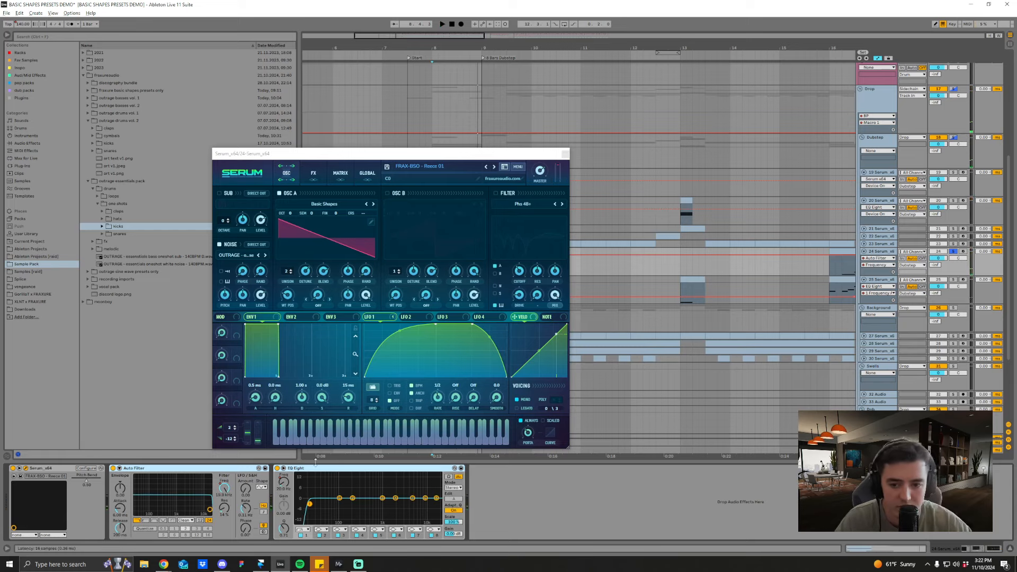
Step: Examine the Reese 01 preset's noise sample folders, including fraxureaudio, and its effects chain, then close the Serum window
left_click_drag(305, 154, 331, 142)
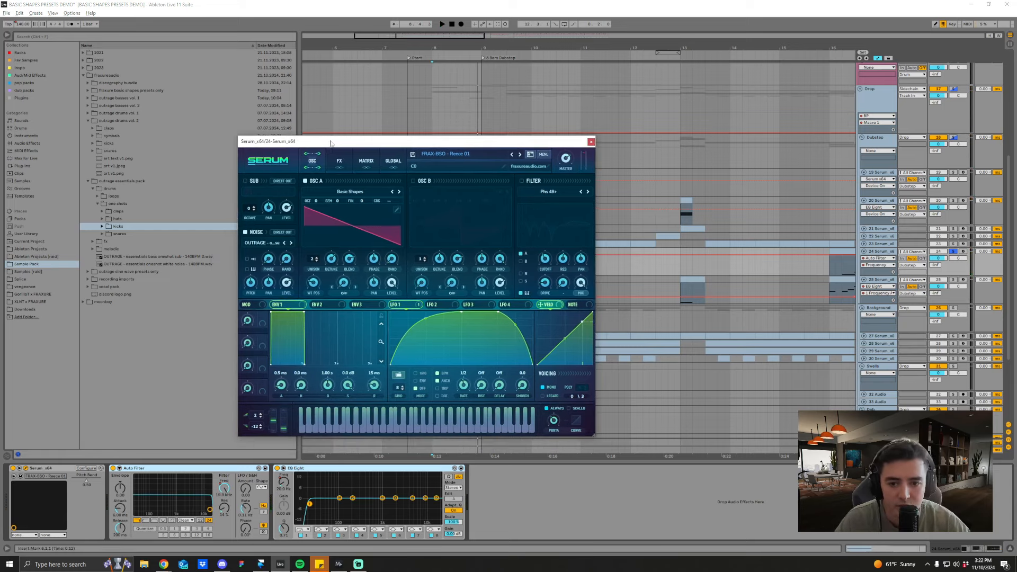
left_click(263, 243)
mouse_move(286, 296)
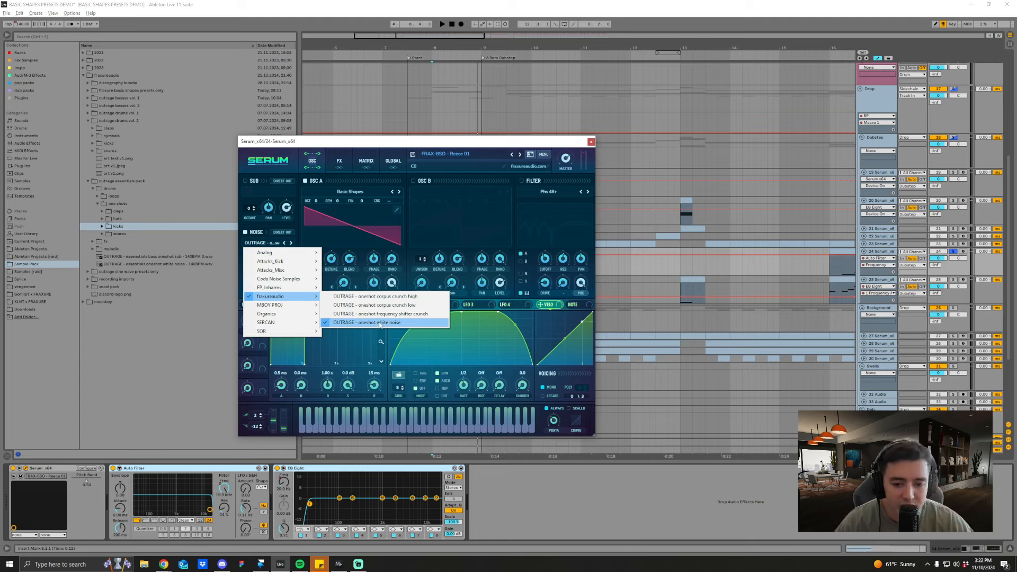
mouse_move(320, 255)
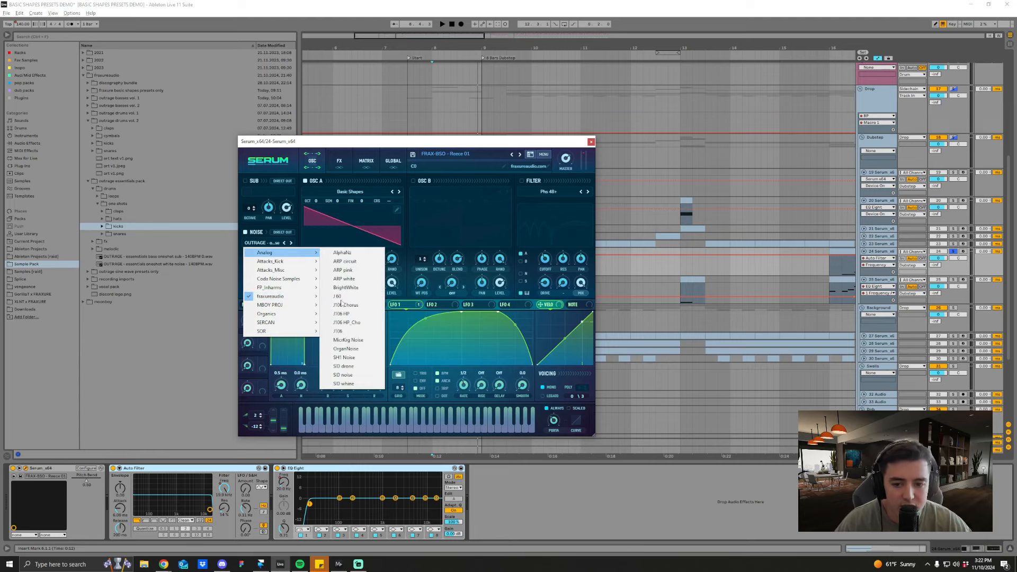
left_click(424, 144)
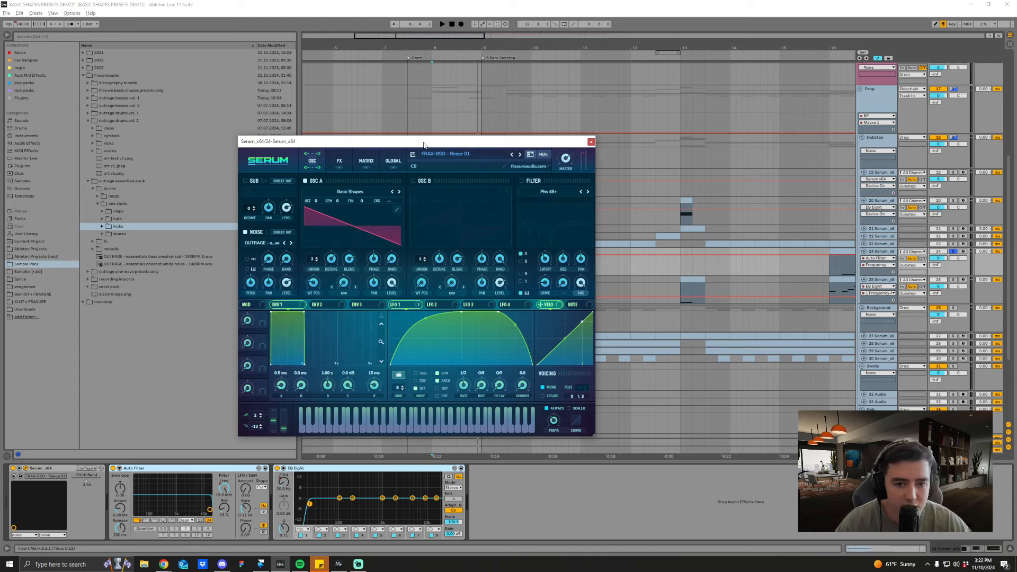
left_click(344, 165)
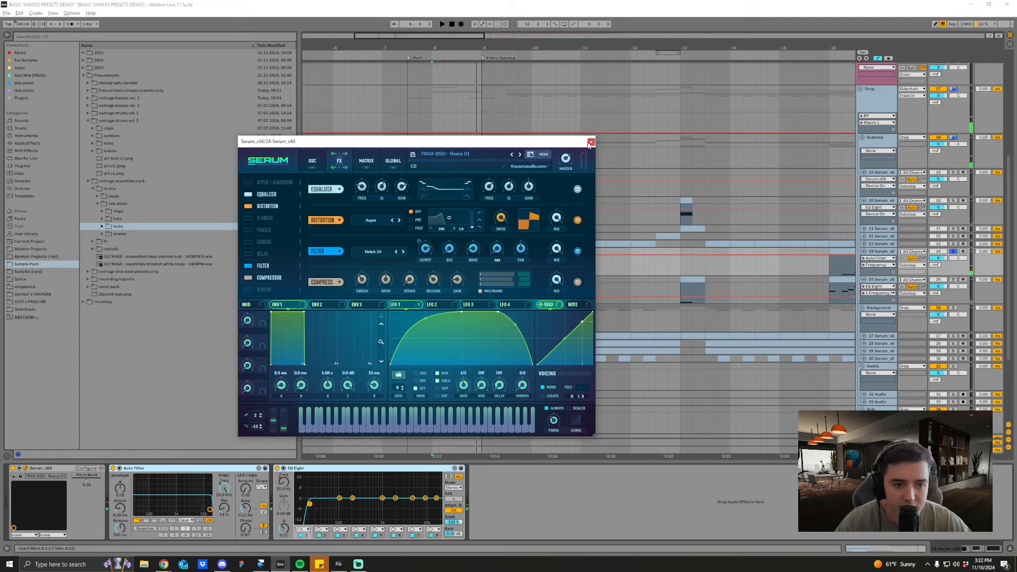
left_click(590, 142)
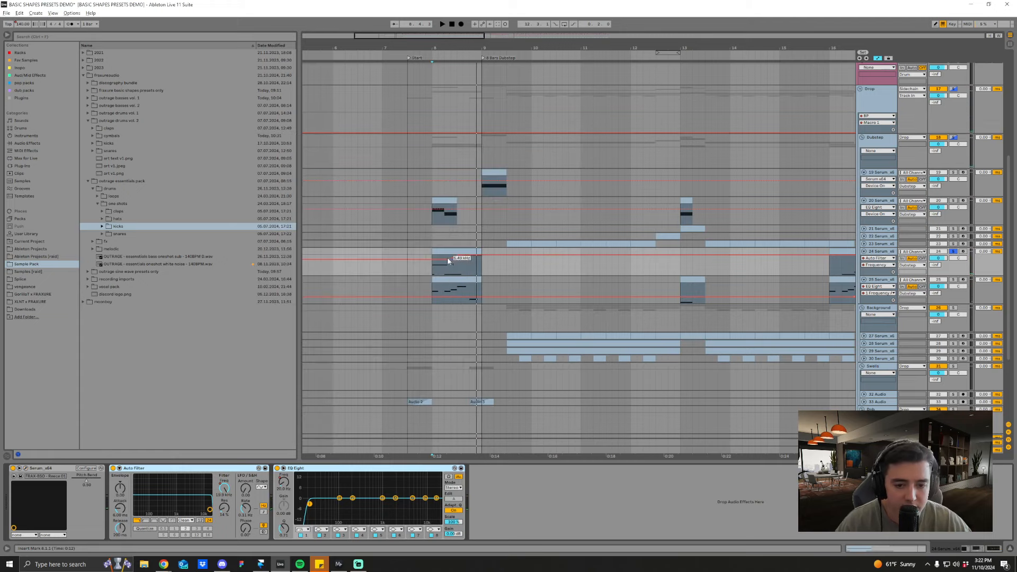
Step: Return the solo to track 24, reopen its Serum instrument and compare the Reese 01 preset's oscillator and effects settings
left_click(953, 280)
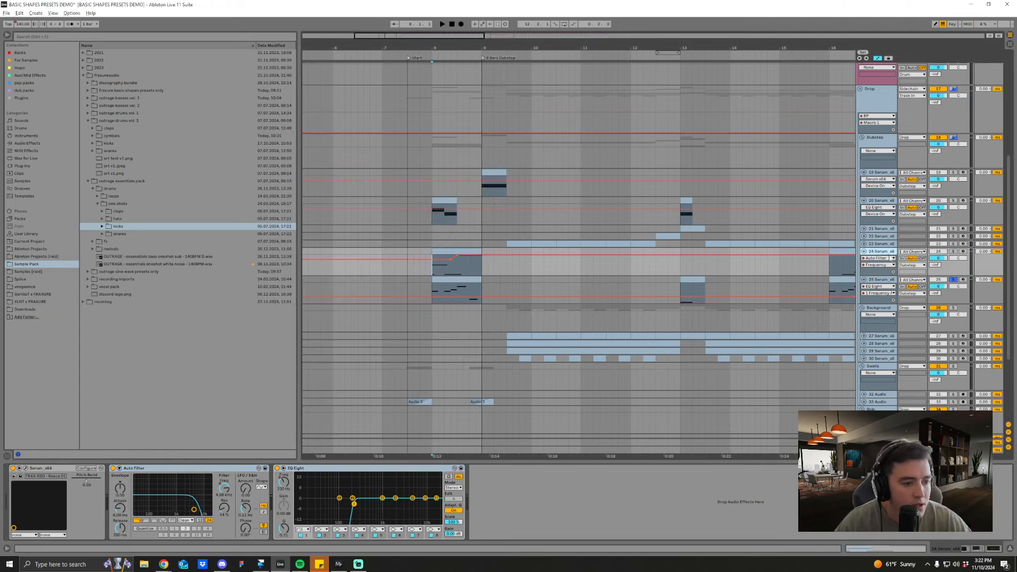
left_click(953, 251)
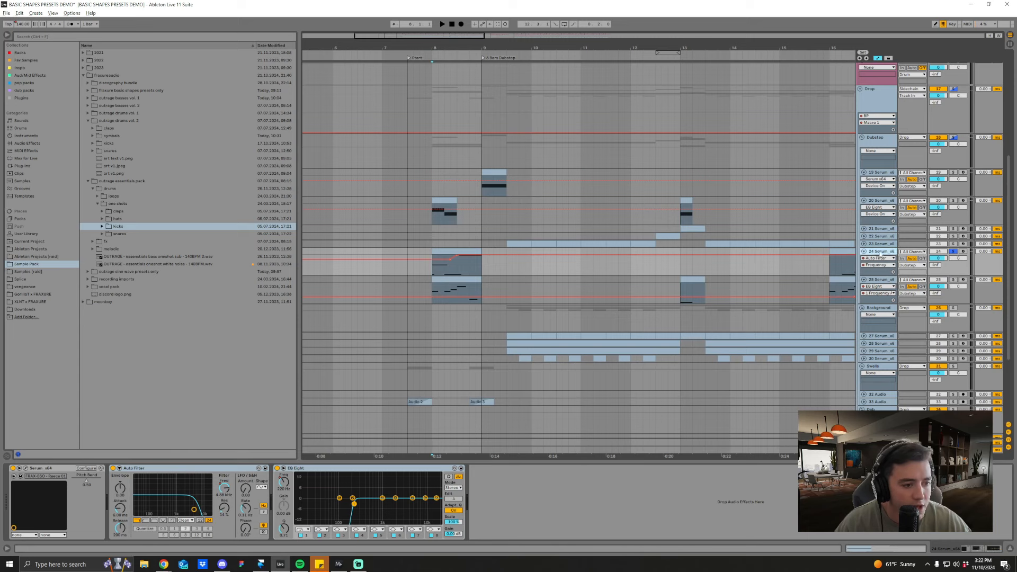
left_click(26, 468)
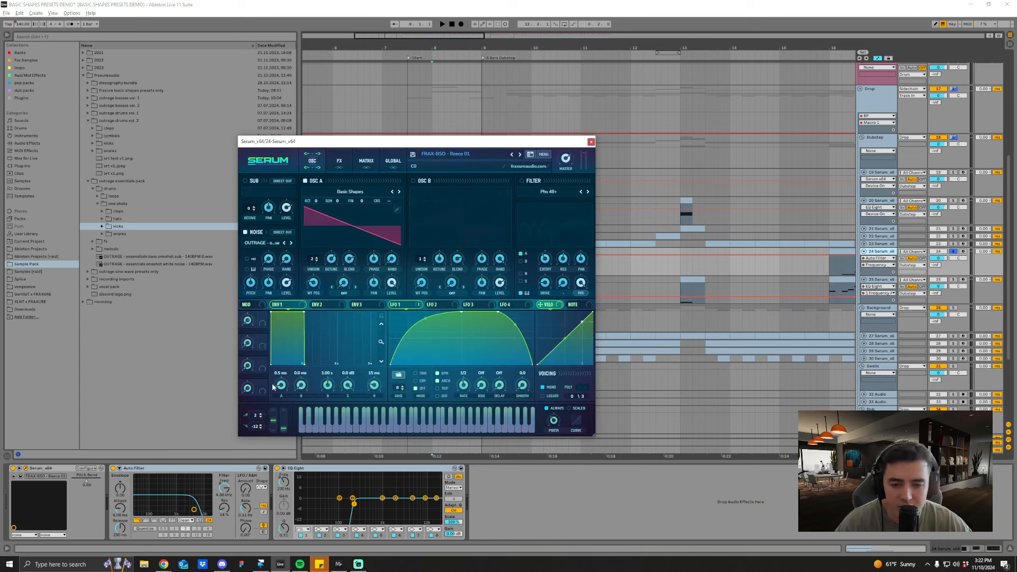
left_click(339, 162)
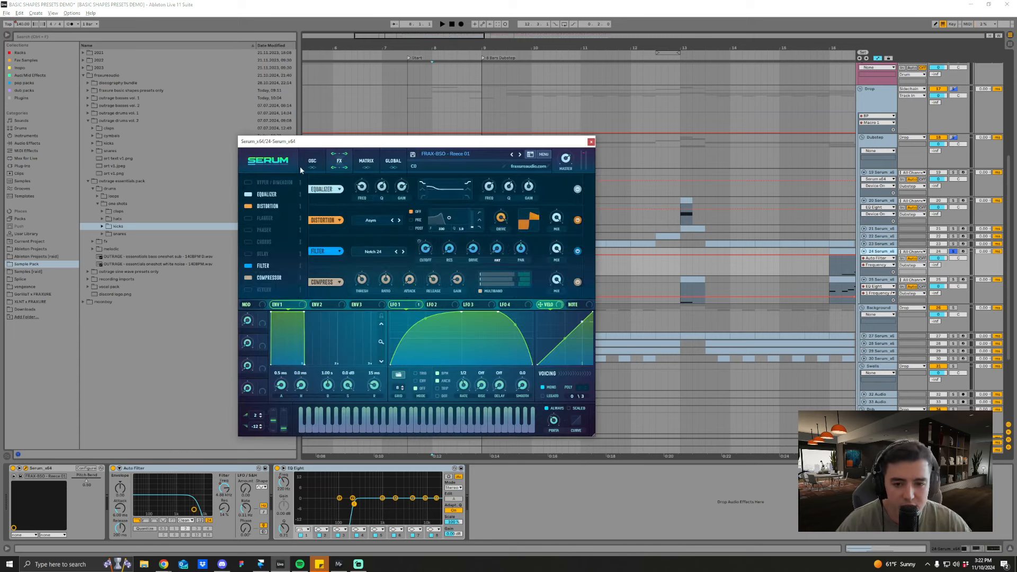
left_click(312, 165)
left_click(340, 163)
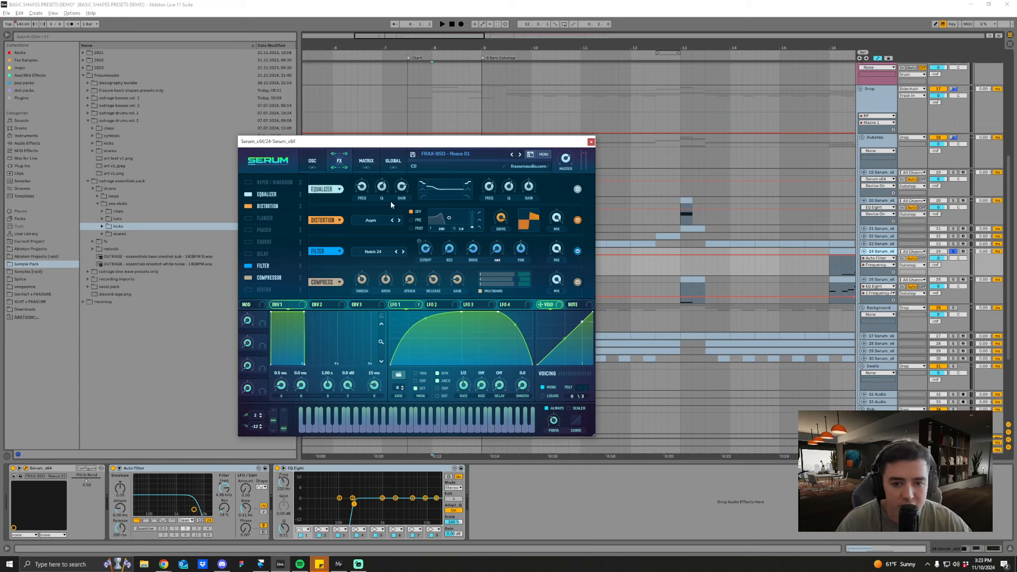
left_click(312, 161)
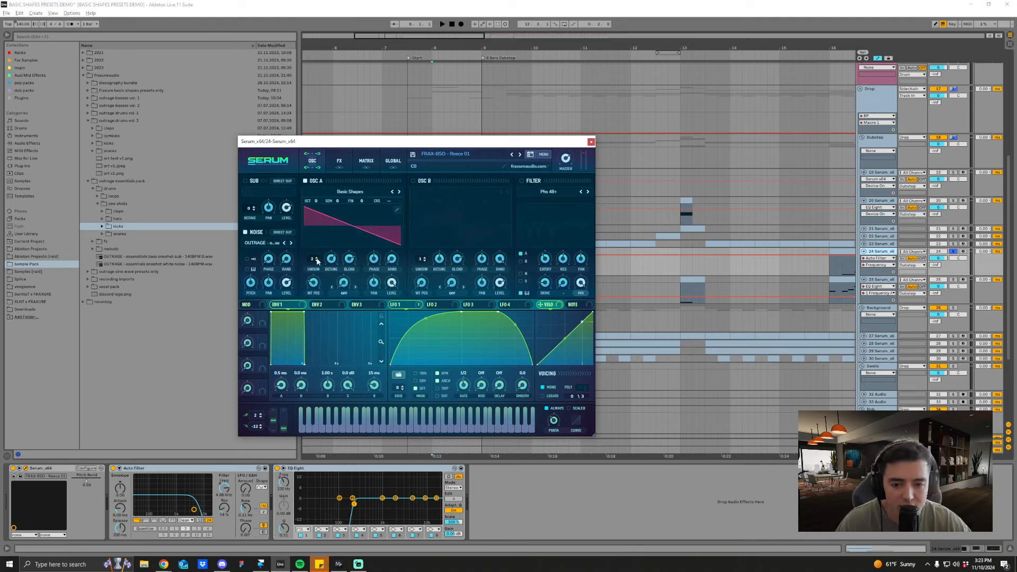
left_click(340, 161)
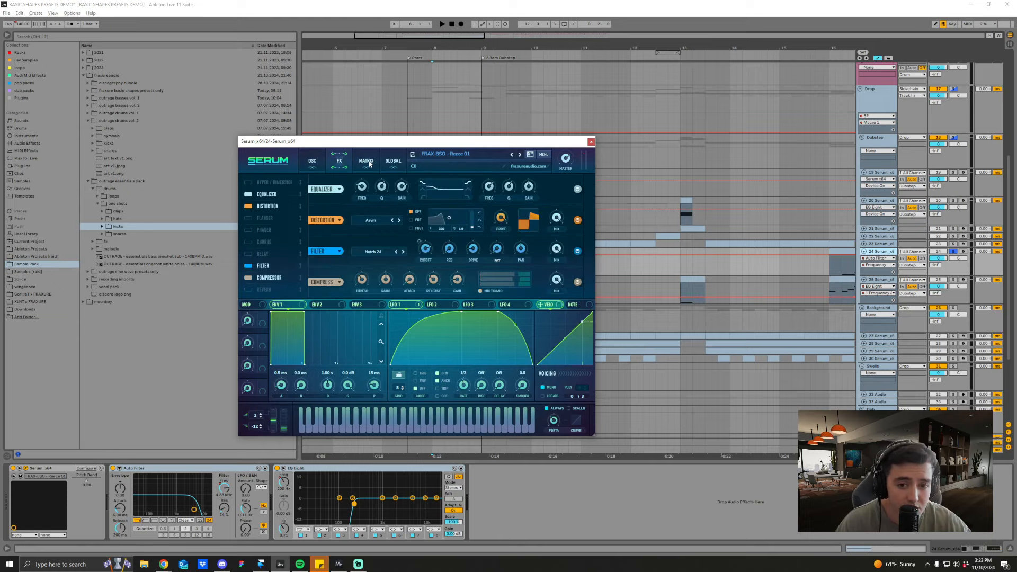
Step: Check Reese 01's modulation matrix and global settings, play the clip with the oscillators shown, and close the Serum window
left_click(366, 162)
left_click(390, 165)
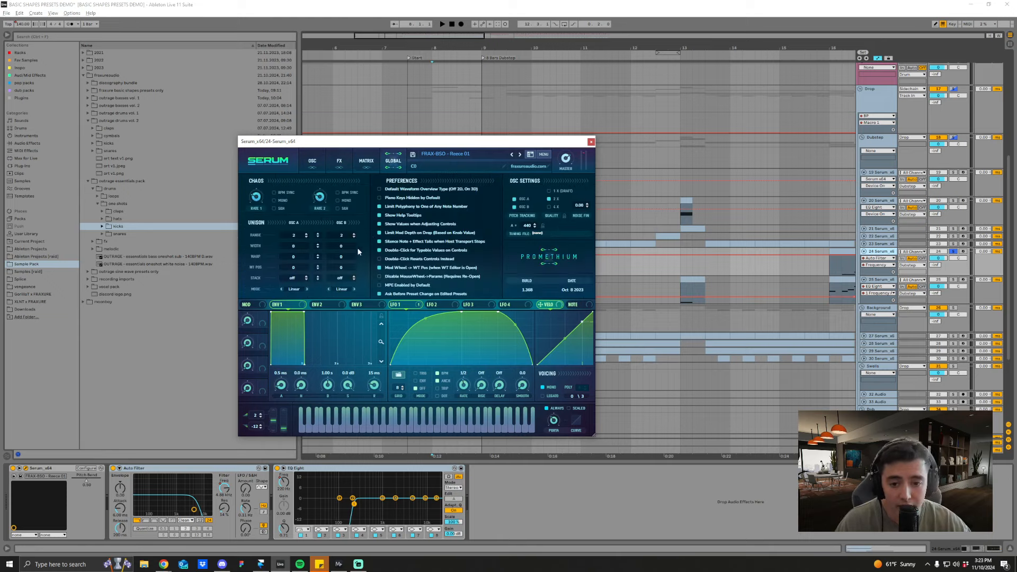
left_click(317, 165)
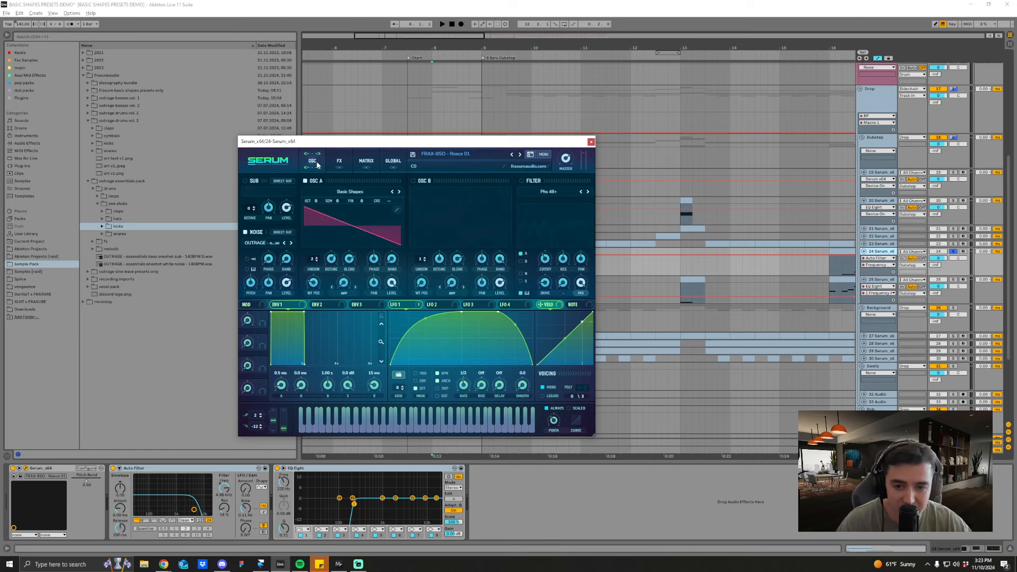
key("space")
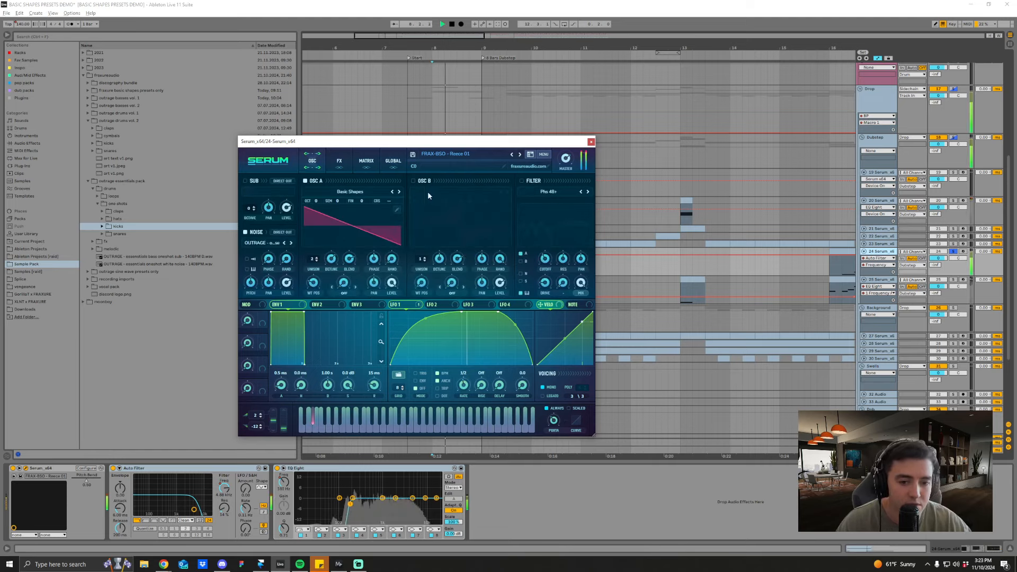
key("space")
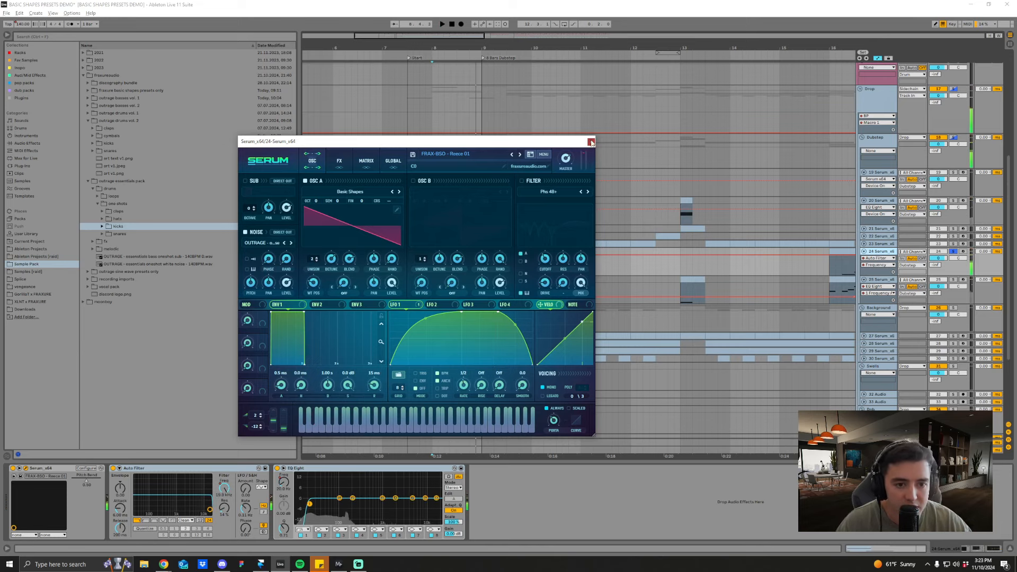
left_click(591, 142)
Step: Solo Serum track 25 and listen to its first clip from bar 8
left_click(433, 289)
left_click(953, 280)
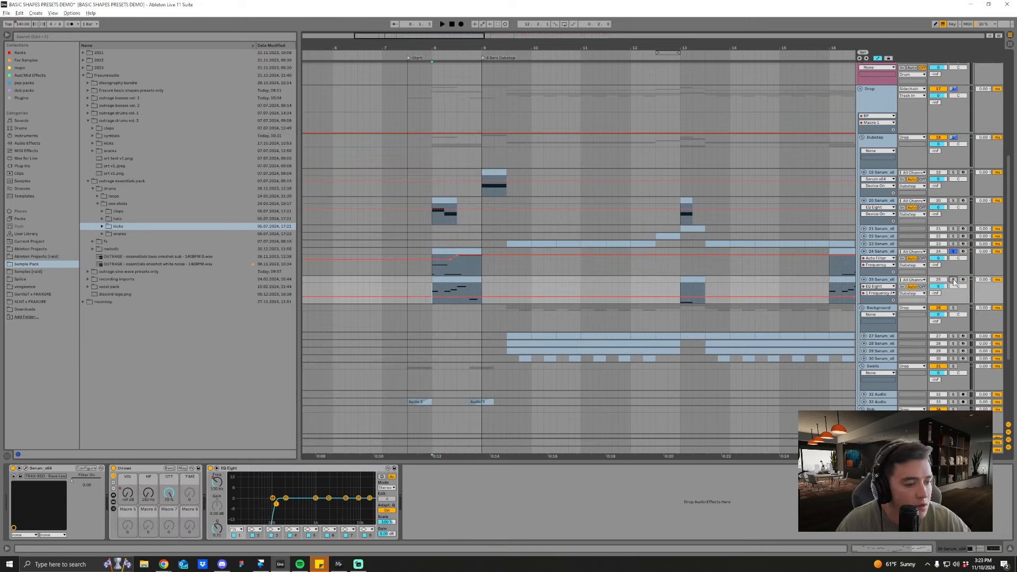
left_click_drag(665, 47, 643, 33)
key("space")
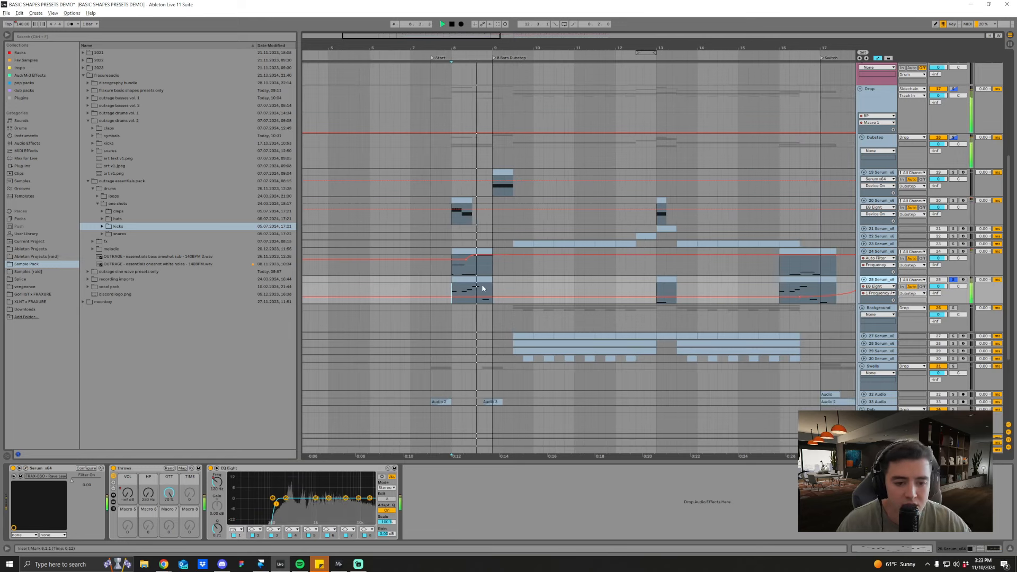
key("space")
Step: Listen to track 25's clips starting at bars 16 and 18
left_click(774, 292)
key("space")
left_click_drag(766, 49, 673, 34)
key("space")
left_click(733, 299)
key("space")
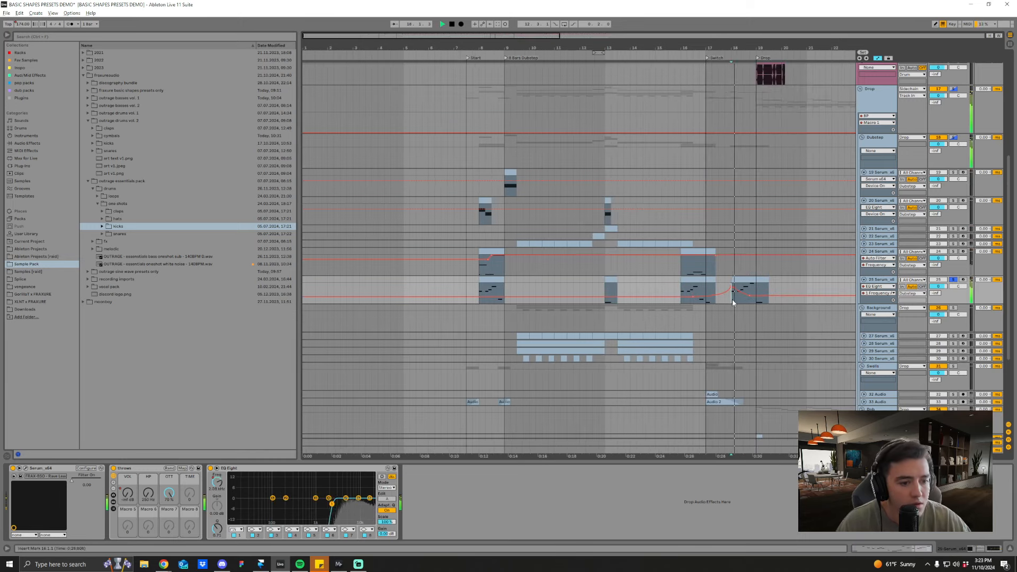
key("space")
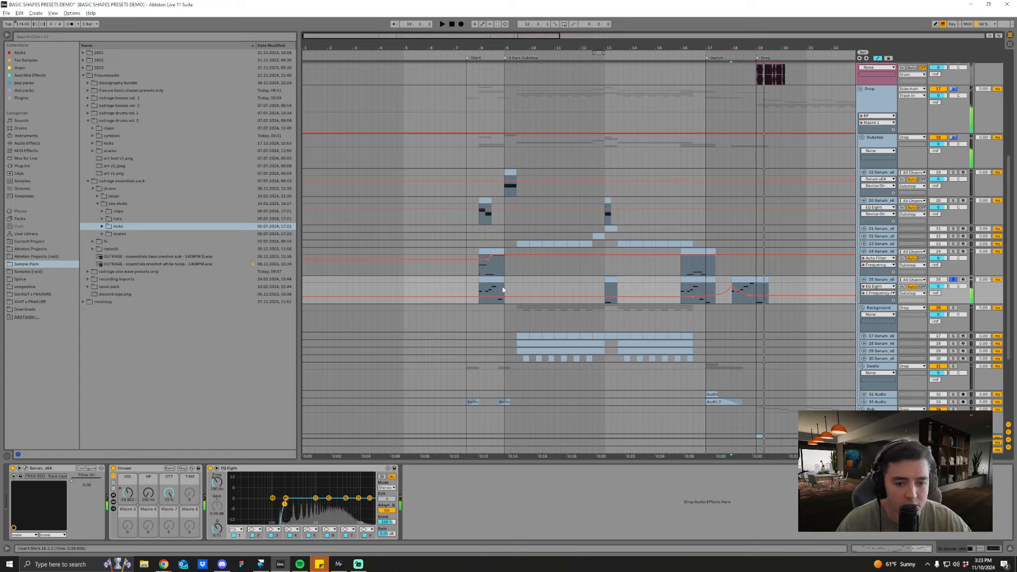
Step: Inspect the MIDI notes of track 25's first clip, and return to the track's device chain
left_click(490, 294)
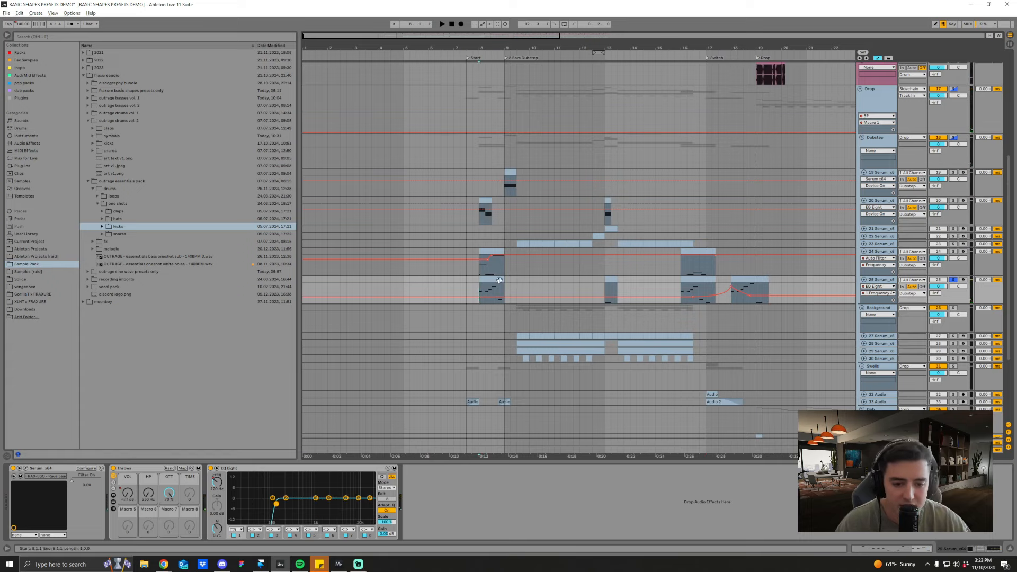
double_click(491, 289)
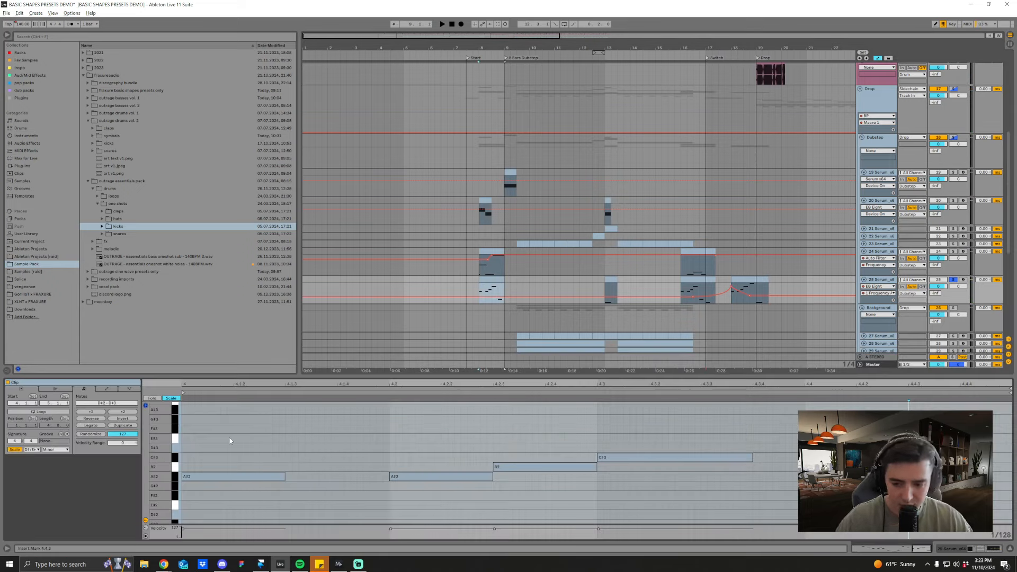
key("shift+Tab")
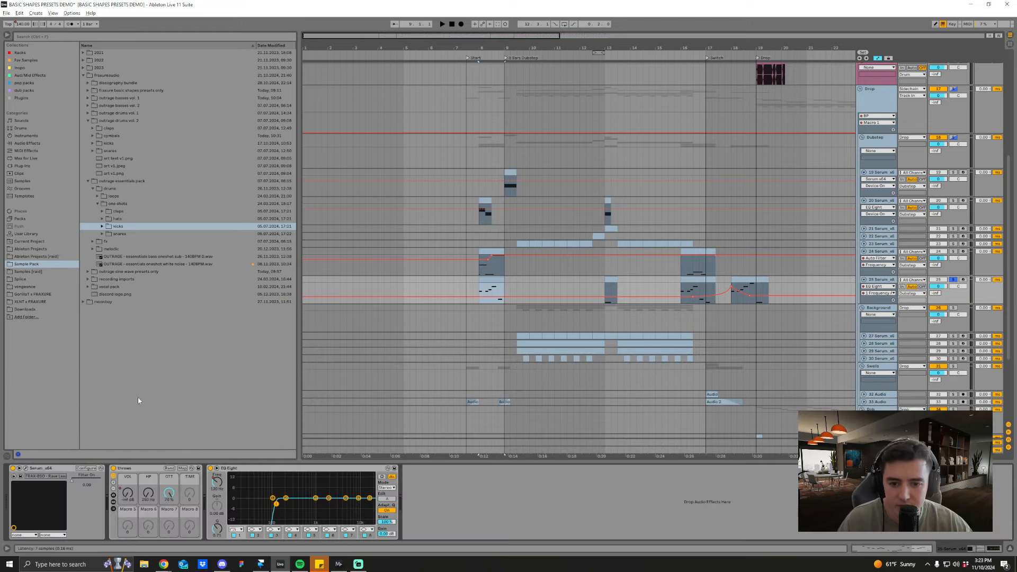
Step: Examine the Rave Lead preset's oscillators and effects in track 25's Serum, close the instrument window and replay the clip
left_click_drag(353, 161, 432, 161)
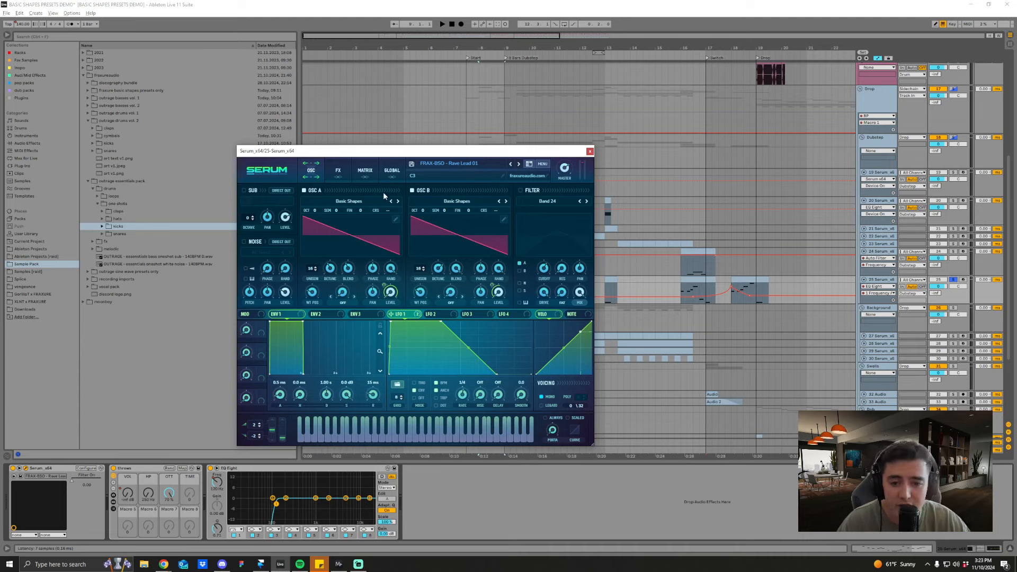
left_click(338, 173)
left_click(316, 174)
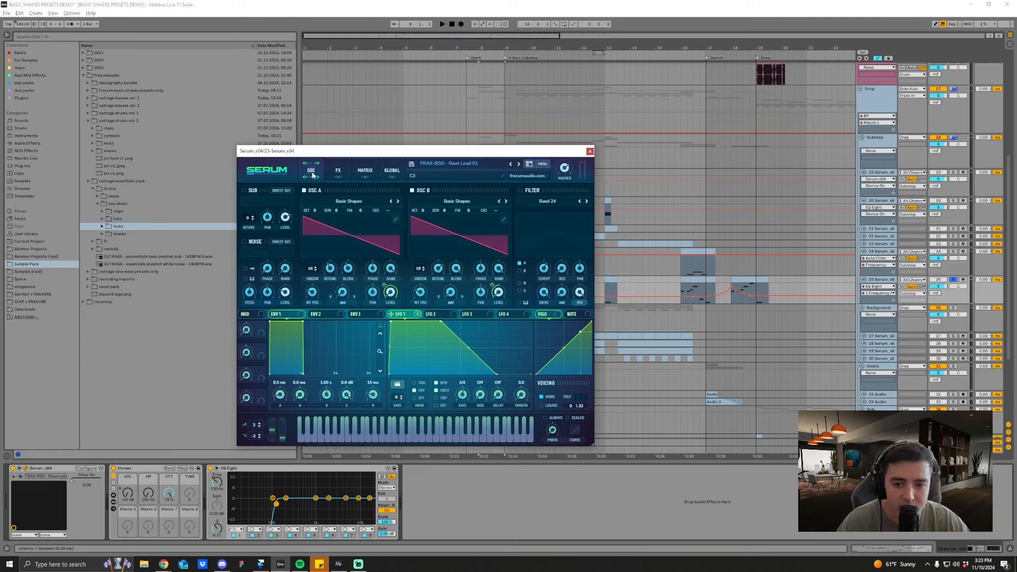
left_click(335, 176)
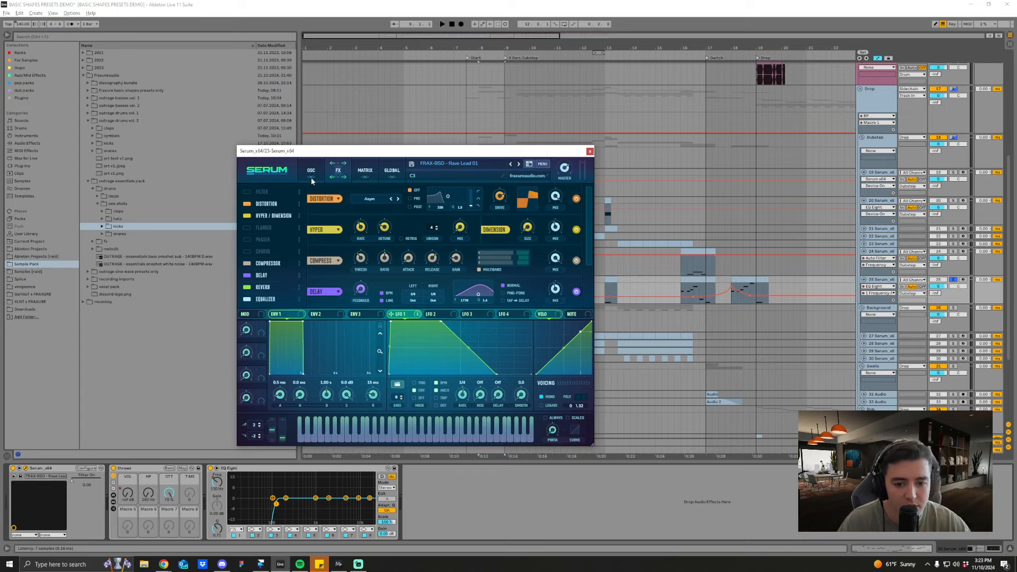
left_click(590, 152)
key("space")
Step: Unfold and solo audio track 33, and listen to its first clip and the one at the Switch marker
scroll(628, 355, "down", 2)
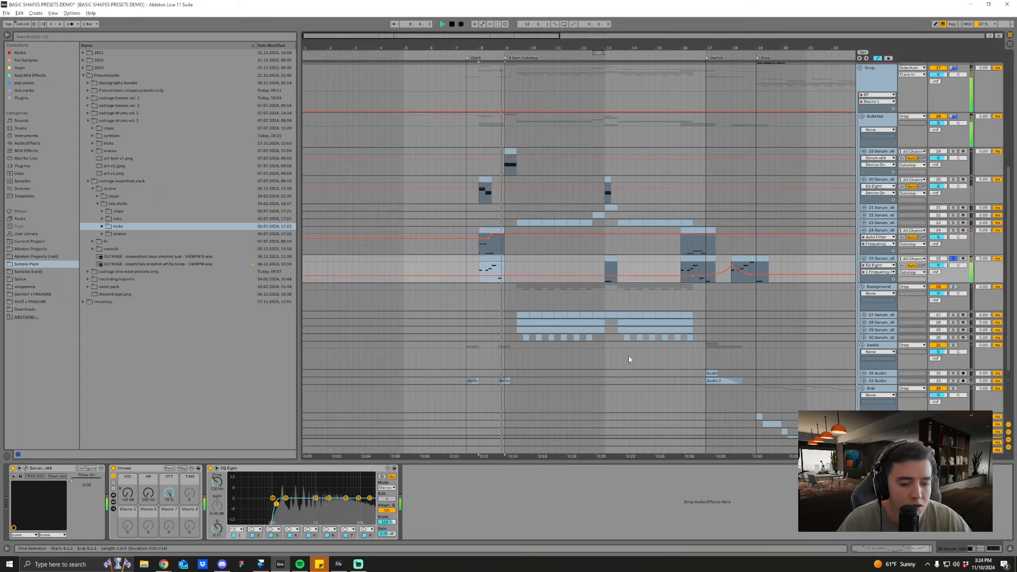
left_click(864, 380)
key("space")
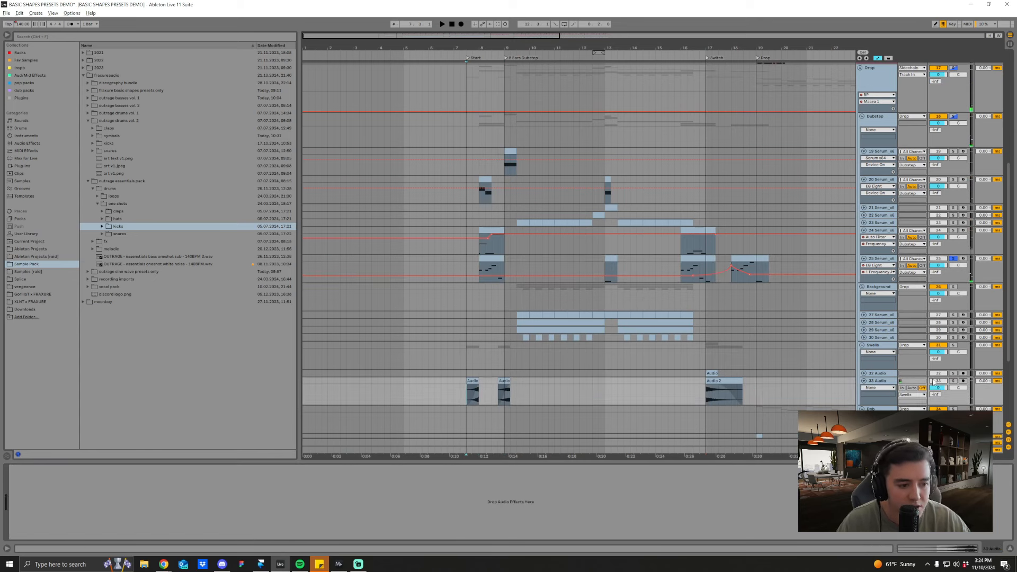
left_click(952, 382)
key("space")
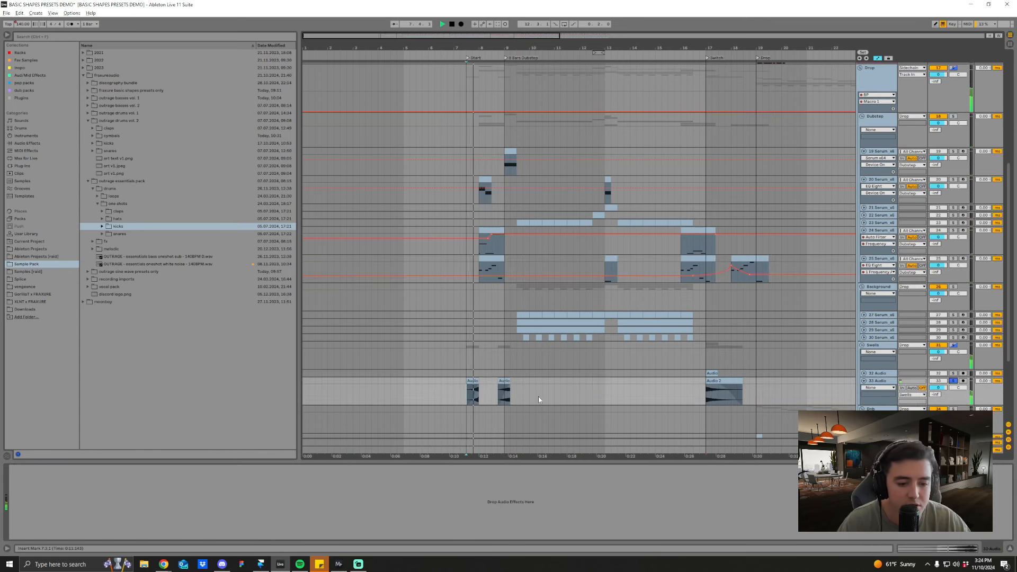
left_click(707, 395)
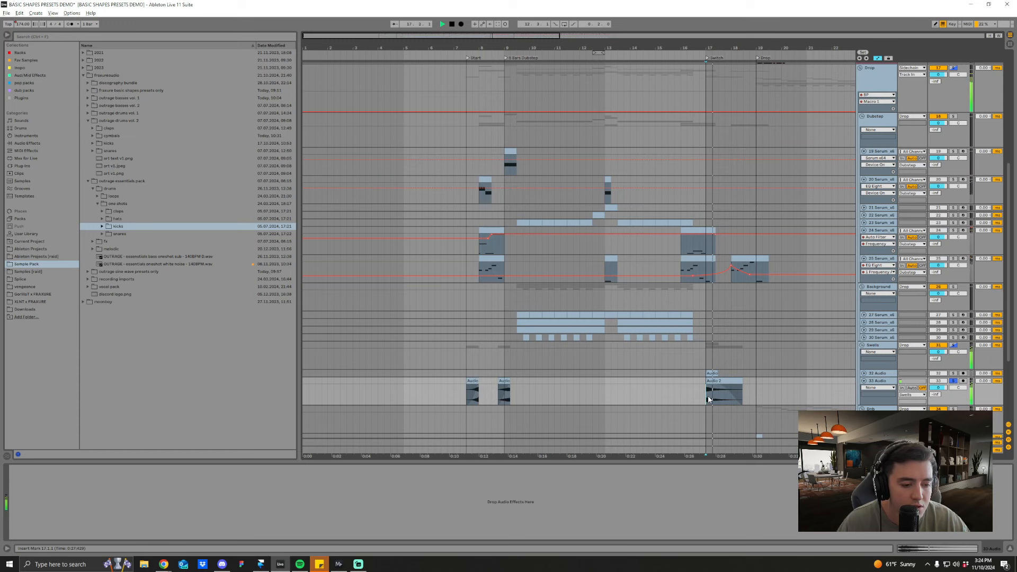
Step: Solo and unfold audio track 32 and listen to its clip at the Switch marker
left_click(952, 373)
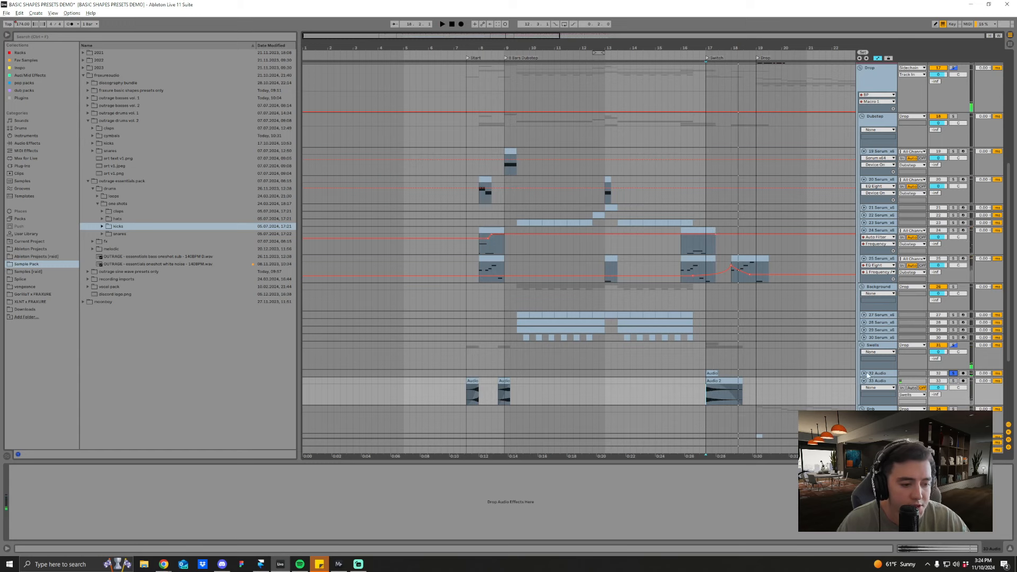
left_click(871, 374)
left_click_drag(770, 47, 748, 47)
scroll(730, 347, "down", 1)
key("space")
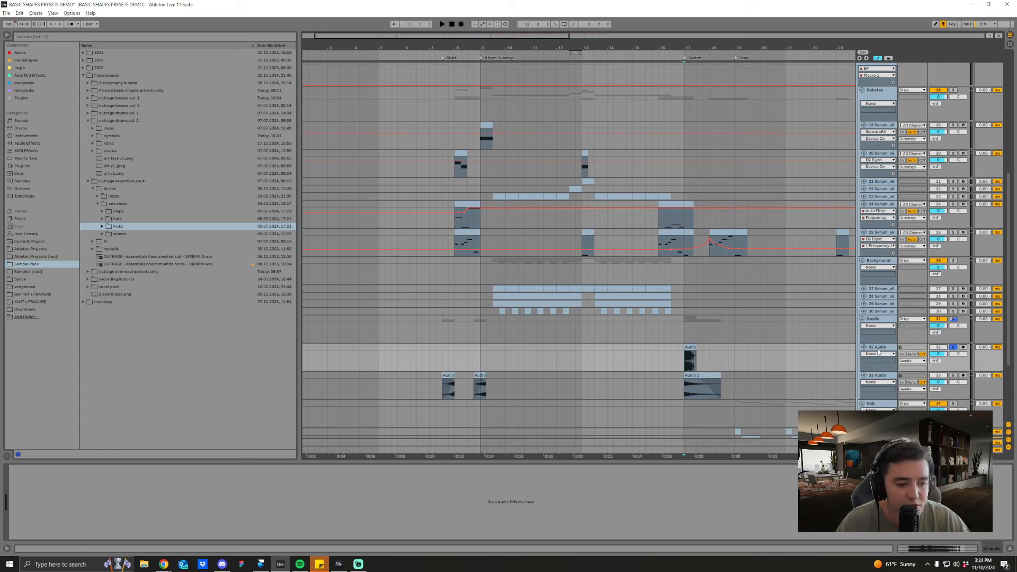
key("space")
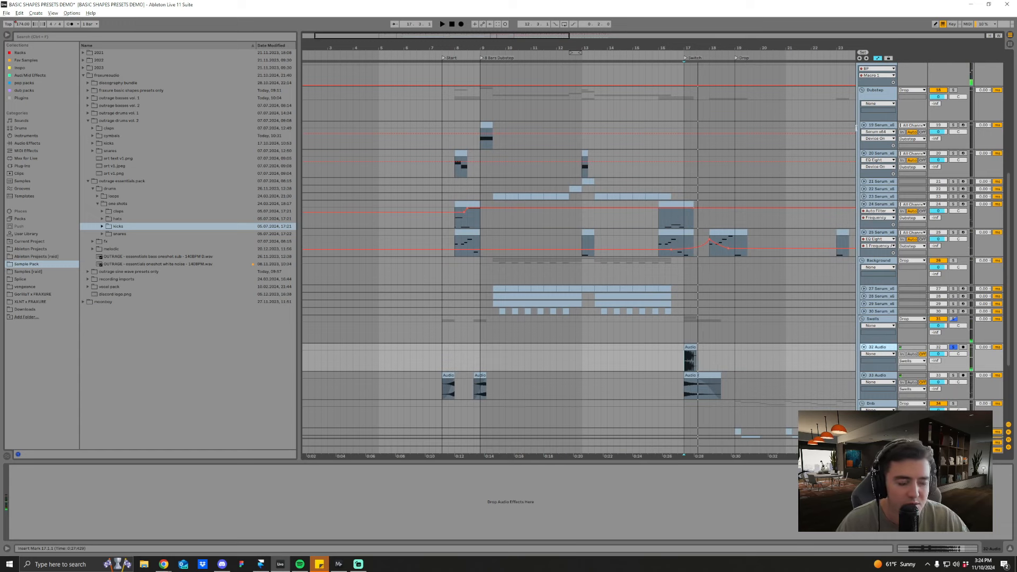
Step: Unfold Serum tracks 27 to 30 in the Background group to show their clips and automation
left_click(864, 311)
left_click(863, 303)
left_click(864, 296)
left_click(864, 289)
Step: Solo Serum track 27 and play it from the start of its first clip
left_click(492, 304)
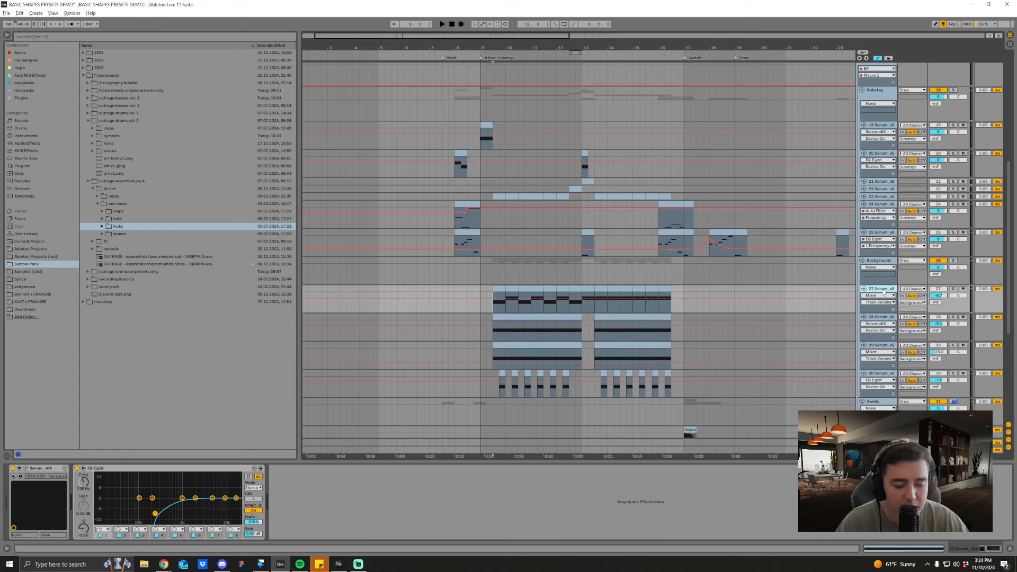
scroll(657, 317, "down", 1)
left_click(953, 274)
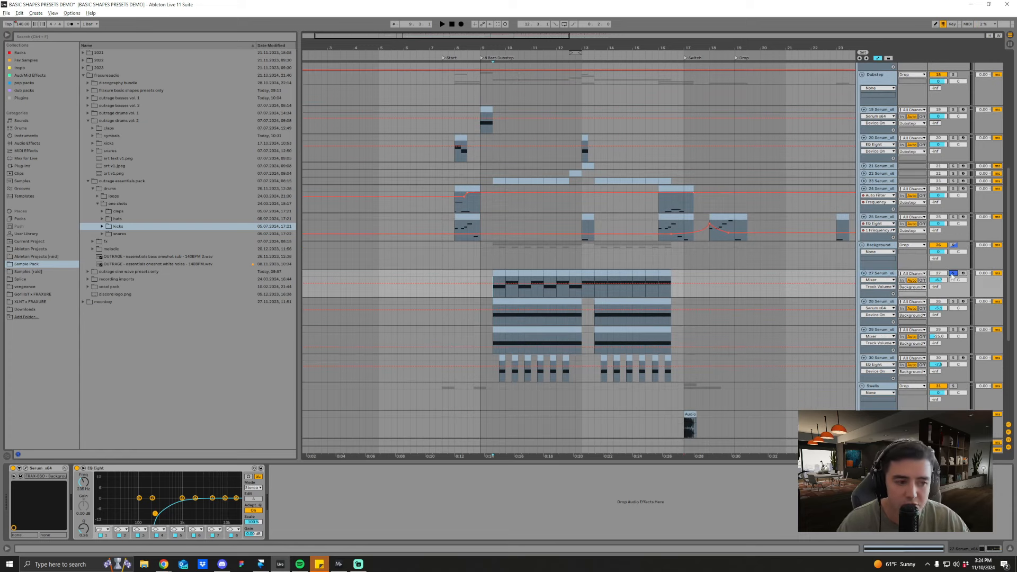
key("space")
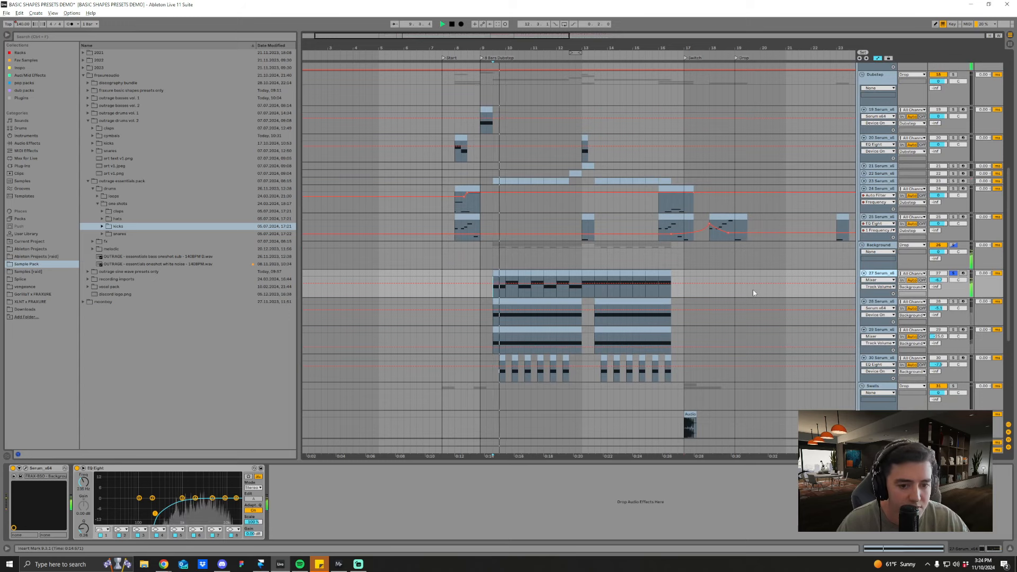
Step: View track 27's Background preset in Serum, close the instrument window, and listen to the track from bar 13
left_click(22, 476)
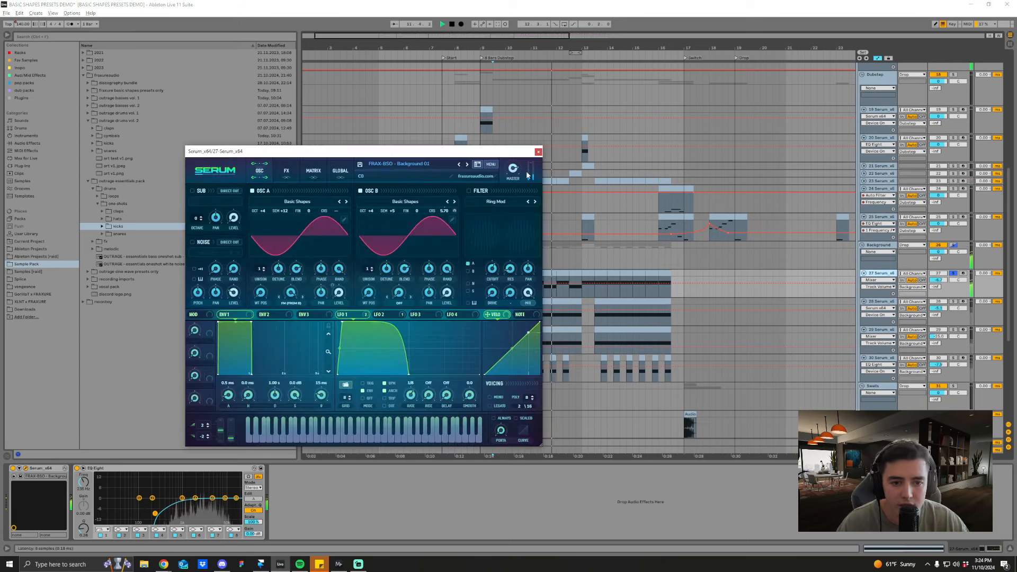
left_click(538, 151)
key("space")
left_click(579, 291)
key("space")
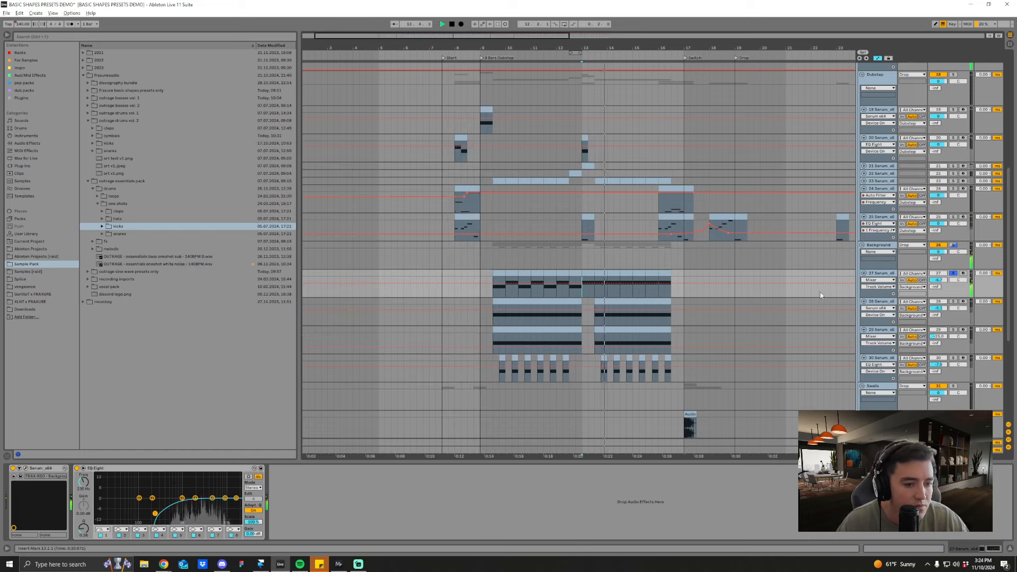
key("space")
Step: Solo Serum track 28, listen to its first clip, and open its Distorted Saw 01 preset in Serum
left_click(493, 317)
key("space")
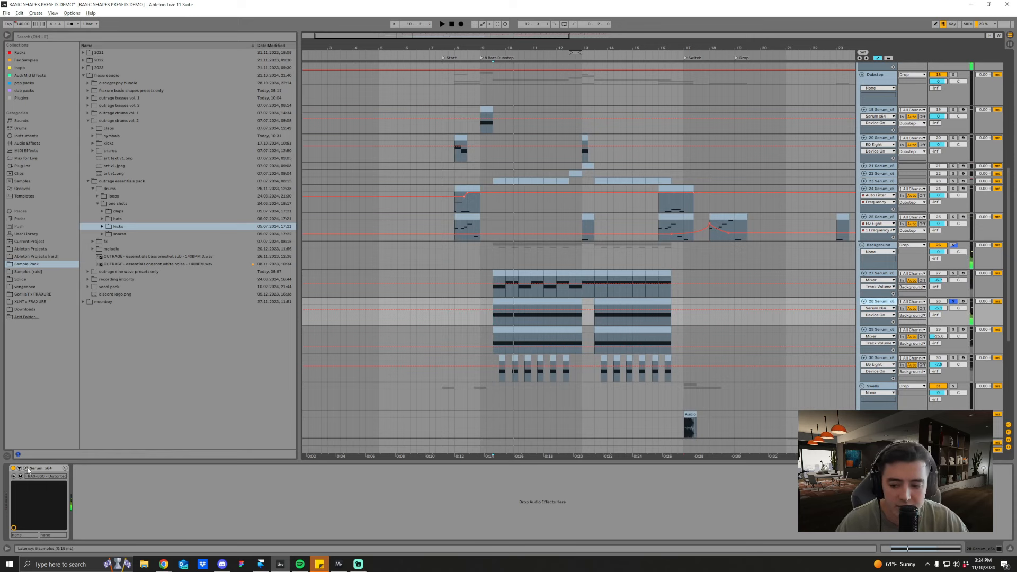
key("ctrl+alt+p")
left_click_drag(378, 195, 467, 194)
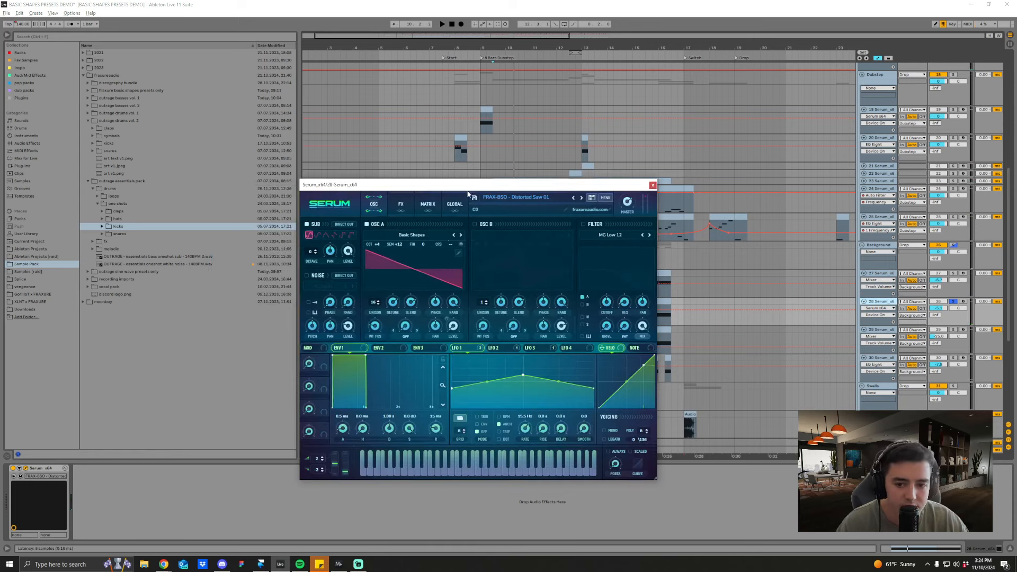
Step: Review the effects and oscillator pages of track 28's Distorted Saw 01 preset, and close its Serum window
left_click(401, 205)
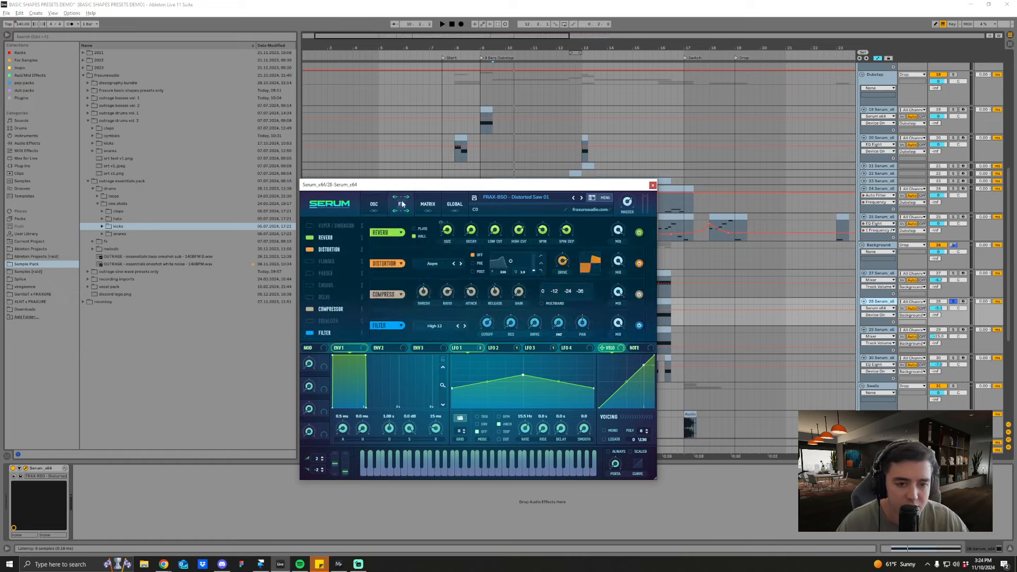
left_click(375, 206)
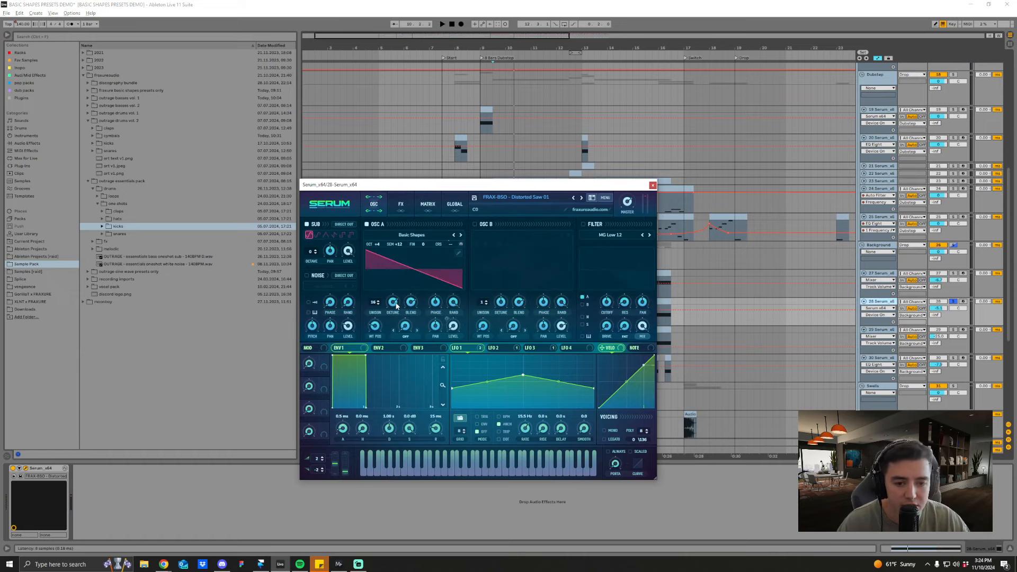
left_click(652, 185)
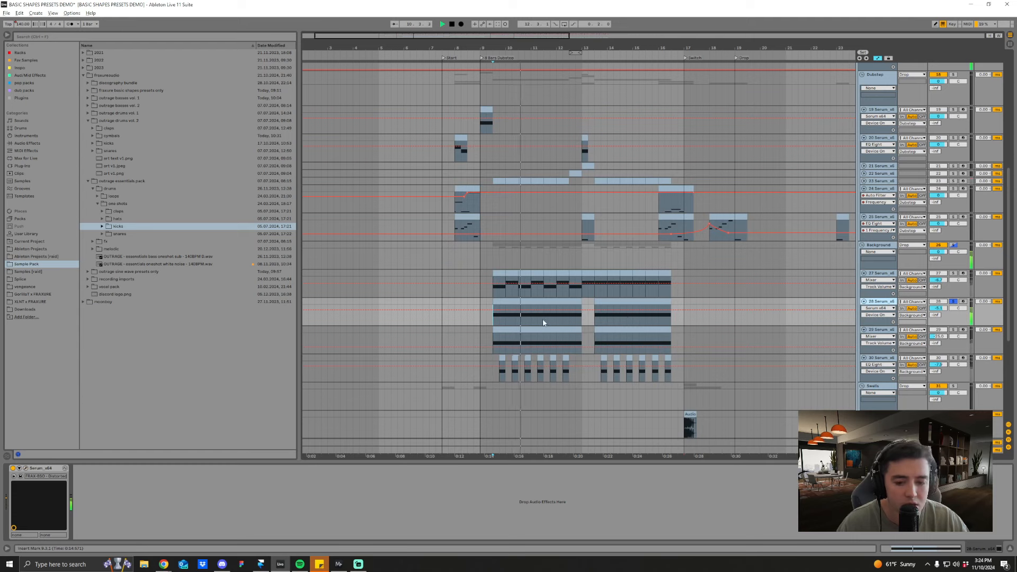
Step: Solo Serum track 29 and listen to its first clip from the start
left_click(953, 330)
left_click(513, 330)
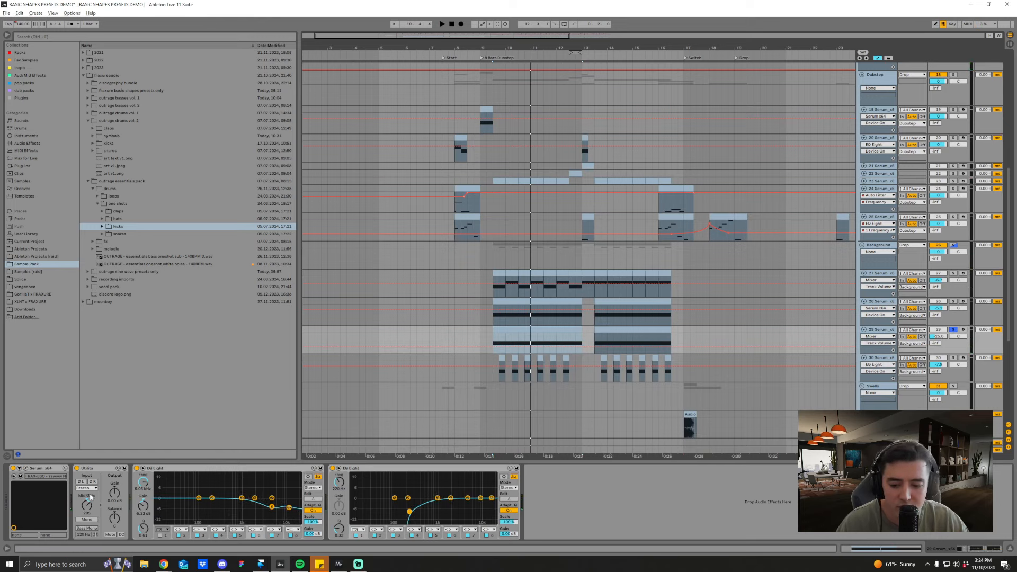
key("space")
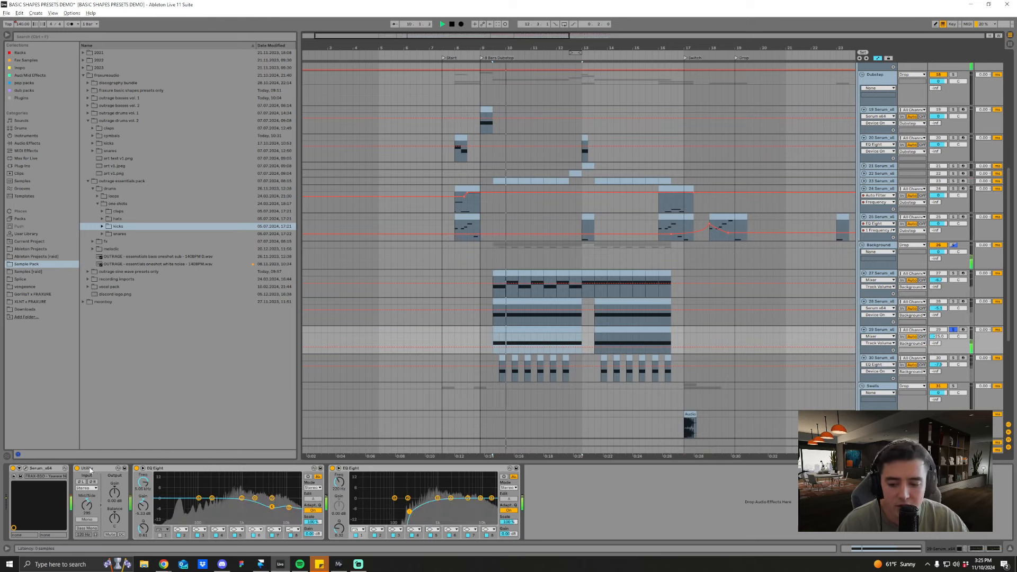
key("space")
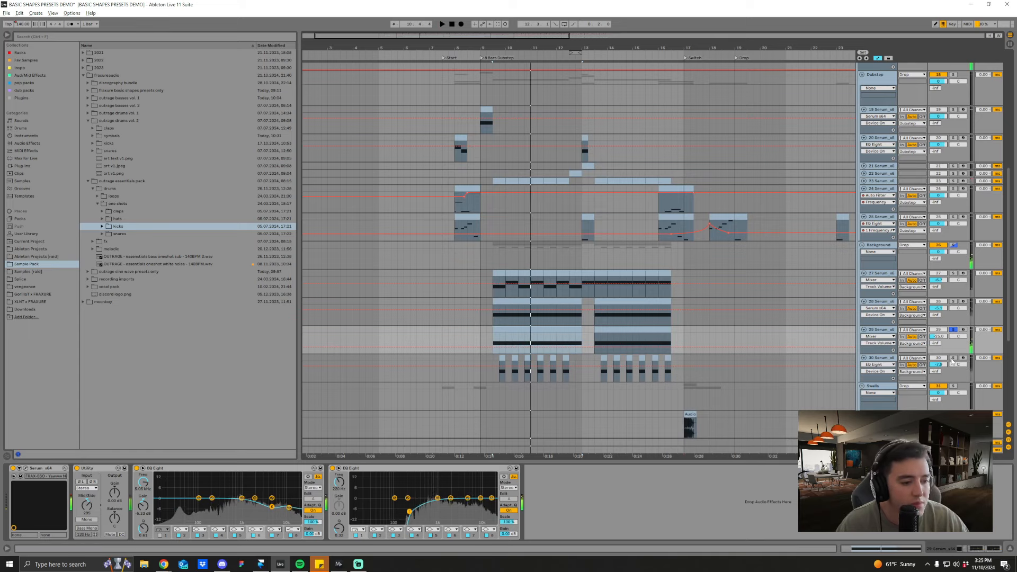
Step: Solo Serum track 30, listen from its first clip, and open its Offbeat Yoy 01 preset in Serum
left_click(953, 358)
left_click(501, 364)
key("space")
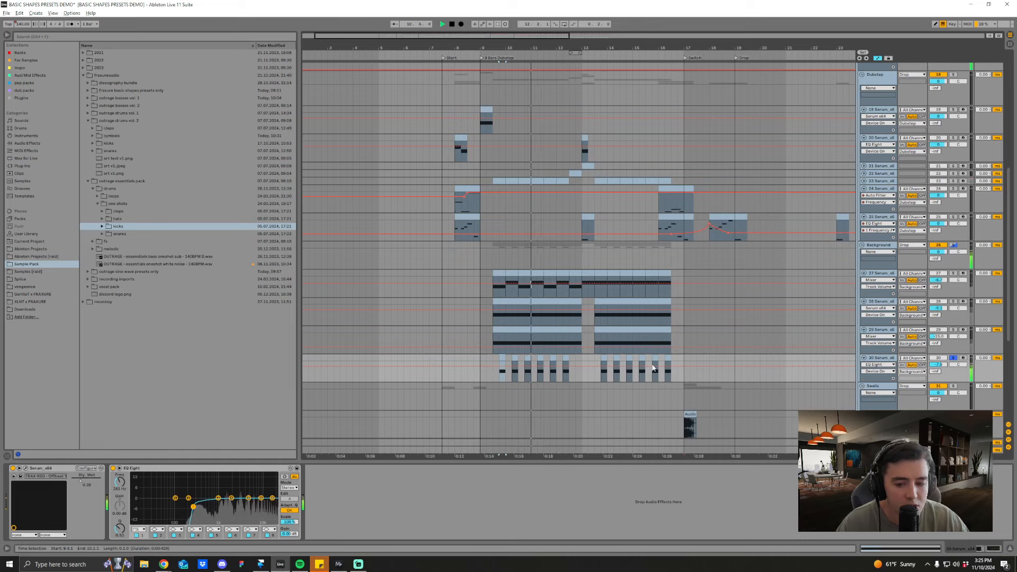
key("space")
left_click(25, 468)
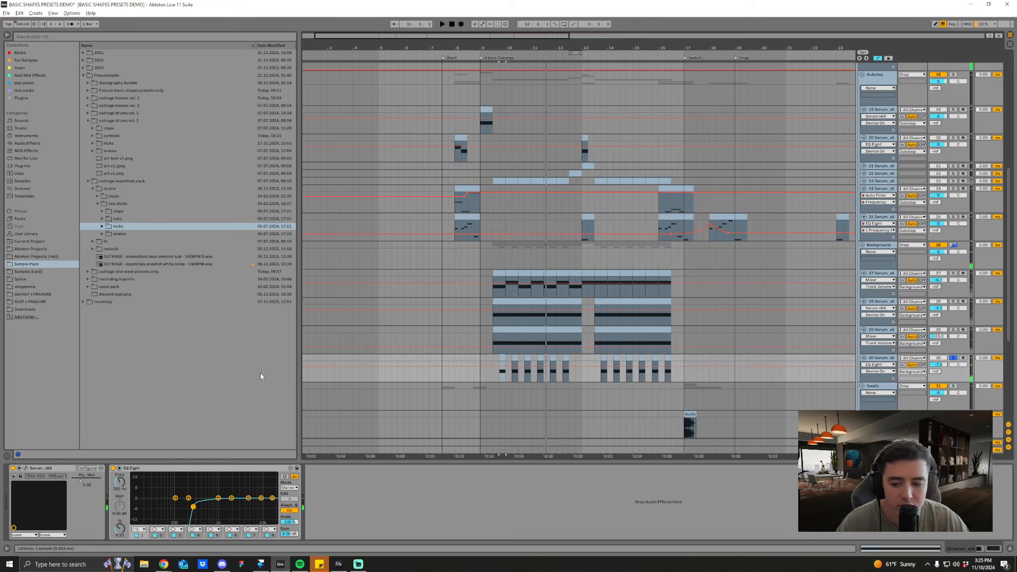
key("space")
key("space")
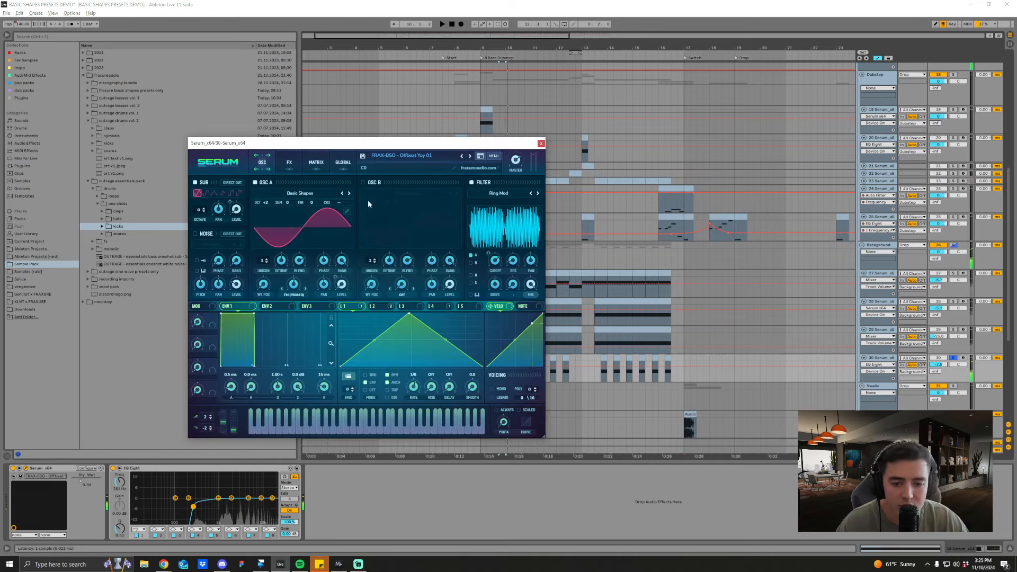
Step: View the Offbeat Yoy 01 preset's effects and oscillators in Serum while listening to the track
left_click(289, 162)
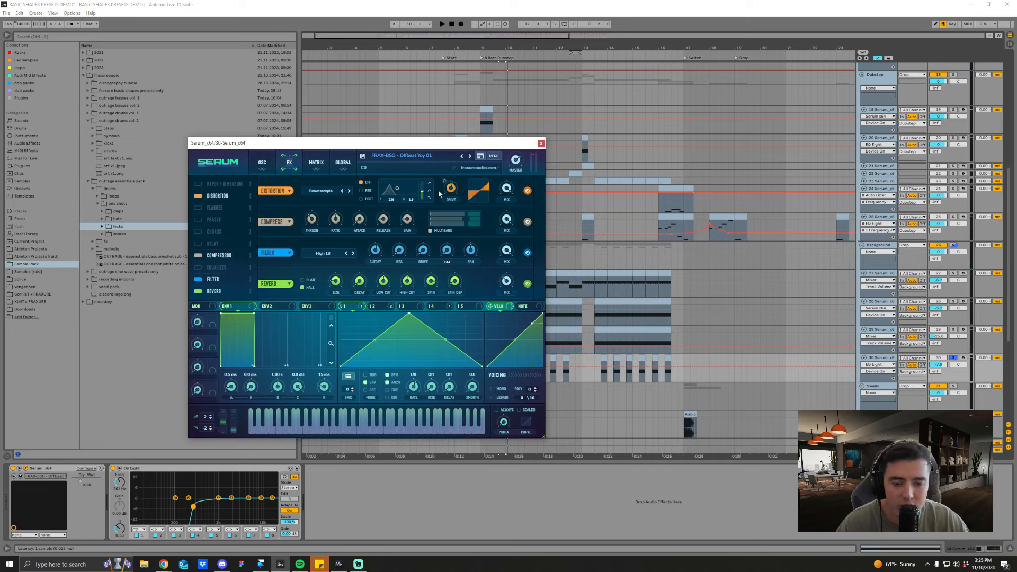
key("space")
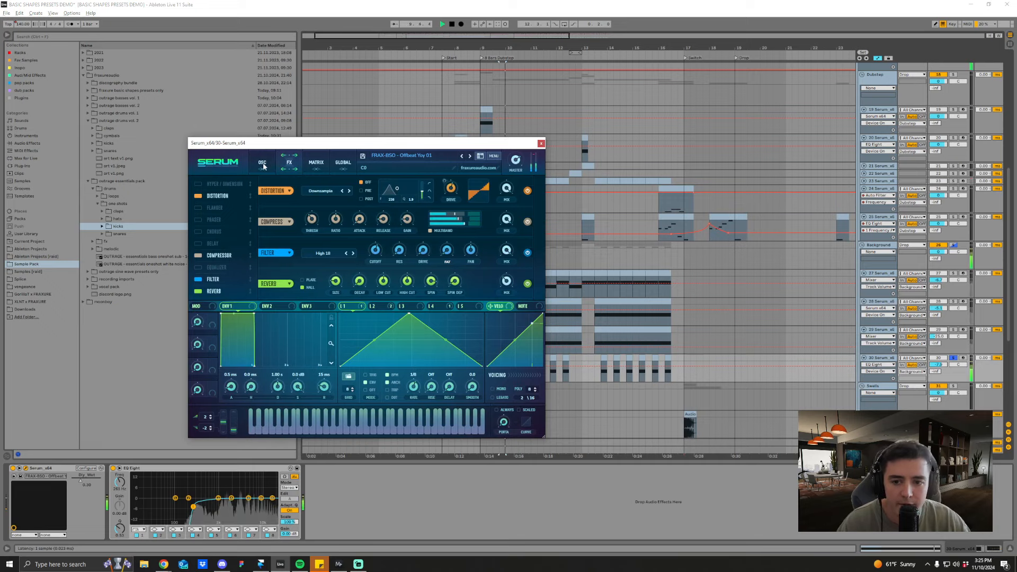
left_click(263, 163)
key("space")
Step: Unsolo track 30, listen to the whole Background group soloed, and close the Serum window
left_click(952, 358)
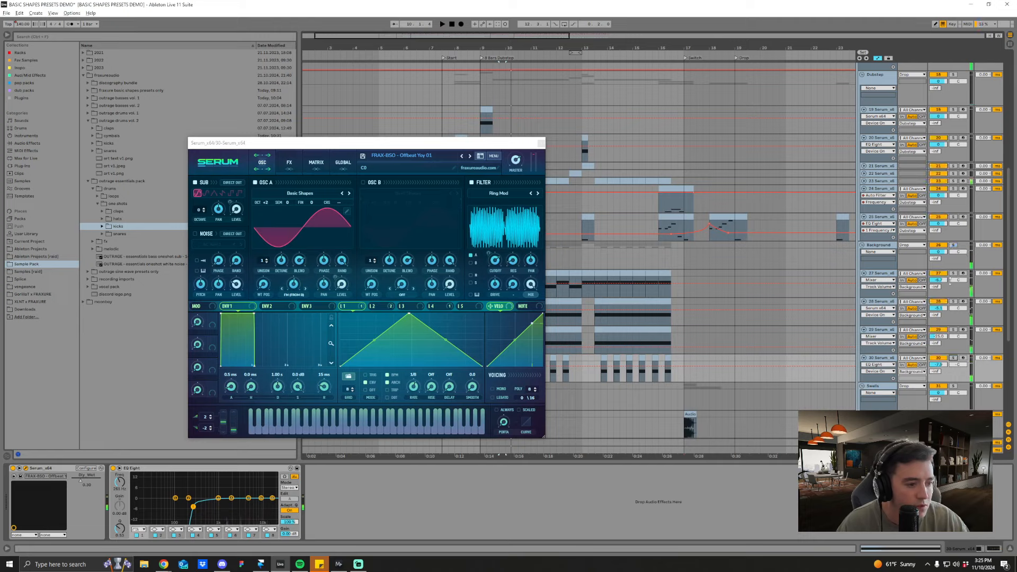
left_click(952, 245)
key("space")
left_click(541, 143)
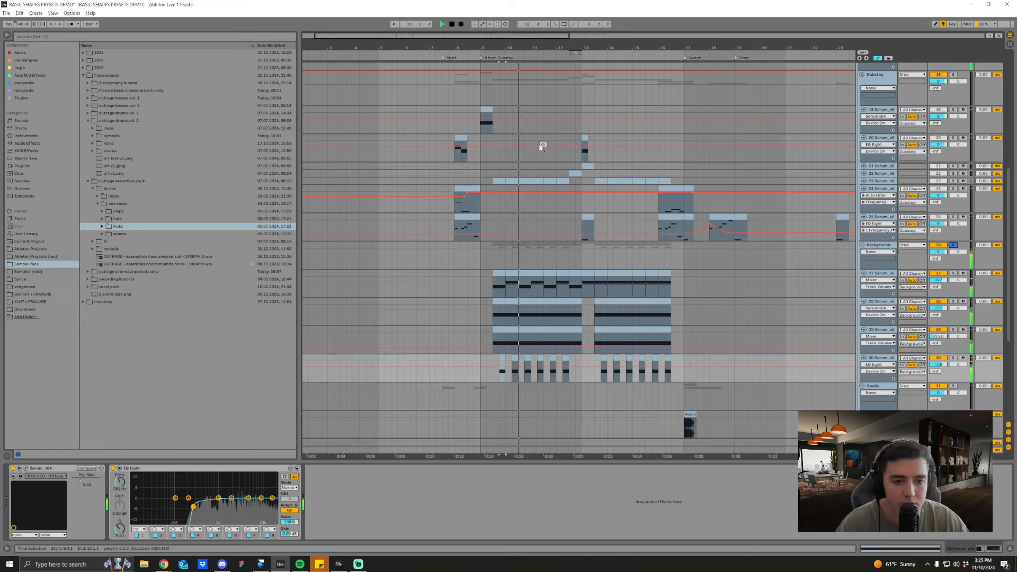
left_click(878, 245)
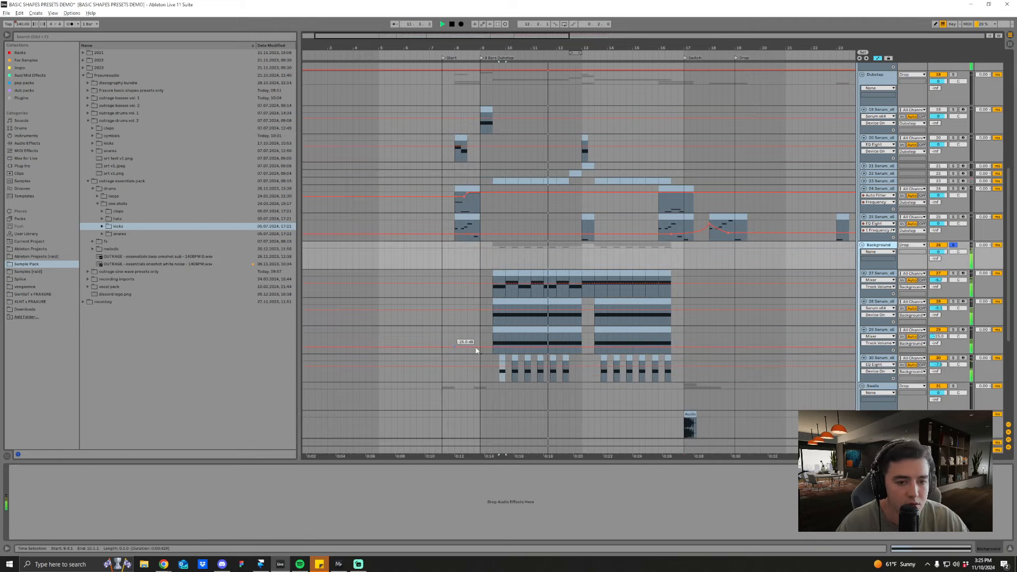
scroll(648, 343, "up", 2)
key("space")
Step: Solo the Drop group and compare its playback with the Background group deactivated and reactivated
scroll(649, 343, "up", 1)
left_click(938, 282)
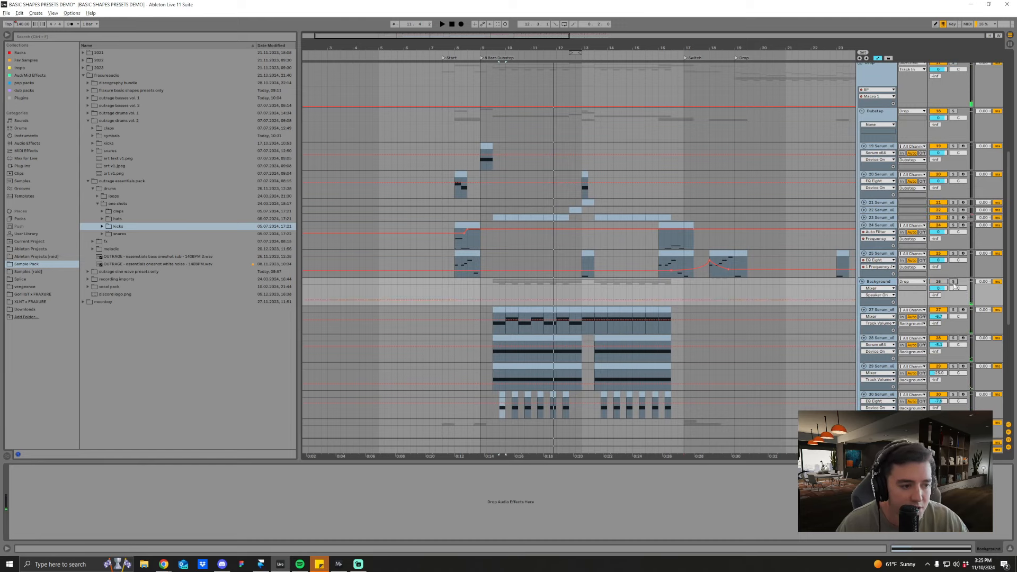
scroll(953, 172, "up", 2)
left_click(953, 89)
left_click(504, 320)
key("space")
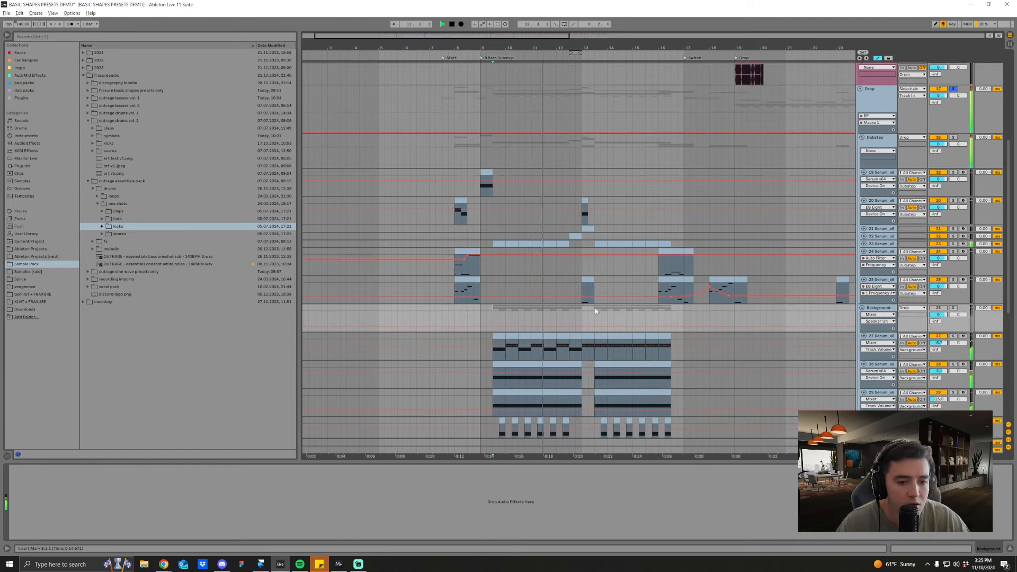
left_click(939, 309)
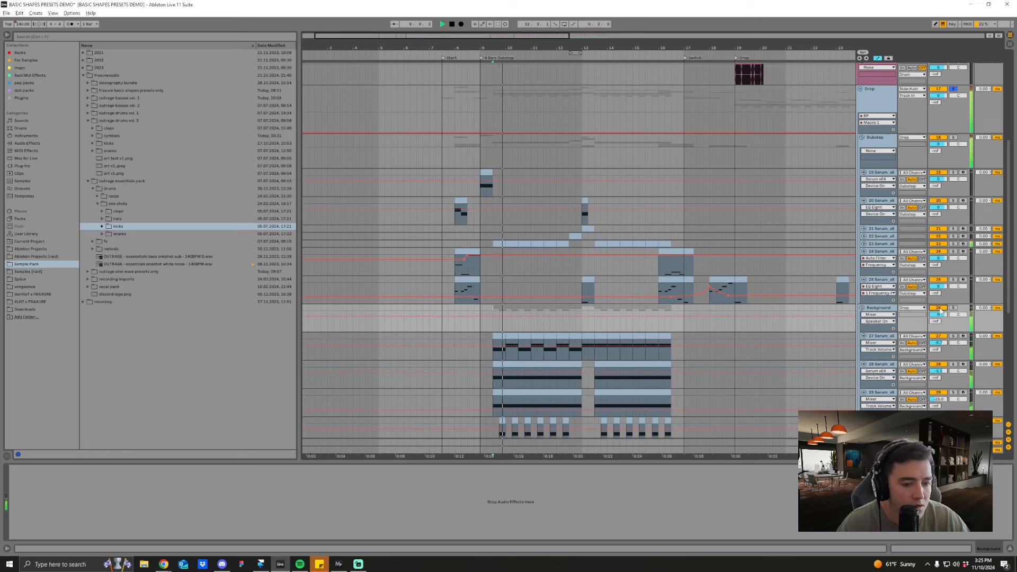
key("space")
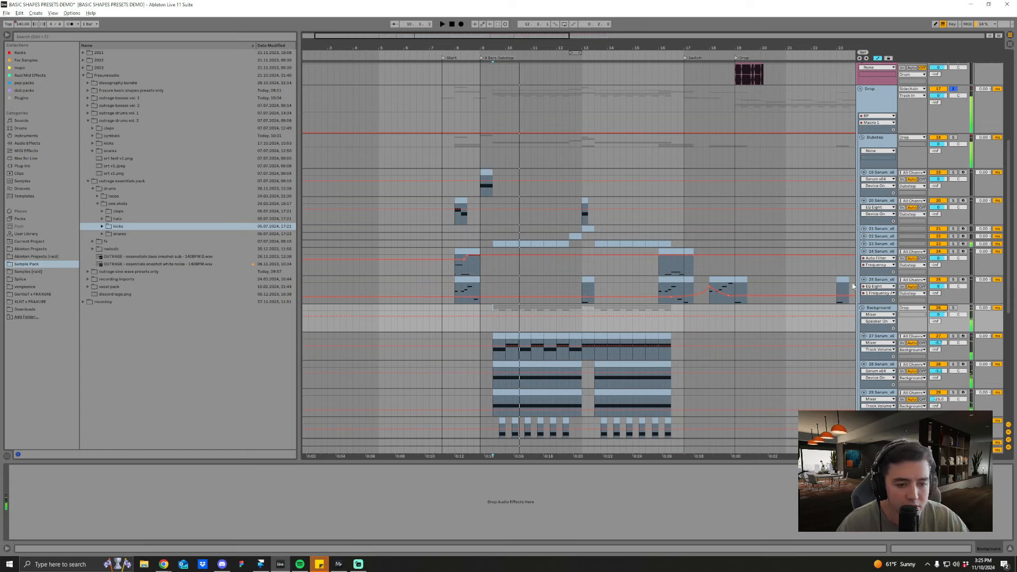
Step: Unfold Serum track 23 in the Dubstep group, solo it, and play it from its first clip
left_click(864, 244)
left_click(886, 245)
left_click(495, 257)
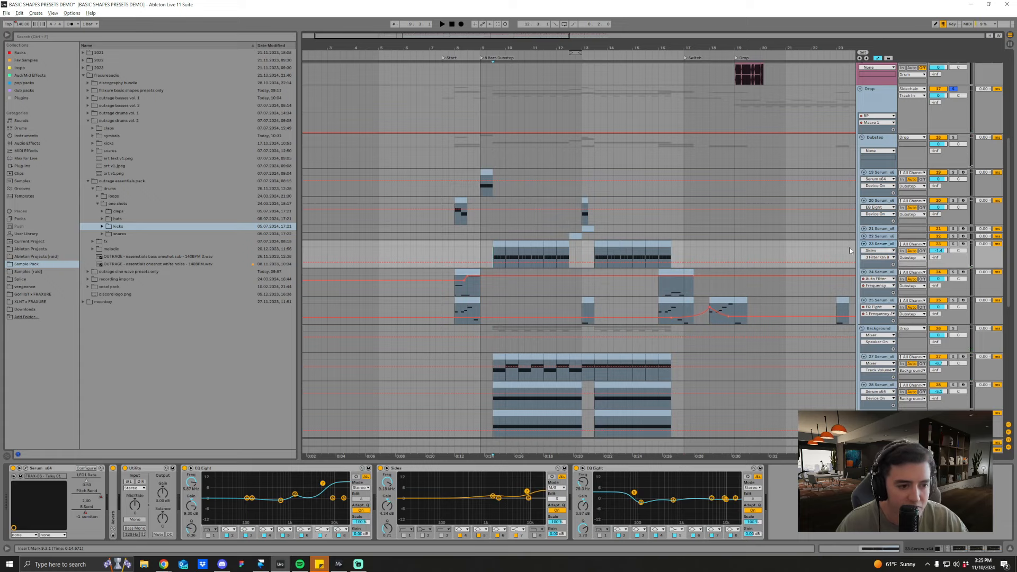
left_click(952, 245)
key("space")
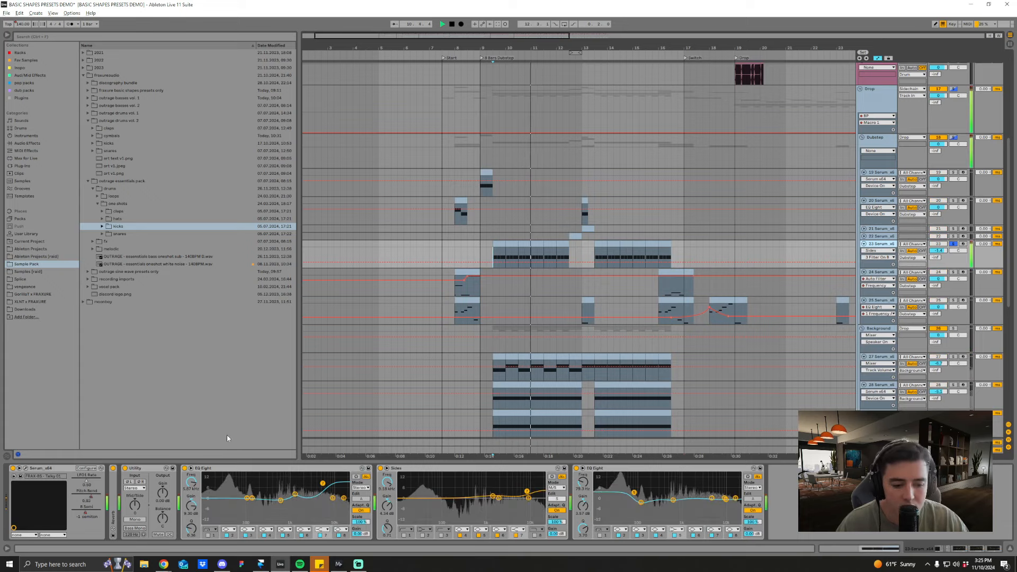
key("space")
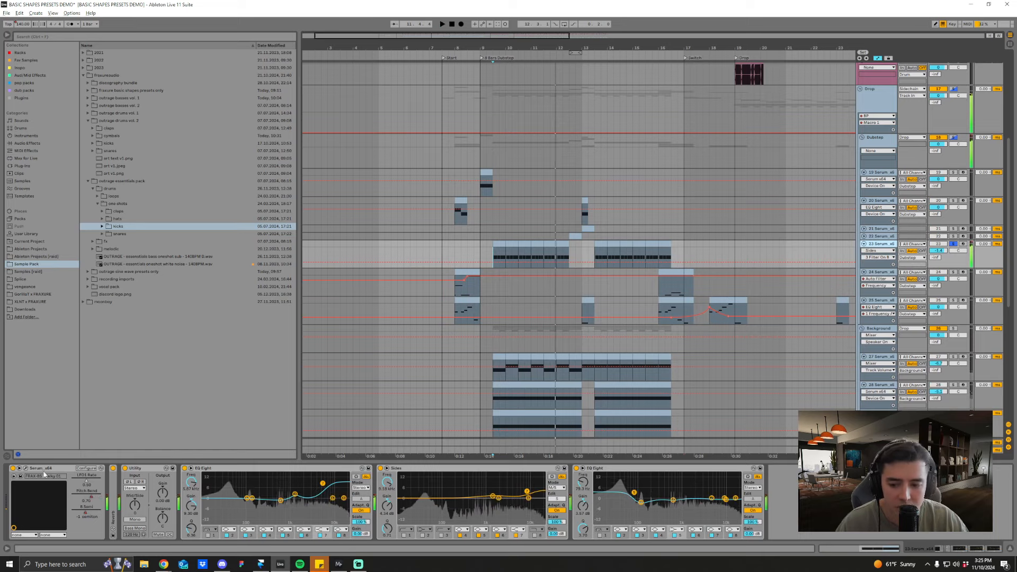
Step: Open track 23's Talky 01 preset in Serum, listen to it, and view its oscillator and effects pages
key("ctrl+alt+p")
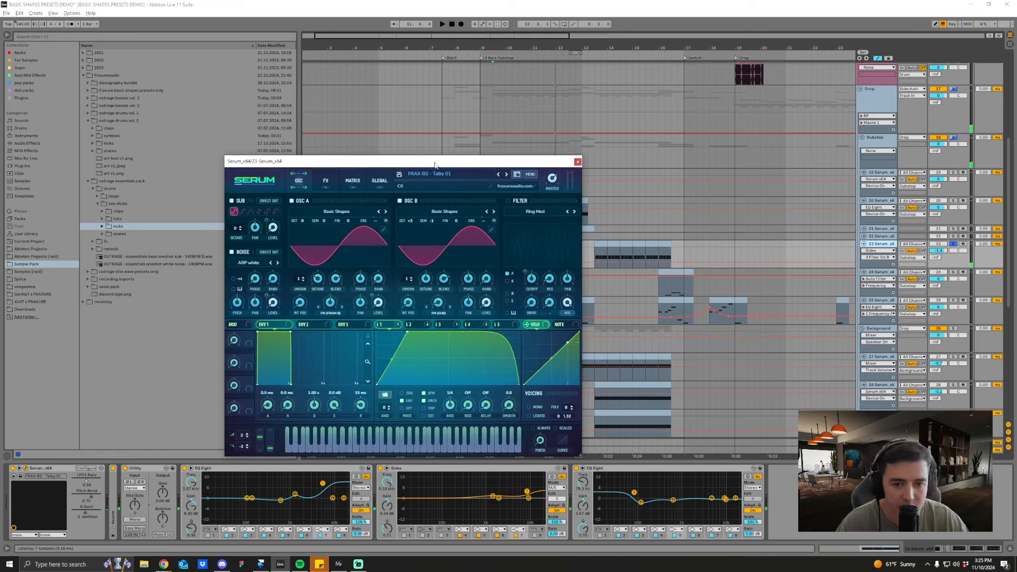
left_click_drag(434, 165, 423, 150)
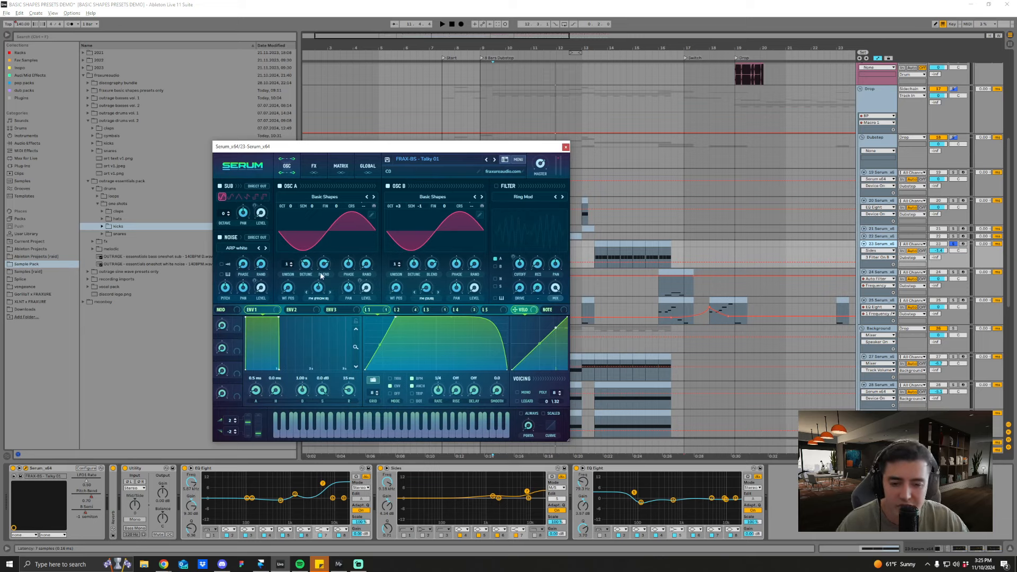
key("space")
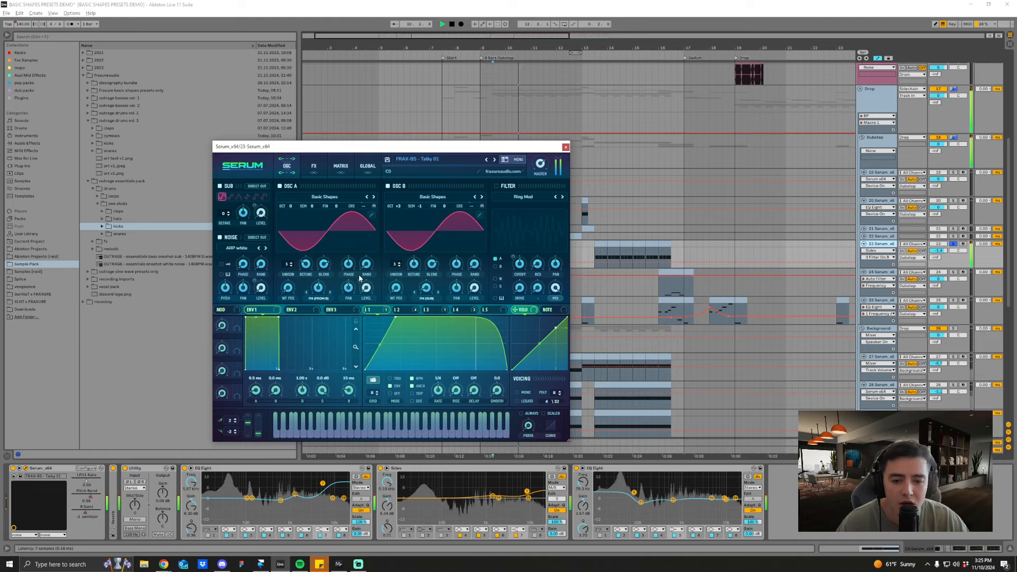
key("space")
left_click(313, 166)
left_click(287, 166)
left_click(314, 166)
Step: Compare the sound of the Talky 01 preset with its Distortion effect bypassed and enabled
key("space")
left_click(225, 188)
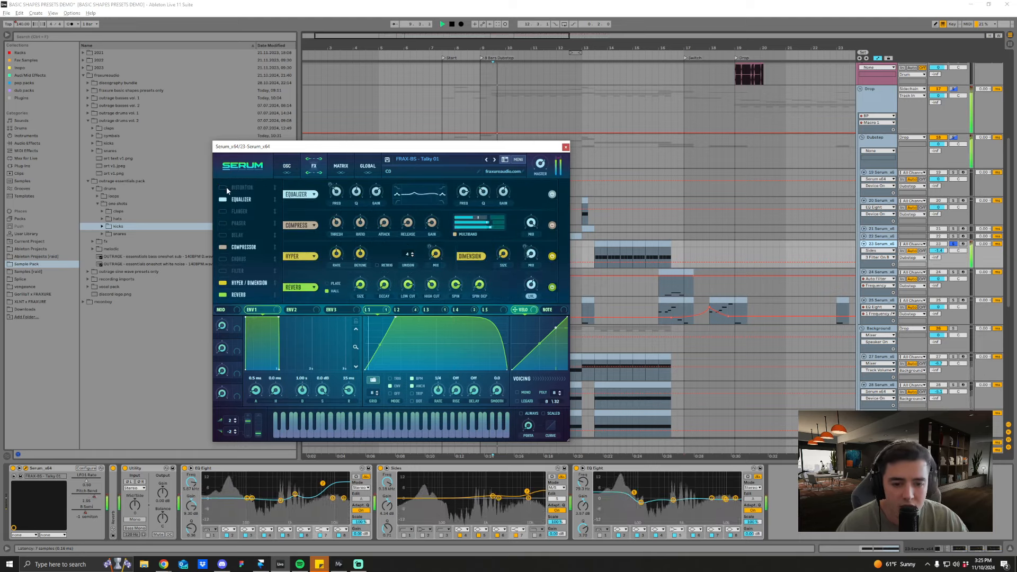
key("space")
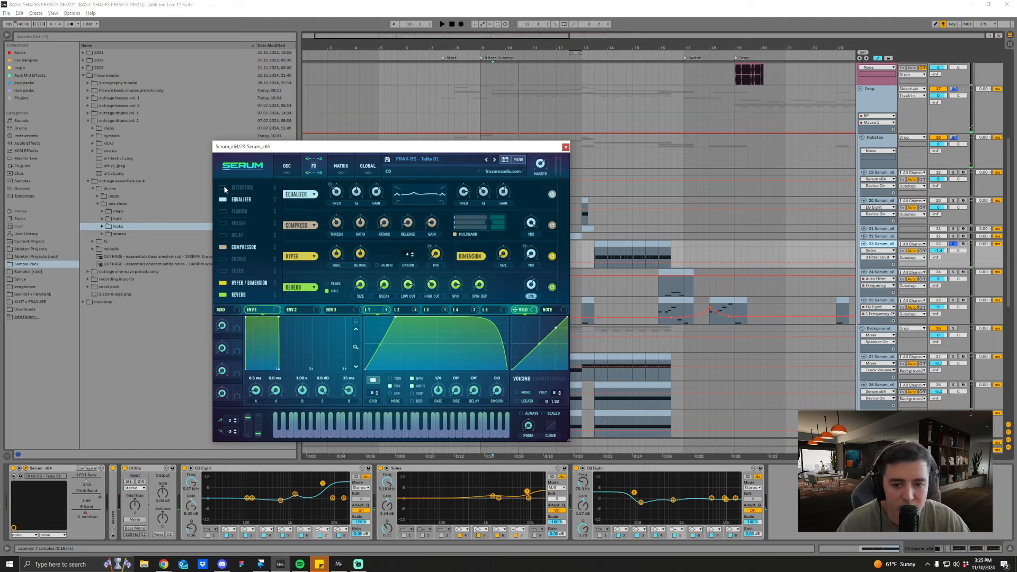
left_click(222, 187)
key("space")
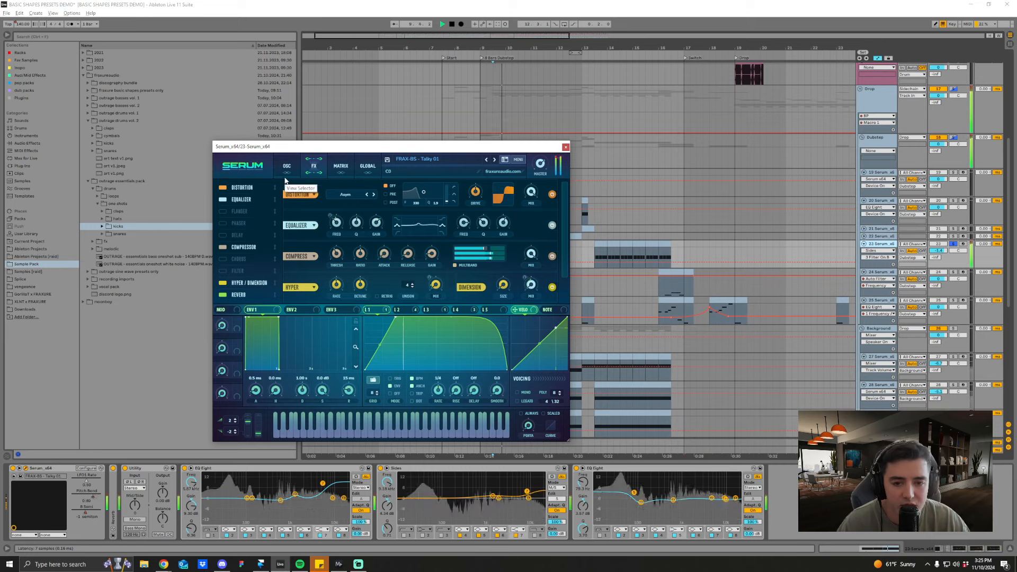
key("space")
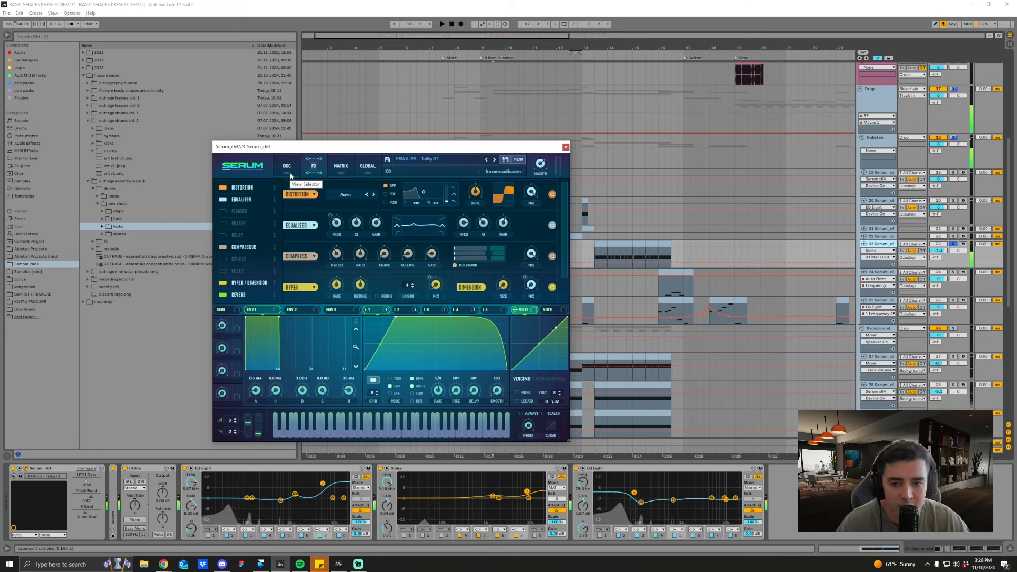
Step: Examine Talky 01's oscillators and remaining effects down to Hyper/Dimension and Reverb while playing the track
left_click(287, 167)
left_click(315, 170)
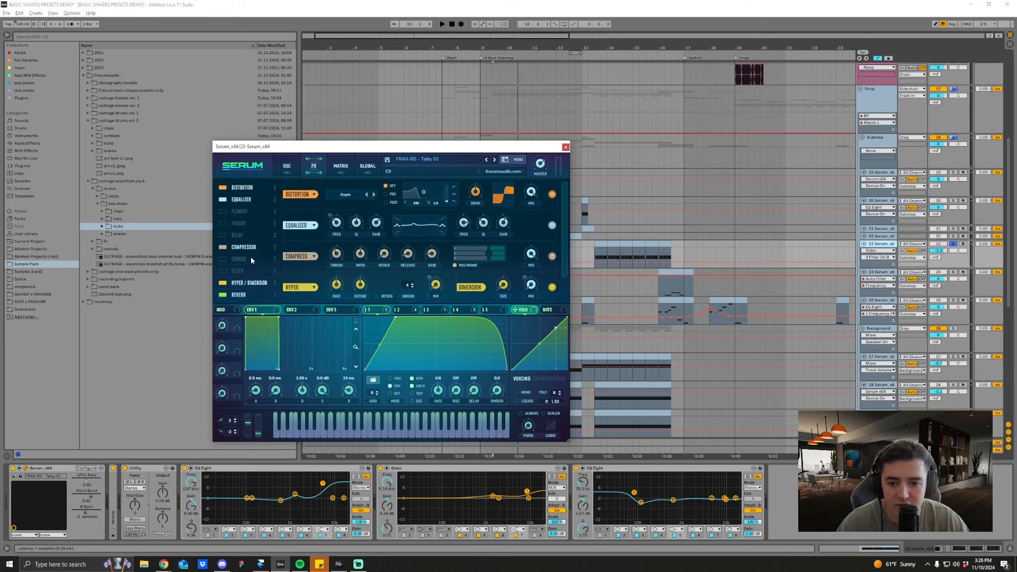
scroll(247, 205, "down", 1)
key("space")
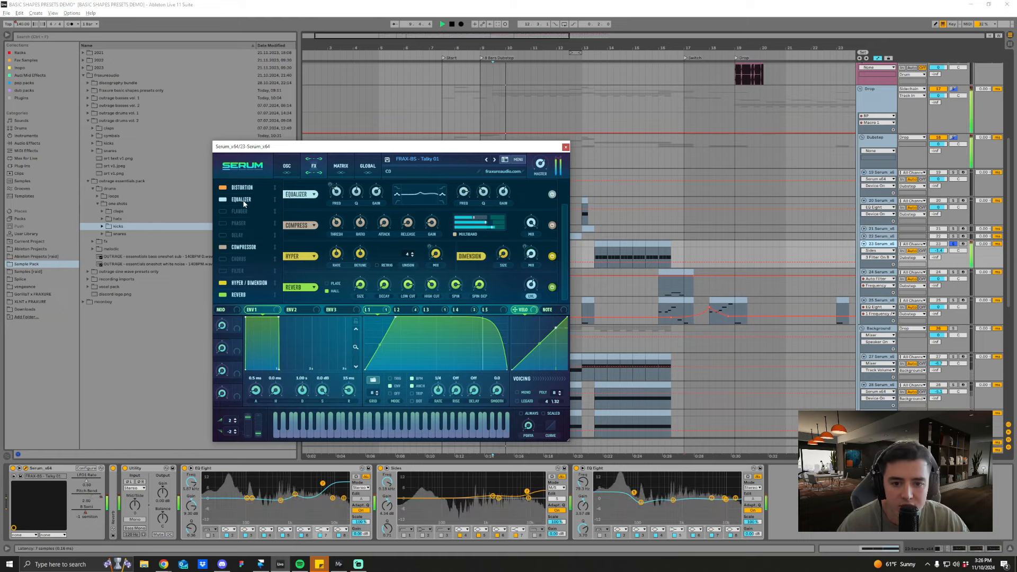
key("space")
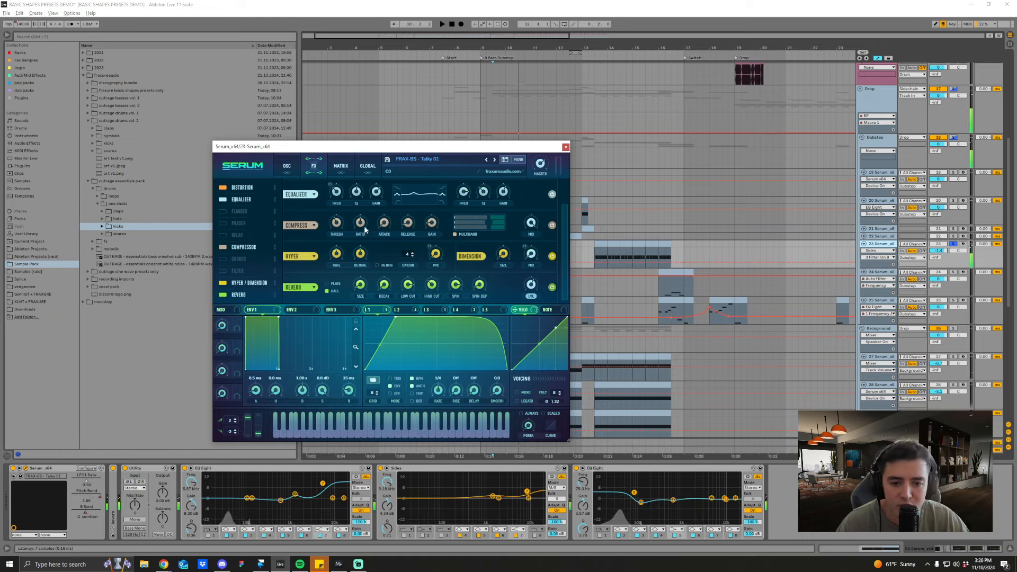
left_click(435, 288)
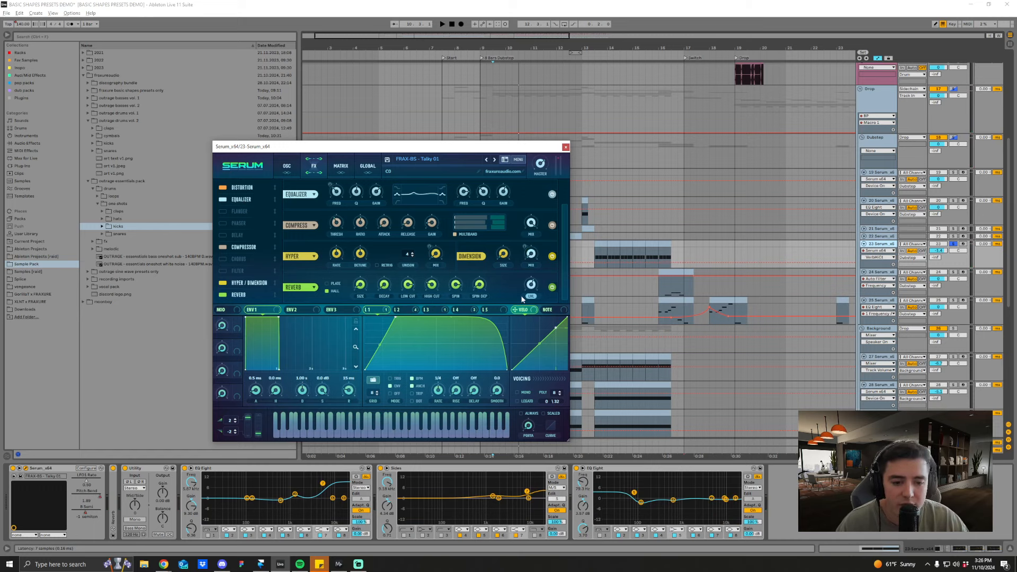
Step: Close the Serum window, unfold track 23's Reverb device to inspect its settings, and fold it again
left_click(565, 148)
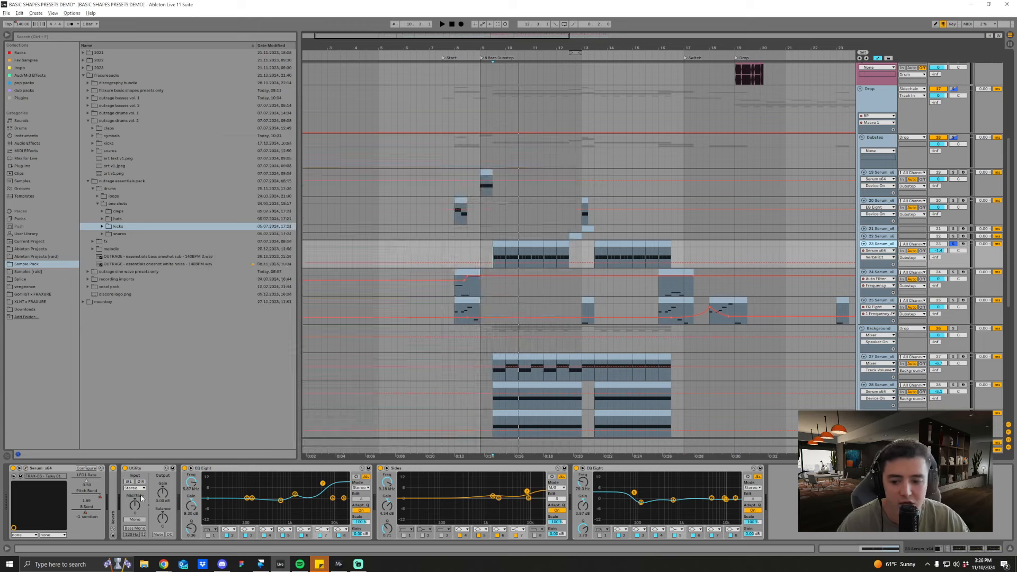
double_click(113, 511)
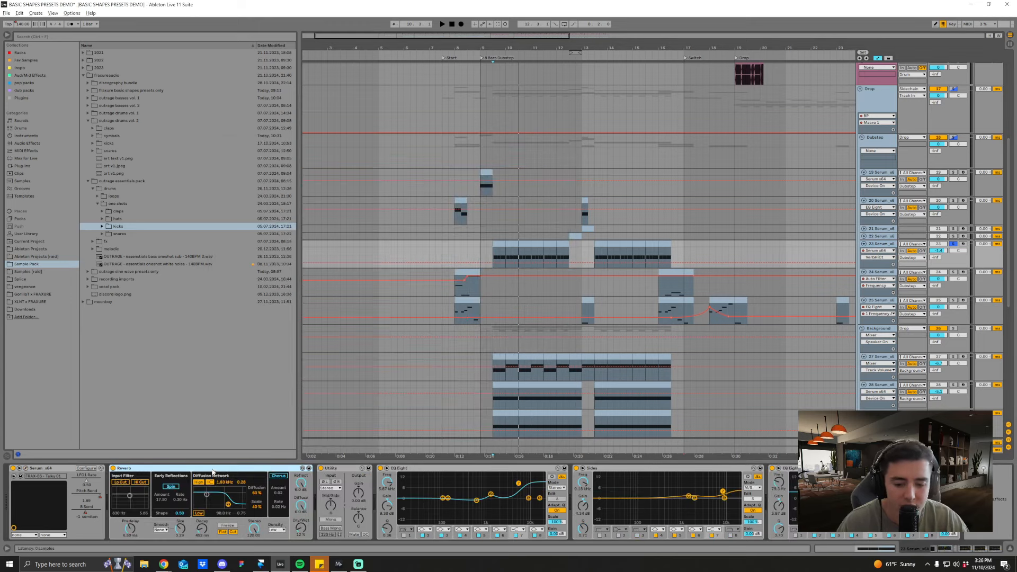
double_click(262, 471)
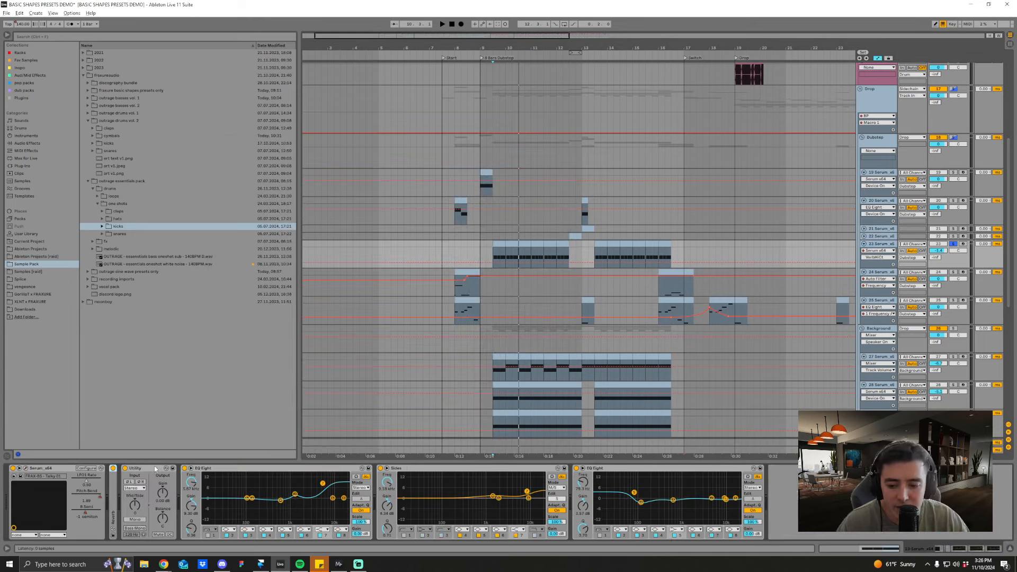
Step: Fold track 23's Utility device and select its Sides EQ Eight to inspect the curve
double_click(170, 470)
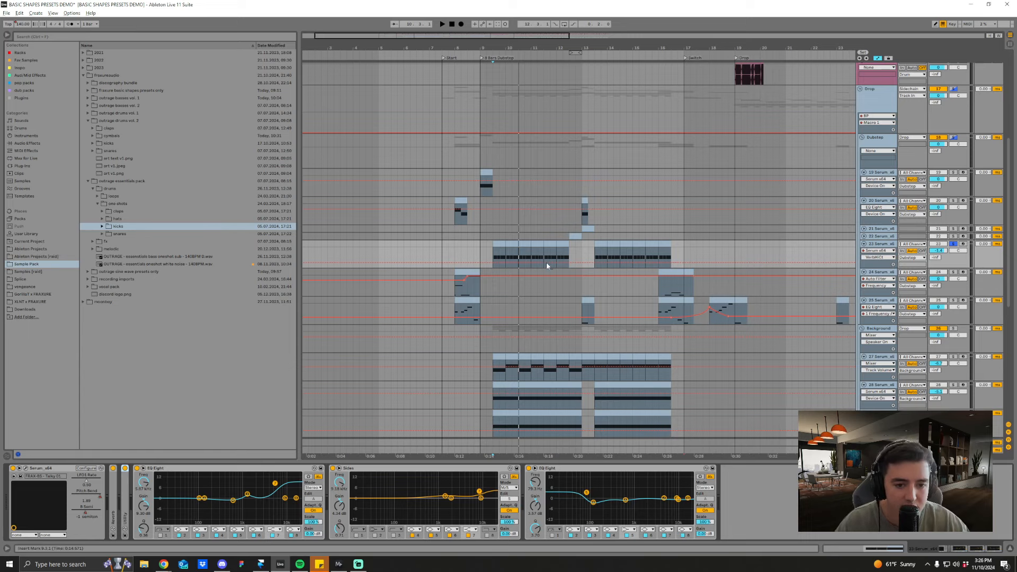
left_click(497, 255)
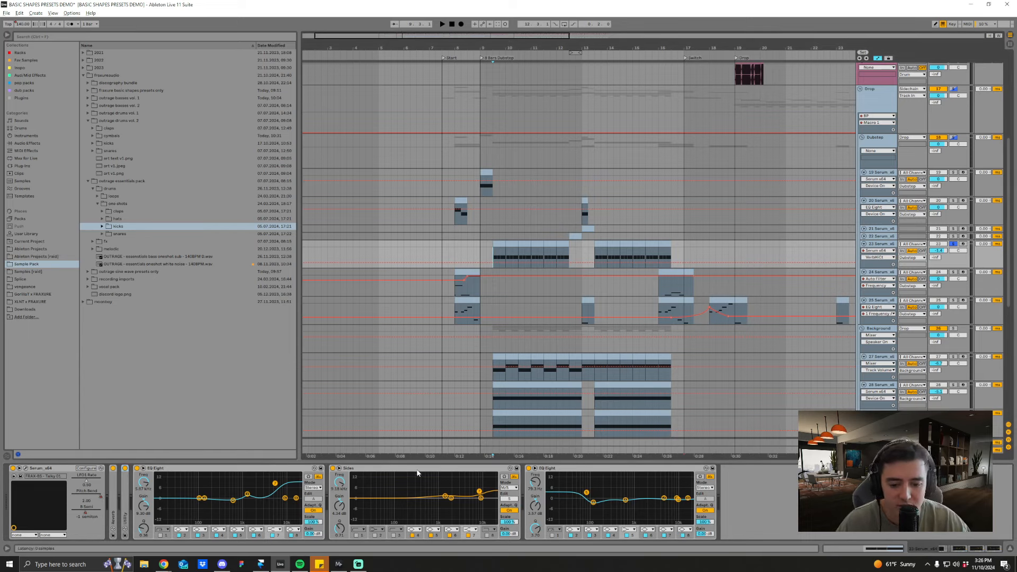
left_click(366, 469)
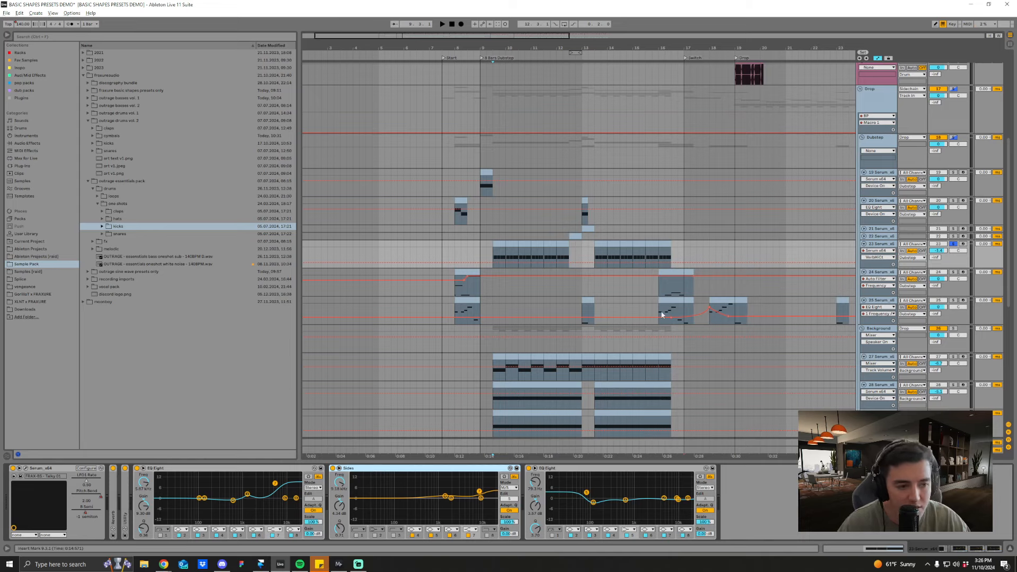
Step: Select track 22's clip before bar 13, solo the track, listen to it and open its Foghorn 01 preset in Serum
scroll(662, 314, "up", 3)
left_click(576, 236)
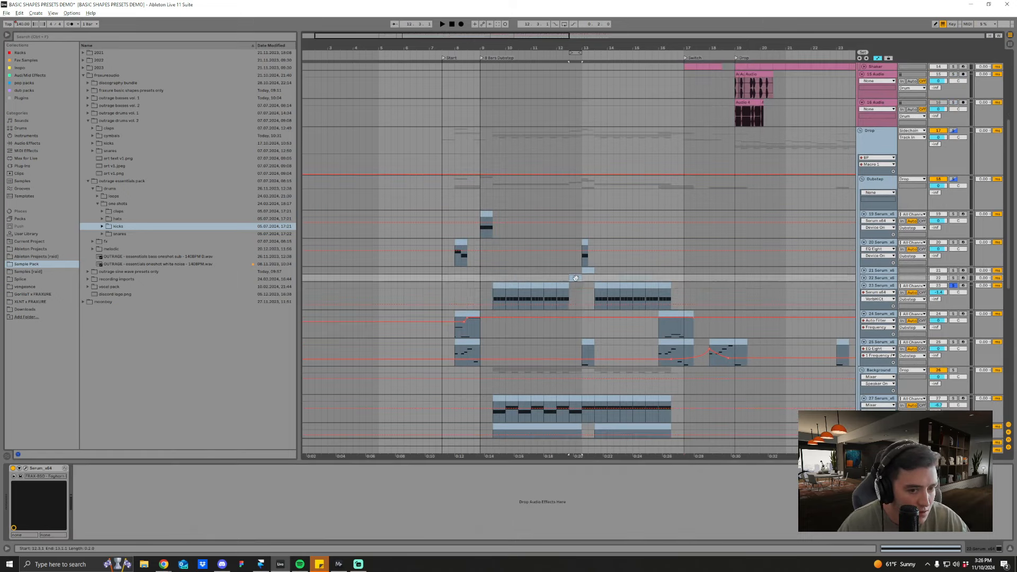
left_click(953, 277)
key("space")
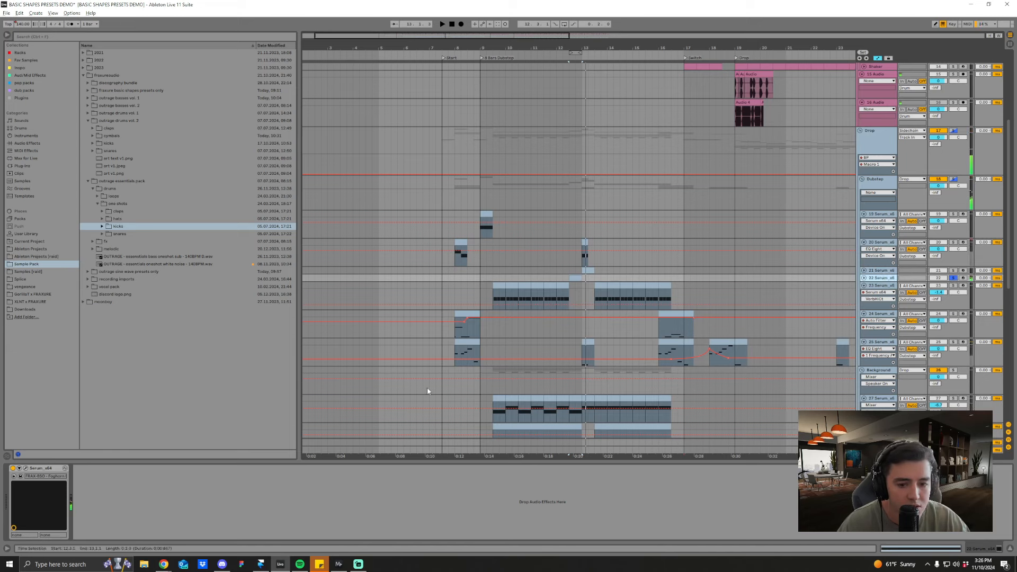
left_click(25, 468)
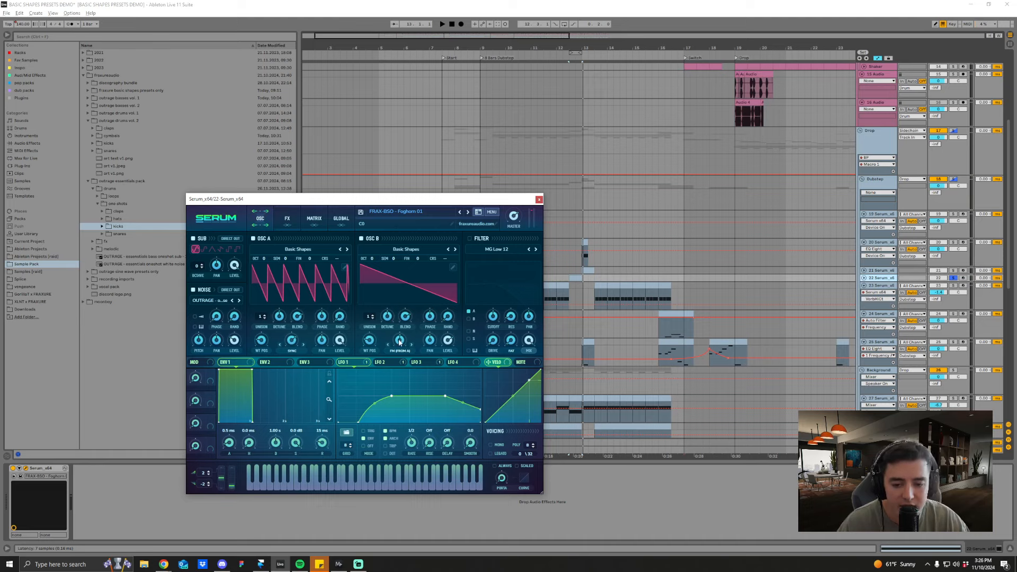
Step: Compare Foghorn 01 with oscillator B's level at 0% and at 82%, and check its effects page
key("space")
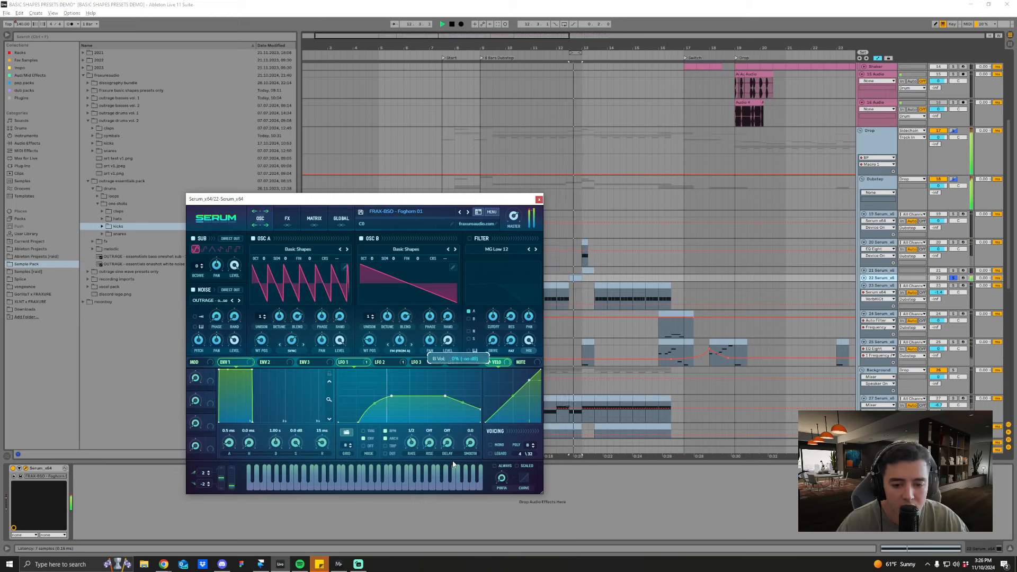
key("space")
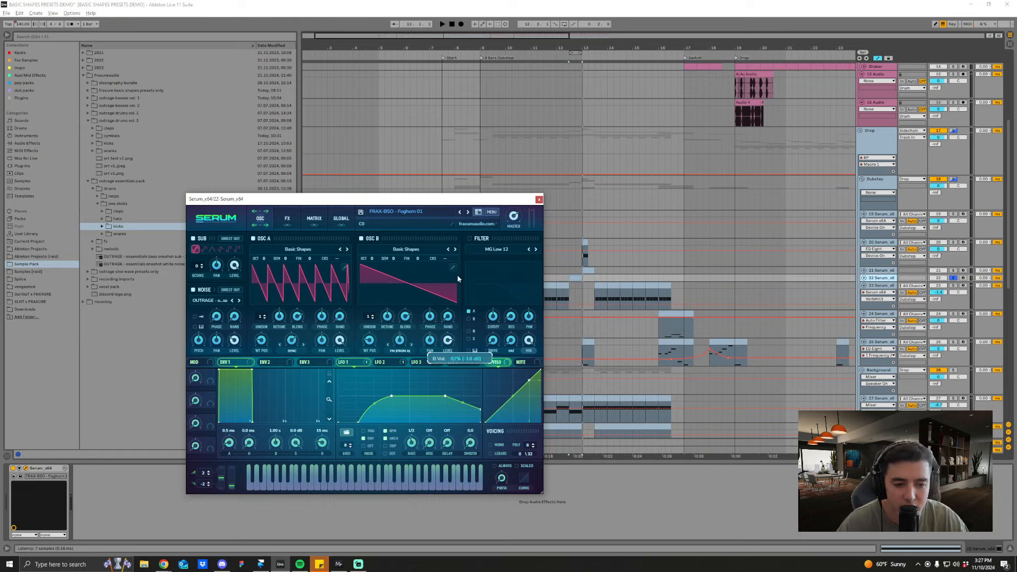
key("space")
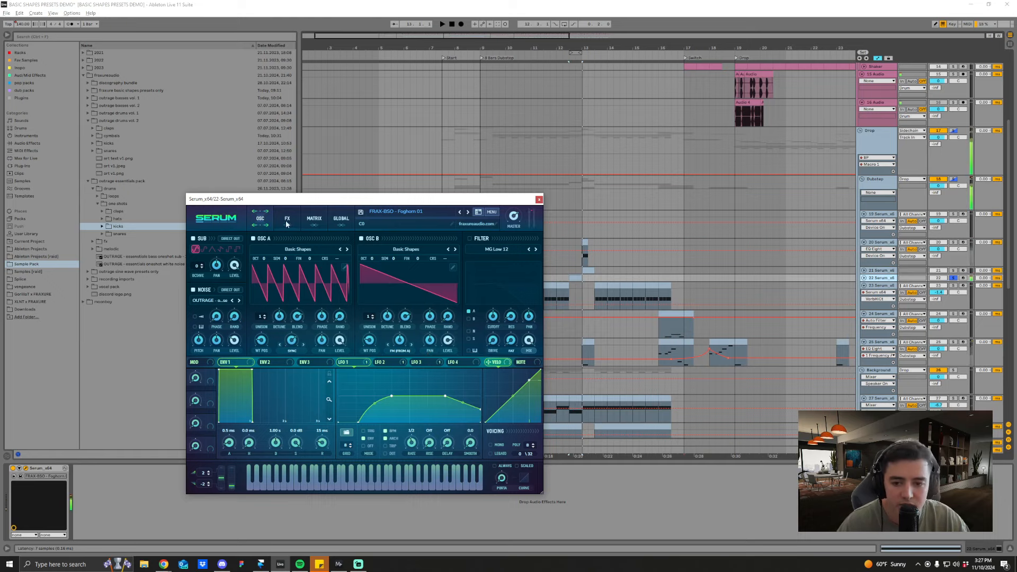
left_click(286, 219)
left_click(261, 219)
key("space")
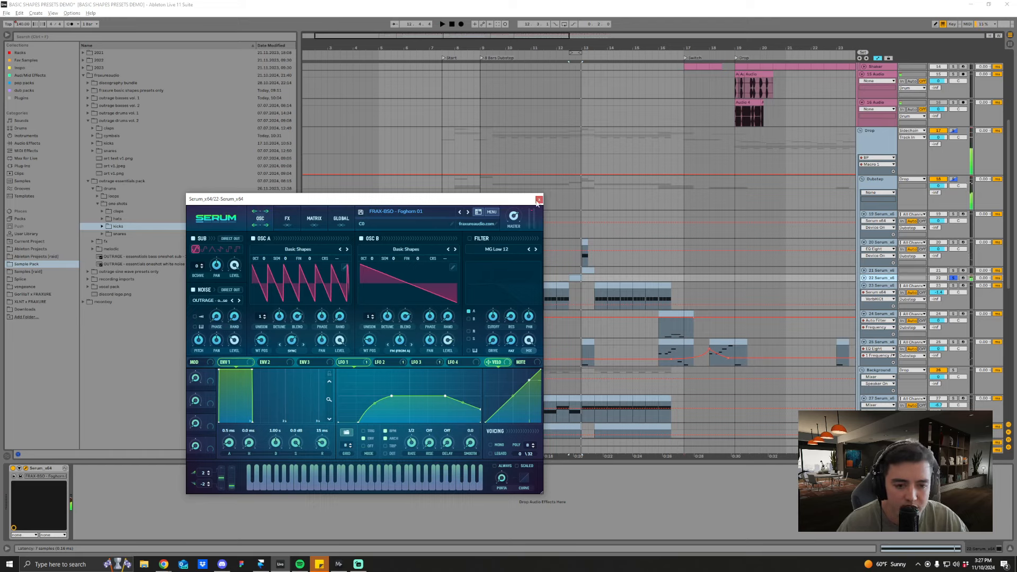
Step: Raise the Sync warp amount of Foghorn 01's oscillator A while playing the track
key("space")
left_click_drag(291, 340, 292, 328)
key("space")
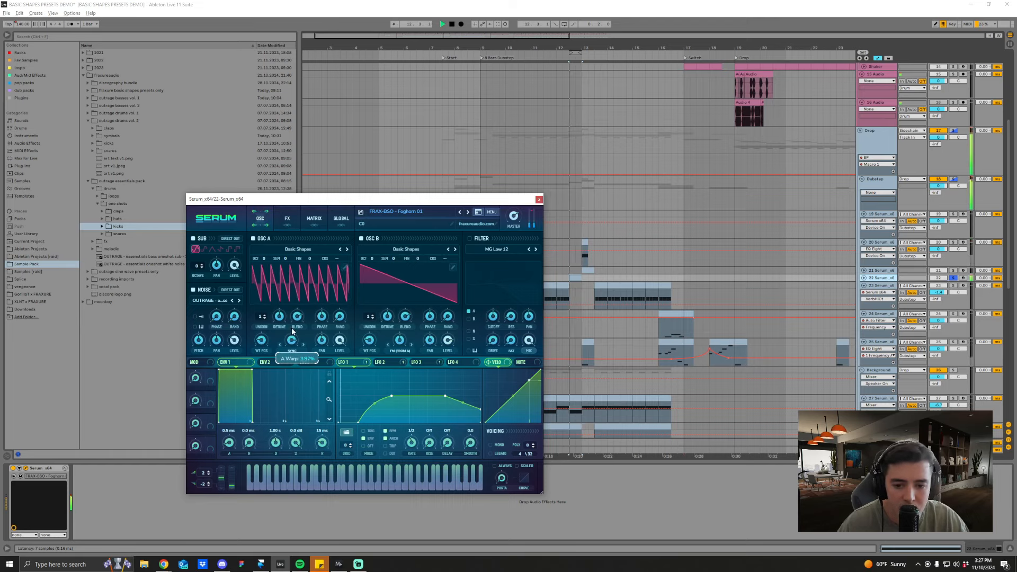
Step: View Foghorn 01's effects page, LFO 2 shape and oscillators during playback, and close the Serum window
left_click(284, 219)
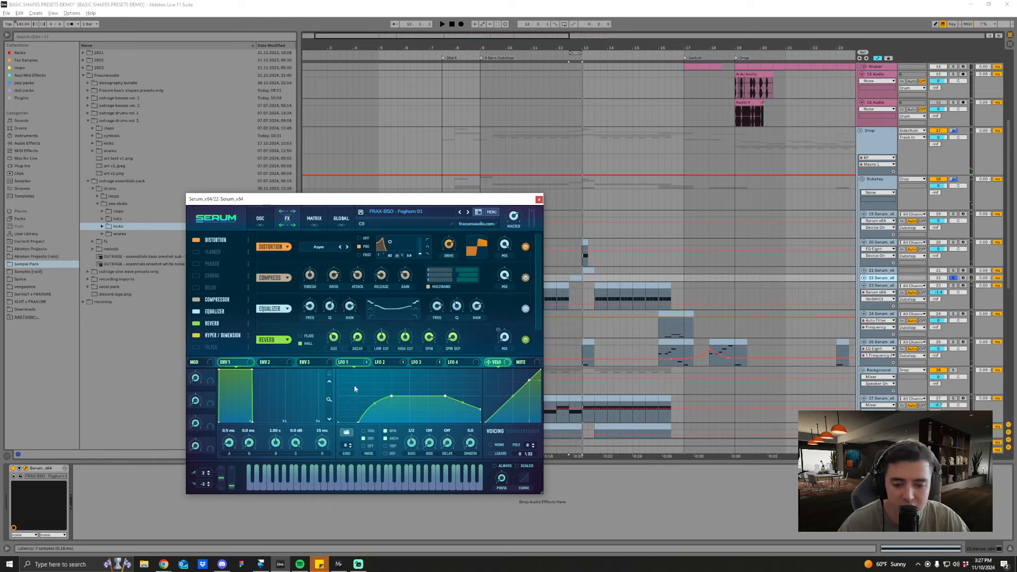
left_click(381, 362)
key("space")
left_click(260, 219)
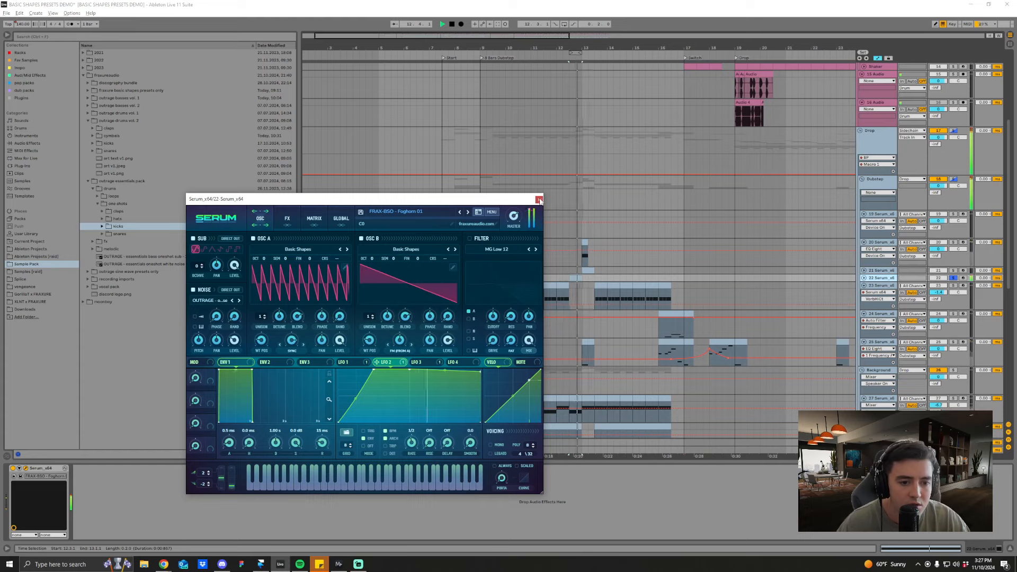
left_click(538, 199)
Step: Unfold and solo track 21, and listen to its clip at bar 13
left_click(587, 270)
key("space")
left_click(864, 271)
key("space")
left_click(582, 269)
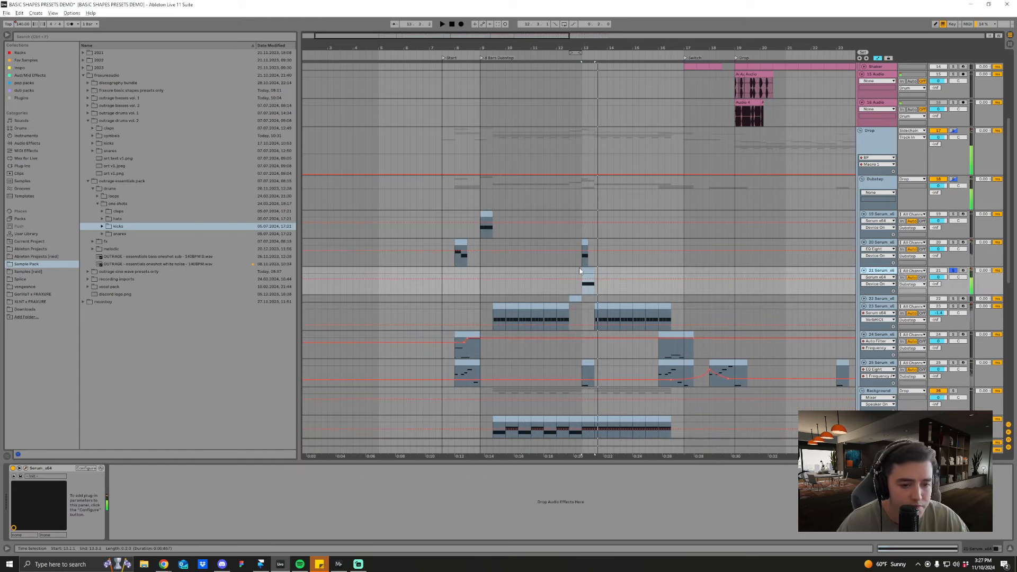
left_click(588, 270)
key("space")
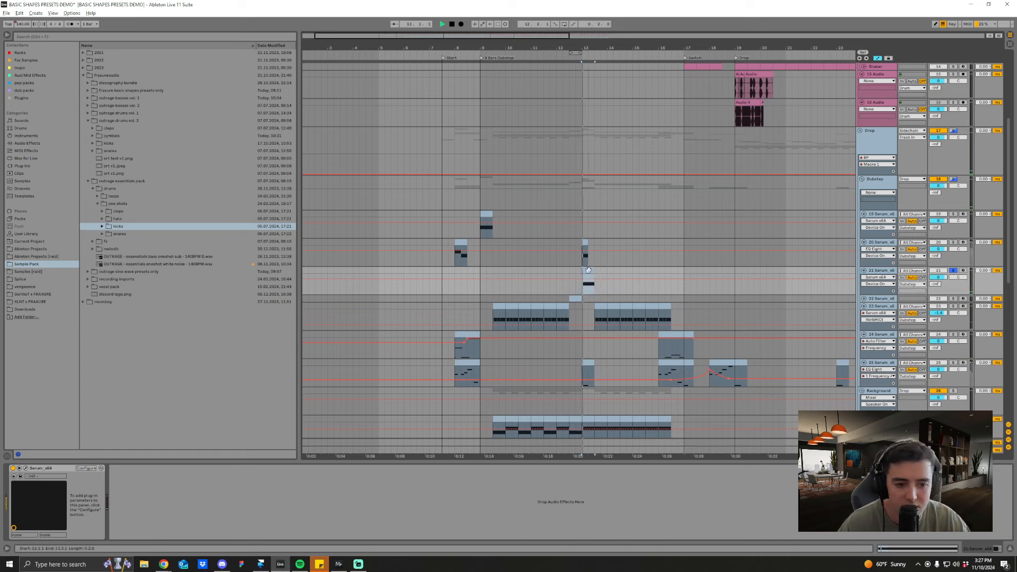
key("space")
left_click(579, 273)
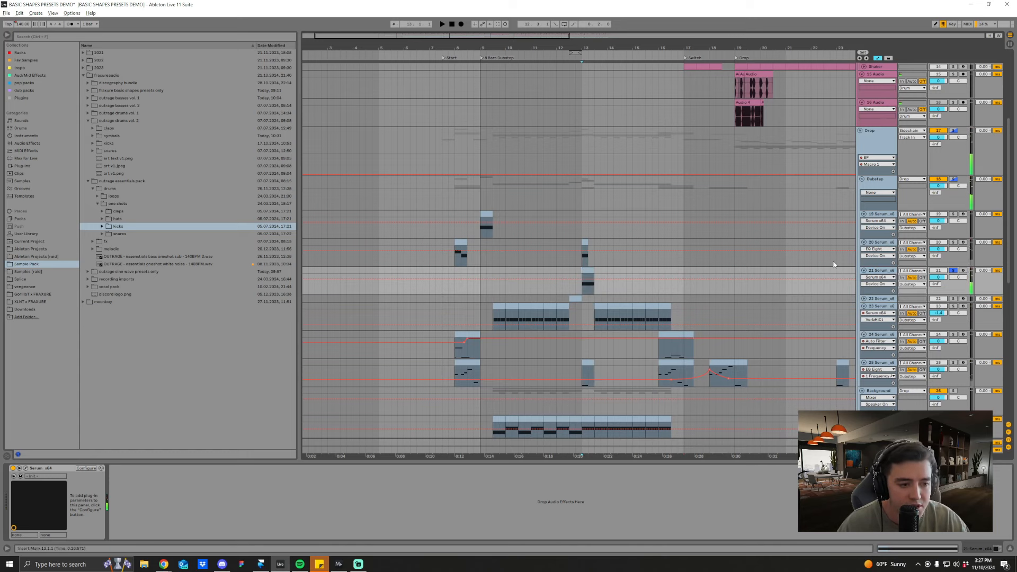
Step: Solo track 20, listen to it together with track 21, and compare it with track 21 unsoloed
left_click(888, 243)
key("space")
key("space")
left_click(954, 271, "ctrl")
key("space")
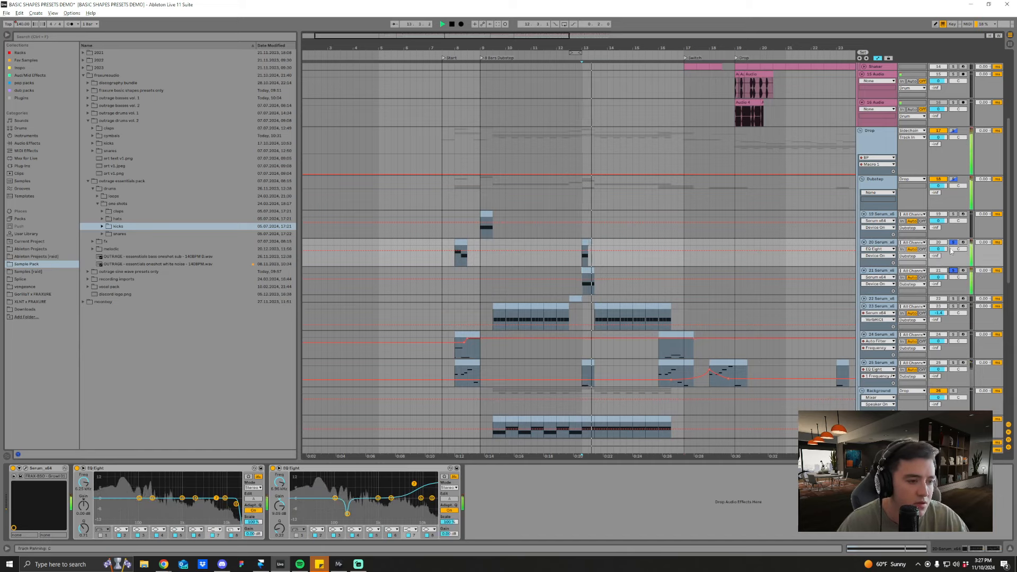
key("space")
left_click(953, 271)
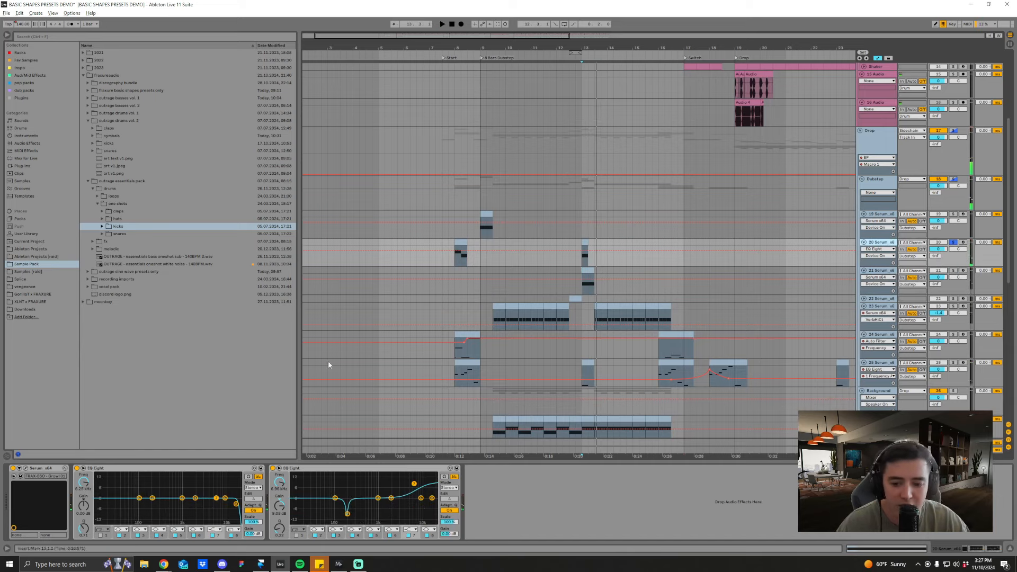
key("space")
Step: Open track 20's Growl 01 preset in Serum and view its oscillator and effects pages
left_click(26, 468)
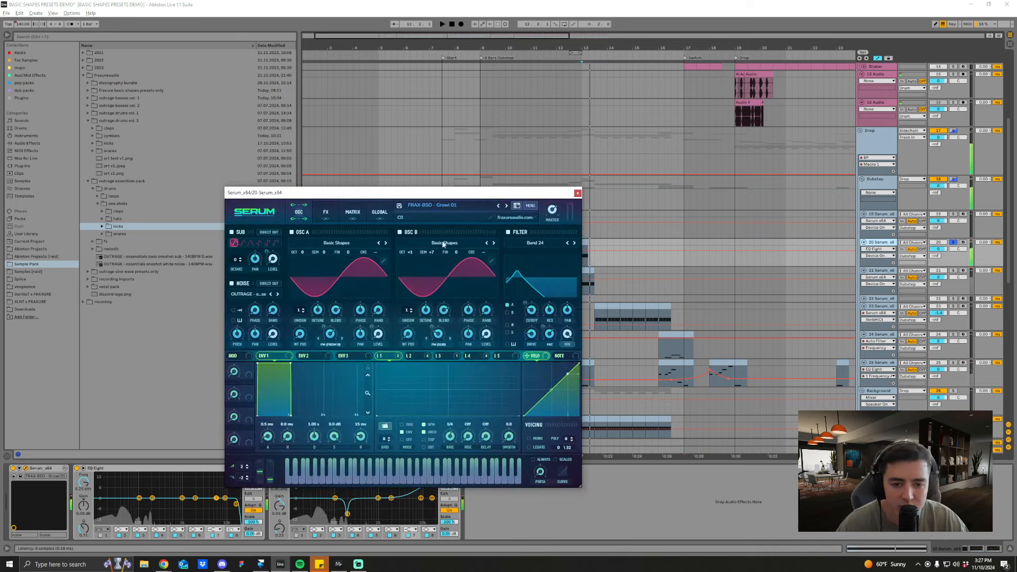
left_click_drag(444, 192, 428, 167)
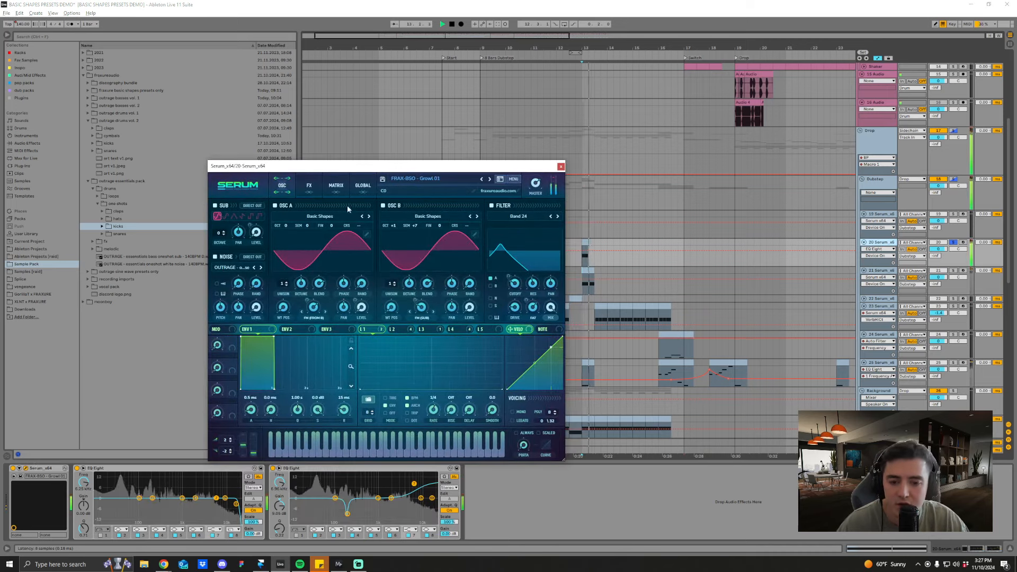
left_click(309, 189)
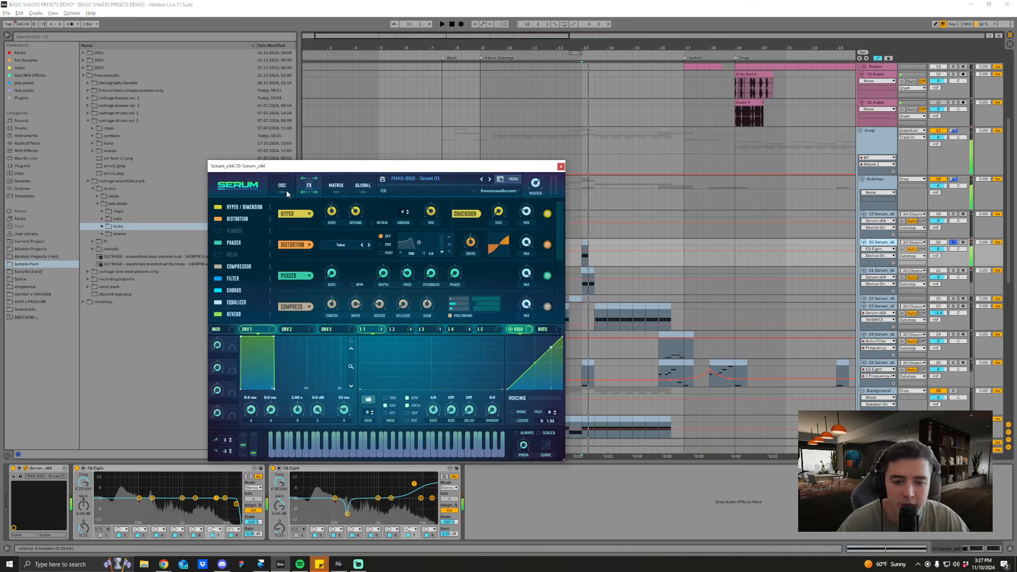
Step: Bypass all of Growl 01's active effects, from Hyper/Dimension through Reverb, to hear the dry sound
left_click(218, 208)
left_click(217, 218)
left_click(221, 242)
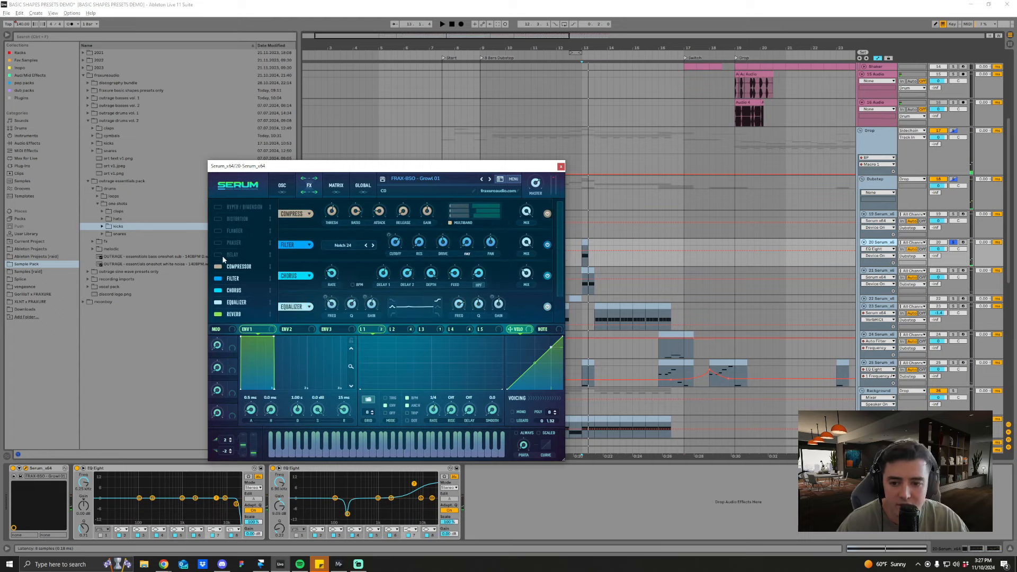
left_click(220, 266)
key("space")
left_click(218, 278)
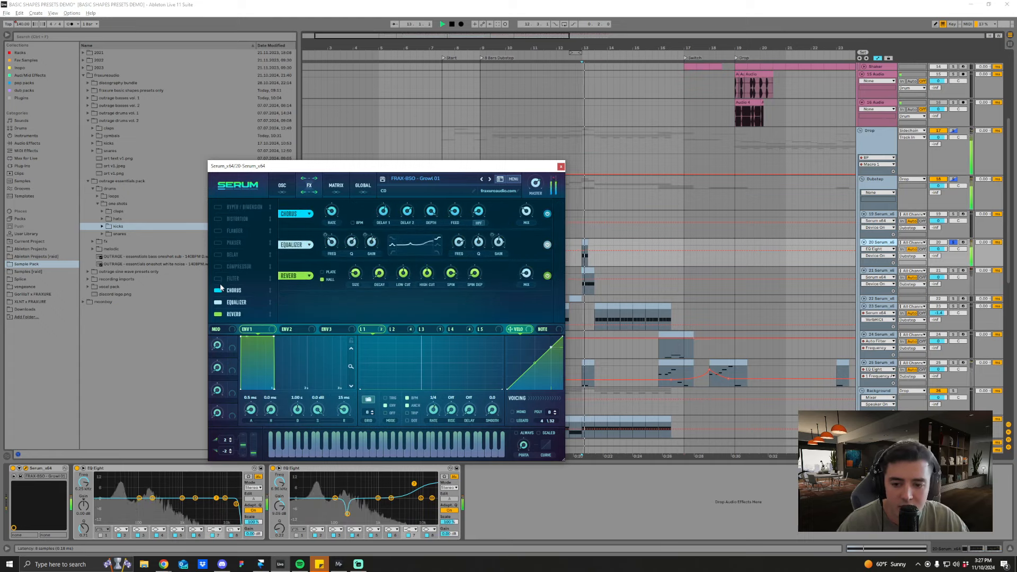
left_click(218, 290)
left_click(218, 302)
left_click(218, 314)
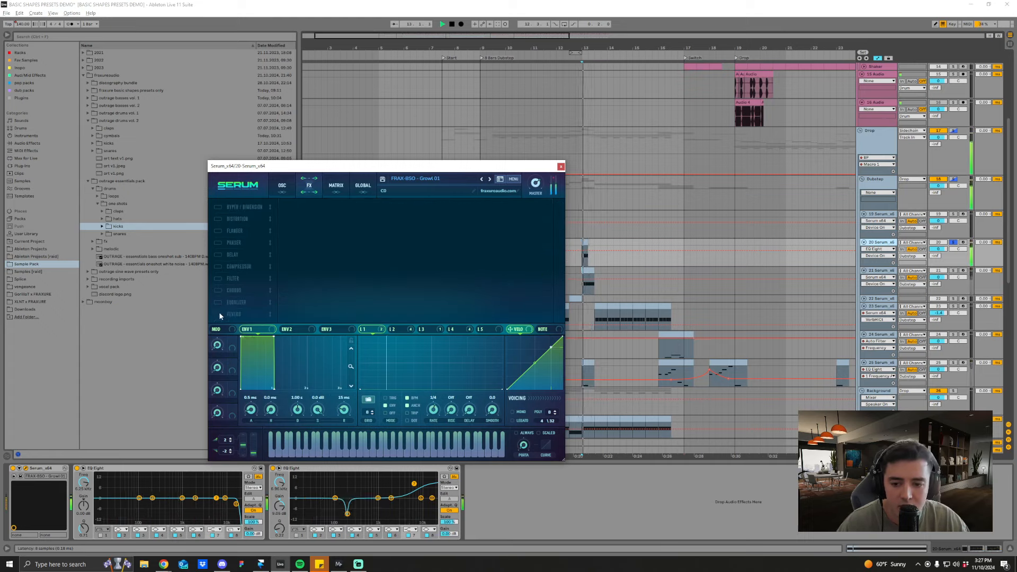
Step: Re-enable Growl 01's Distortion, Compressor, Hyper/Dimension, Phaser, Filter and Chorus effects while listening to the changes
left_click(217, 219)
left_click(217, 267)
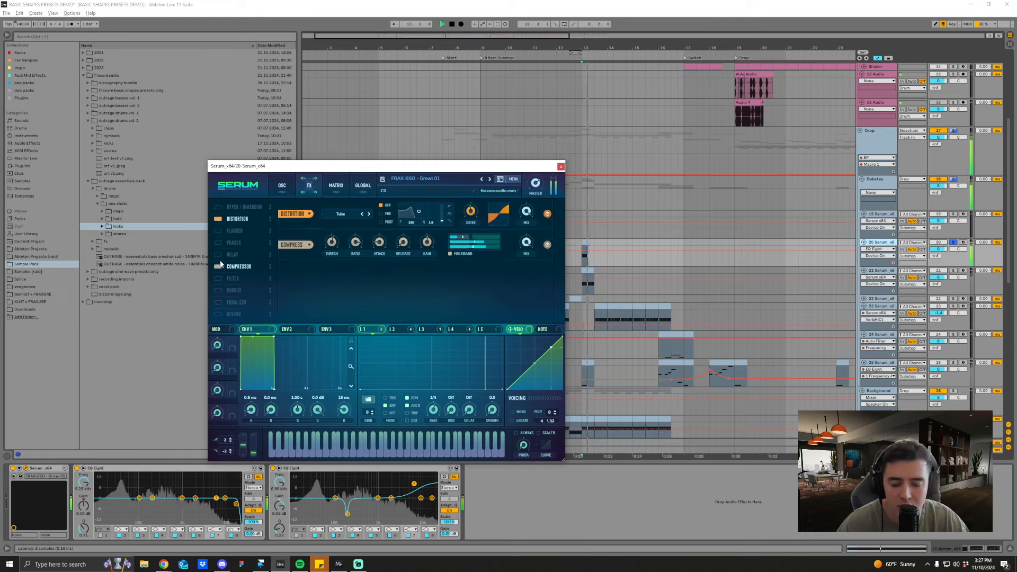
left_click(219, 207)
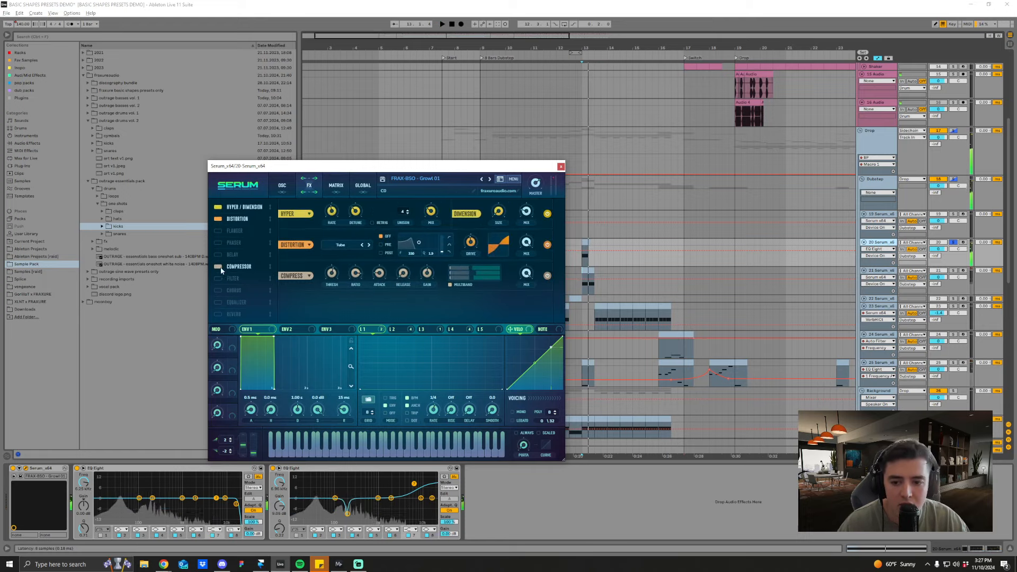
left_click(218, 243)
left_click(218, 278)
left_click(219, 290)
left_click(233, 278)
key("space")
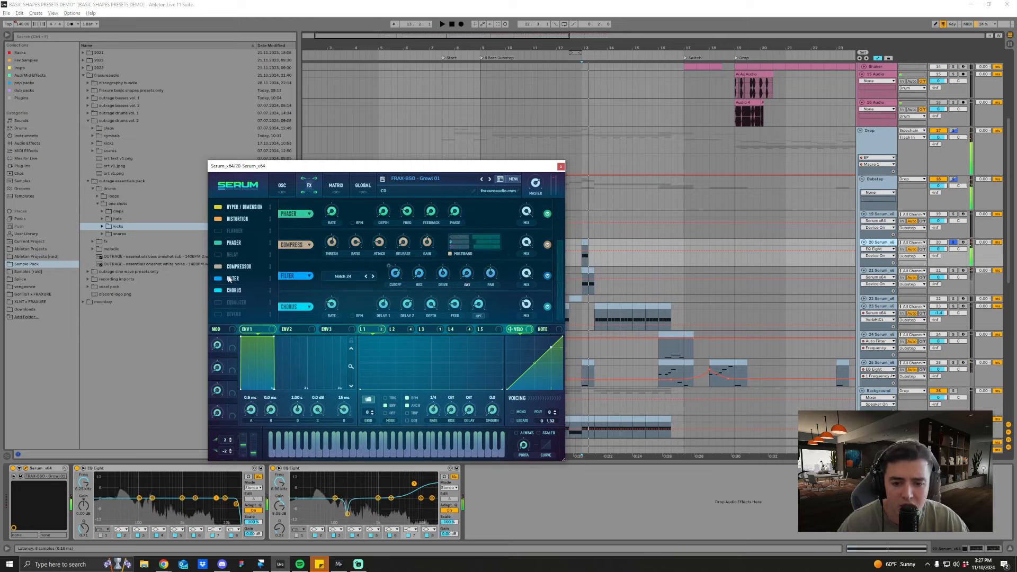
Step: Compare the sound of Growl 01 with its Filter effect bypassed and enabled
left_click(218, 279)
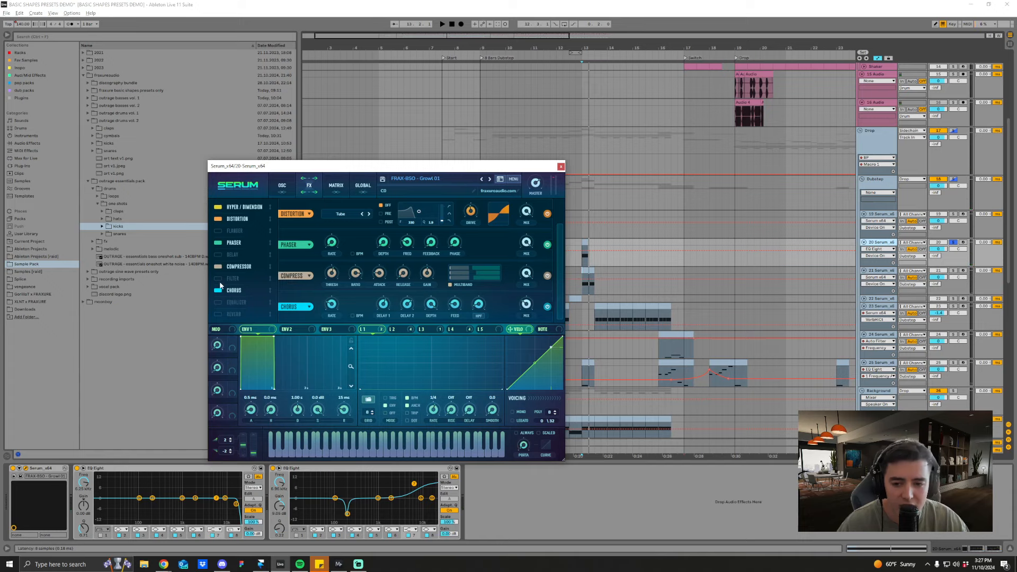
key("space")
left_click(218, 279)
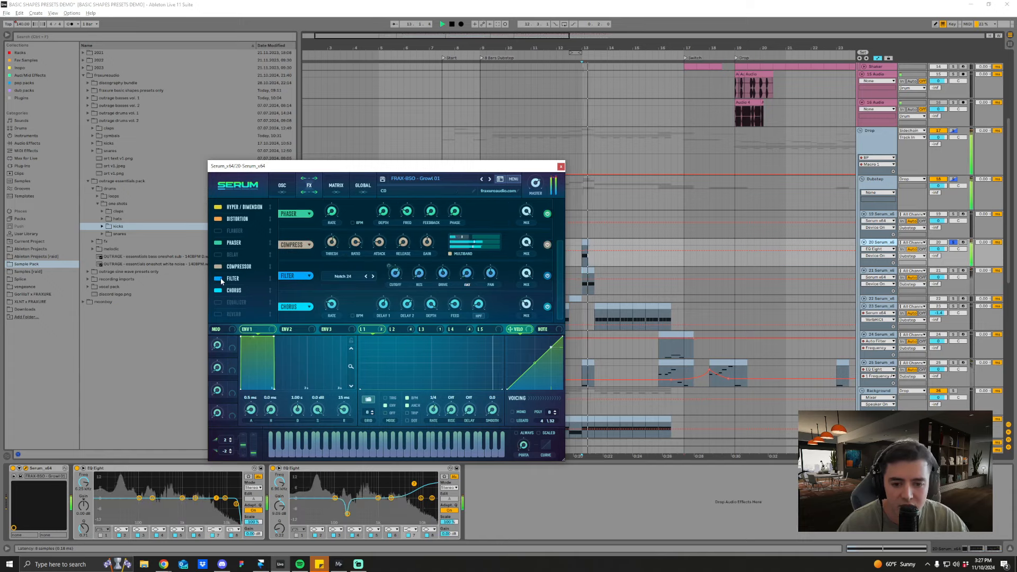
key("space")
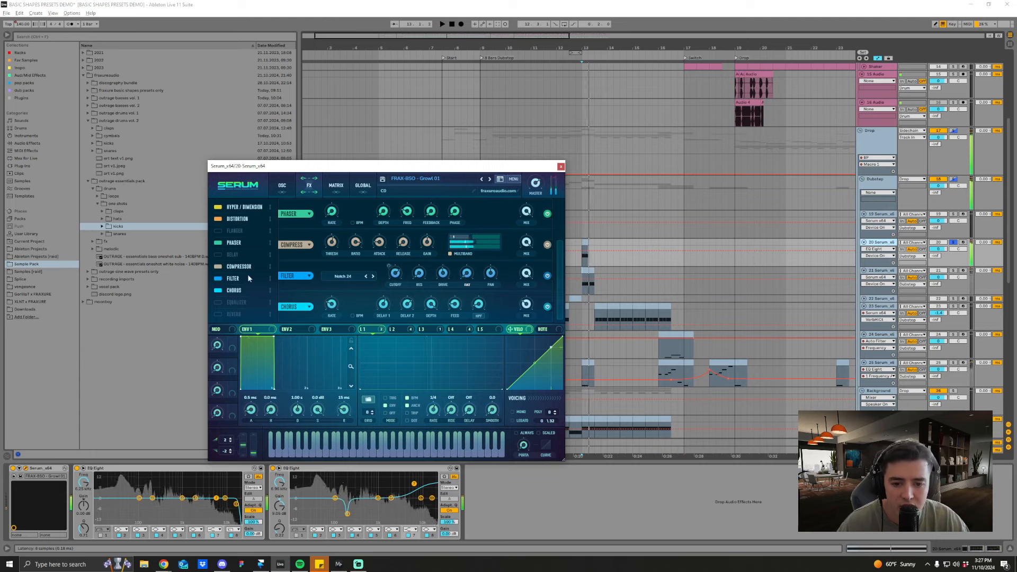
Step: Re-enable Growl 01's Equalizer and Reverb effects and listen to the full chain
left_click(219, 303)
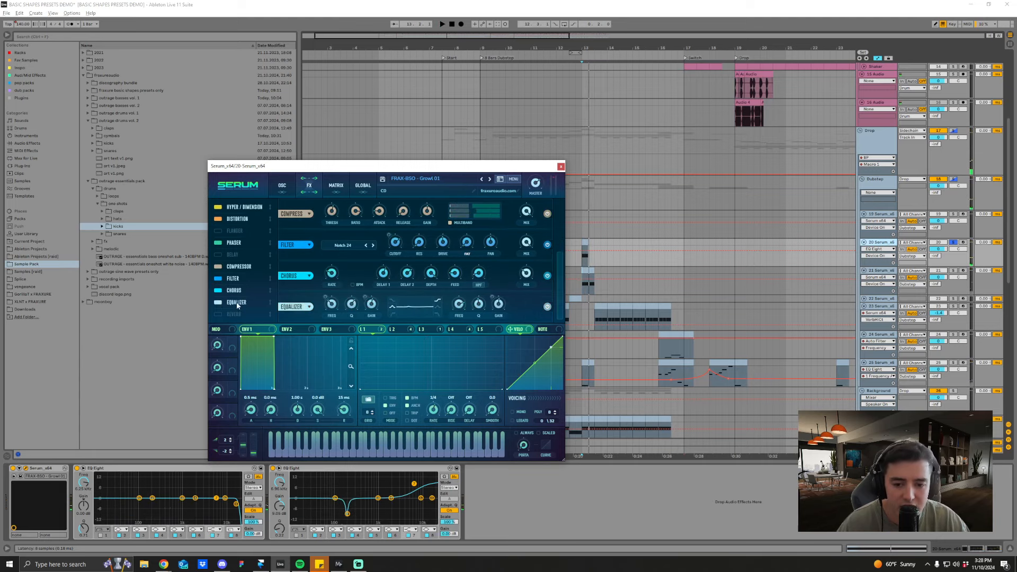
key("space")
left_click(218, 314)
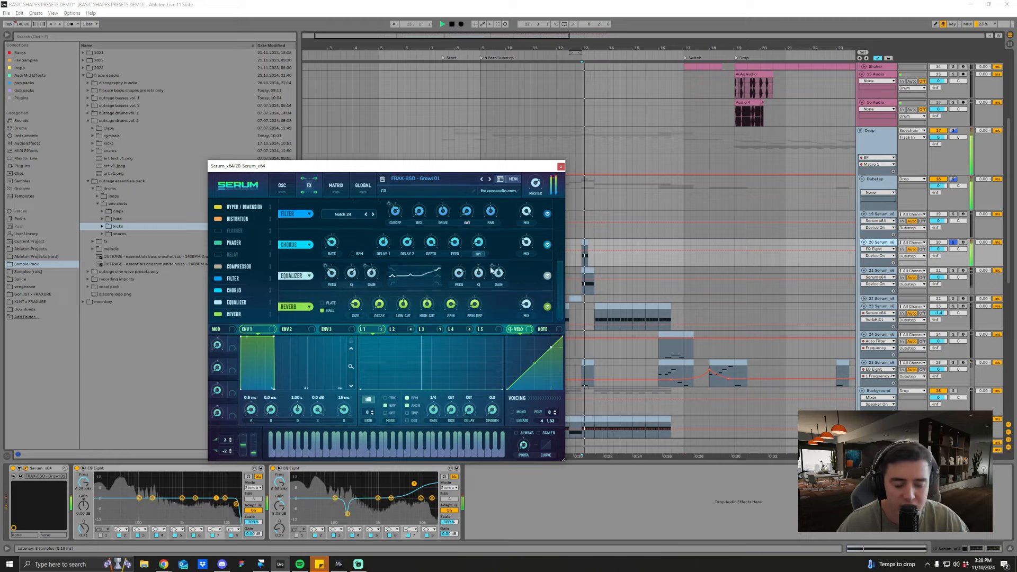
Step: Close the Growl 01 Serum window and solo the Dubstep group in place of track 20
left_click(560, 166)
scroll(657, 281, "up", 1)
left_click(953, 207)
Step: Look over the Dubstep, Background and Swells tracks further down the arrangement
scroll(633, 341, "down", 1)
scroll(634, 343, "down", 1)
scroll(759, 382, "down", 3)
scroll(762, 384, "down", 5)
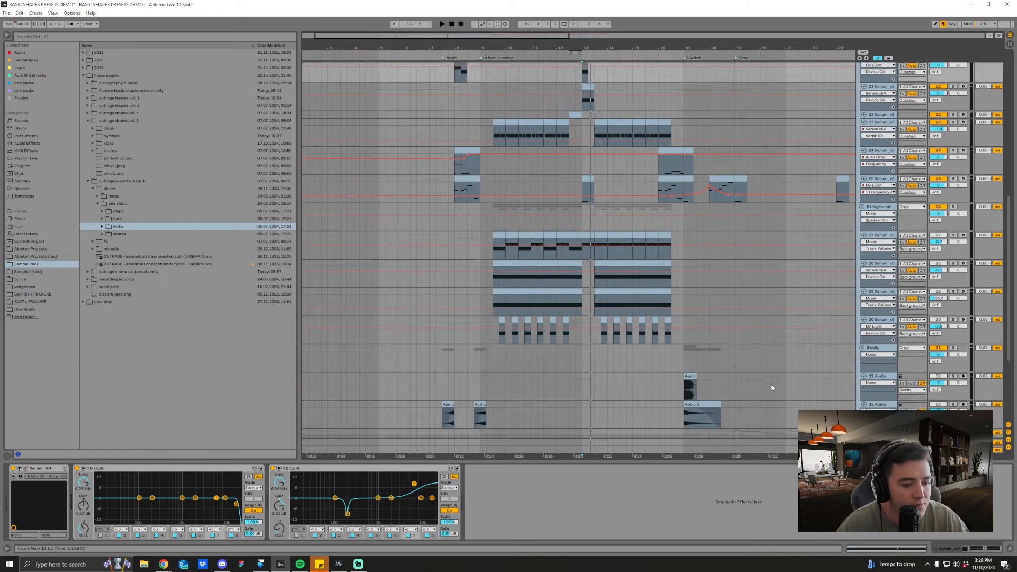
scroll(771, 385, "down", 2)
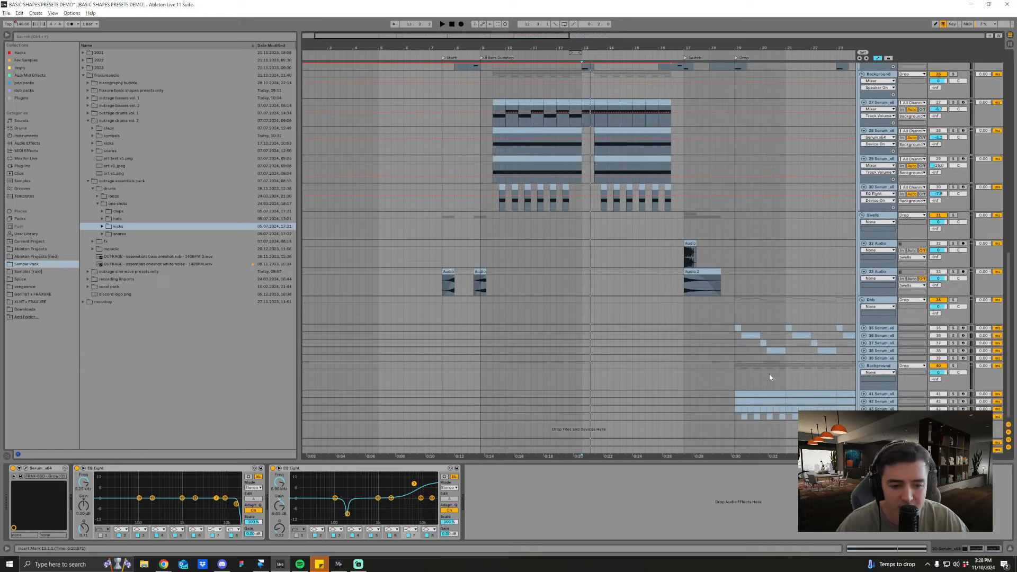
scroll(1005, 342, "up", 10)
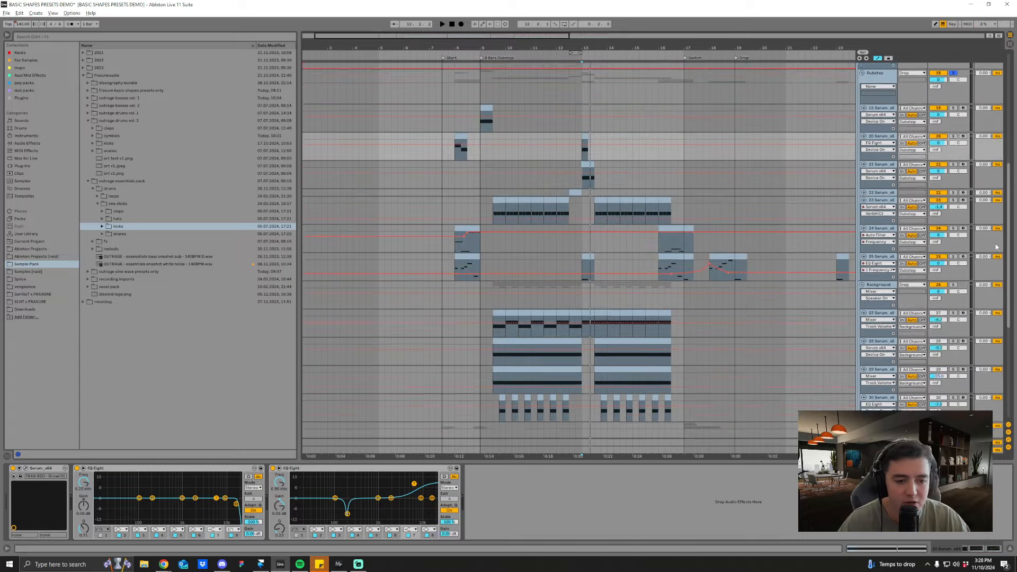
Step: Unsolo the Dubstep group and fold its tracks 19 to 25
left_click(953, 217)
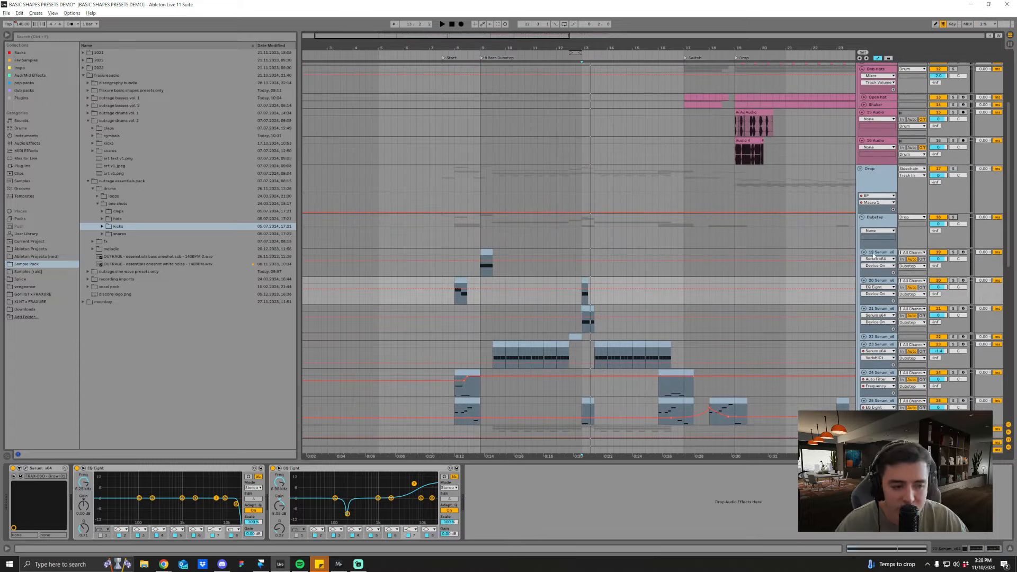
left_click(874, 255)
scroll(869, 384, "down", 3)
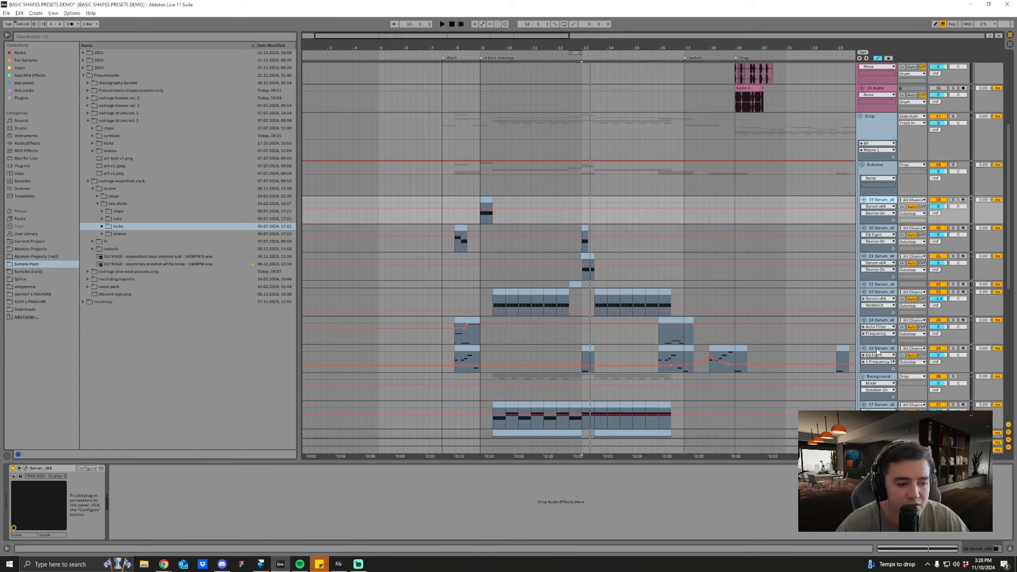
left_click(877, 349, "shift")
left_click(863, 349)
left_click(583, 255)
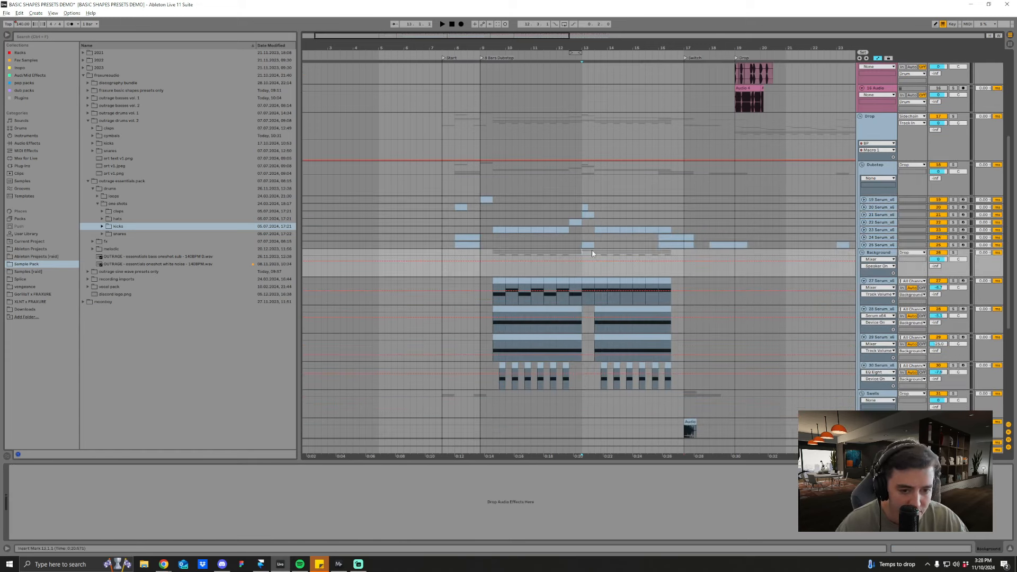
Step: Fold tracks 27 to 30 inside the Background group
left_click(879, 282)
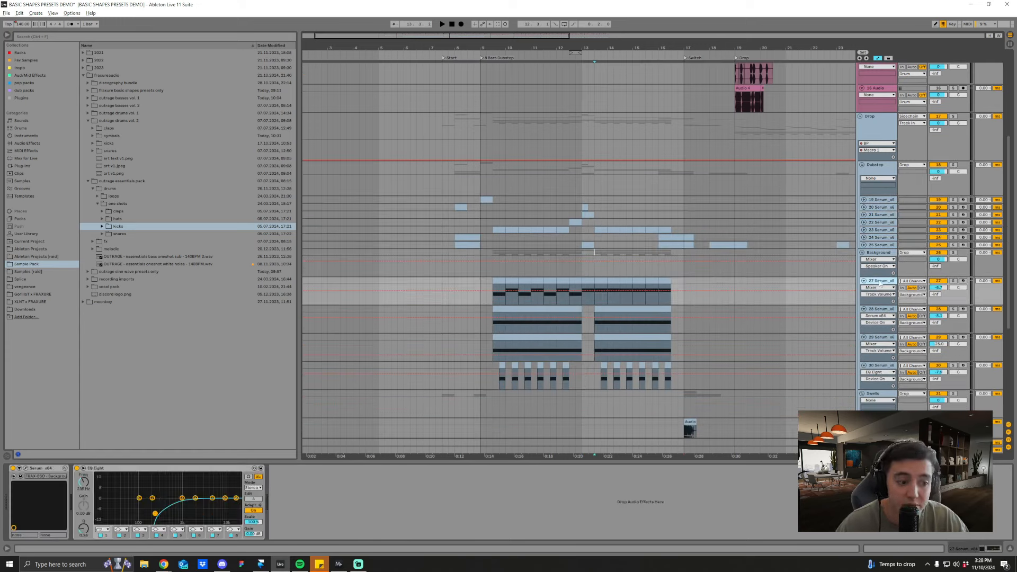
left_click(880, 366)
left_click(880, 281, "shift")
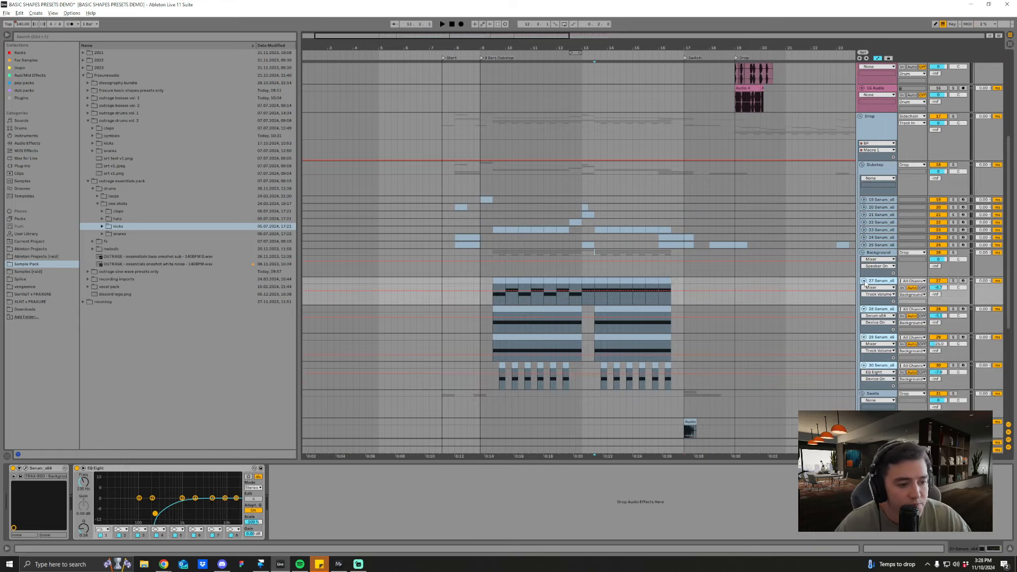
left_click(863, 281)
scroll(704, 365, "up", 1)
scroll(705, 369, "down", 1)
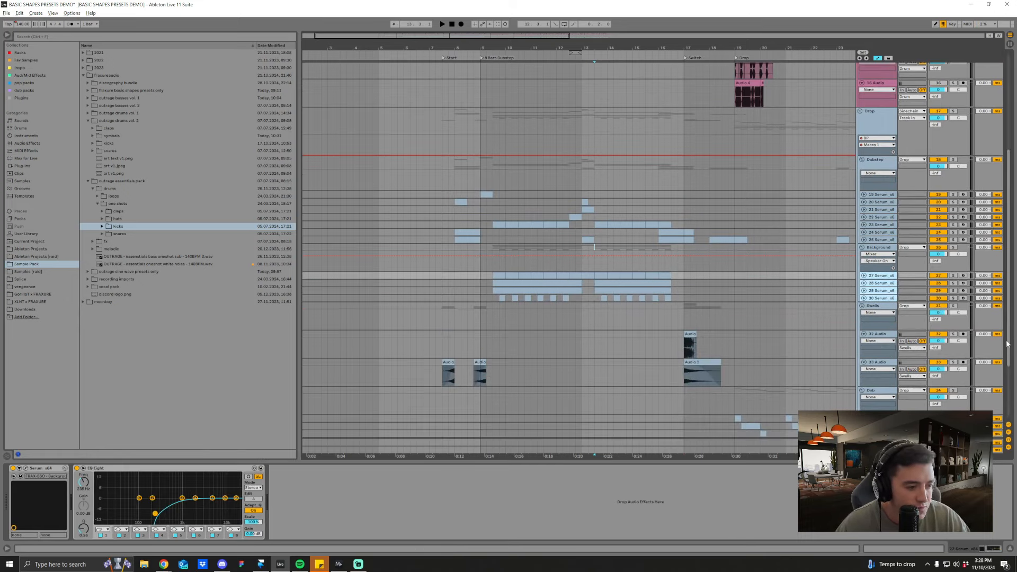
Step: Collapse the Drop group and expand the BP rack in its device chain
scroll(1002, 242, "up", 3)
scroll(1002, 241, "up", 2)
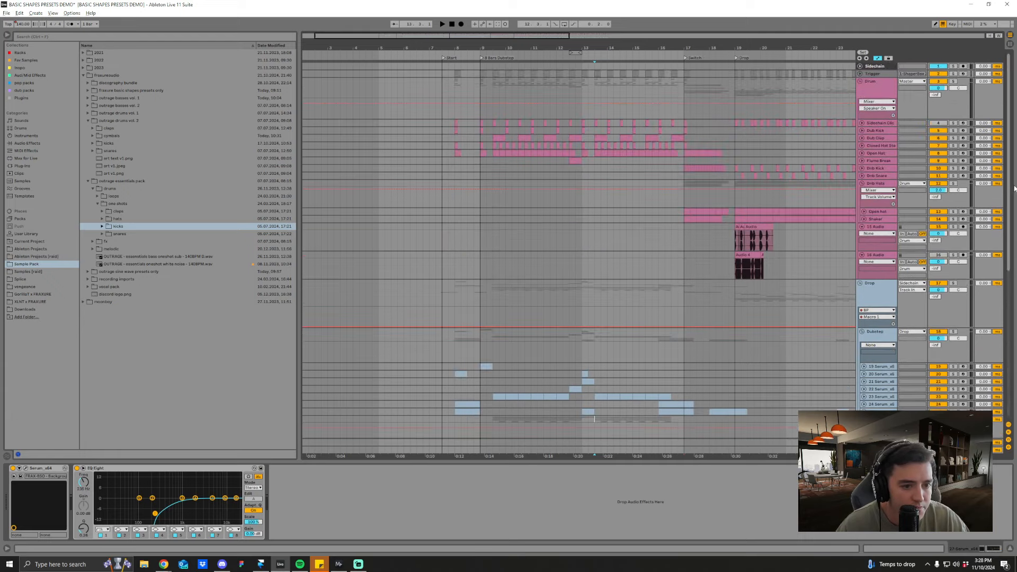
left_click(860, 283)
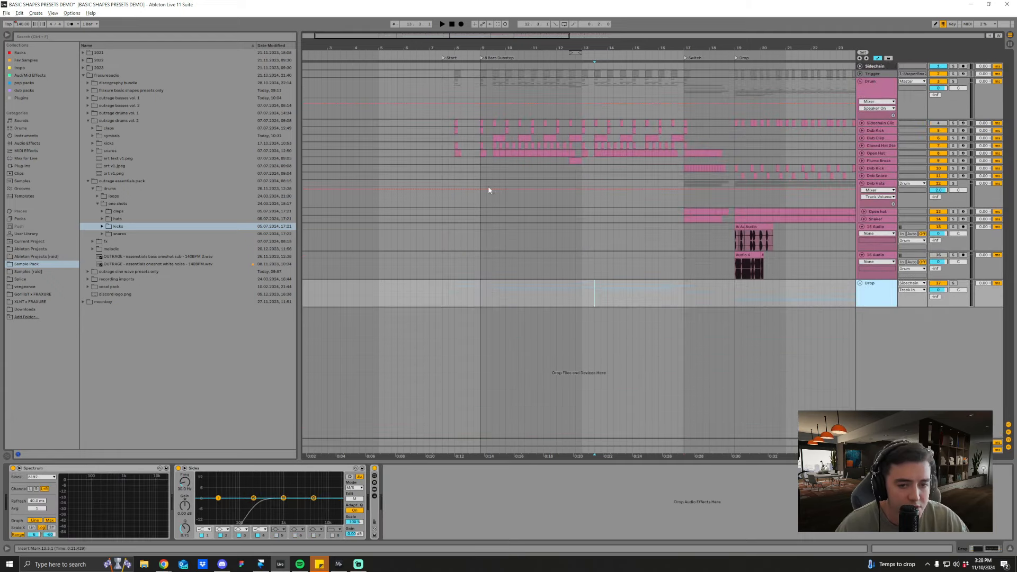
left_click(478, 296)
double_click(375, 520)
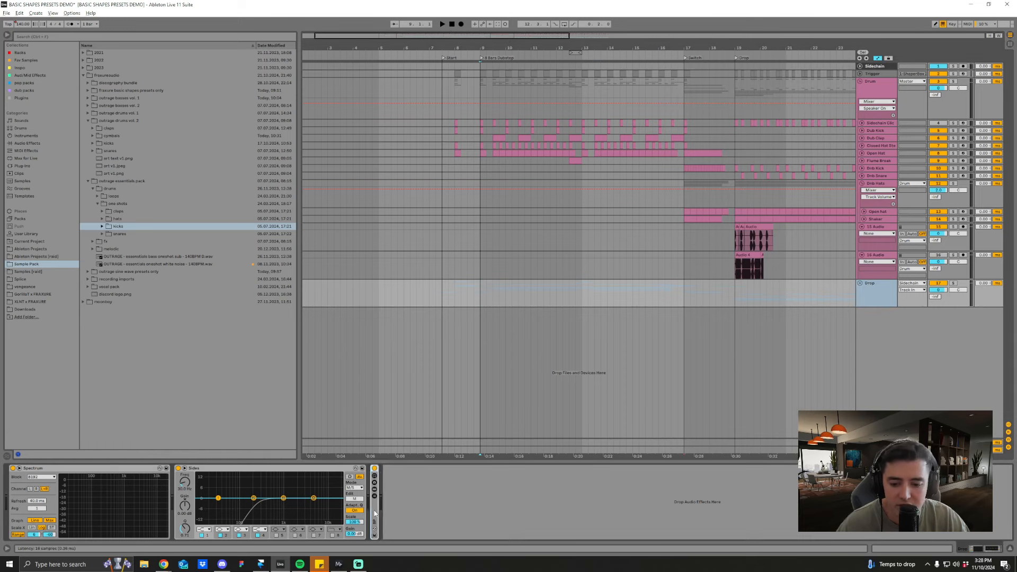
Step: Solo the Drop group, toggle the M/S channel being edited in its Sides EQ, and listen from bar 9
left_click(477, 297)
left_click(874, 292)
key("s")
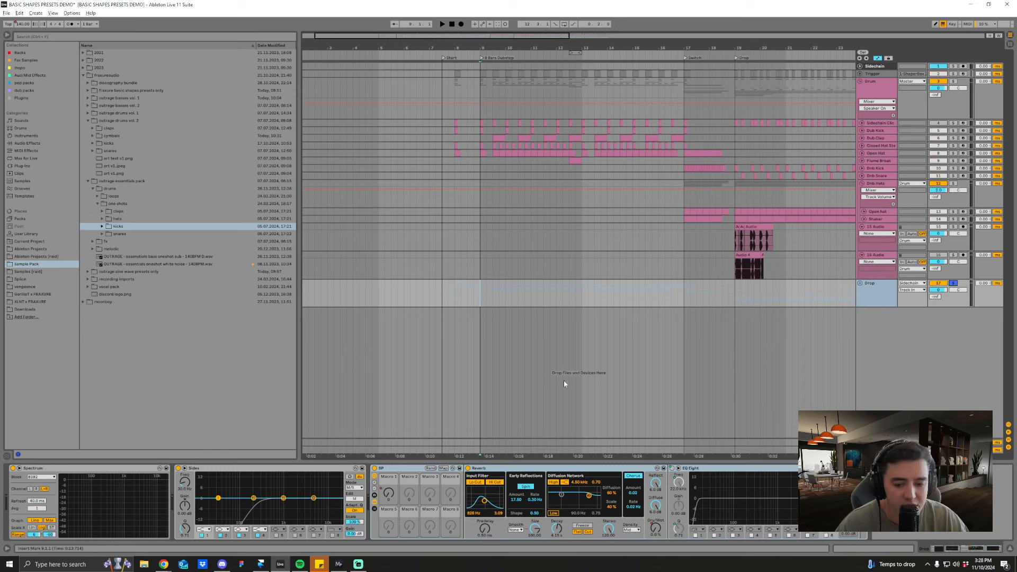
left_click(215, 468)
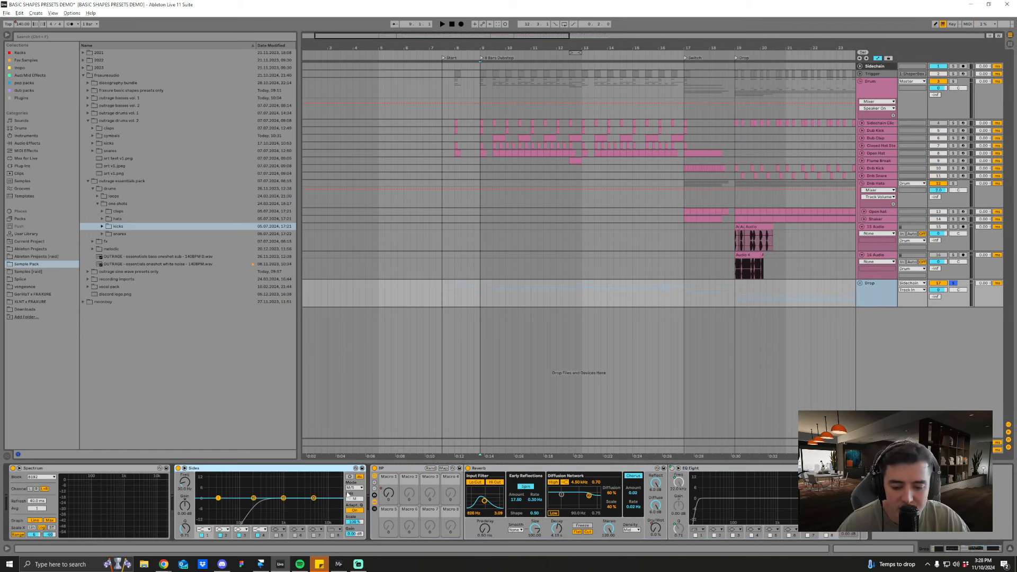
left_click(348, 497)
key("space")
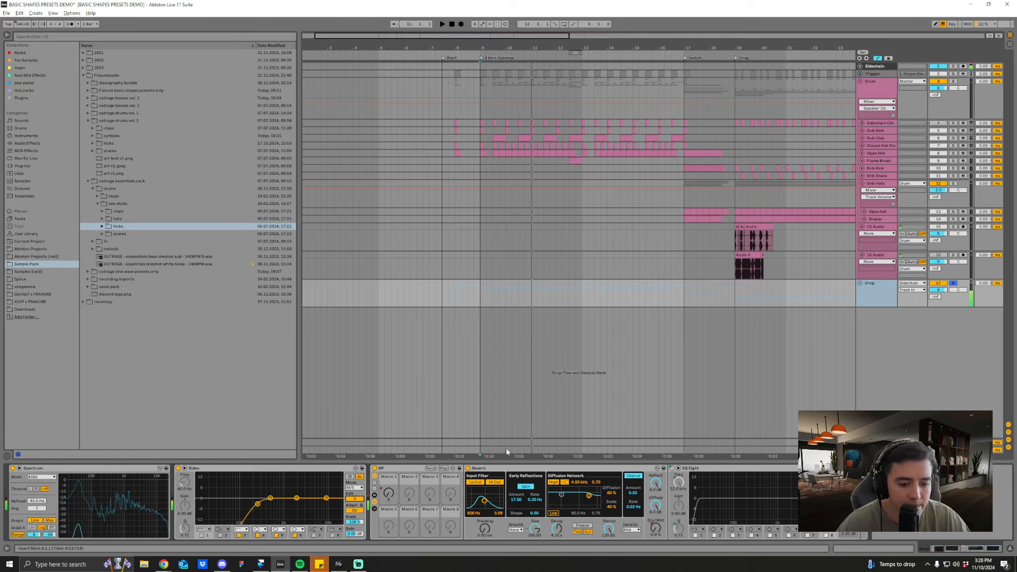
Step: Unfold the Drop group, listen to its BP Macro 1 automation from bar 26, and unsolo the group
left_click(859, 283)
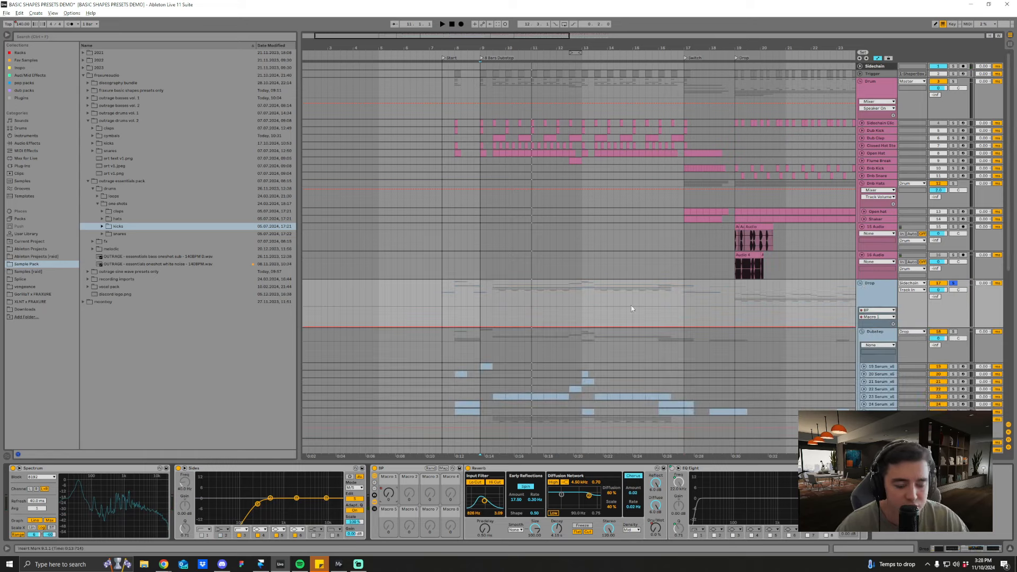
left_click_drag(698, 49, 487, 50)
left_click(578, 313)
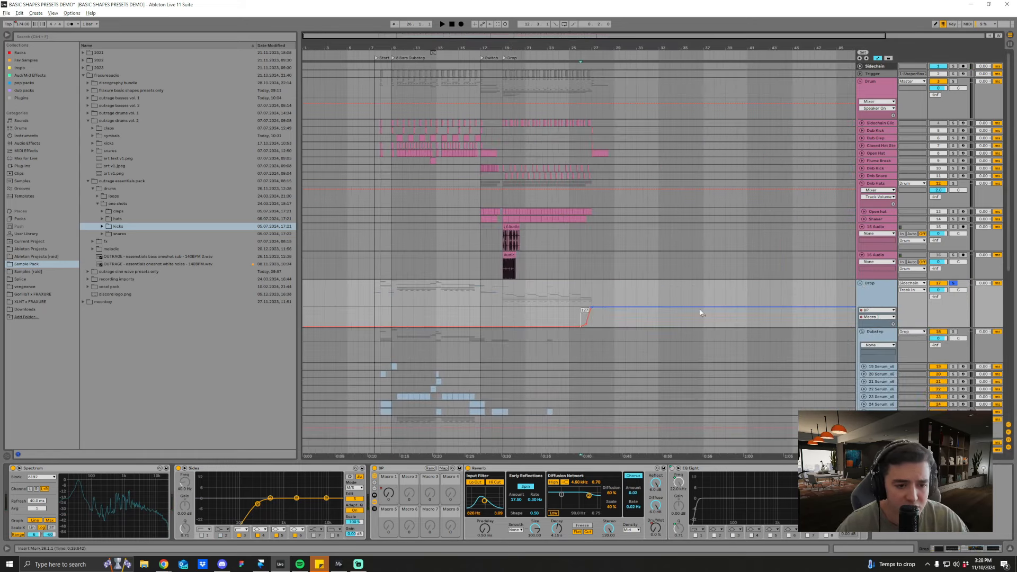
key("space")
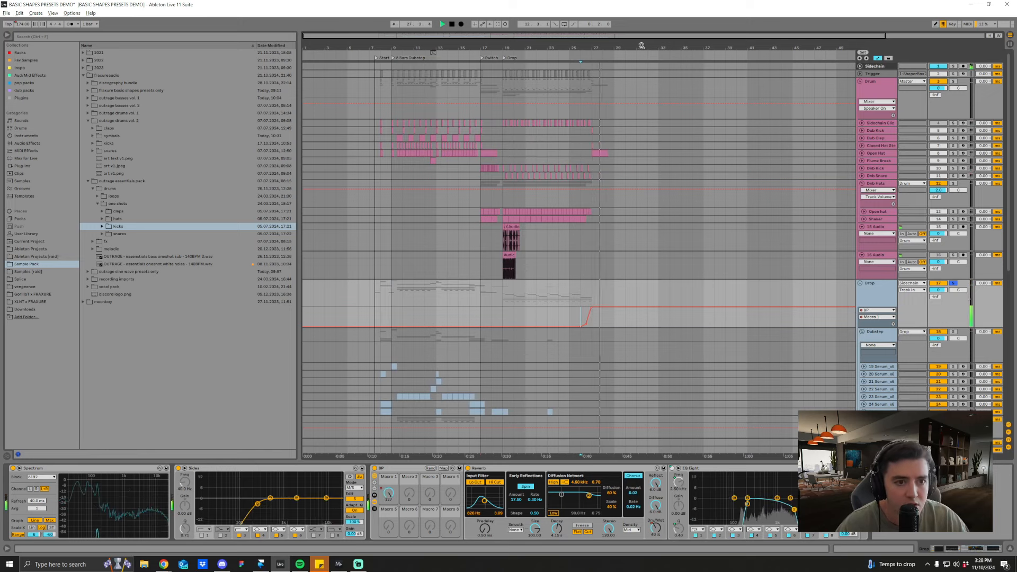
scroll(608, 260, "down", 1)
key("space")
left_click(951, 284)
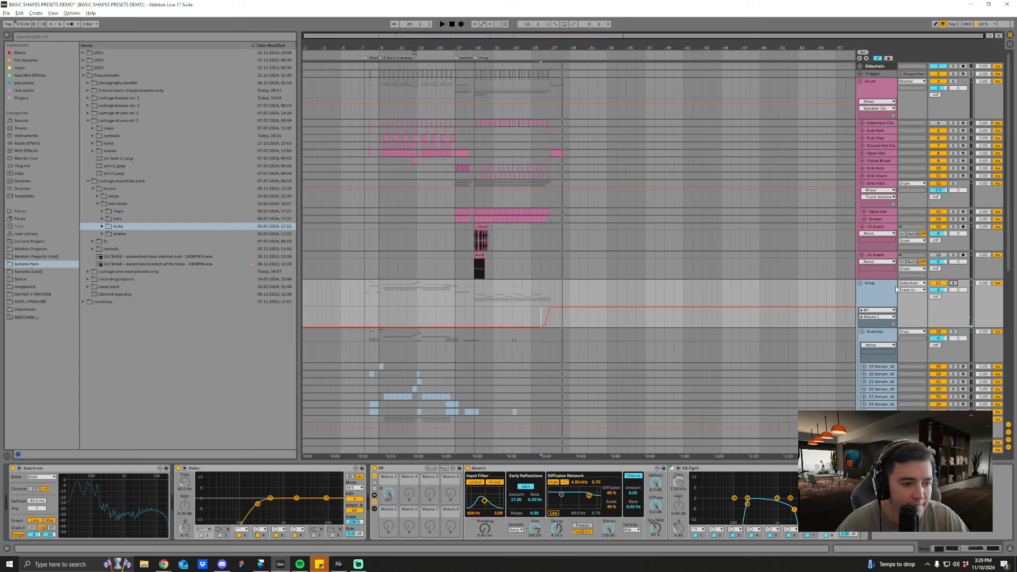
Step: Solo the Open Hat at bar 9 and unfold the Open Hat, Closed Hat, Dub Clap, Dub Kick and Sidechain Click tracks
scroll(404, 70, "up", 4)
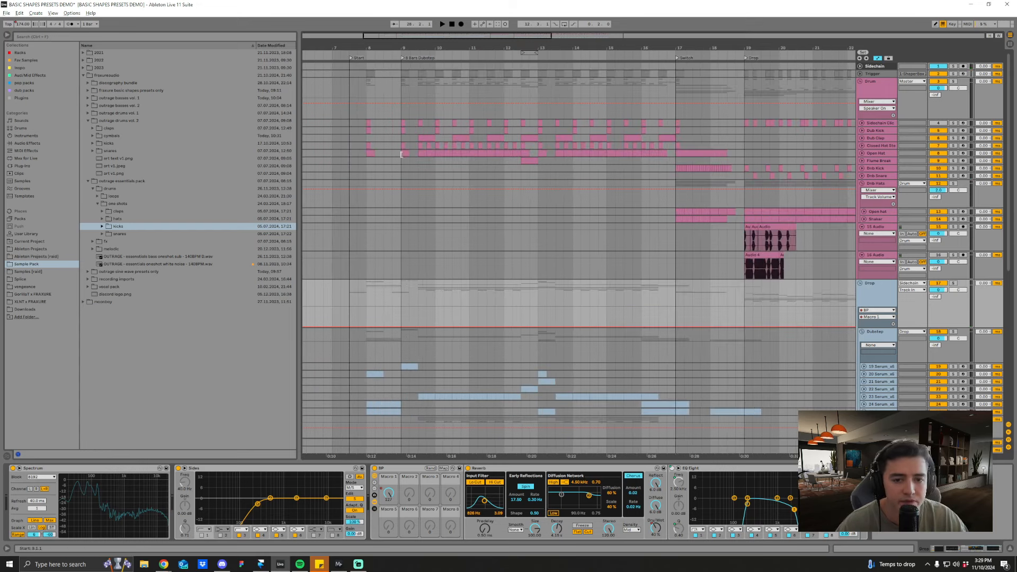
left_click(401, 154)
left_click(952, 153)
left_click(862, 153)
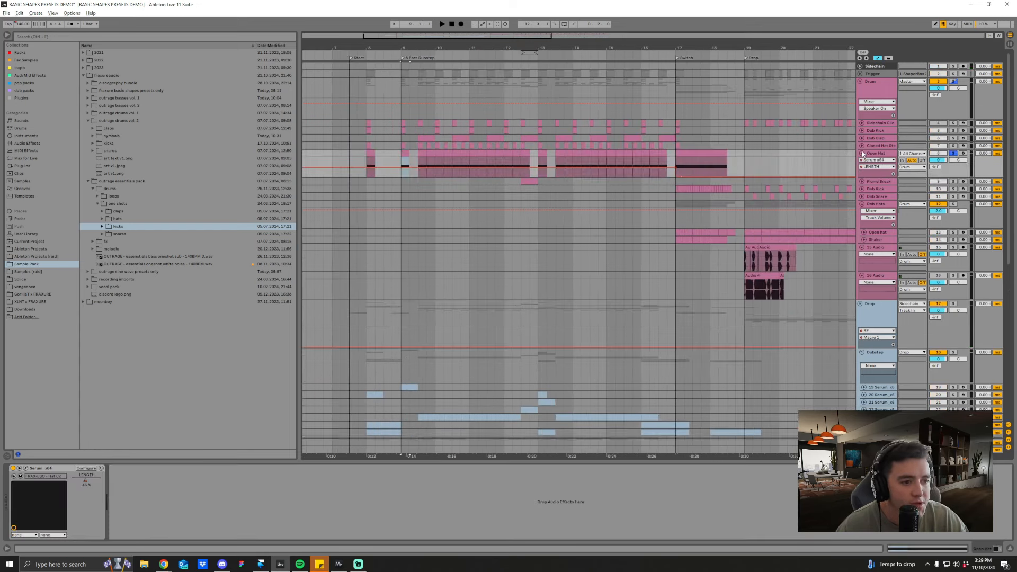
left_click(861, 146)
left_click(861, 137)
left_click(861, 131)
left_click(862, 122)
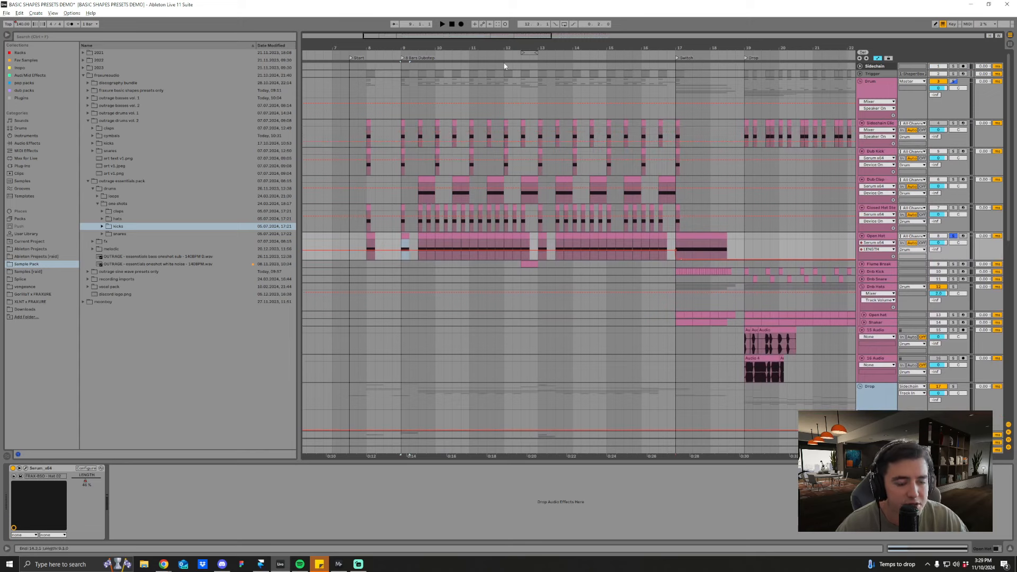
Step: Examine the Sidechain Click track's clip and kick sample at bar 9, solo the track and fold it
scroll(405, 45, "up", 4)
left_click_drag(420, 48, 459, 43)
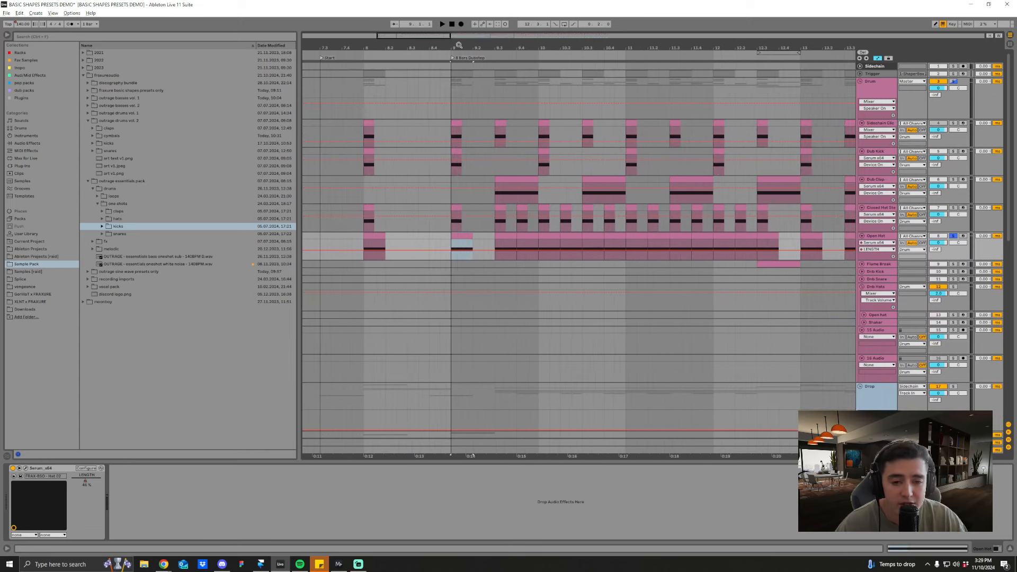
left_click(455, 164)
left_click(454, 138)
left_click(890, 124)
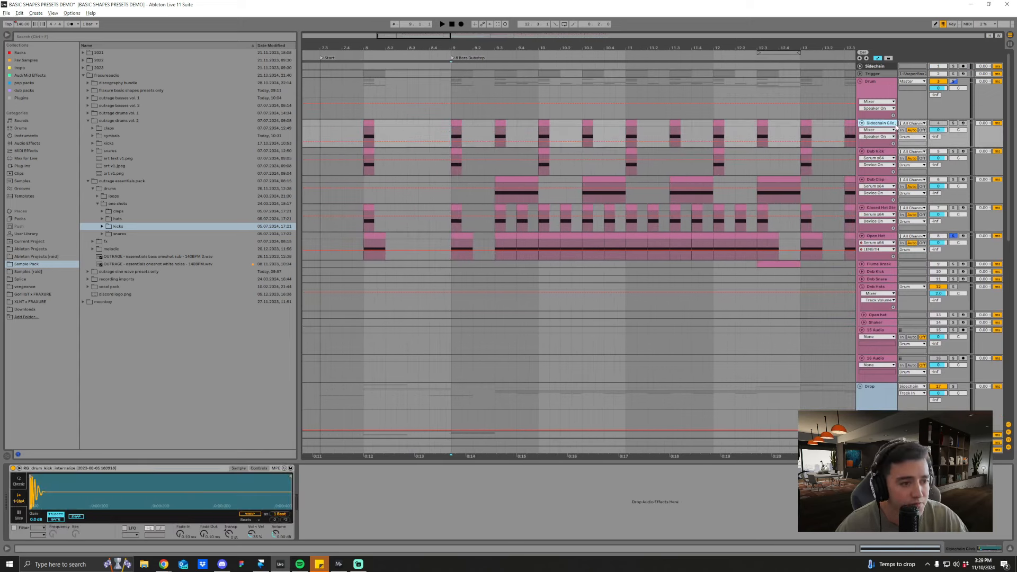
left_click(953, 124)
left_click(862, 123)
Step: Solo the Dub Kick track, play it and open its Kick 02 Serum preset
left_click(871, 131)
left_click(953, 131)
key("space")
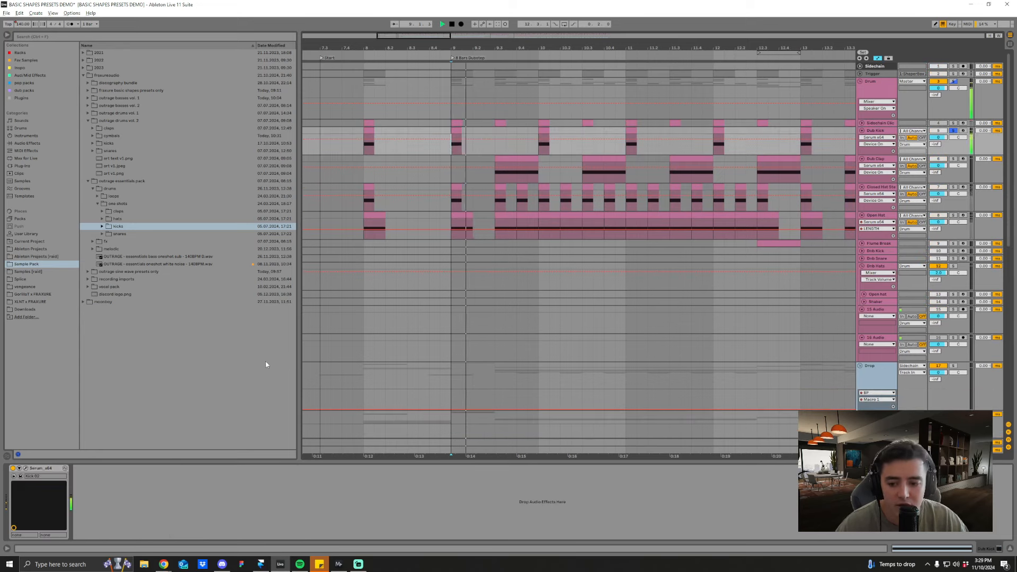
left_click(25, 469)
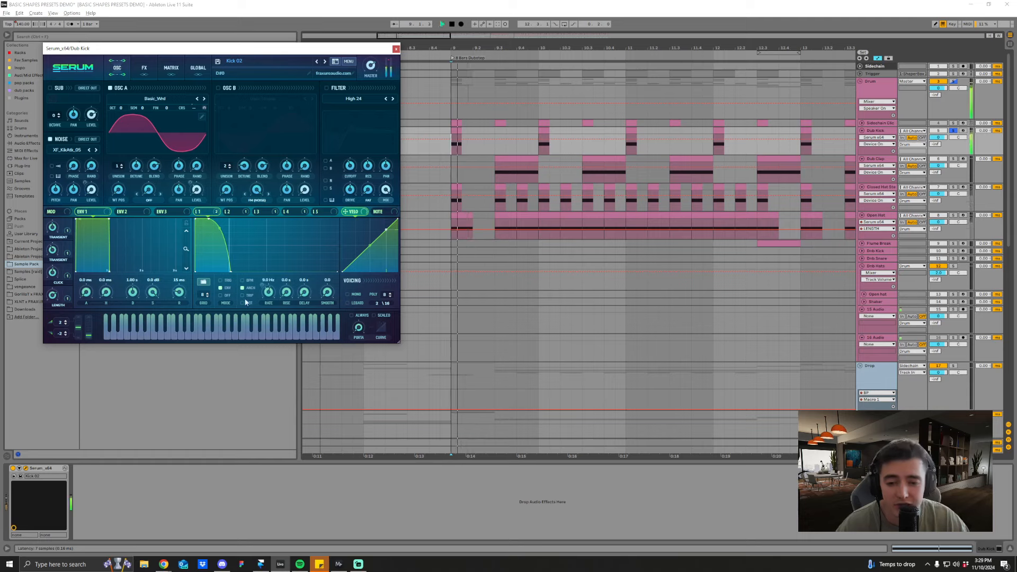
key("space")
Step: Insert an audio track below Dub Kick, arm it and record the kick at bar 9
left_click(878, 132)
key("ctrl+t")
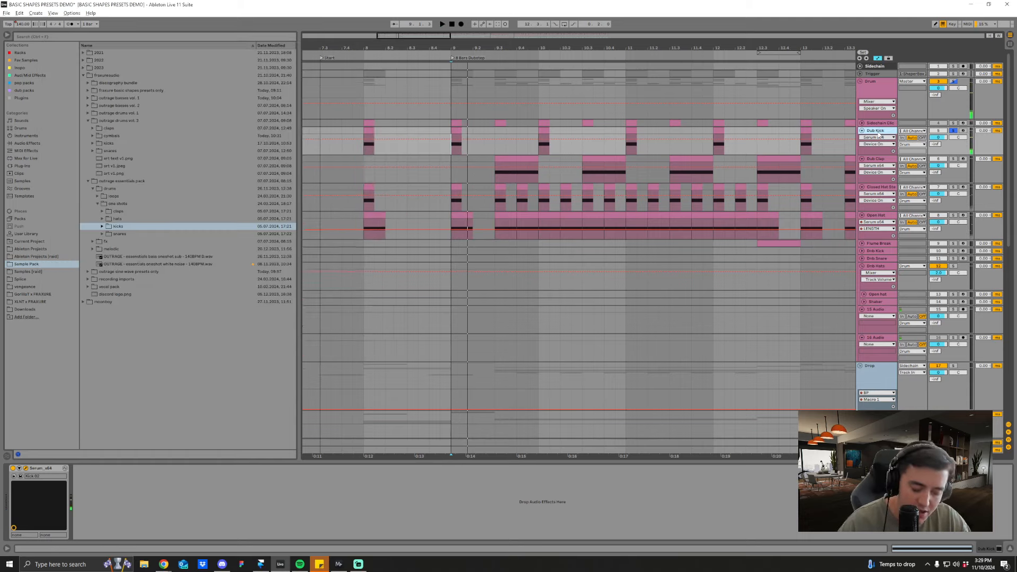
left_click(963, 158)
left_click_drag(451, 36, 450, 47)
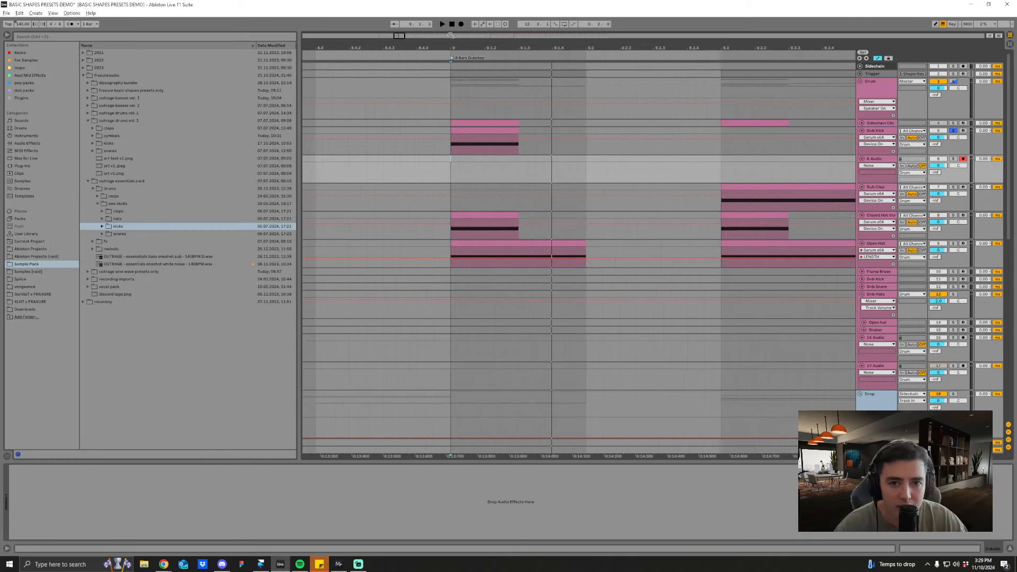
left_click(461, 24)
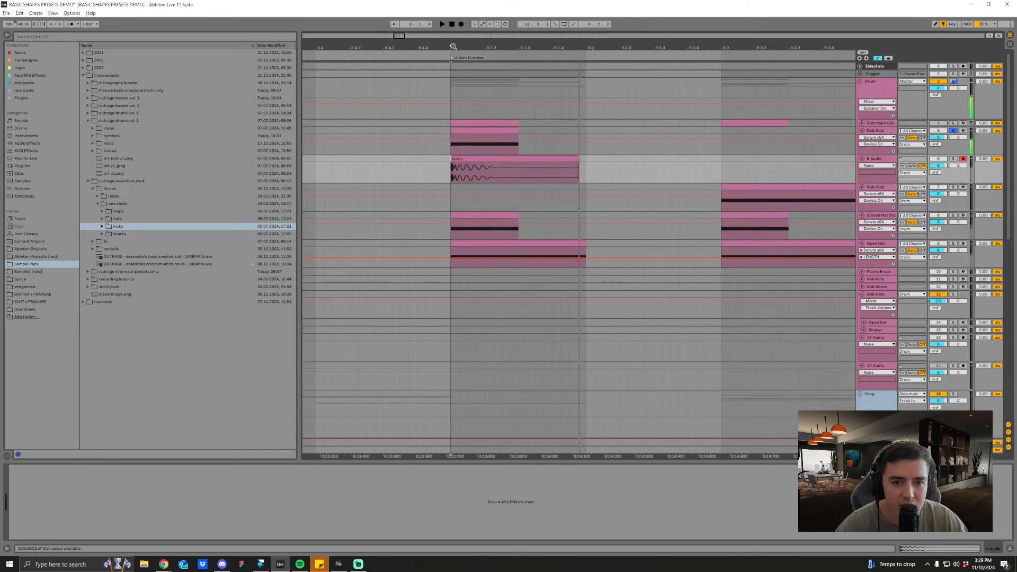
Step: Examine the start of the recorded kick's waveform up close and delete the audio track holding it
left_click_drag(453, 47, 452, 90)
key("a")
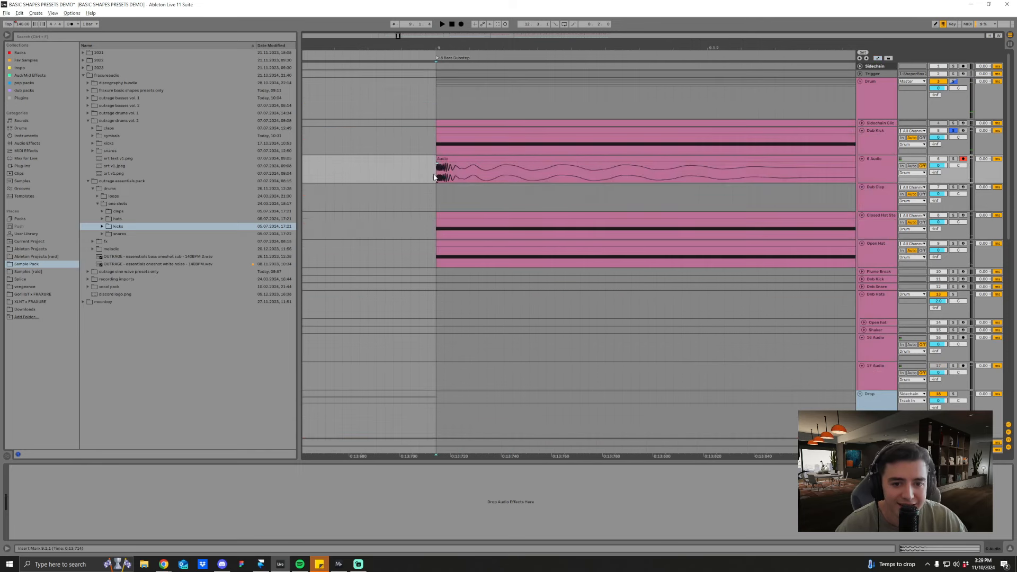
scroll(440, 174, "up", 3)
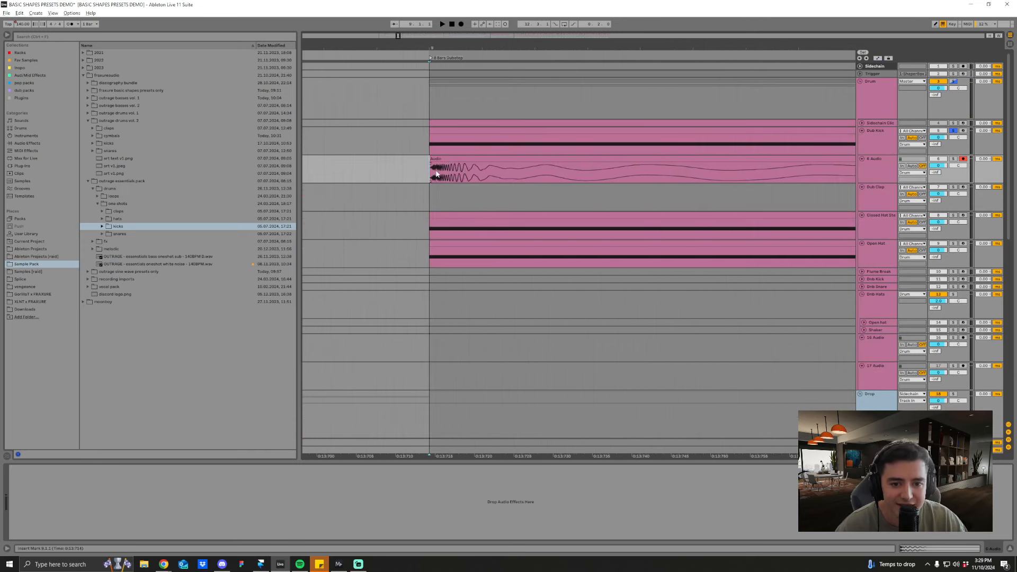
scroll(495, 135, "down", 3)
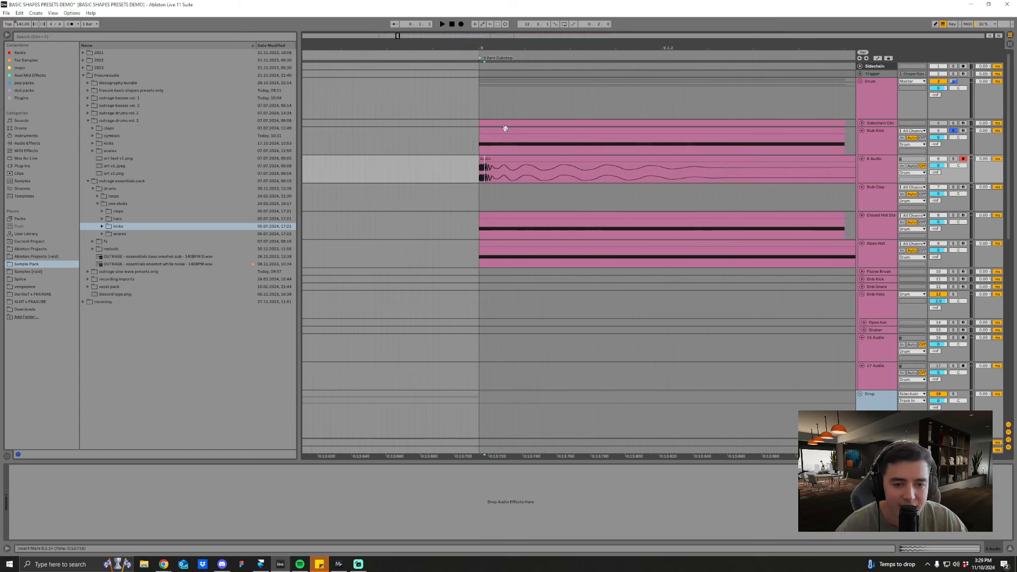
scroll(537, 96, "down", 3)
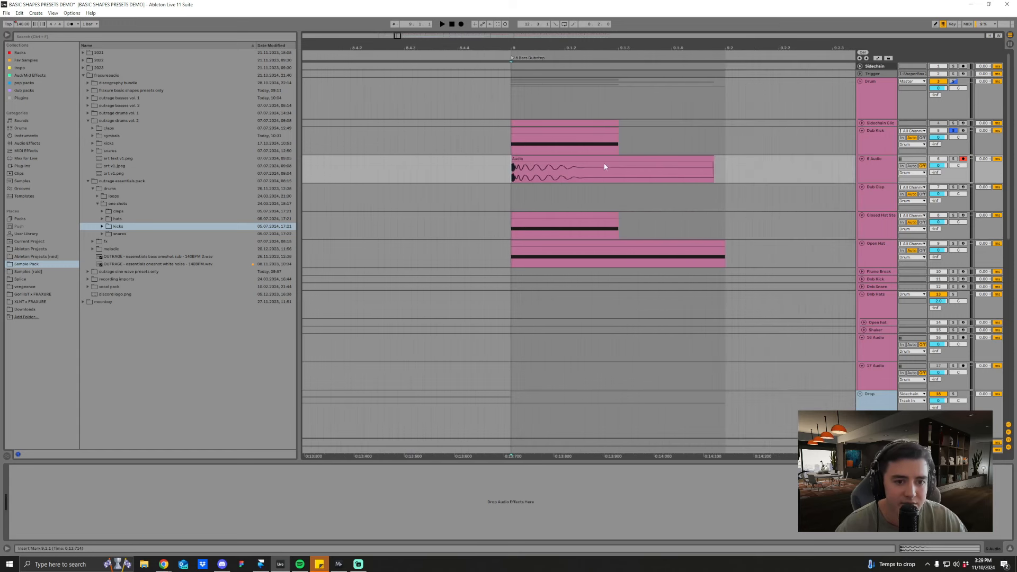
left_click(870, 172)
key("Delete")
Step: Reopen the Dub Kick's Serum window, move it to the middle of the screen and audition Kick 02
left_click(877, 142)
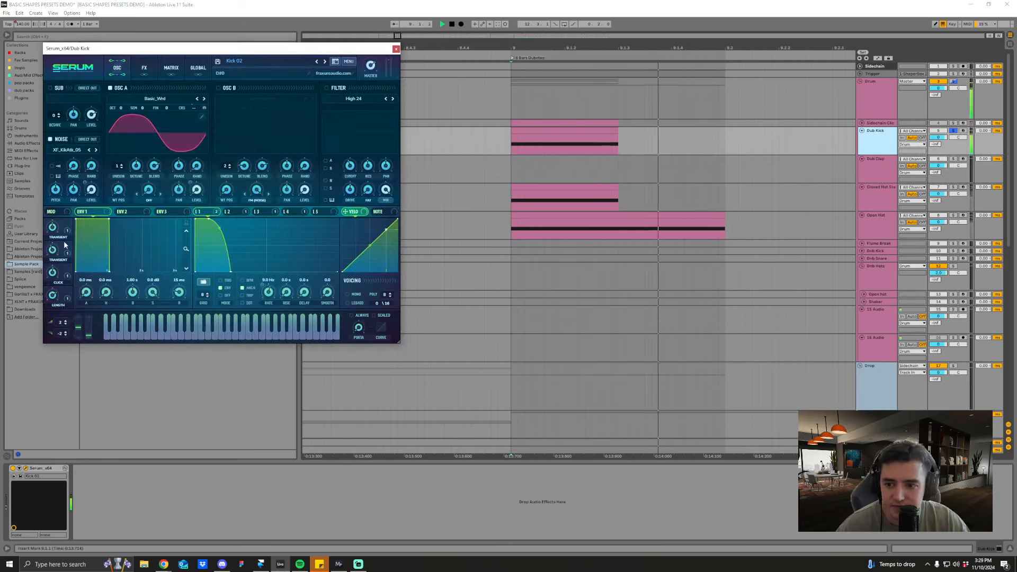
left_click_drag(178, 51, 327, 135)
key("space")
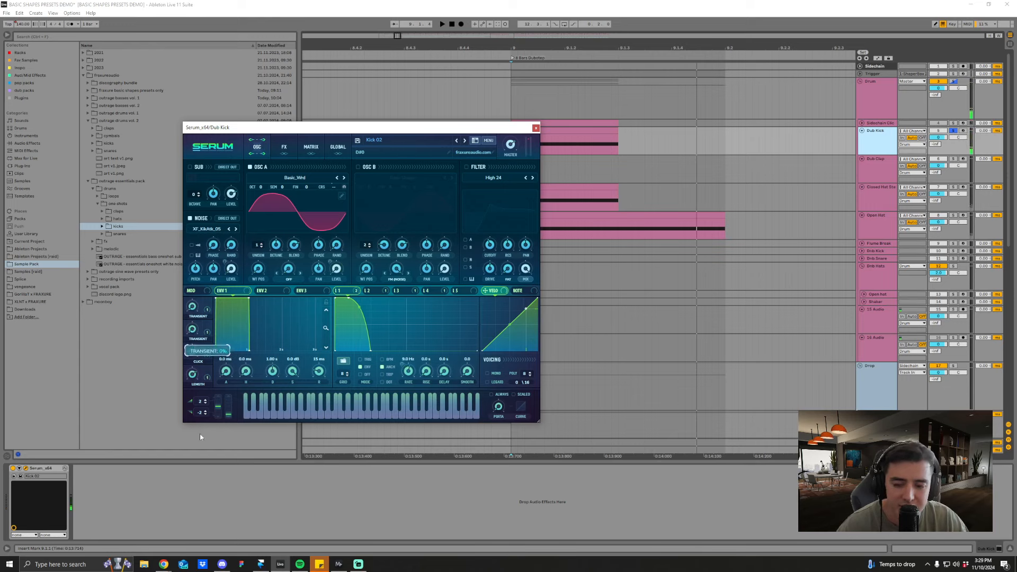
key("space")
key("space")
key("space")
key("space")
key("space")
key("space")
key("space")
Step: Adjust Kick 02's Transient and Length macros, listening to the kick between changes
left_click_drag(192, 331, 194, 361)
key("space")
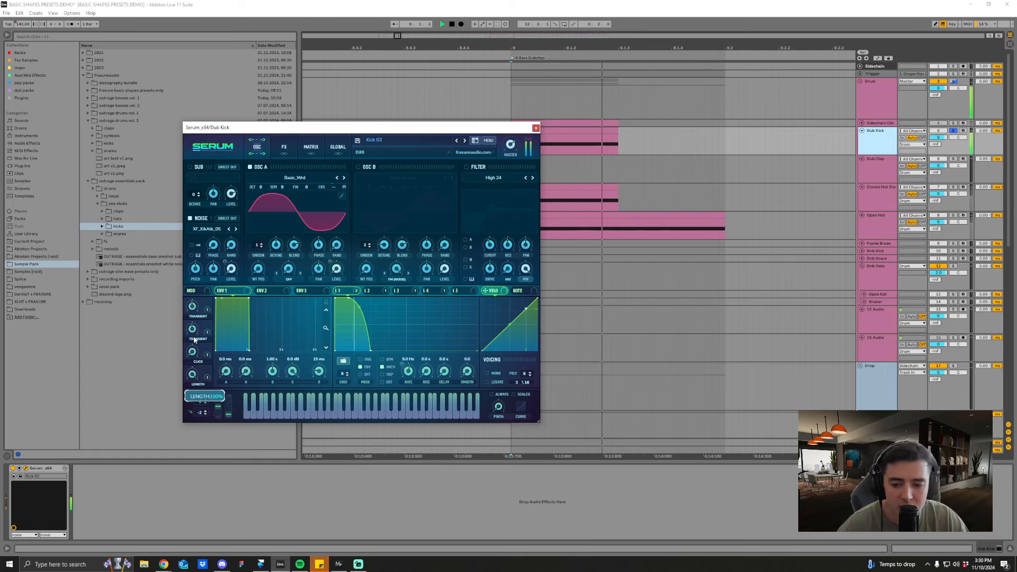
key("space")
key("space")
key("space")
key("space")
key("space")
key("space")
key("space")
mouse_move(208, 407)
left_mouse_down()
mouse_move(211, 435)
mouse_move(212, 426)
left_mouse_up()
key("space")
key("space")
key("space")
key("space")
key("space")
key("space")
key("space")
key("space")
key("space")
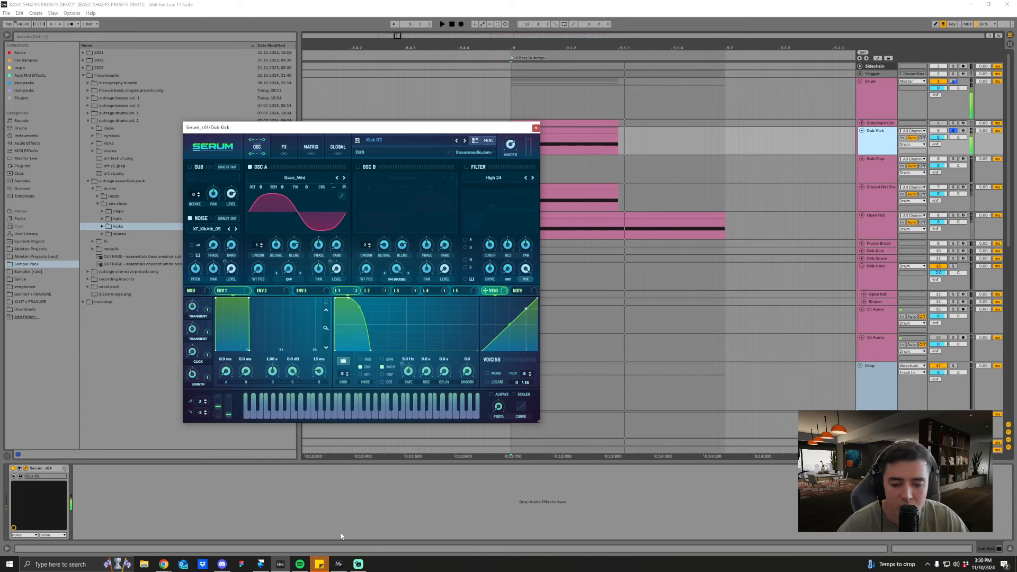
Step: View Kick 02's modulation matrix and effects pages, and return to the oscillator page
left_click(311, 148)
left_click(283, 148)
left_click(257, 147)
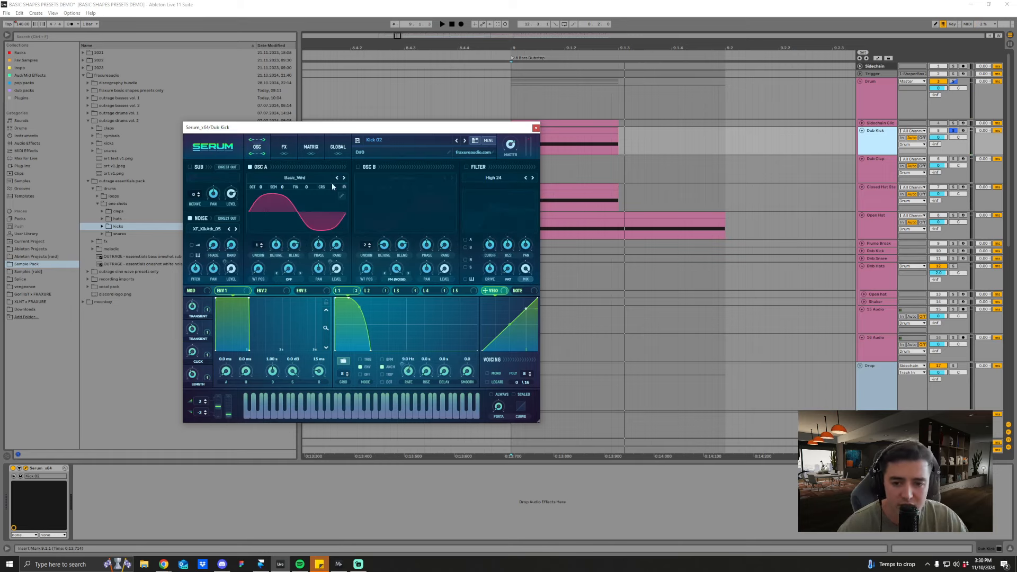
Step: Look through oscillator A's wavetable list and Kick 02's effects page, and inspect oscillator A's waveform in the table editor
left_click(296, 179)
mouse_move(301, 190)
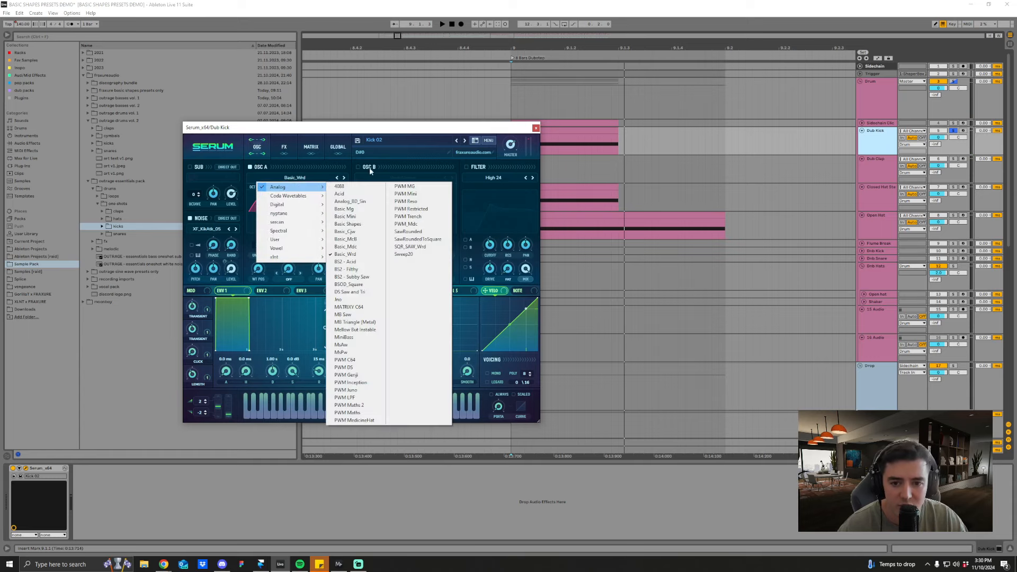
left_click(400, 133)
left_click(290, 152)
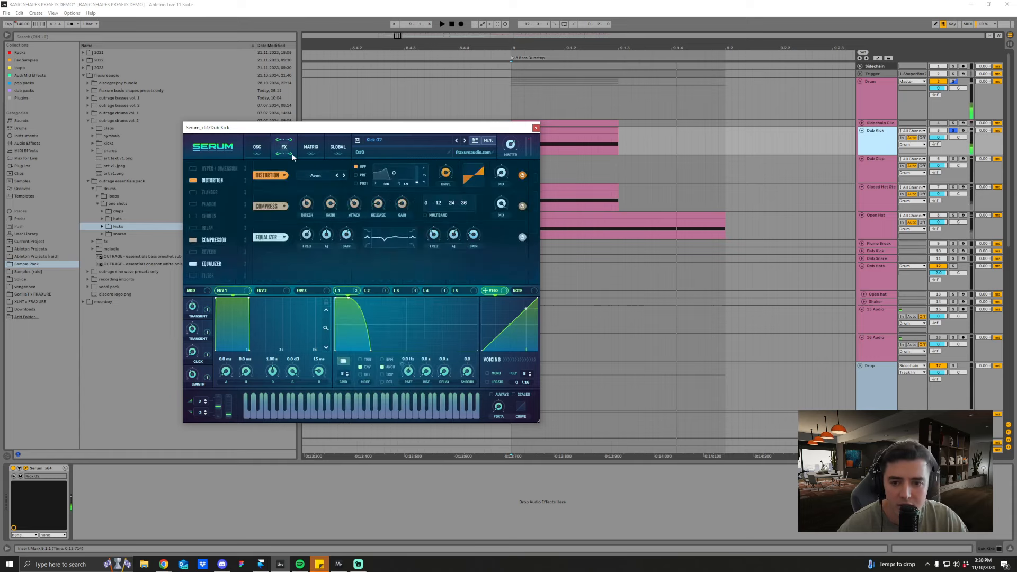
left_click(259, 151)
left_click(341, 192)
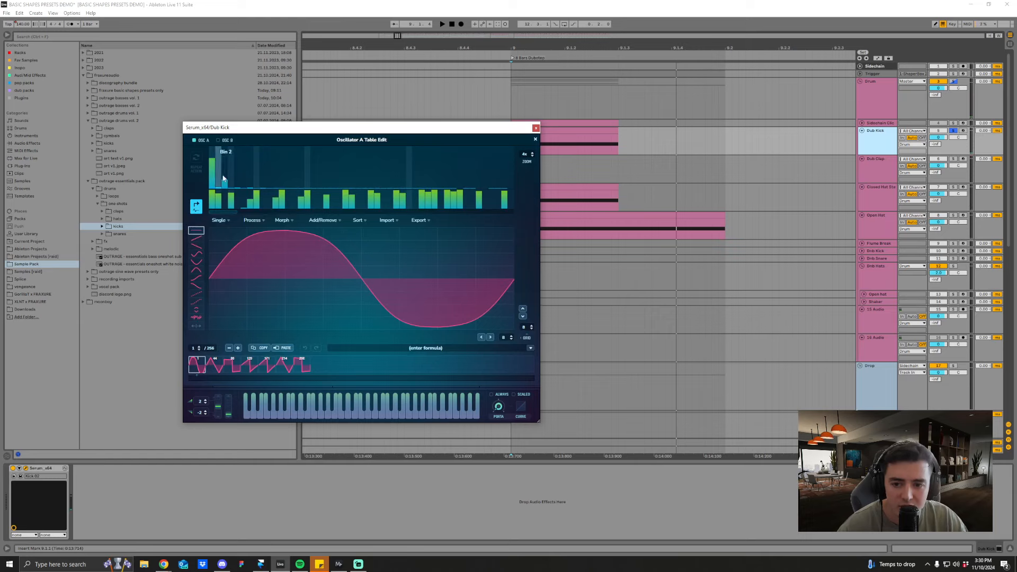
left_click(536, 139)
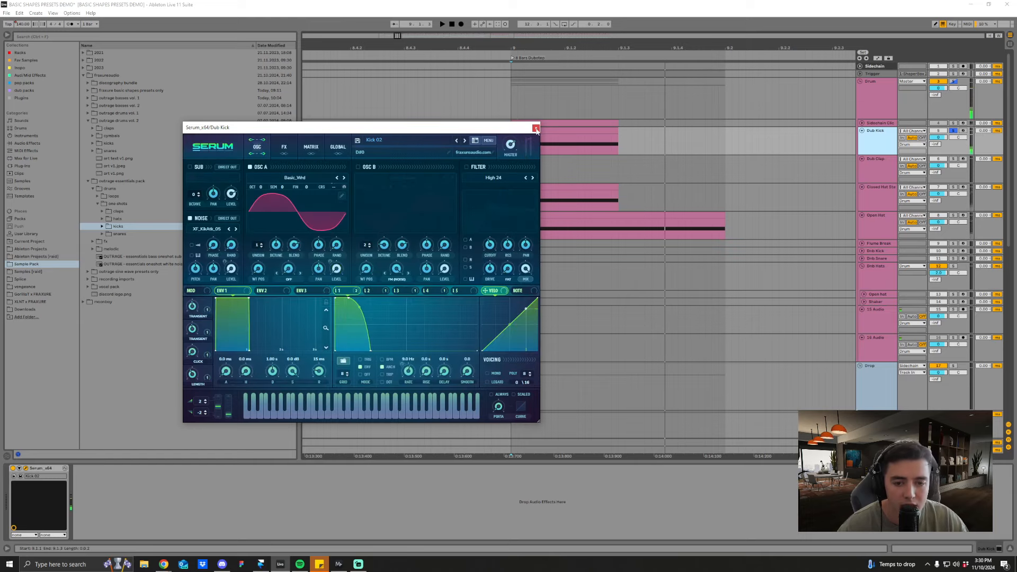
Step: Close the Dub Kick's Serum window and play the kick from the 8 Bars Dubstep marker
left_click(536, 128)
left_click_drag(651, 42, 652, 13)
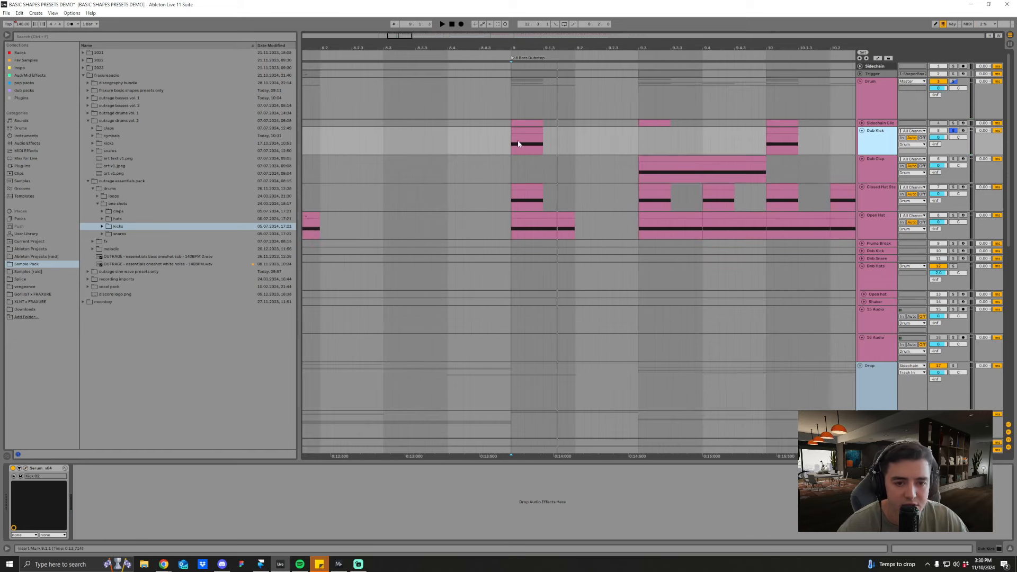
left_click(518, 142)
key("space")
key("space")
scroll(542, 203, "down", 2)
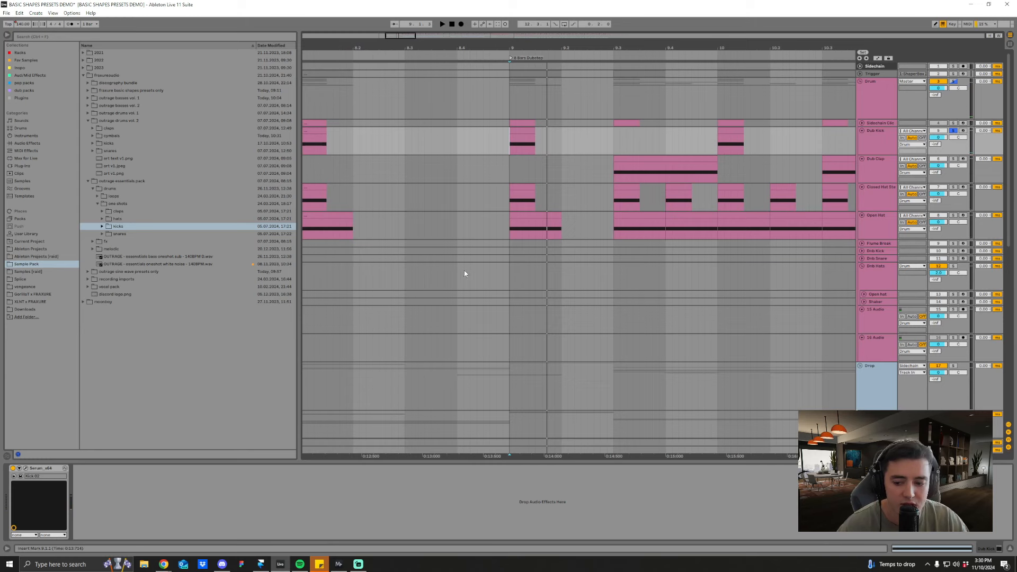
Step: Solo the Dub Clap track and play it from its first clip after the 8 Bars Dubstep marker
mouse_move(628, 45)
left_mouse_down()
mouse_move(598, 28)
mouse_move(607, 32)
left_mouse_up()
left_click(592, 177)
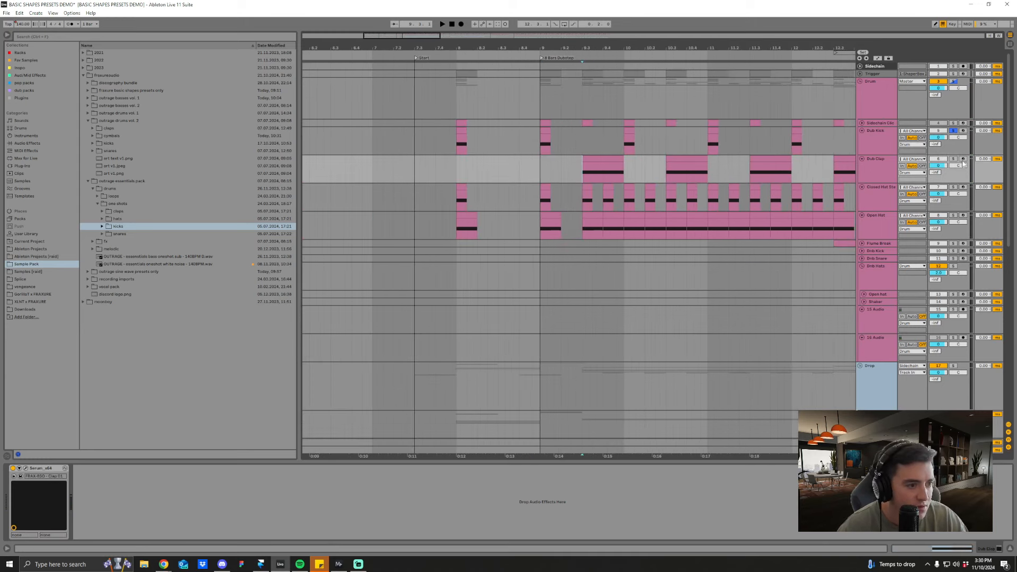
key("space")
key("space")
Step: Open the Dub Clap track's Serum window and position it clear of the clap clips
left_click(871, 170)
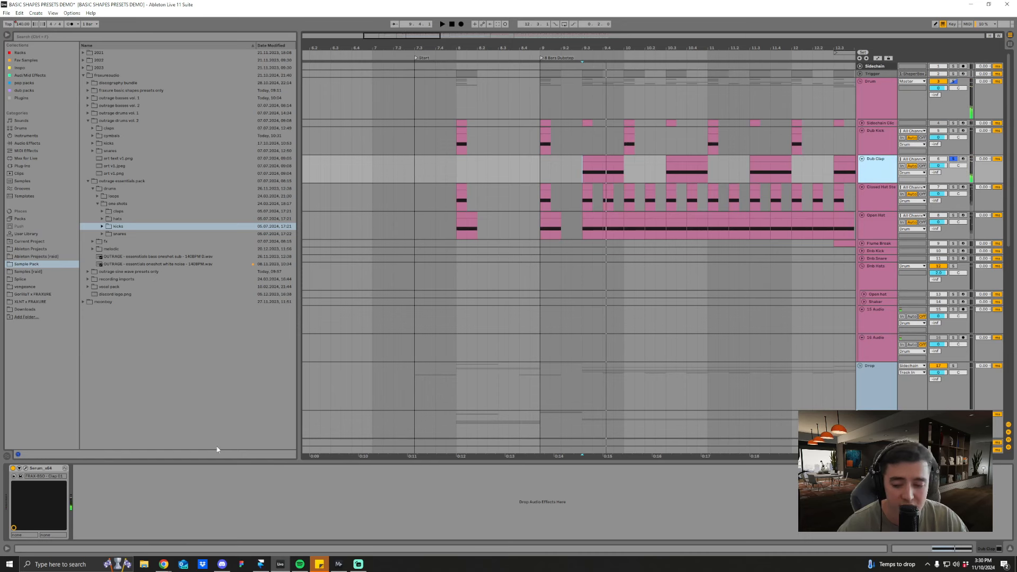
left_click(26, 469)
left_click_drag(403, 214, 475, 152)
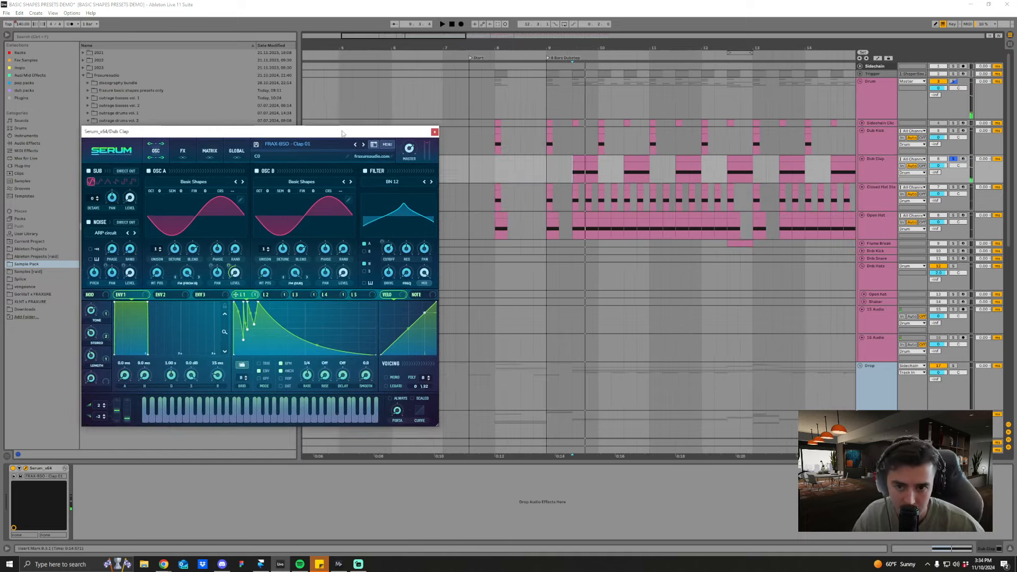
left_click_drag(342, 133, 421, 123)
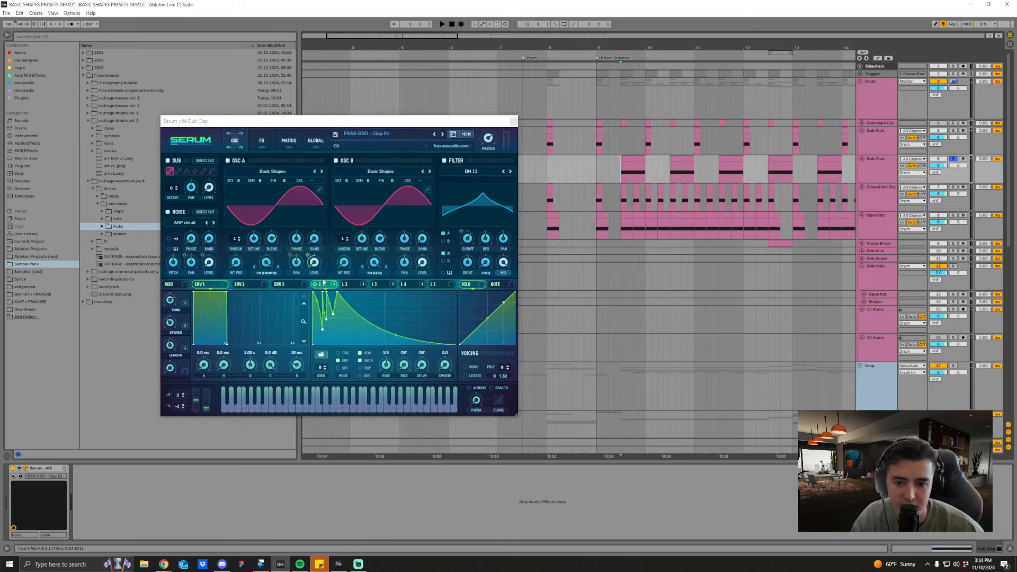
Step: View Clap 01's LFO 2 and LFO 3 curves and return to LFO 1
left_click(344, 285)
left_click(387, 286)
left_click(319, 285)
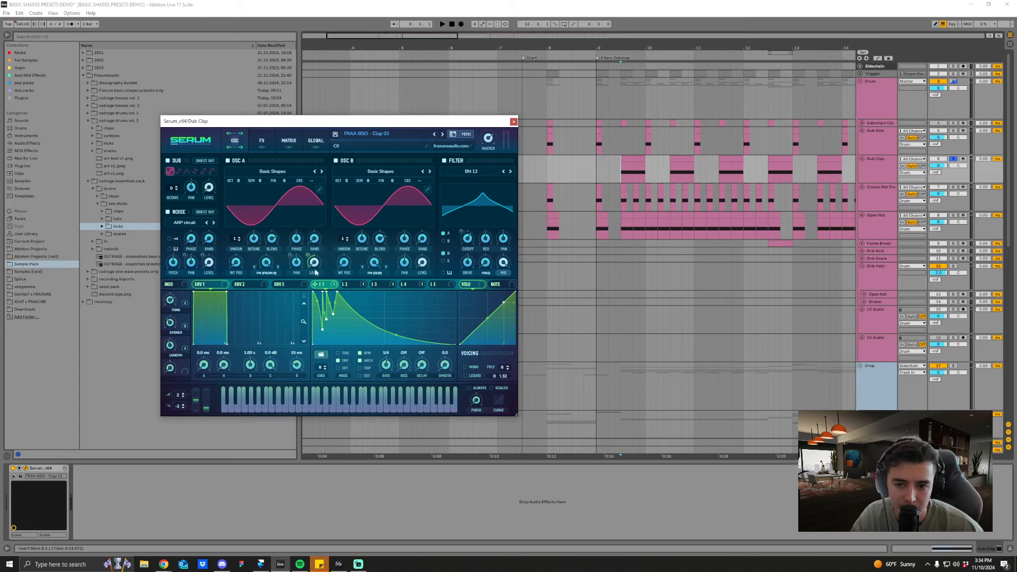
Step: Shift the Serum window nearer the clips and audition the Dub Clap twice from its first clip
left_click_drag(350, 129, 422, 128)
left_click(621, 173)
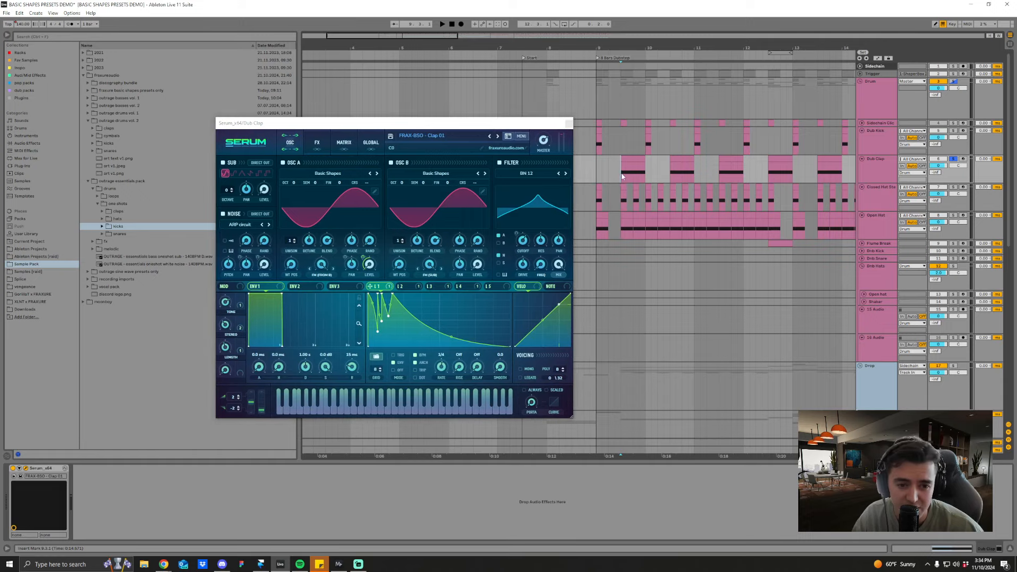
key("space")
key("space")
key("space")
key("space")
key("space")
key("space")
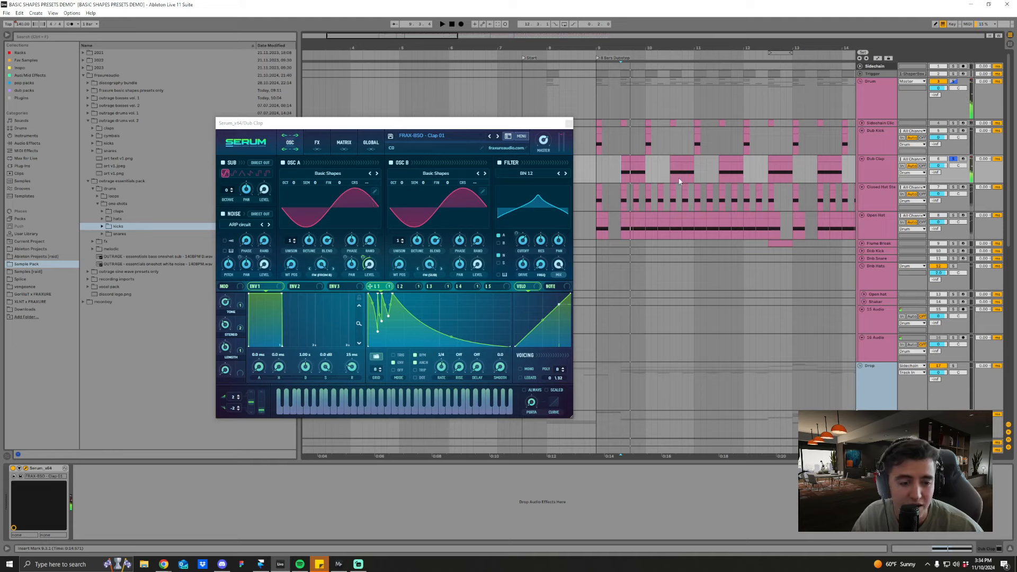
key("space")
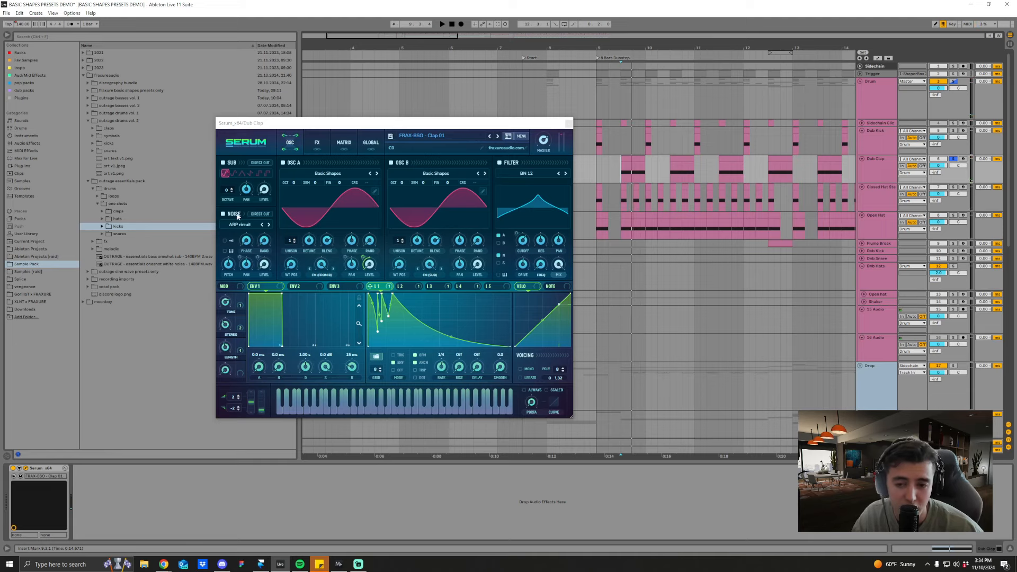
Step: Examine the LFO 3 curve driving the noise level while replaying the clap
left_click(433, 286)
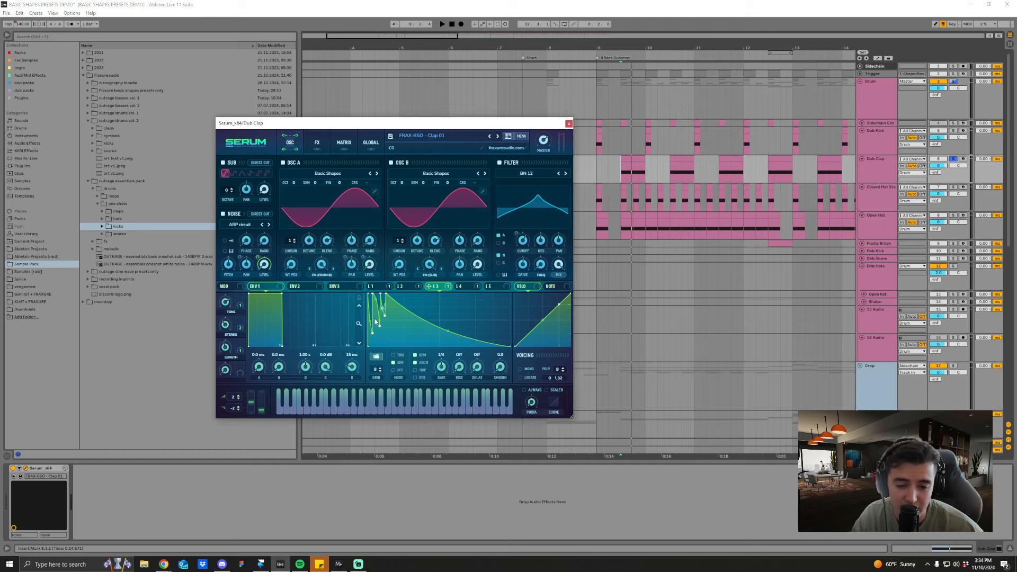
key("space")
key("space")
key("space")
key("space")
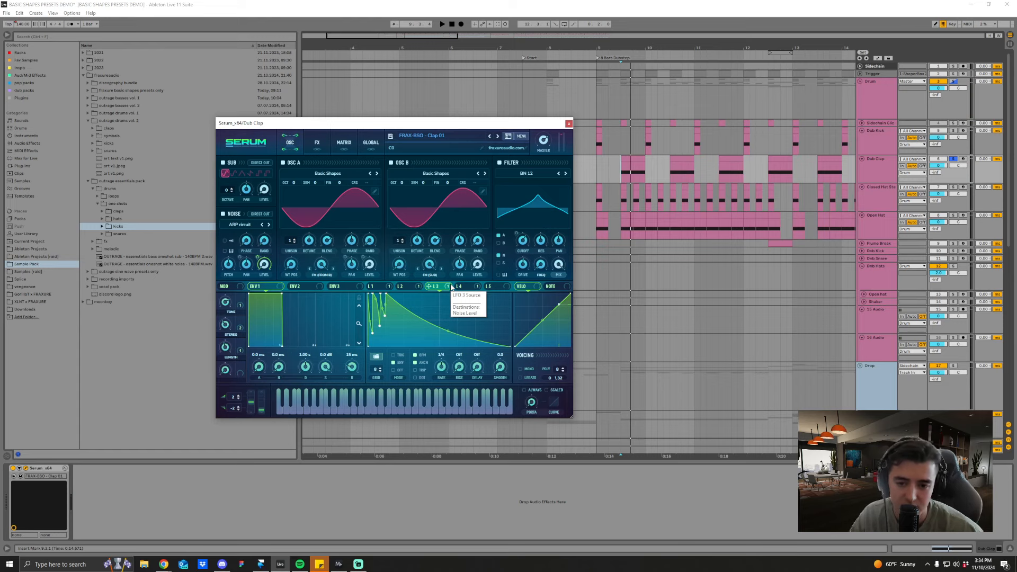
Step: Show Clap 01's LFO 2 curve, replay the clap and toggle the filter to compare the sound
left_click(404, 286)
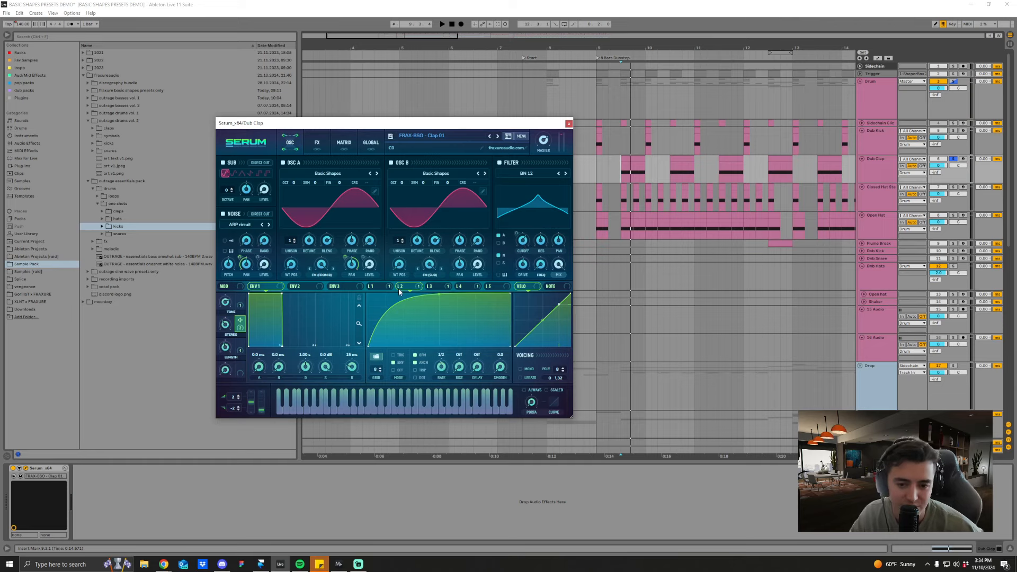
left_click(620, 168)
key("space")
key("space")
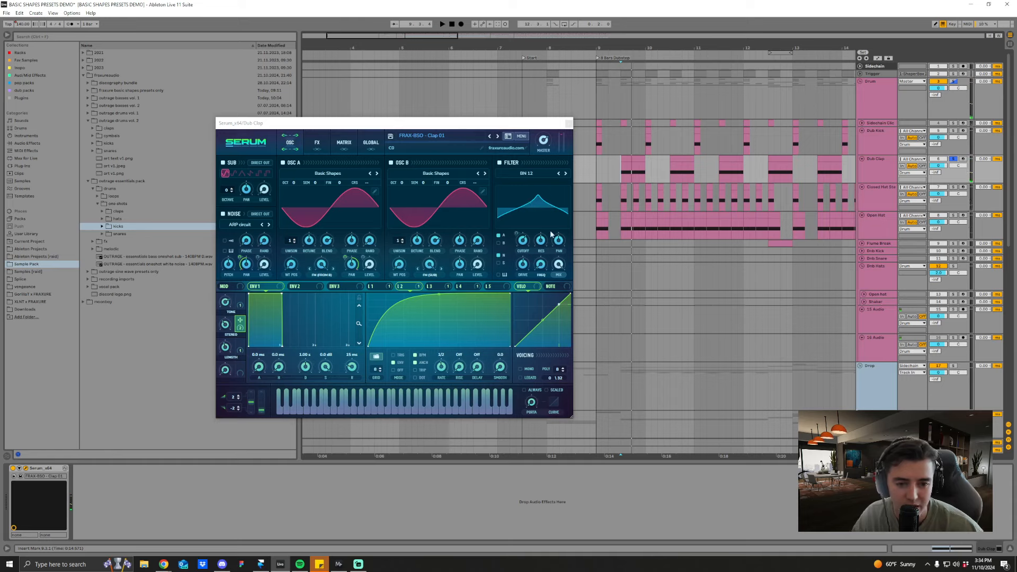
left_click(499, 164)
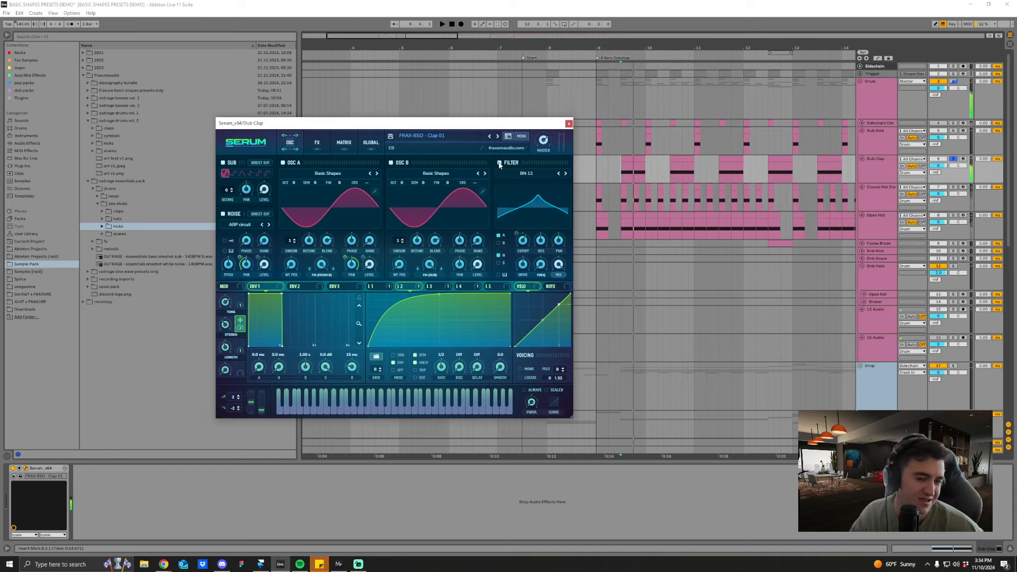
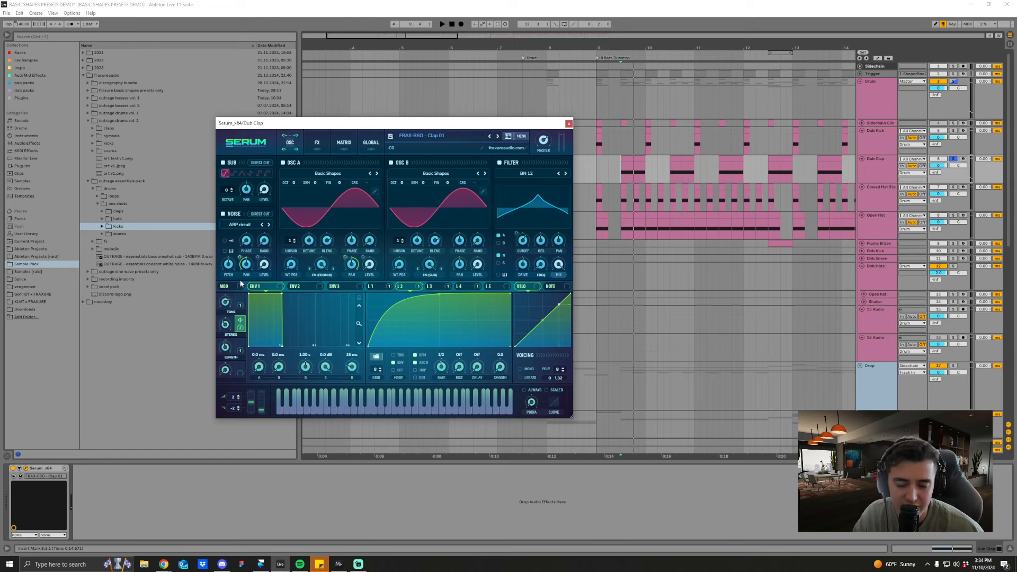
Step: Raise Clap 01's Stereo macro to 100% and replay the clap to hear its width
mouse_move(230, 327)
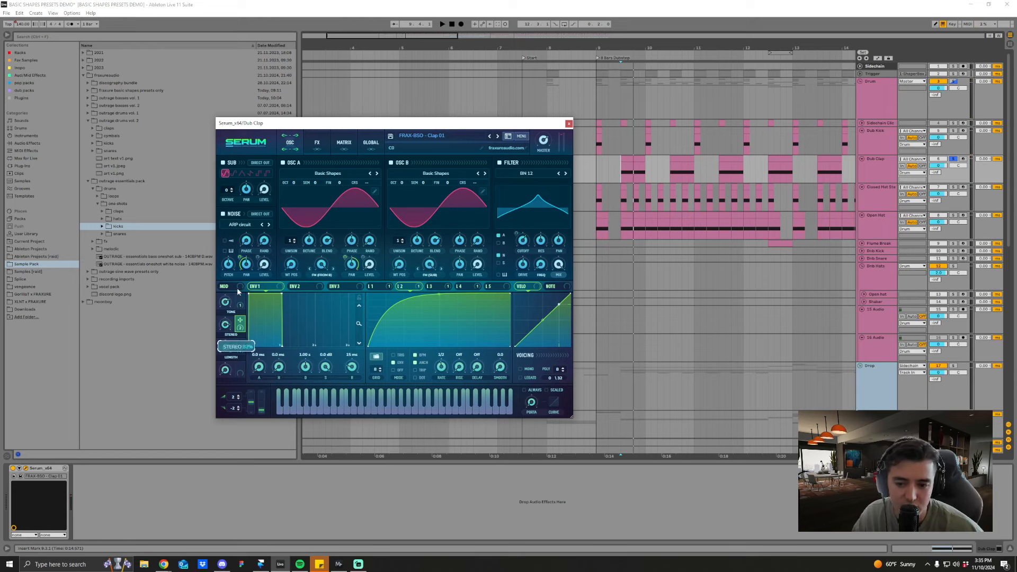
left_click_drag(237, 287, 239, 260)
key("space")
key("space")
key("space")
key("space")
key("space")
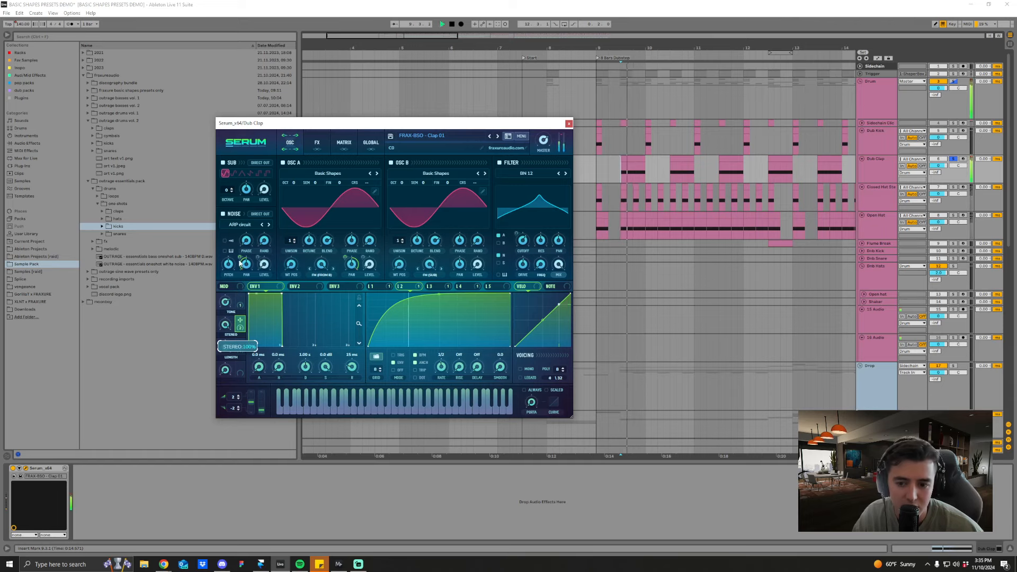
key("space")
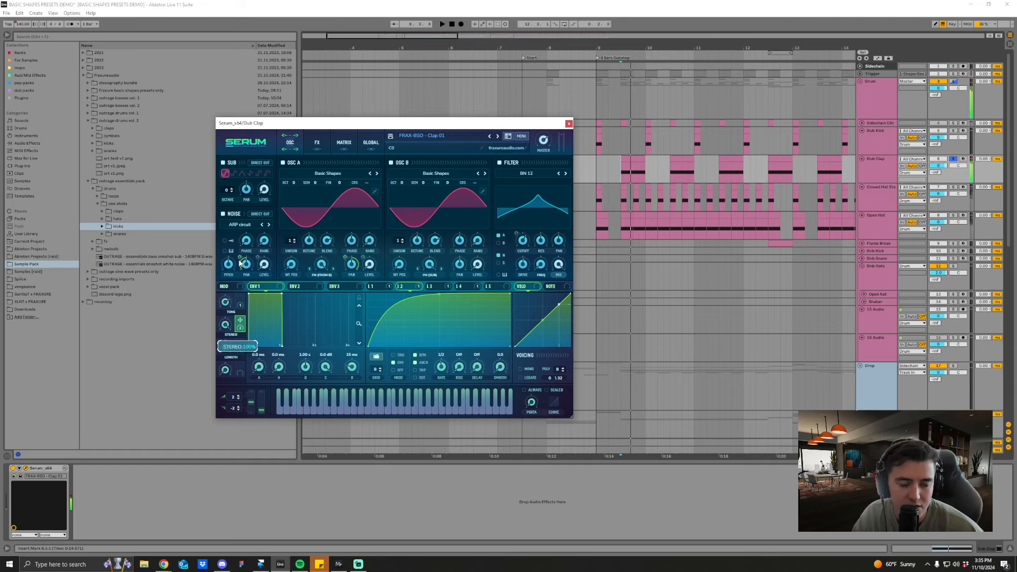
key("space")
Step: Show the LFO 1 curve and replay the clap to hear its effect on oscillator A's level
key("space")
left_click(375, 286)
left_click_drag(362, 258, 360, 245)
key("space")
key("space")
key("space")
key("space")
key("space")
key("space")
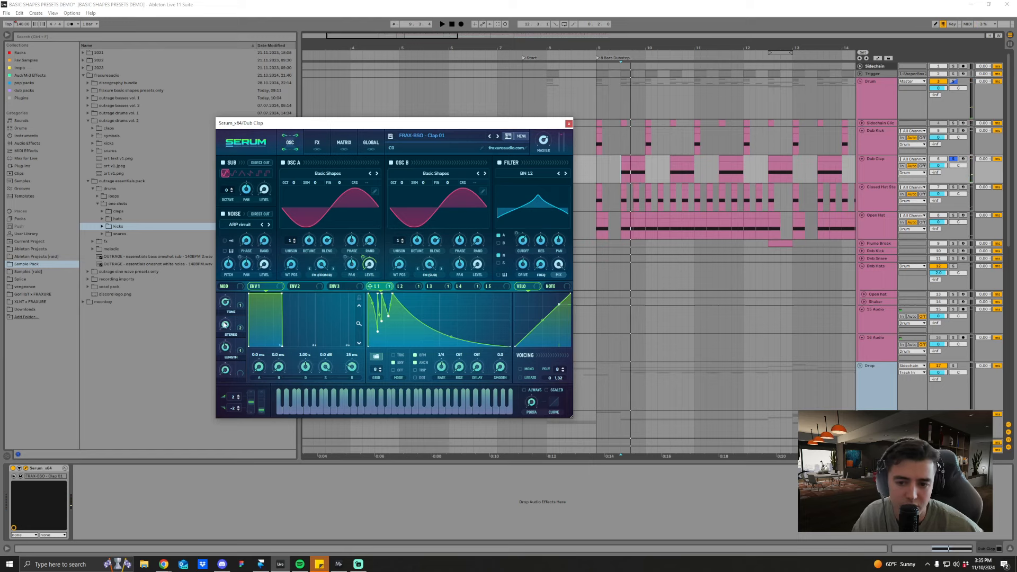
Step: Lower the Stereo macro and replay the clap several times to compare the width
key("space")
key("space")
key("space")
key("space")
left_click_drag(227, 324, 229, 346)
key("space")
key("space")
key("space")
key("space")
Step: Examine Clap 01's effects chain down to Hyper/Dimension, replay the clap, and return to the oscillator view
left_click(318, 143)
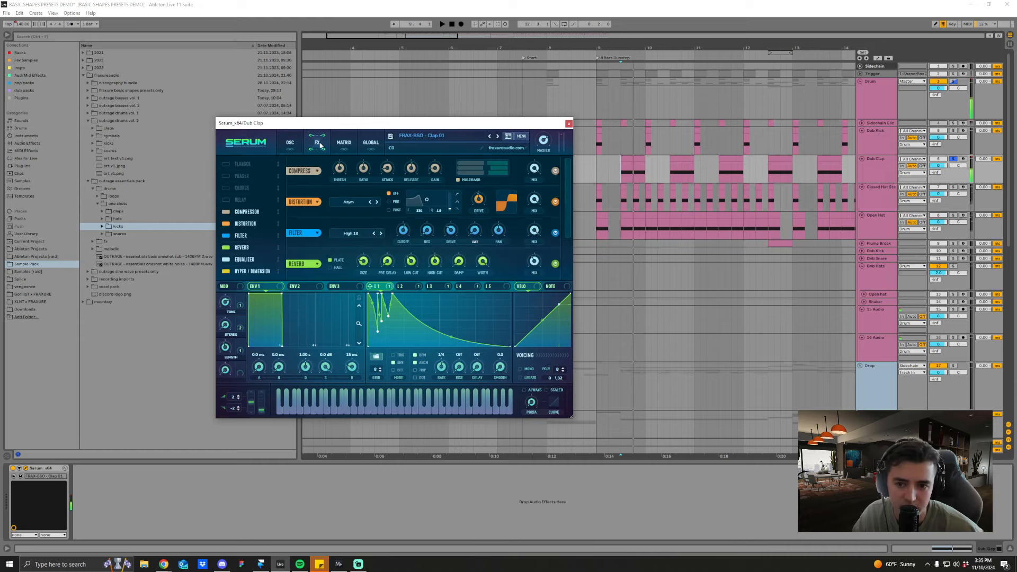
scroll(248, 248, "down", 2)
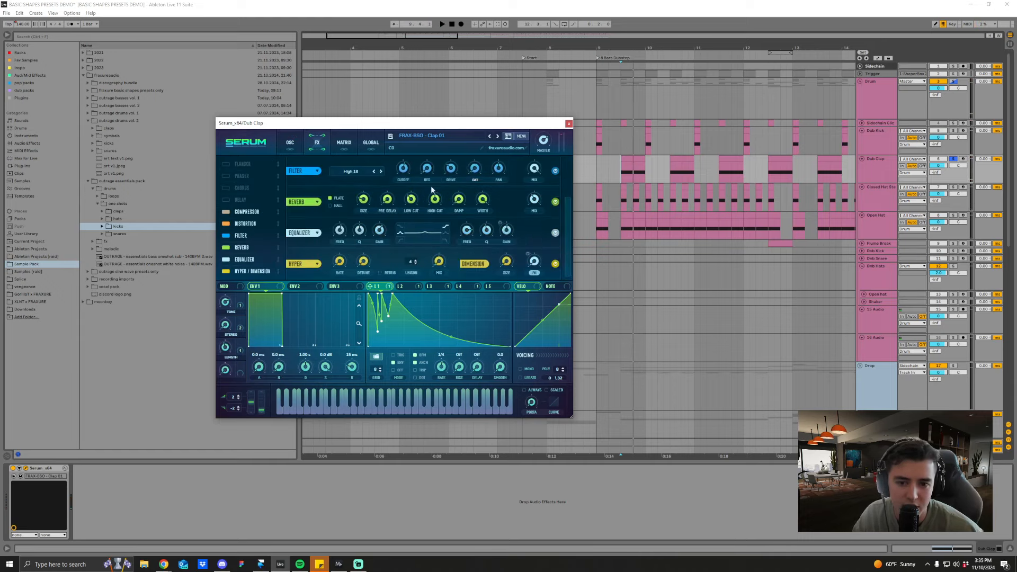
left_click(289, 142)
key("space")
key("space")
left_click(317, 143)
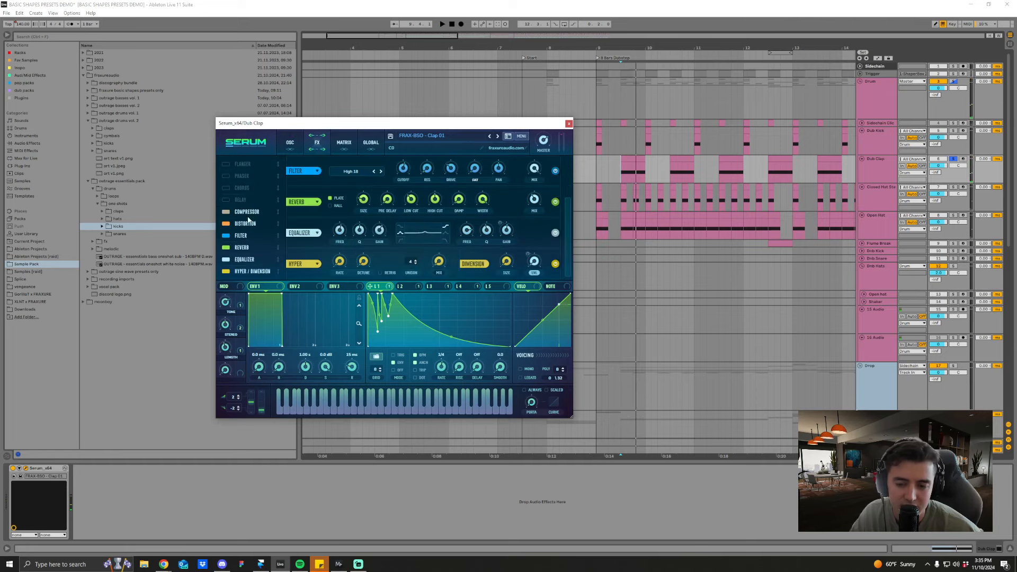
left_click(247, 225)
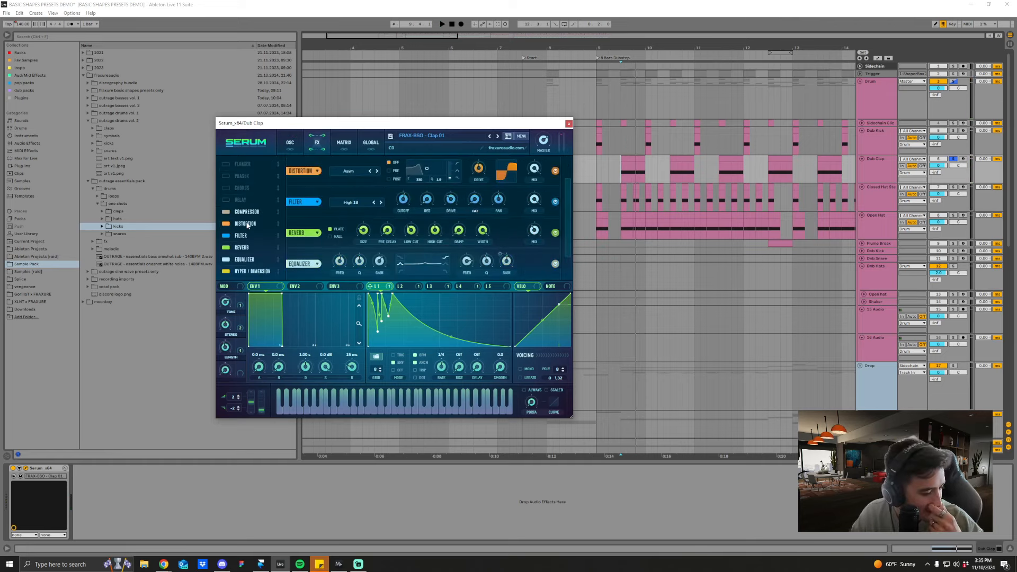
left_click(289, 151)
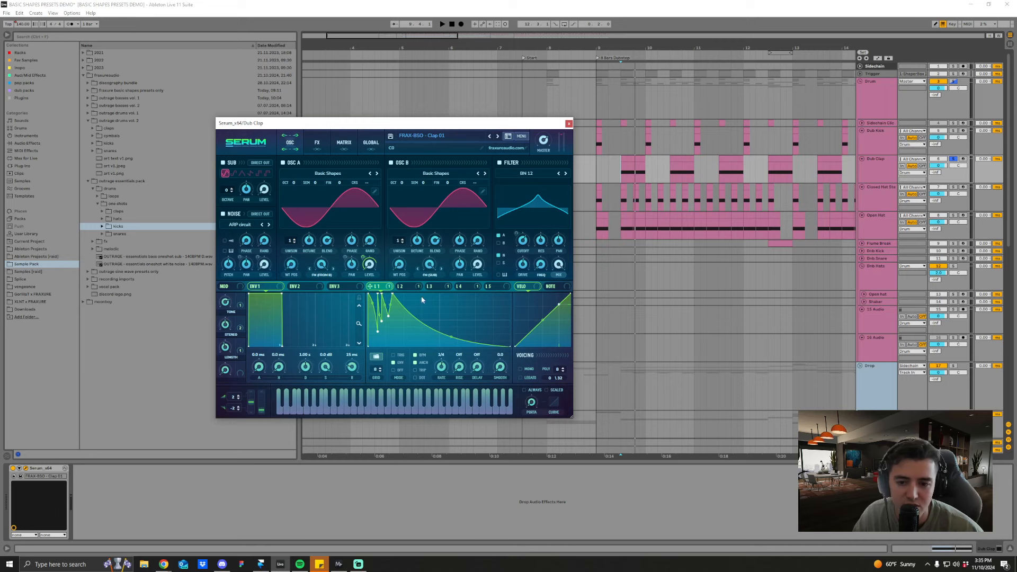
Step: Sweep the Tone macro down to 0% and back up while replaying the clap
left_click(240, 305)
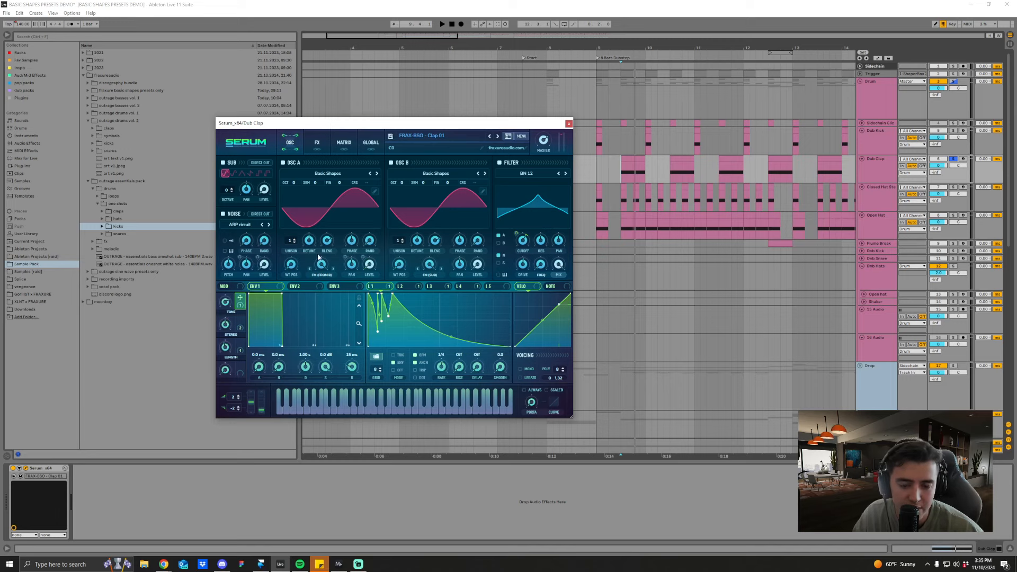
mouse_move(227, 305)
key("space")
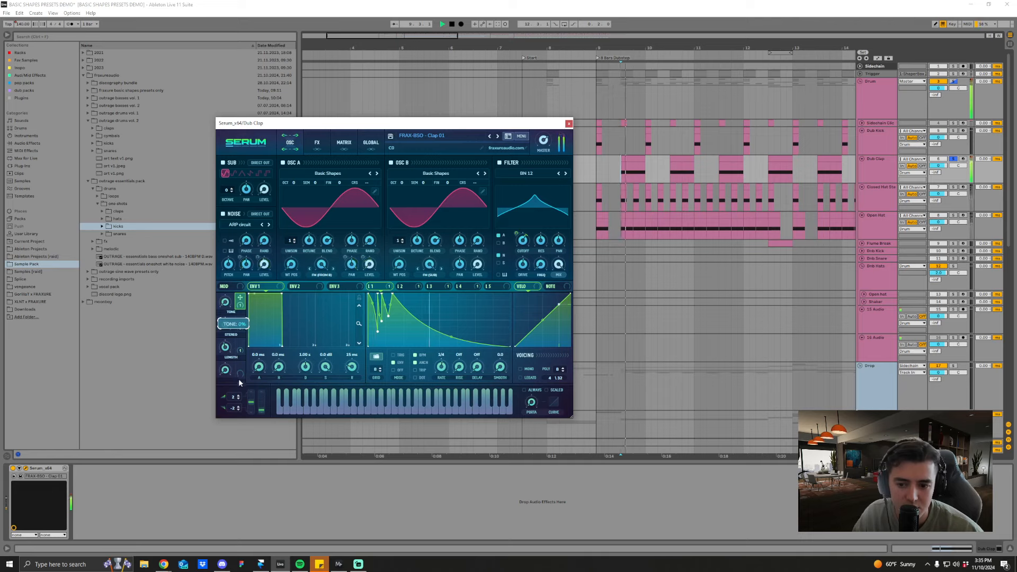
left_click_drag(231, 305, 240, 355)
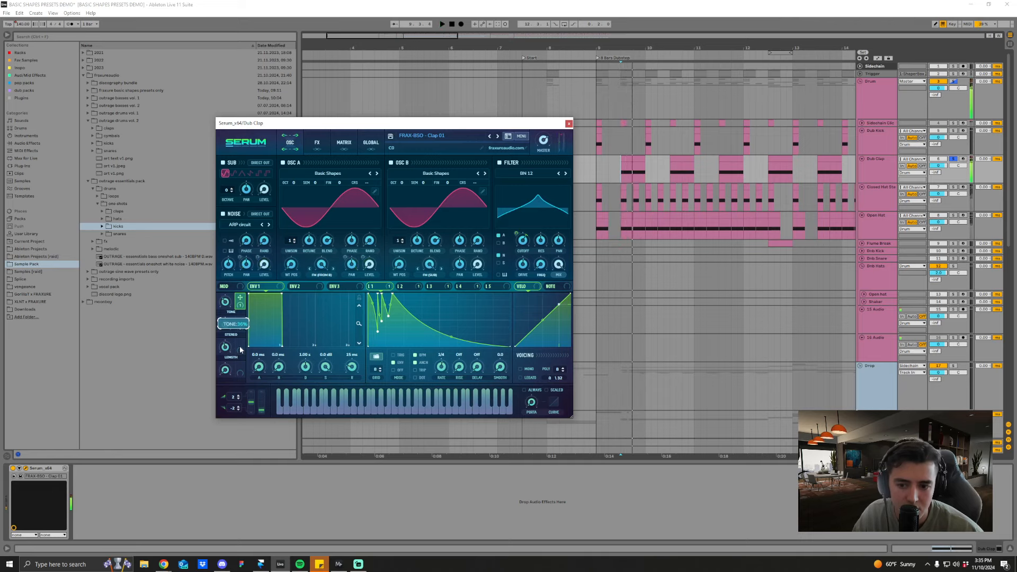
key("space")
key("space")
key("space")
key("space")
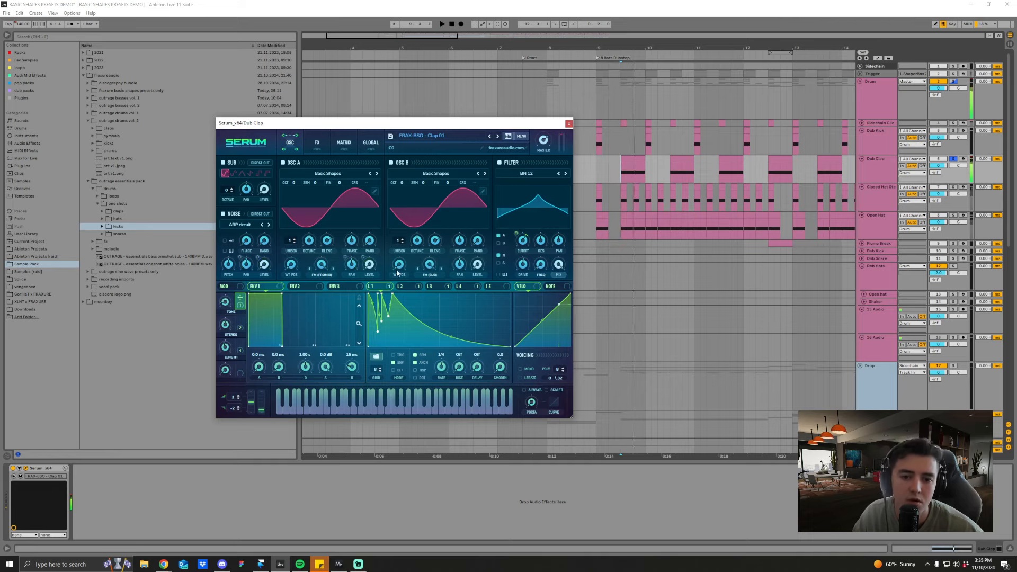
Step: Show the effects chain and toggle the distortion off and on to compare the clap's sound
left_click(318, 144)
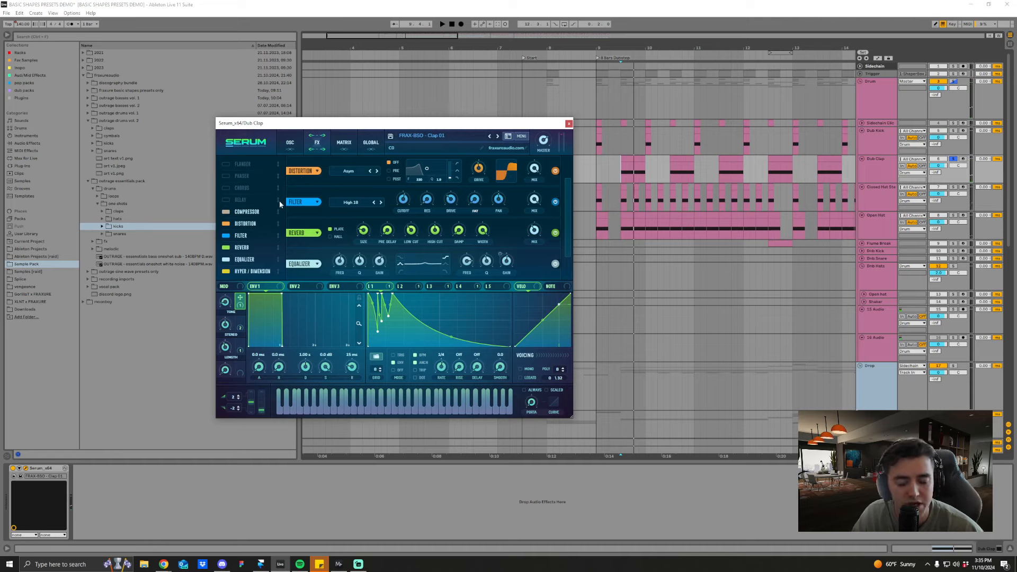
left_click(289, 144)
left_click(308, 148)
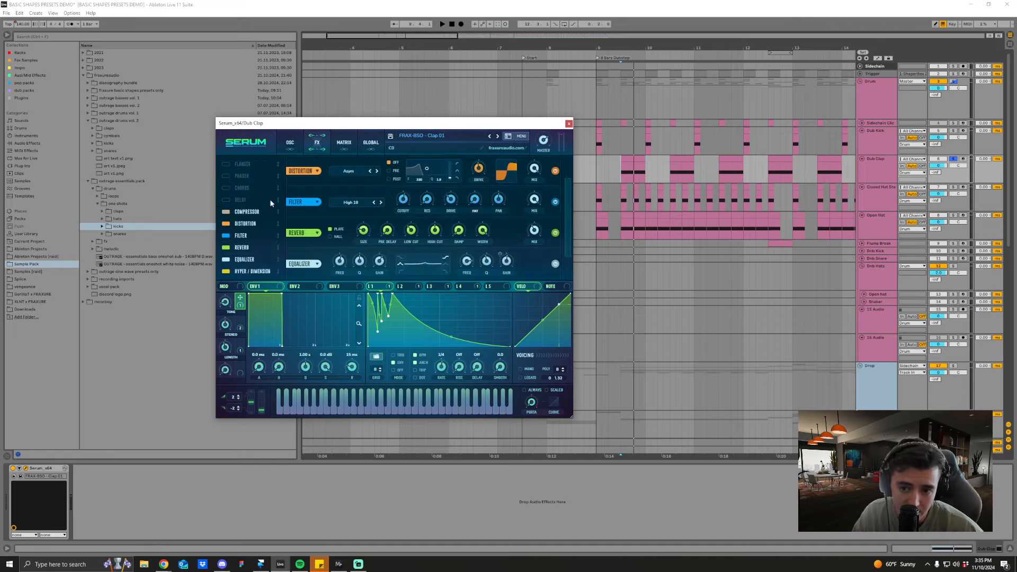
left_click(226, 223)
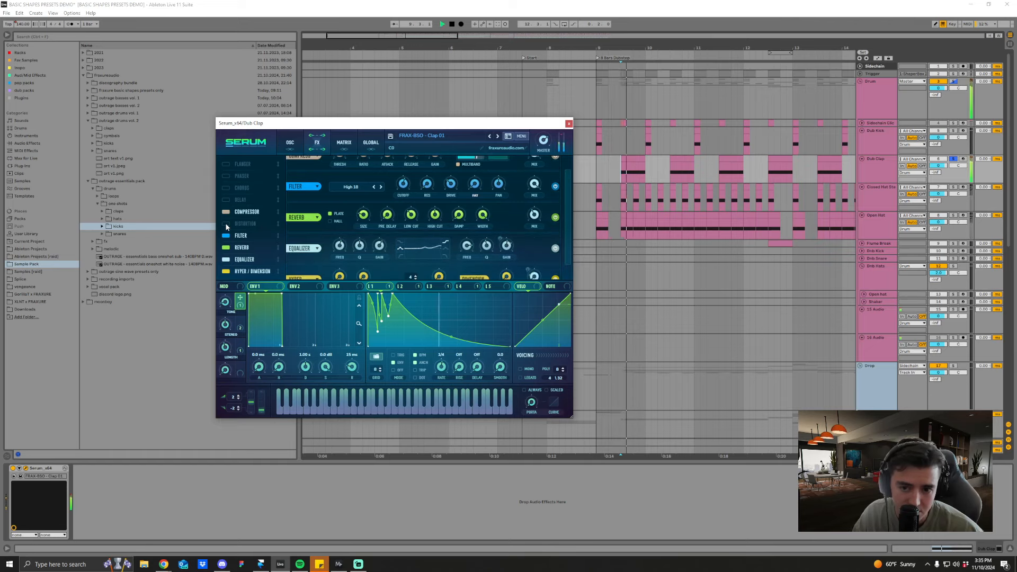
scroll(555, 170, "up", 1)
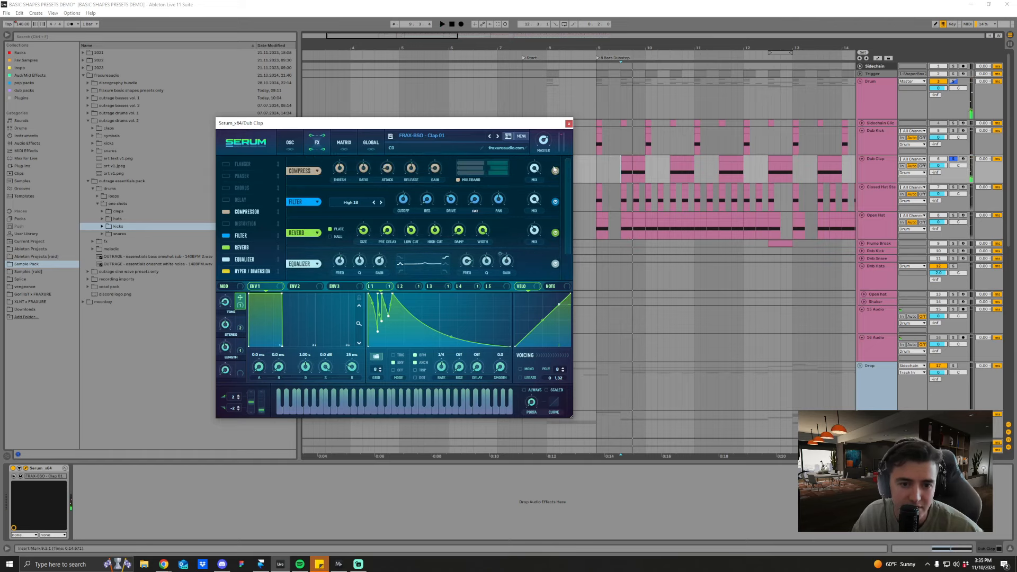
left_click(226, 224)
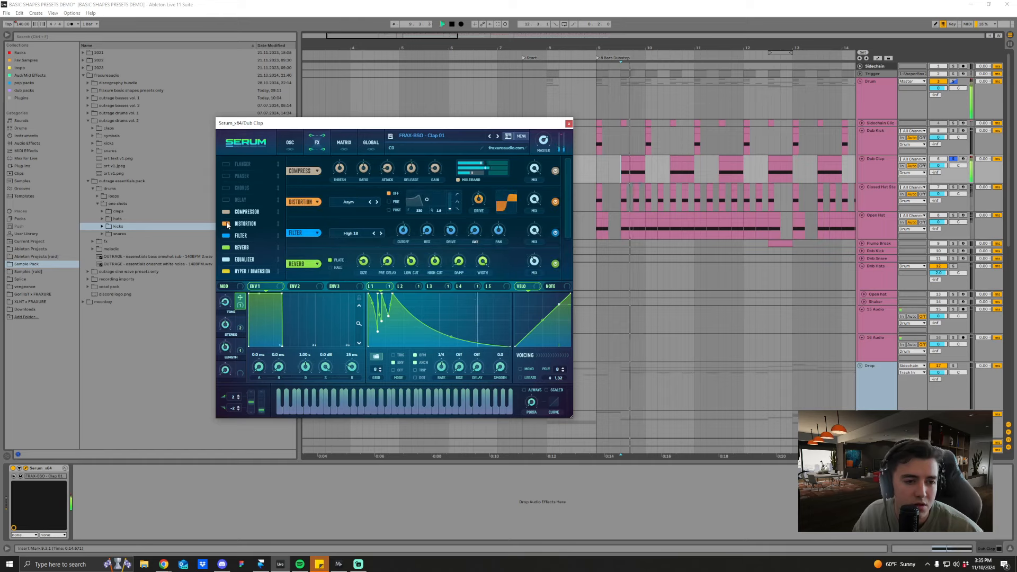
left_click(226, 224)
left_click(226, 225)
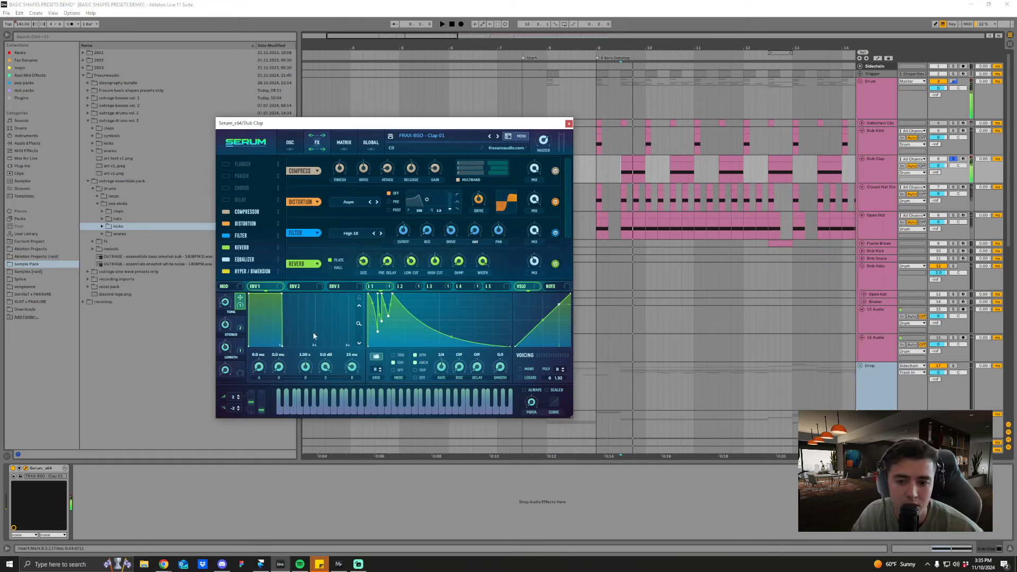
Step: Raise the Length macro to 100% and replay the clap to hear its tail
key("space")
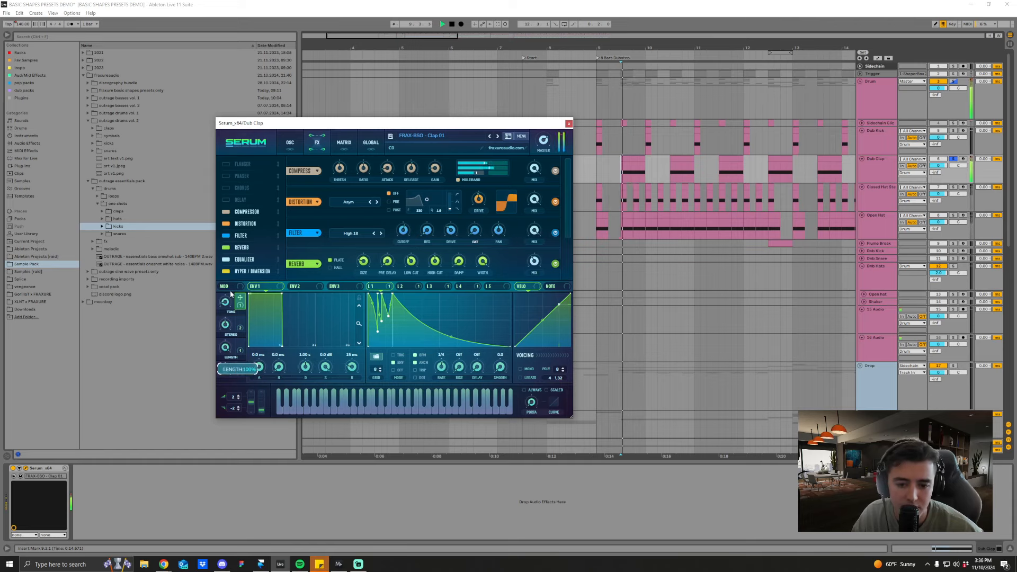
key("space")
key("space")
mouse_move(243, 418)
left_mouse_down()
mouse_move(237, 376)
mouse_move(243, 416)
left_mouse_up()
key("space")
Step: Vary the Length macro across its range and replay the clap repeatedly to compare the tails
key("space")
key("space")
left_click_drag(227, 350, 232, 303)
left_click_drag(231, 392, 231, 392)
left_click_drag(228, 306, 227, 275)
key("space")
key("space")
key("space")
key("space")
key("space")
key("space")
key("space")
key("space")
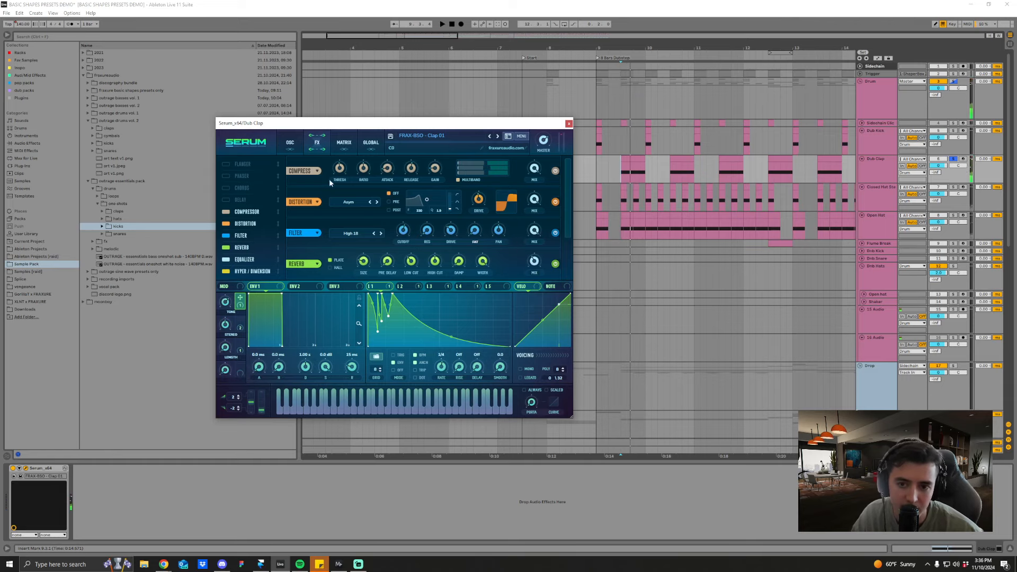
Step: Return to Clap 01's oscillator view, replay the clap and close its Serum window
left_click(290, 142)
key("space")
key("space")
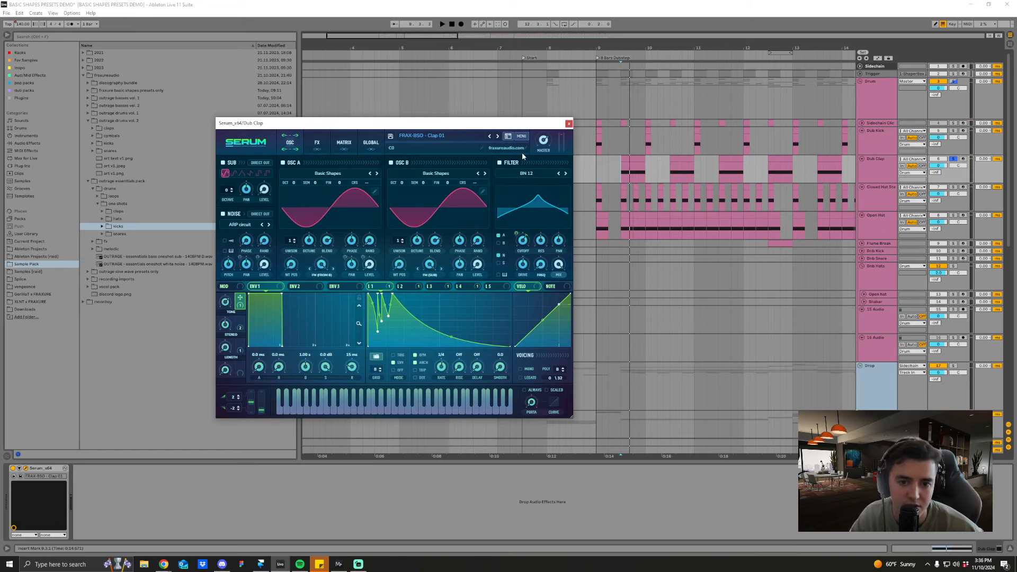
left_click(569, 124)
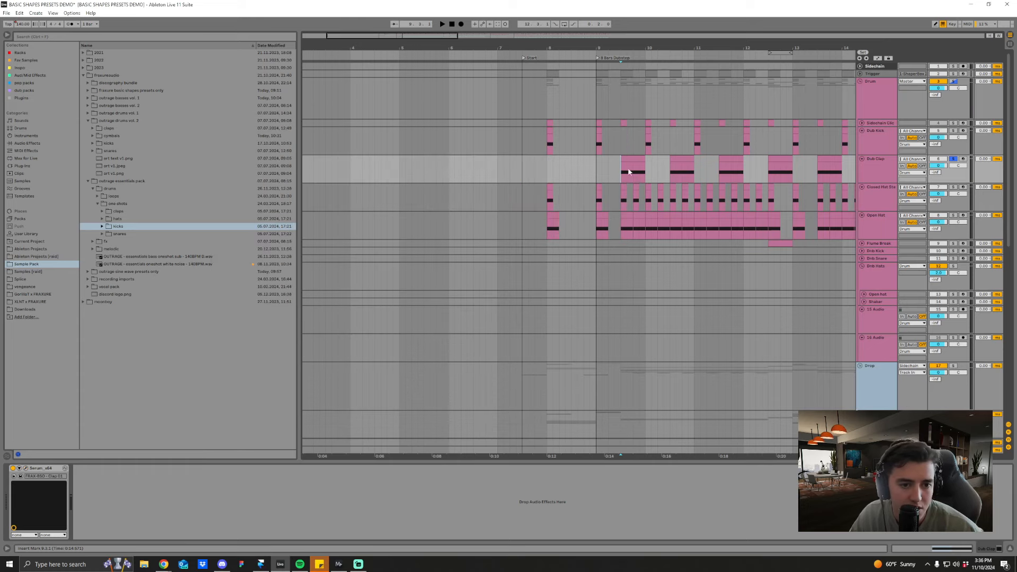
Step: Play the soloed Dub Clap over a wider stretch of the arrangement and unsolo the track
left_click_drag(667, 51, 629, 48)
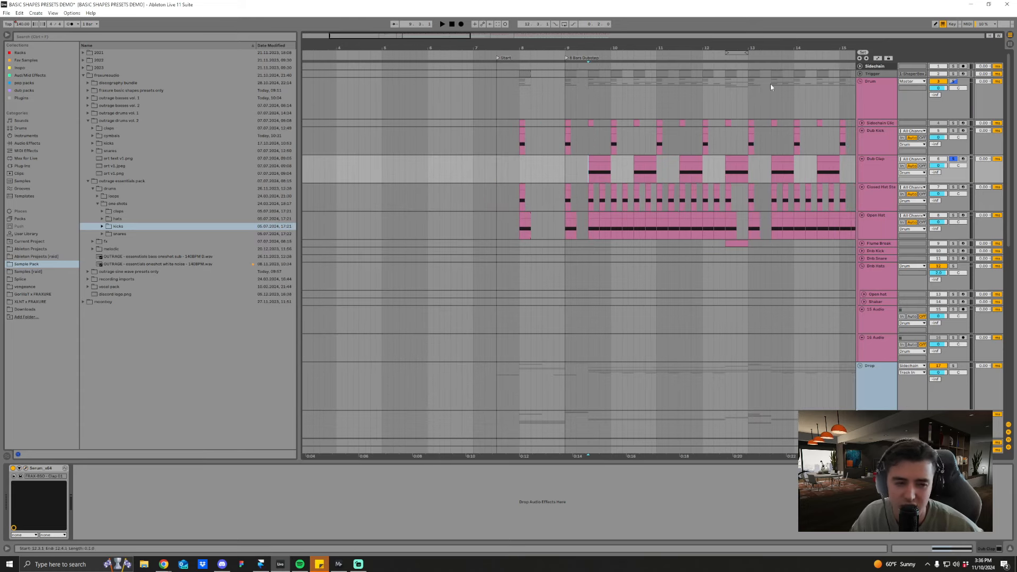
left_click_drag(708, 45, 580, 33)
key("space")
key("space")
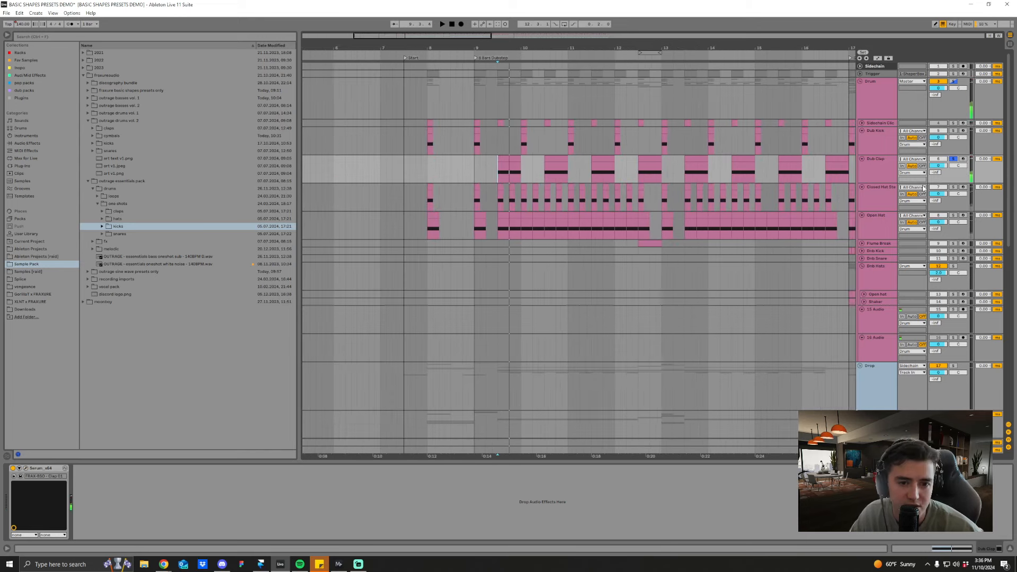
left_click(953, 159)
Step: Add copies of the Dub Kick clip at 9.3 and 10.3 to try a busier kick pattern
left_click_drag(476, 141, 494, 141)
key("Right")
key("Right")
key("Right")
left_click(494, 142)
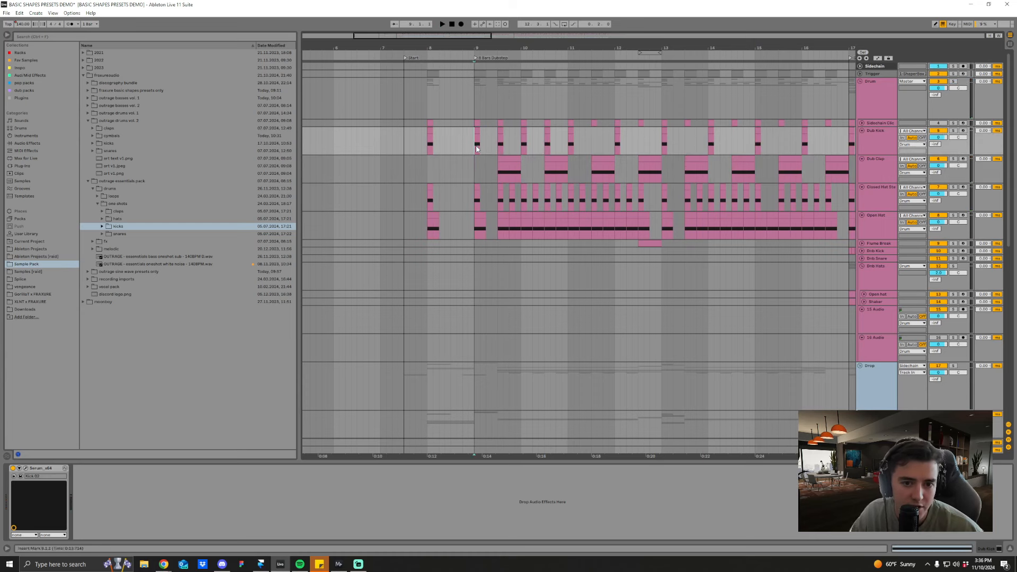
Step: Solo the Drum group and play the drums from the kick at bar 9
key("plus")
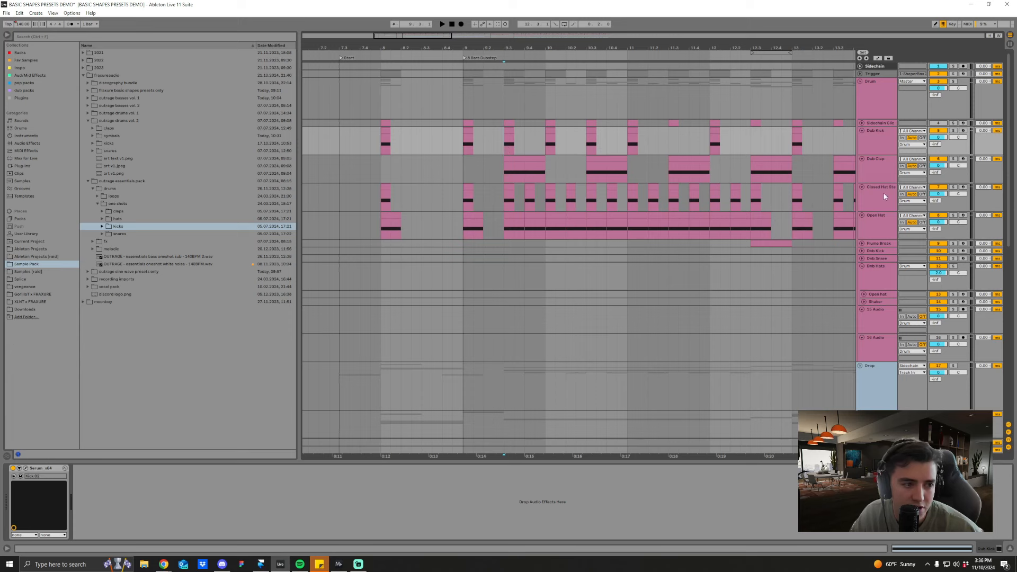
left_click(953, 81)
key("space")
left_click(469, 147)
key("space")
Step: Open the Dub Kick's Serum preset, examine its Transient, Click and Length macros during playback, and close the window
left_click(25, 468)
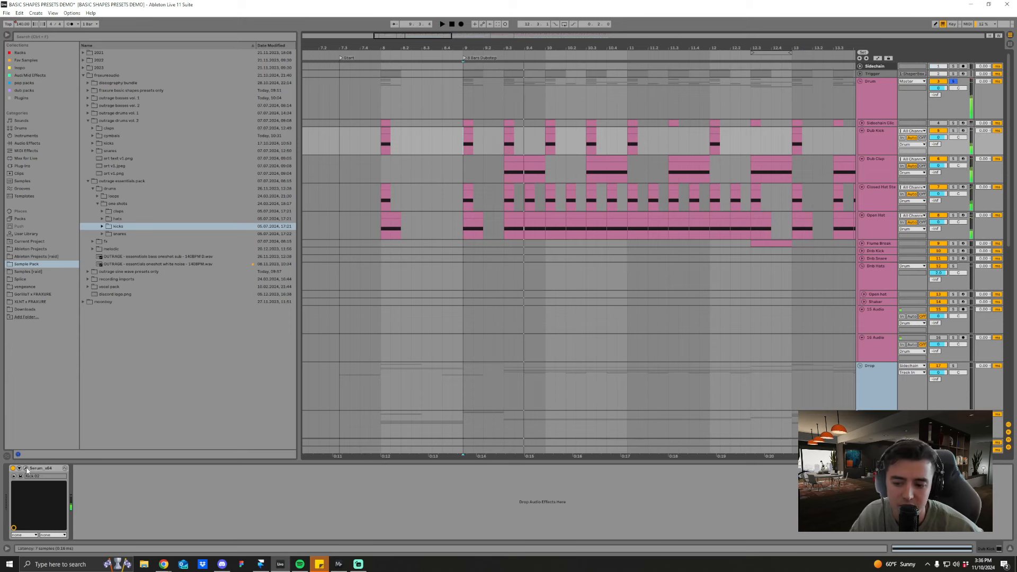
key("space")
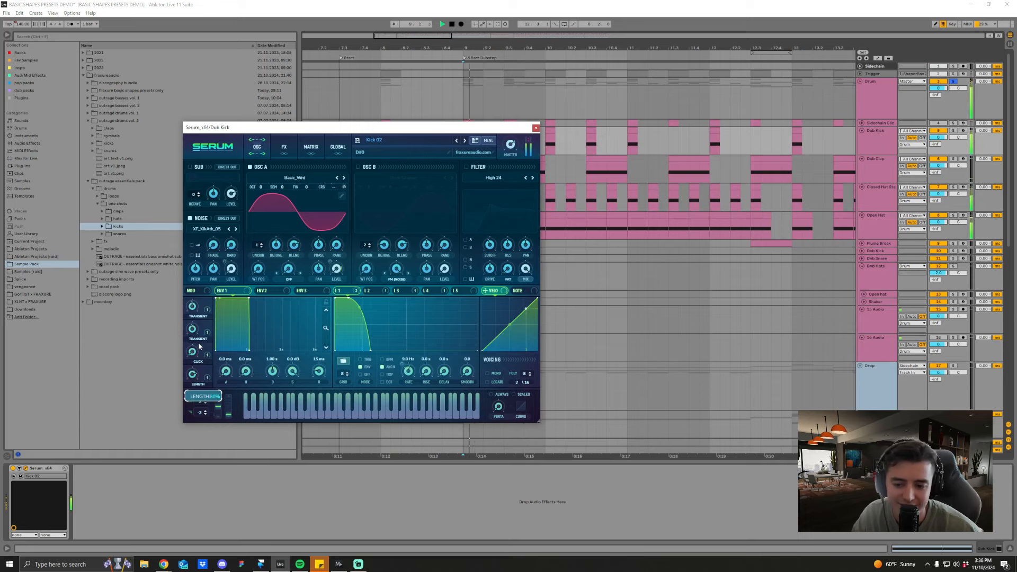
mouse_move(197, 330)
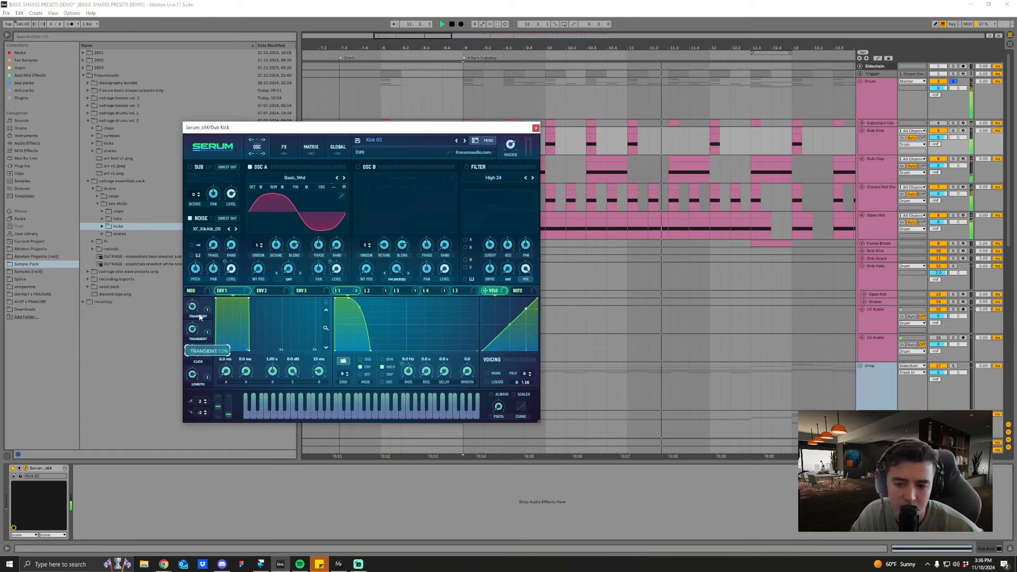
mouse_move(199, 384)
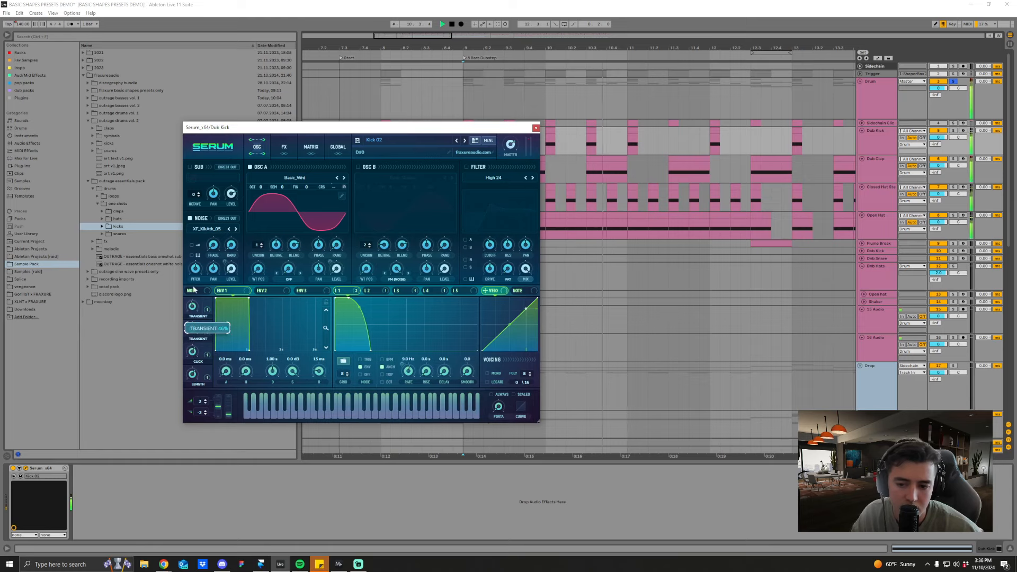
left_click(536, 128)
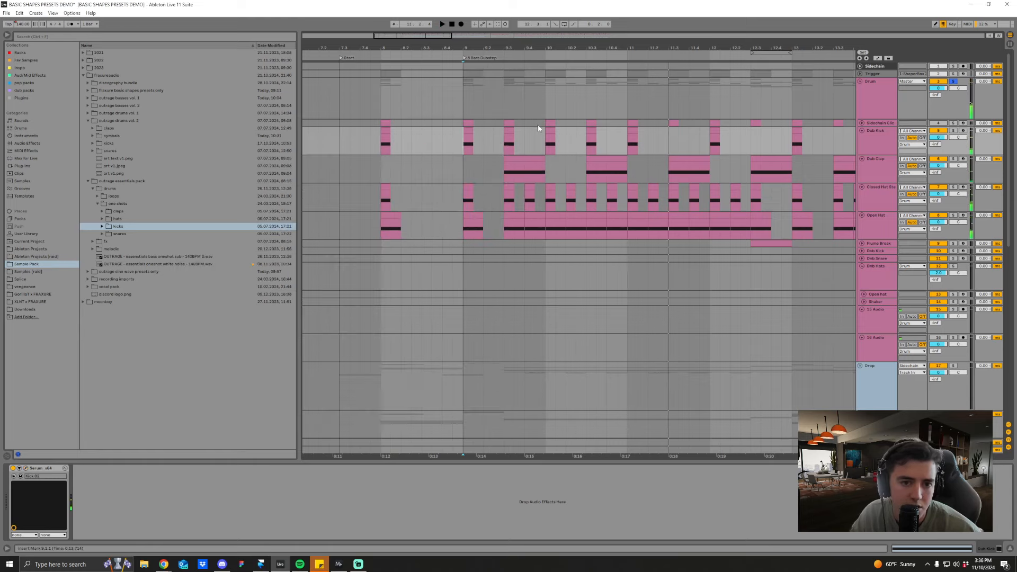
Step: Replay the drums from the kick at 9.3 and unsolo the Drum group
left_click(506, 147)
key("space")
Step: Audition the full mix with the extra kicks from bar 9 and from 9.3
key("space")
key("space")
key("space")
left_click(954, 82)
left_click_drag(558, 49, 556, 43)
key("space")
left_click(484, 150)
key("space")
key("space")
left_click(513, 147)
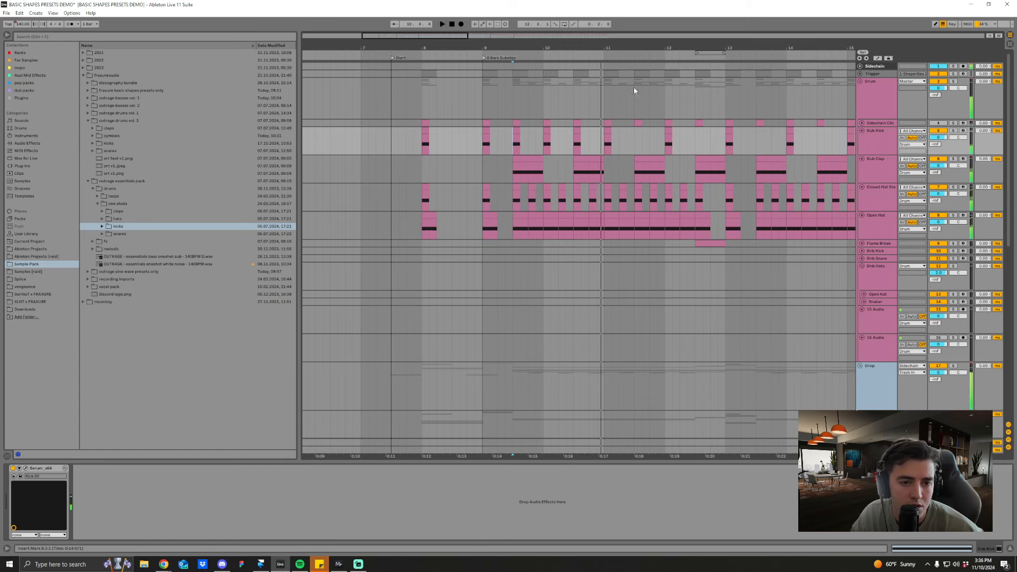
key("space")
left_click_drag(604, 49, 620, 54)
left_click(572, 147)
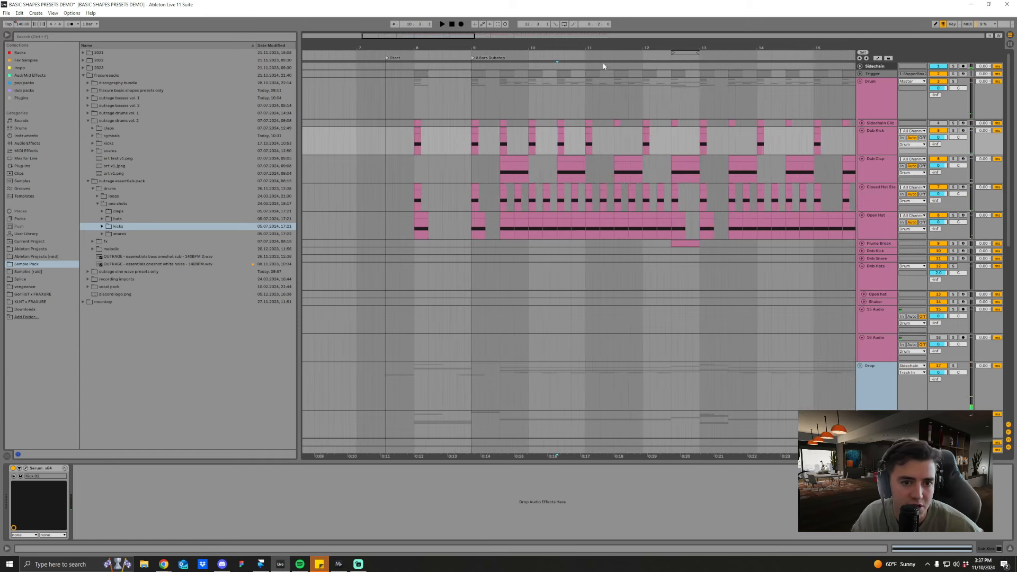
Step: Delete the extra Dub Kick clips at 9.3 and 10.3
left_click(501, 129)
key("Delete")
left_click(560, 129)
key("Delete")
Step: Place the insert marker at the start of the Dub Clap track's first clip at 9.3
left_click(556, 152)
left_click(558, 178)
left_click(502, 178)
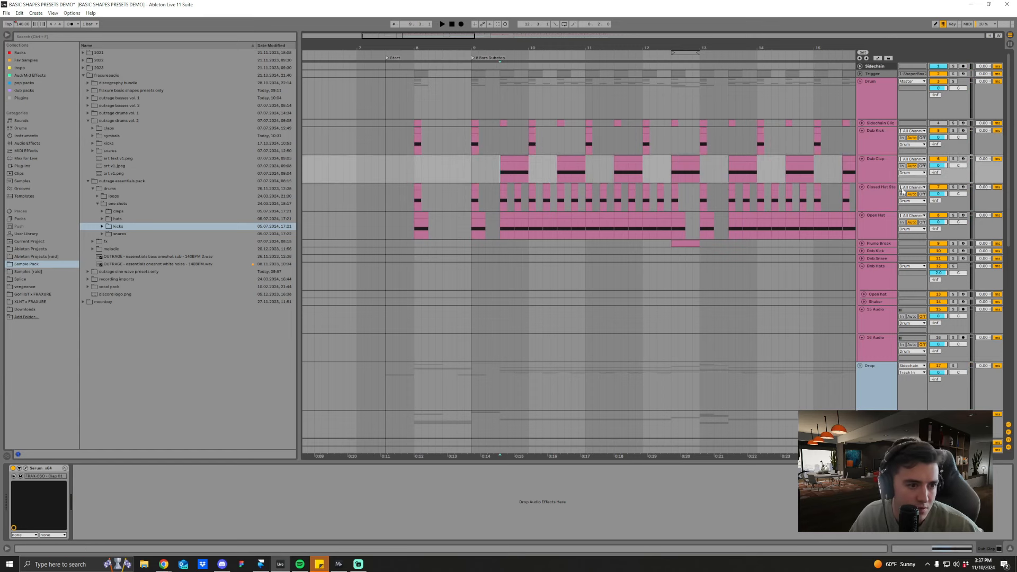
Step: Solo the Closed Hat Stereo track and play it from 9.3
left_click(952, 187)
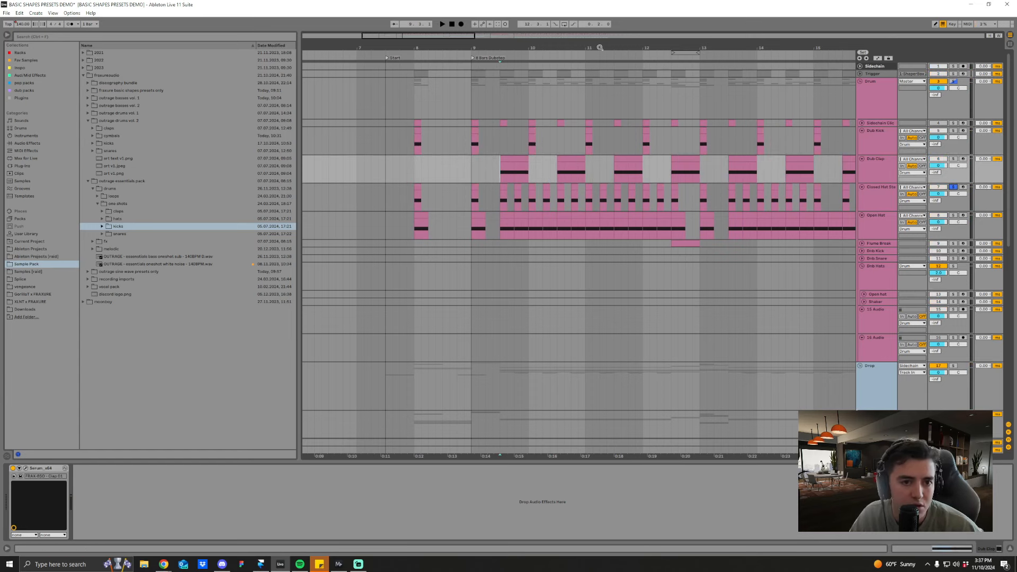
key("minus")
left_click(883, 202)
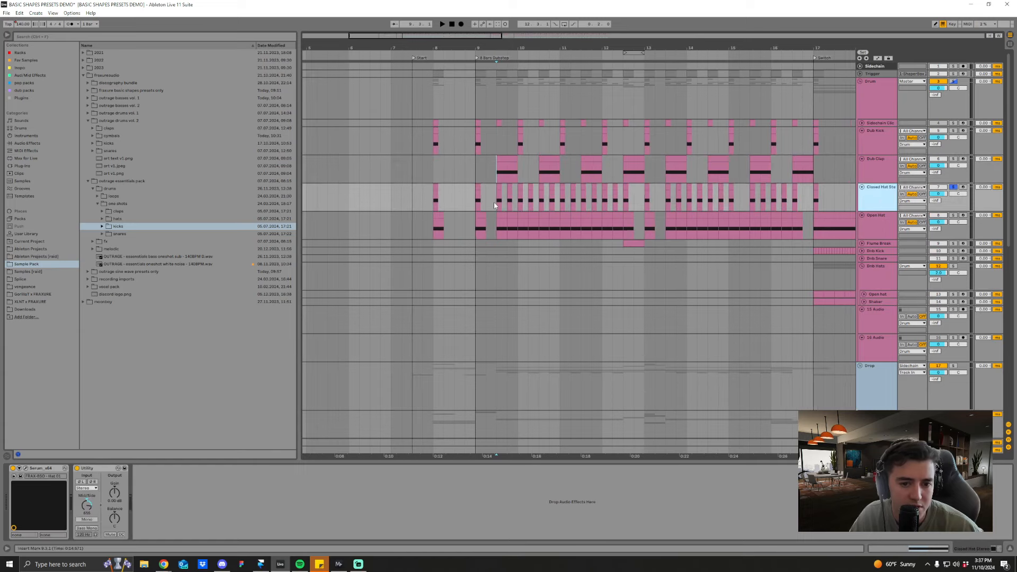
key("space")
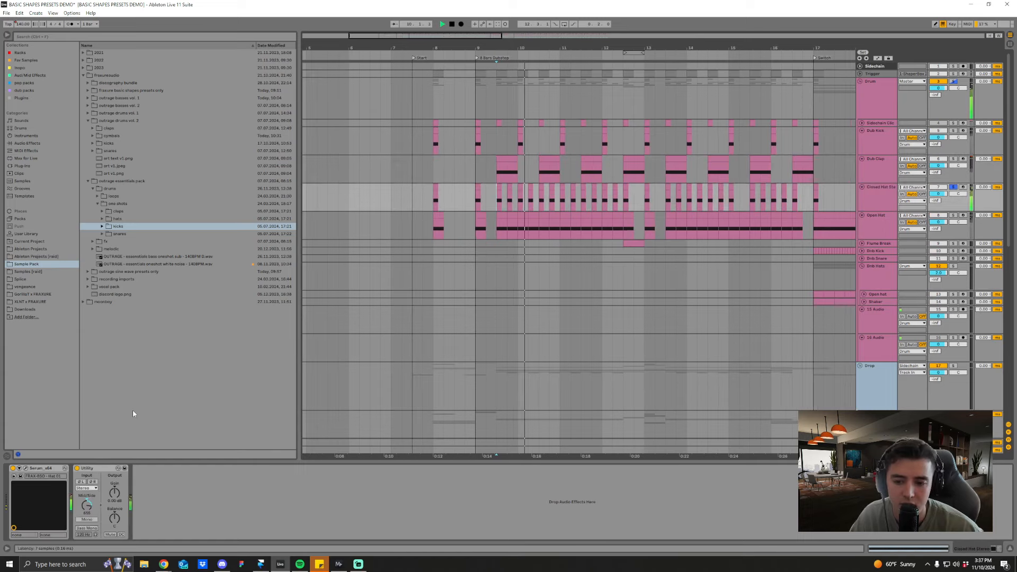
Step: Open the closed hat's Serum preset FRAX-BSD - Hat 01 and replay the track from 9.3
left_click(25, 468)
key("space")
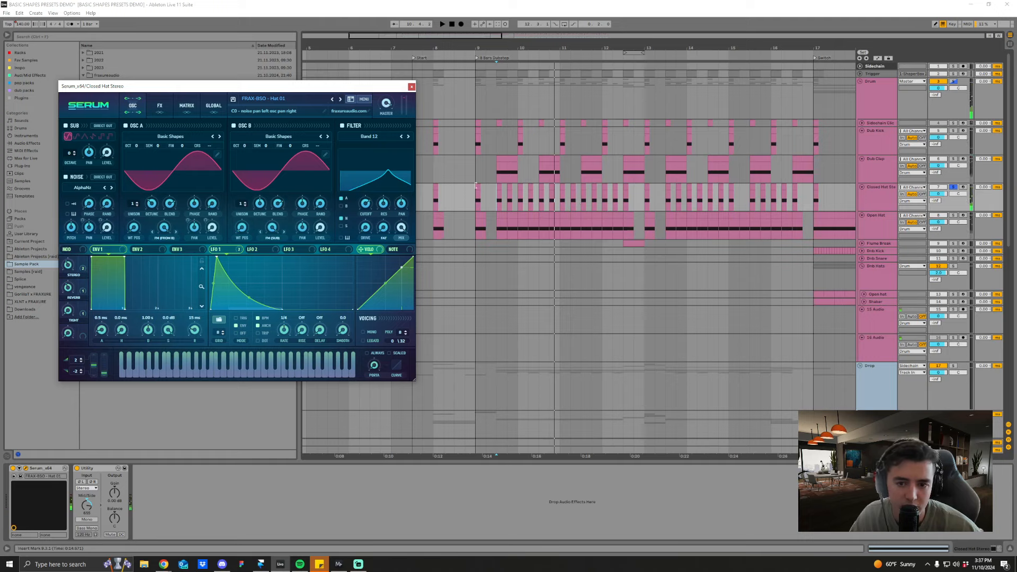
left_click_drag(361, 91, 379, 101)
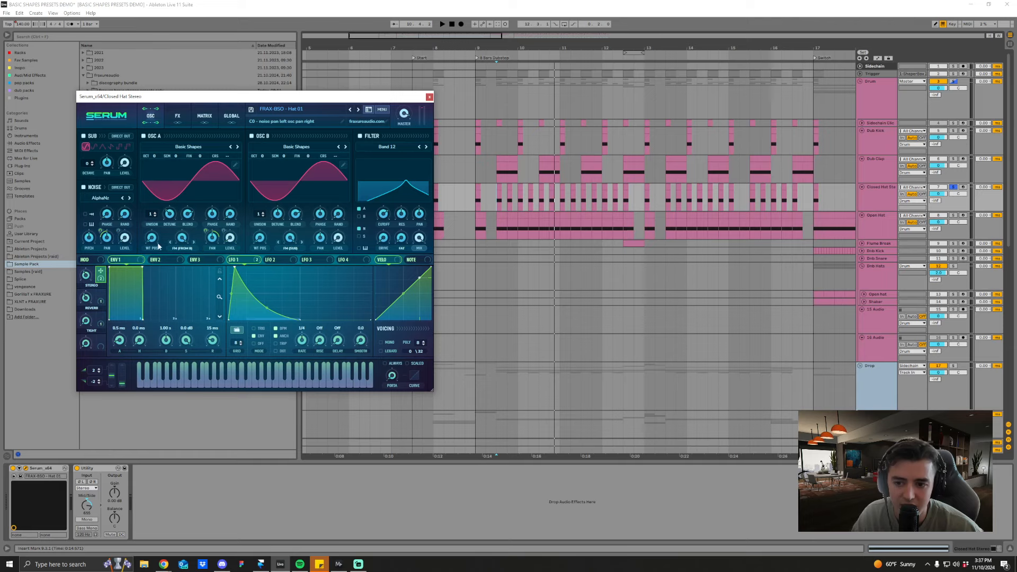
key("space")
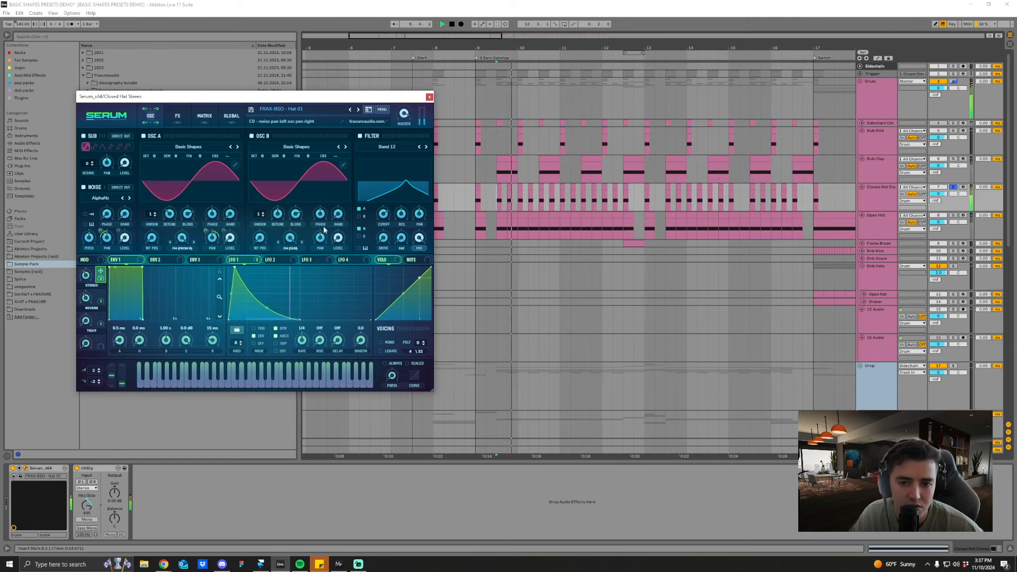
key("space")
Step: Examine the closed hat preset's effects chain, comparing it with the oscillator settings
left_click(178, 117)
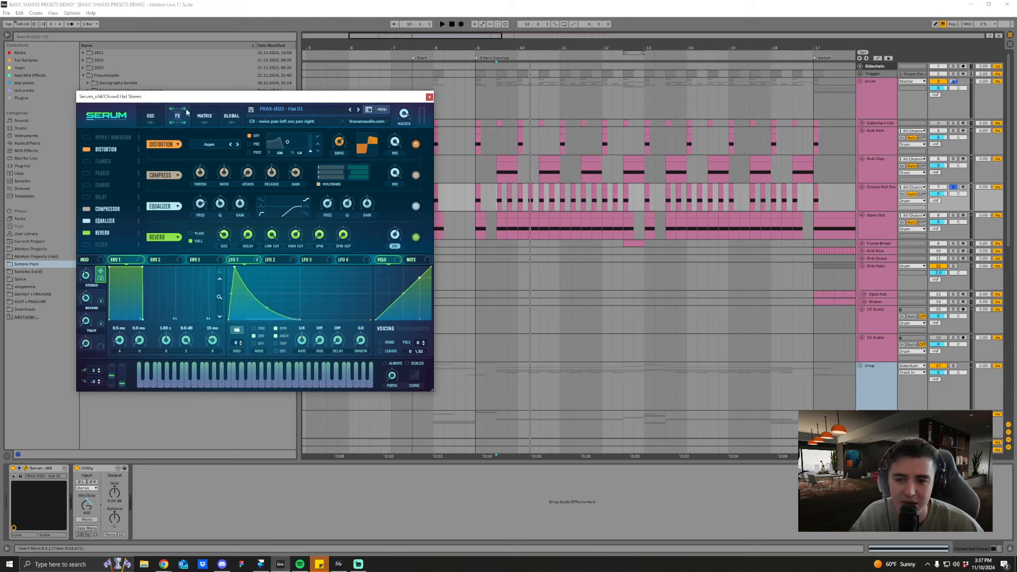
left_click(157, 117)
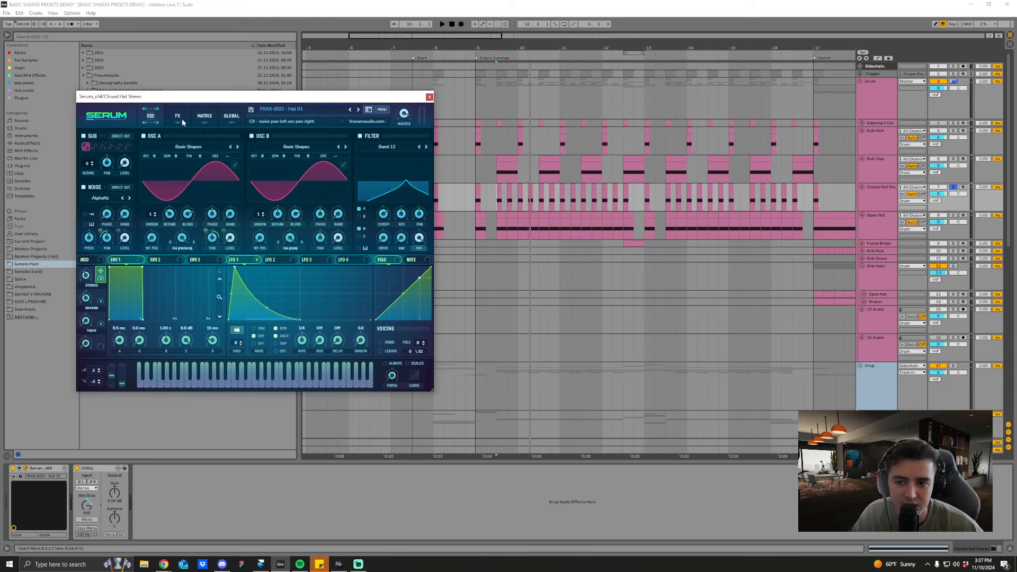
left_click(184, 122)
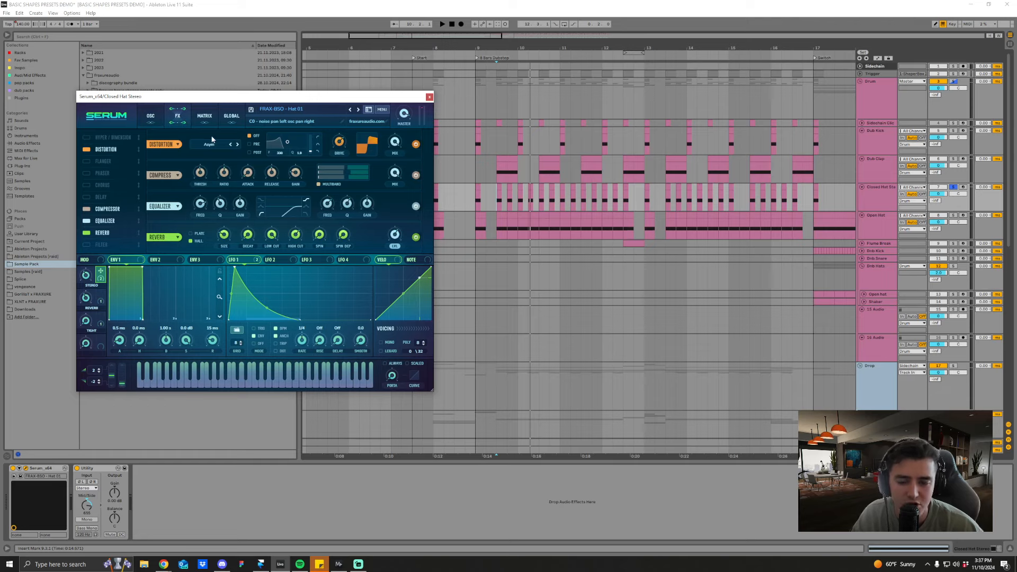
left_click(154, 121)
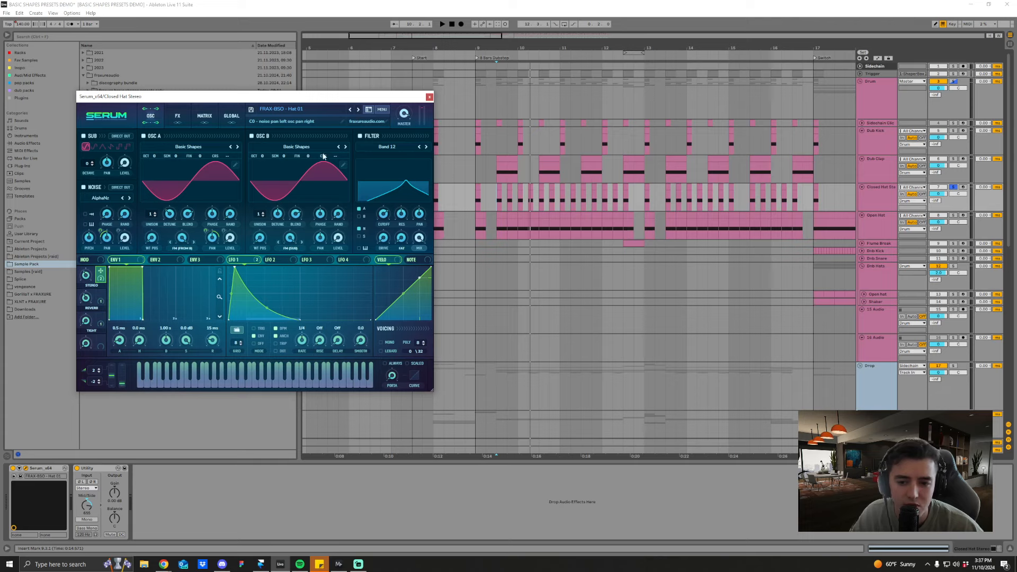
Step: Audition the closed hat from 9.3 while setting its Tight macro to 61%
key("space")
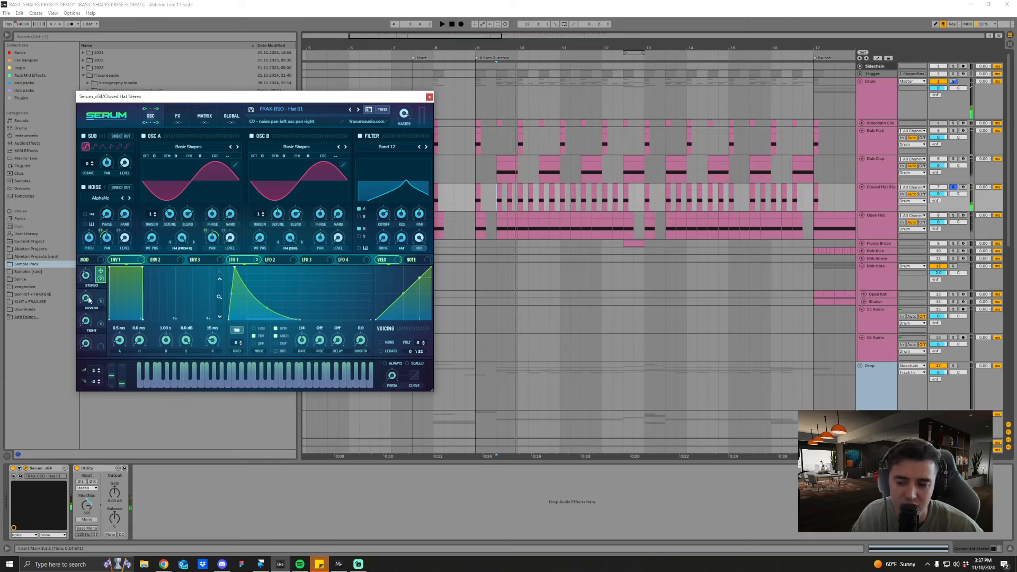
key("space")
mouse_move(90, 292)
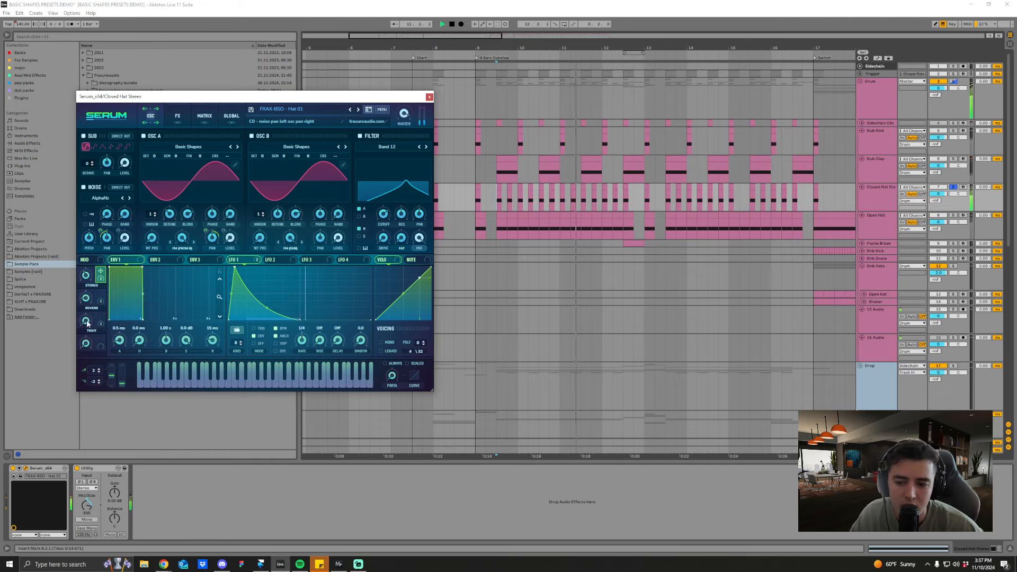
key("space")
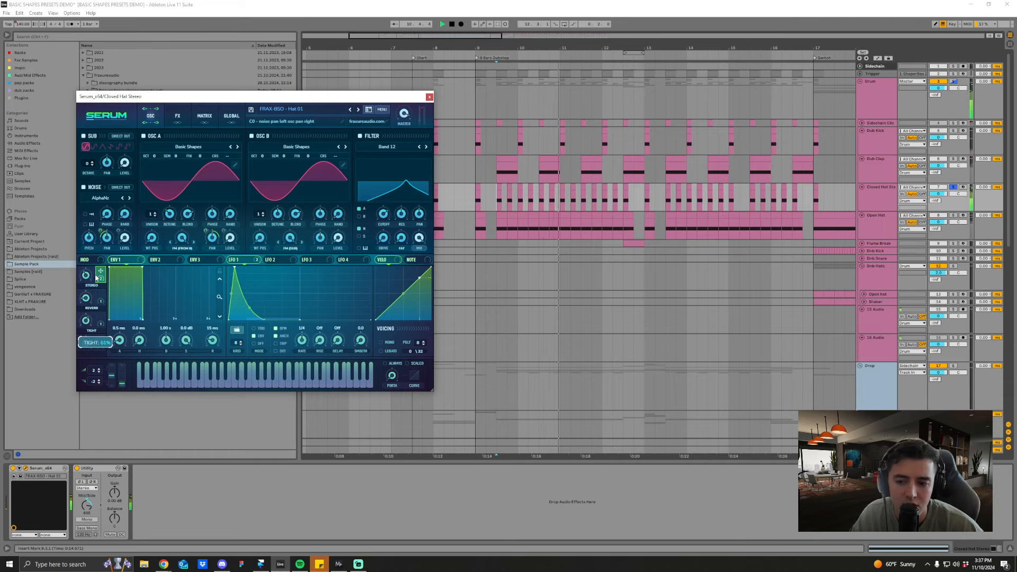
key("space")
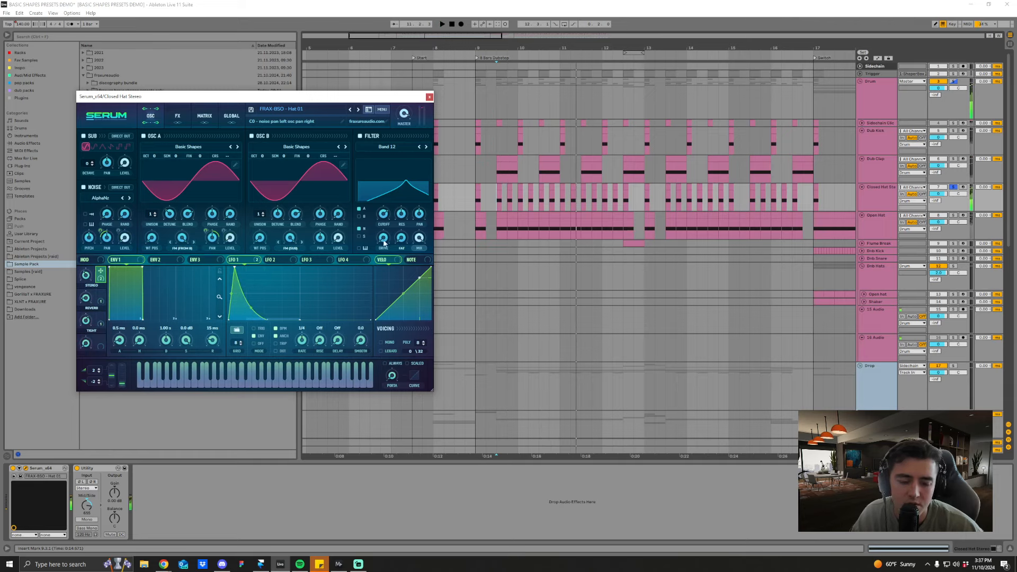
key("space")
key("space")
Step: Solo the Open Hat track and play its clips from bar 9
left_click(954, 215)
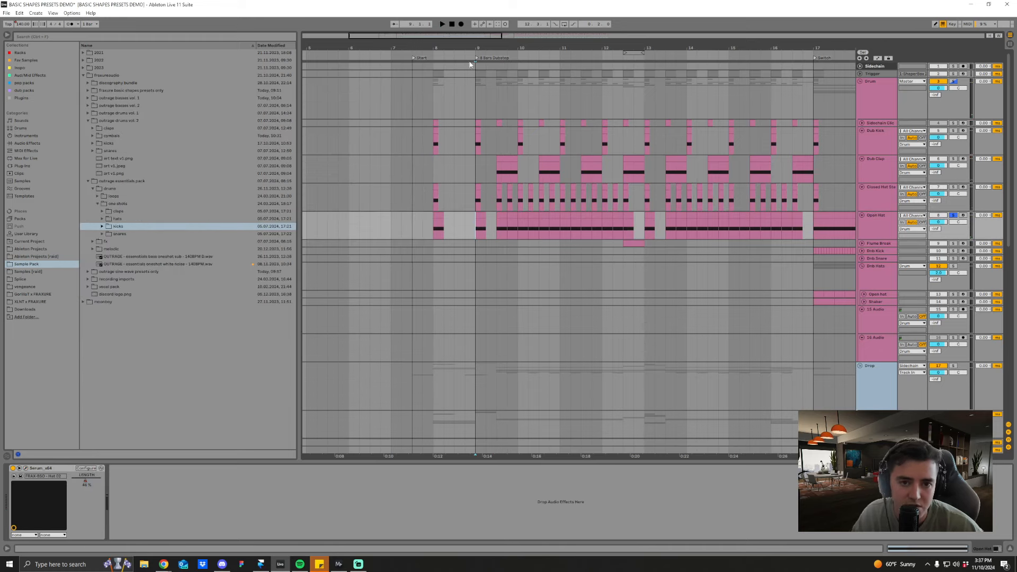
left_click_drag(477, 48, 475, 47)
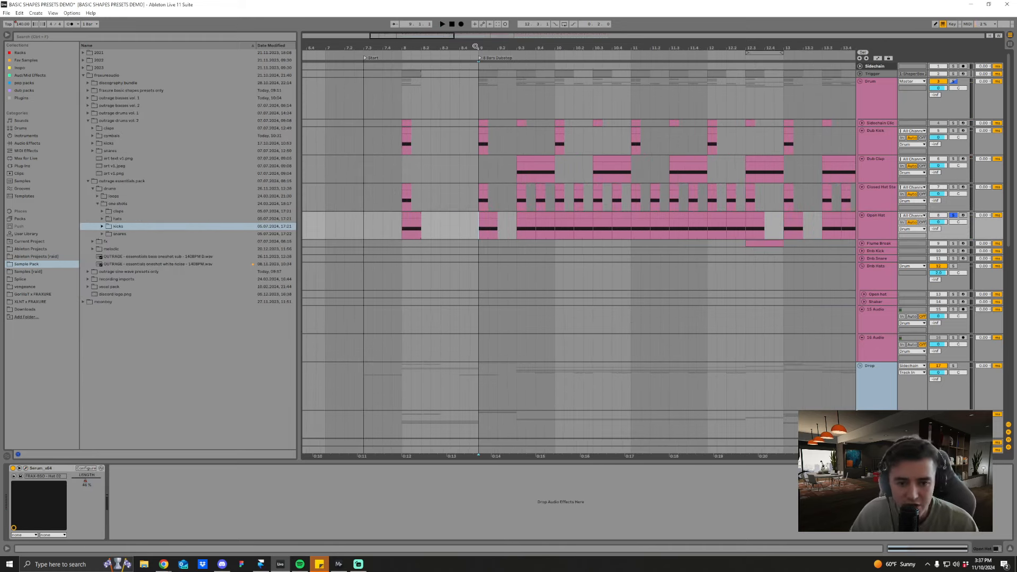
left_click_drag(510, 45, 542, 40)
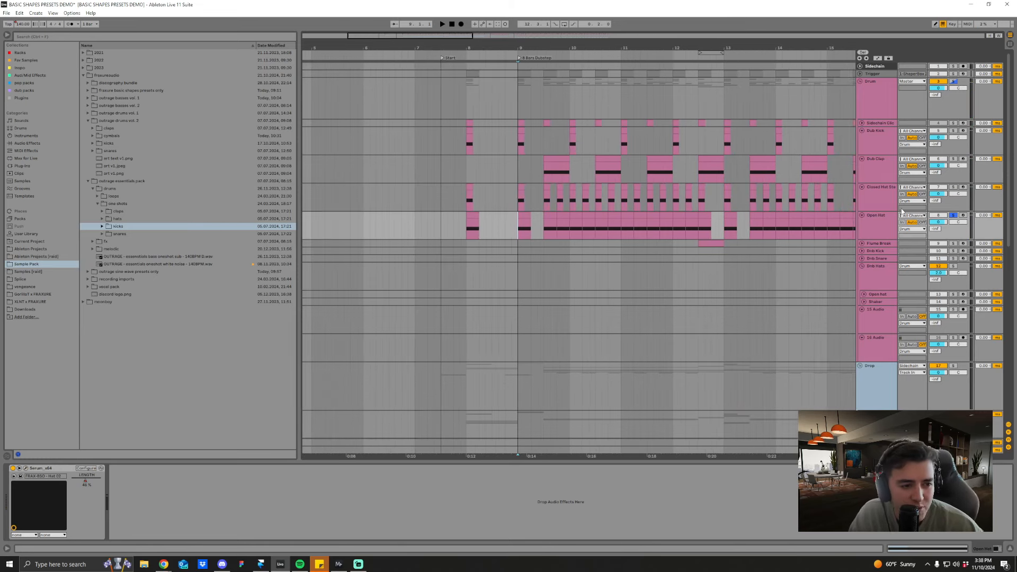
left_click(676, 213)
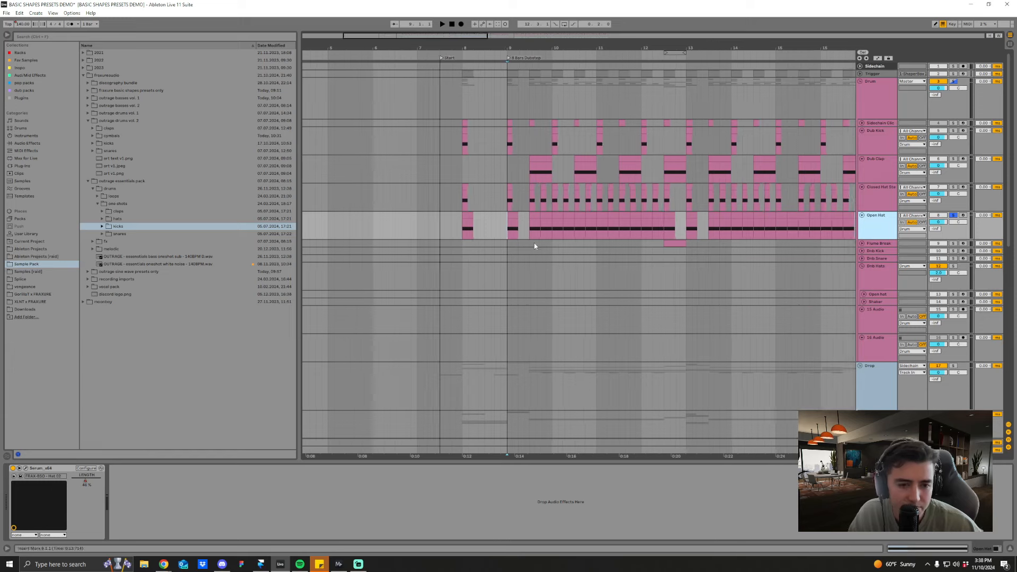
left_click(526, 231)
left_click_drag(560, 51, 561, 47)
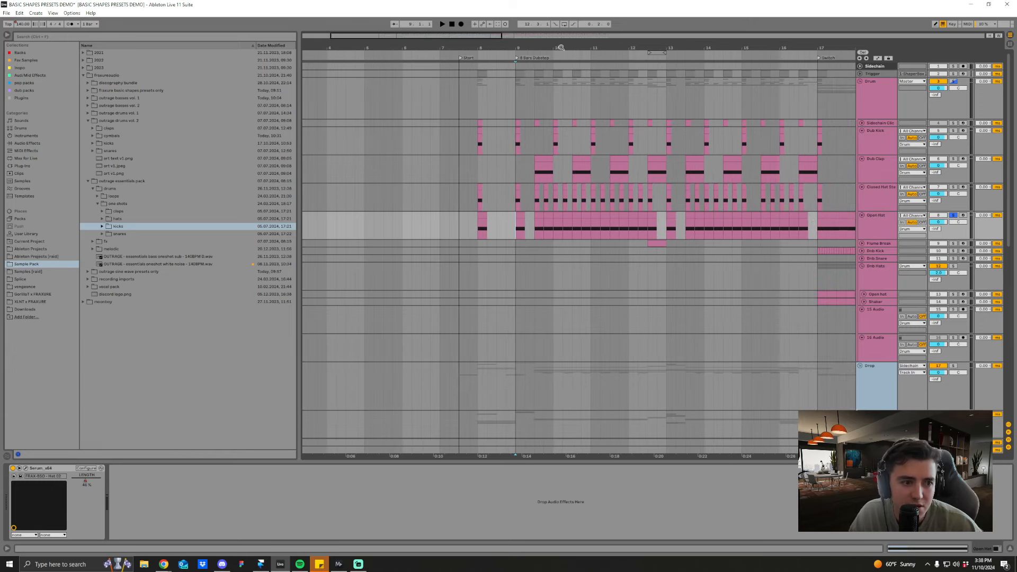
left_click(520, 231)
key("space")
Step: Open the Open Hat's Serum preset FRAX-BSD - Hat 02 and audition the track from 9.3
left_click(25, 469)
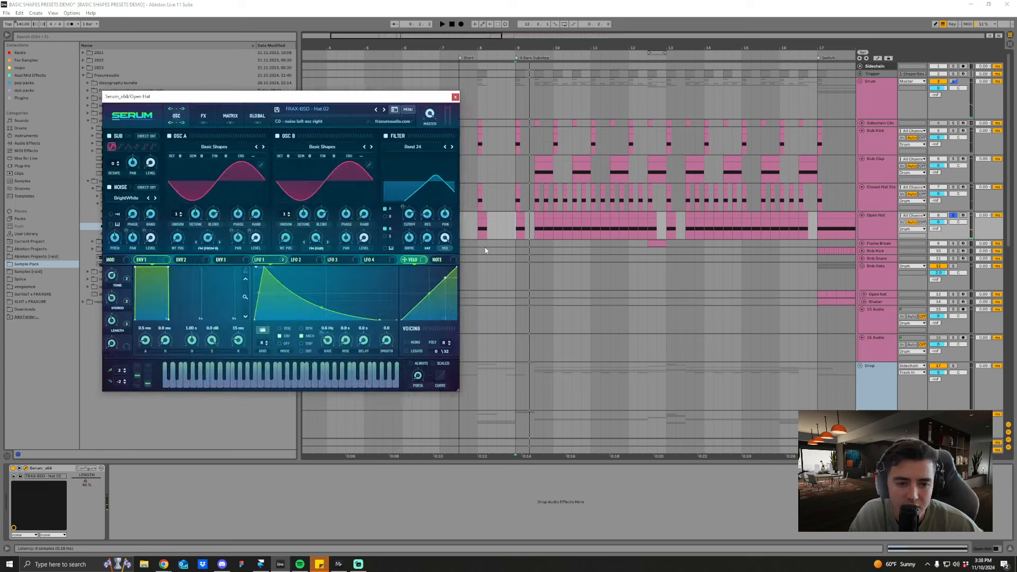
left_click(530, 227)
key("space")
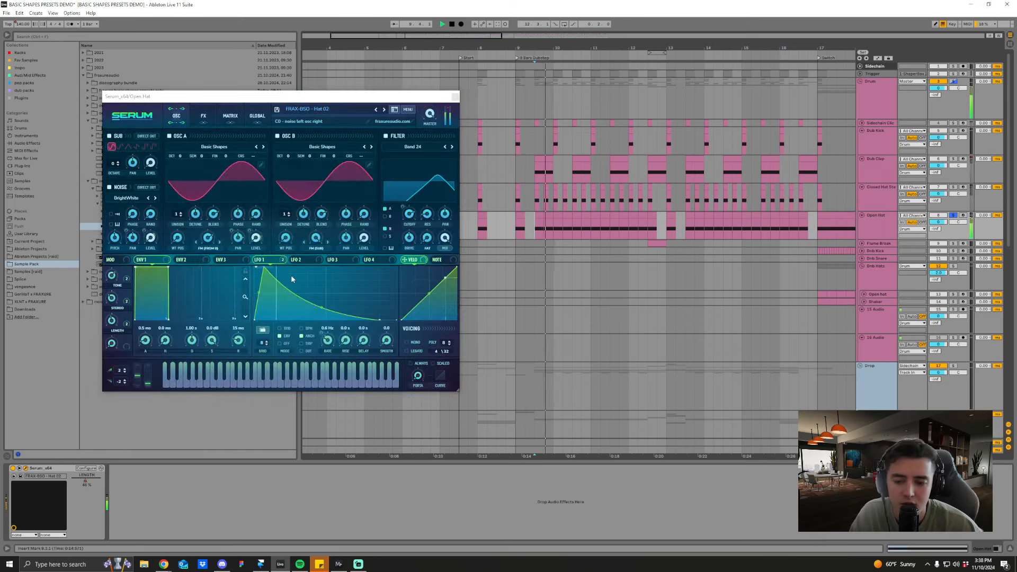
key("space")
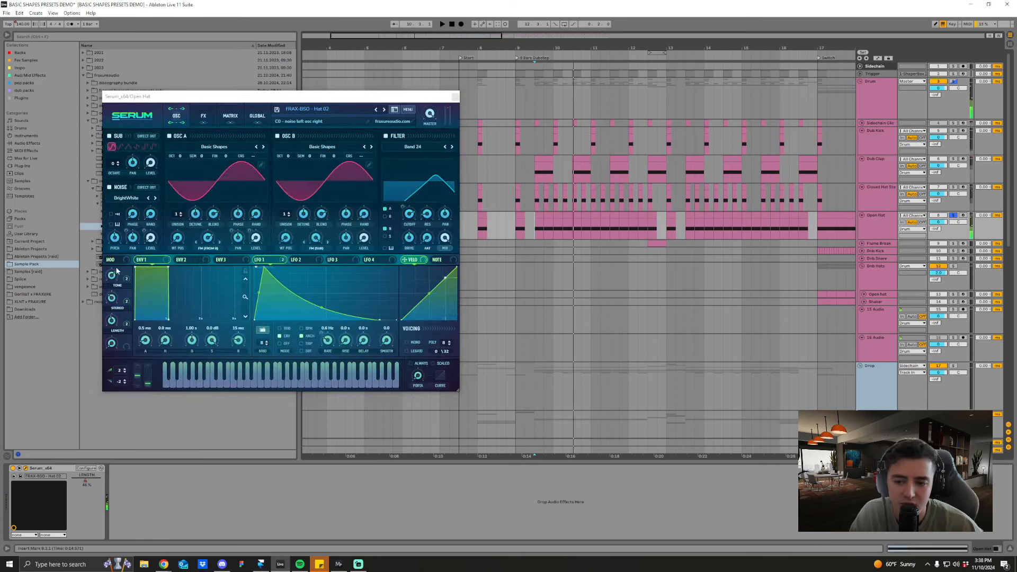
key("space")
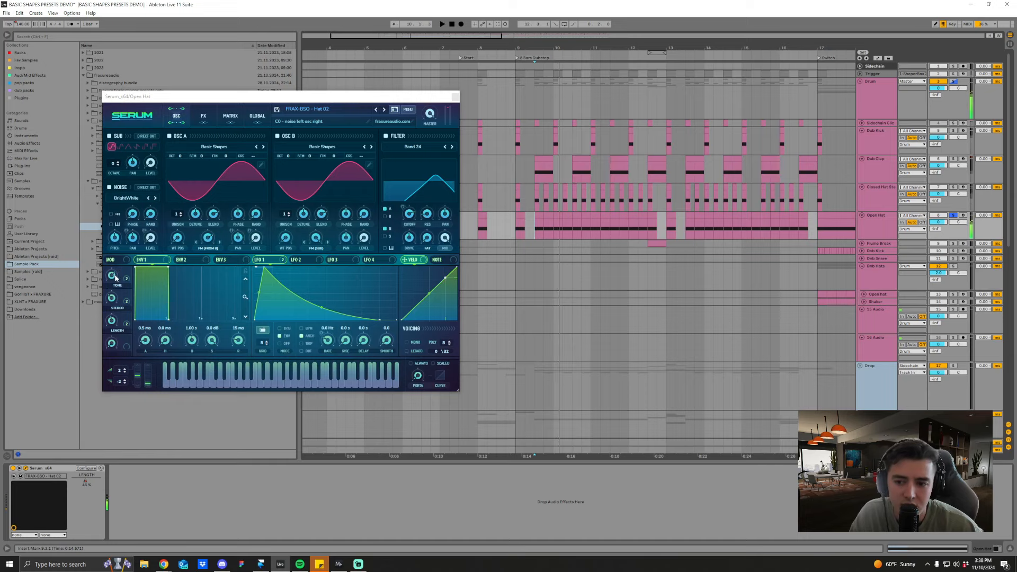
Step: Try different Tone and Length macro settings on the open hat during playback, and re-enable the overridden automation
left_click_drag(112, 279, 119, 301)
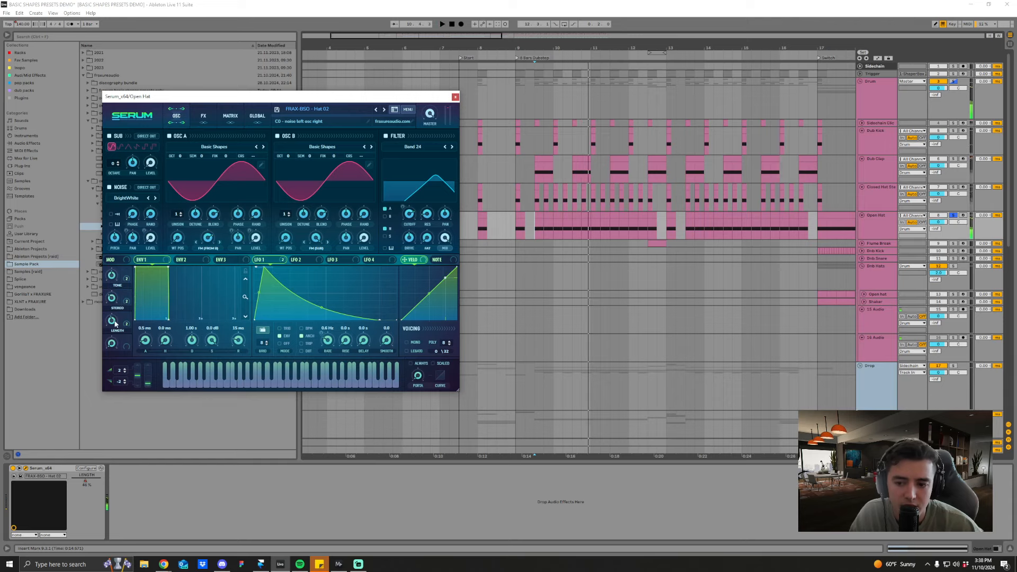
left_click_drag(111, 324, 119, 307)
key("space")
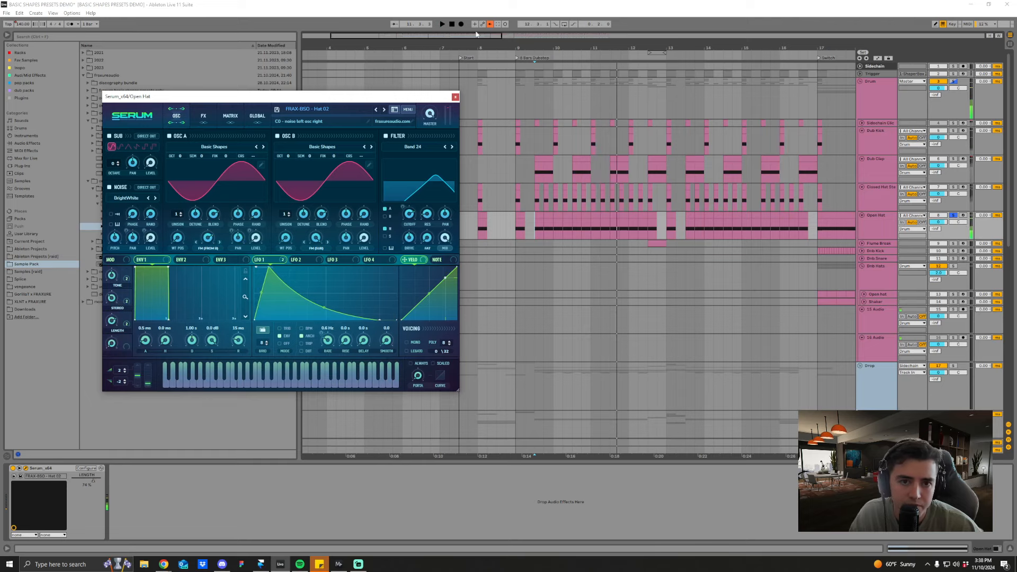
left_click(562, 183)
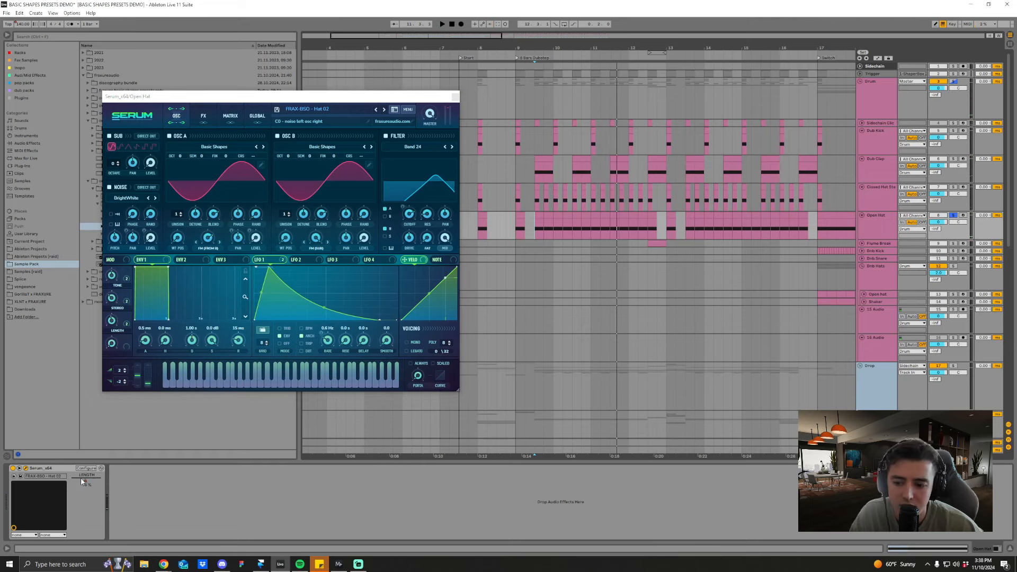
Step: Show the automation lanes and audition the Open Hat's Length automation at the Switch section from bar 17
key("a")
left_click_drag(701, 50, 494, 49)
left_click(569, 222)
key("space")
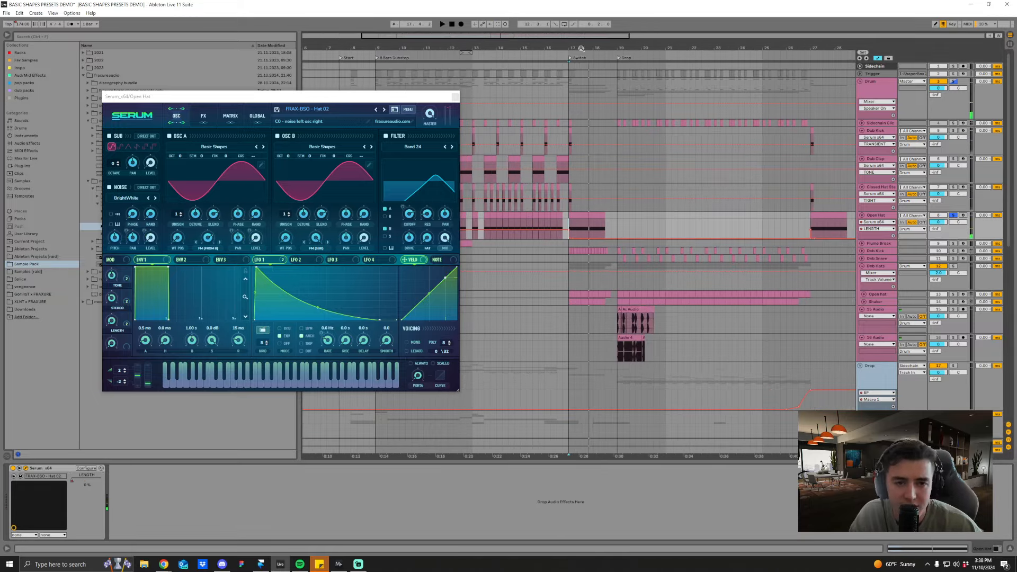
left_click_drag(581, 48, 581, 182)
key("space")
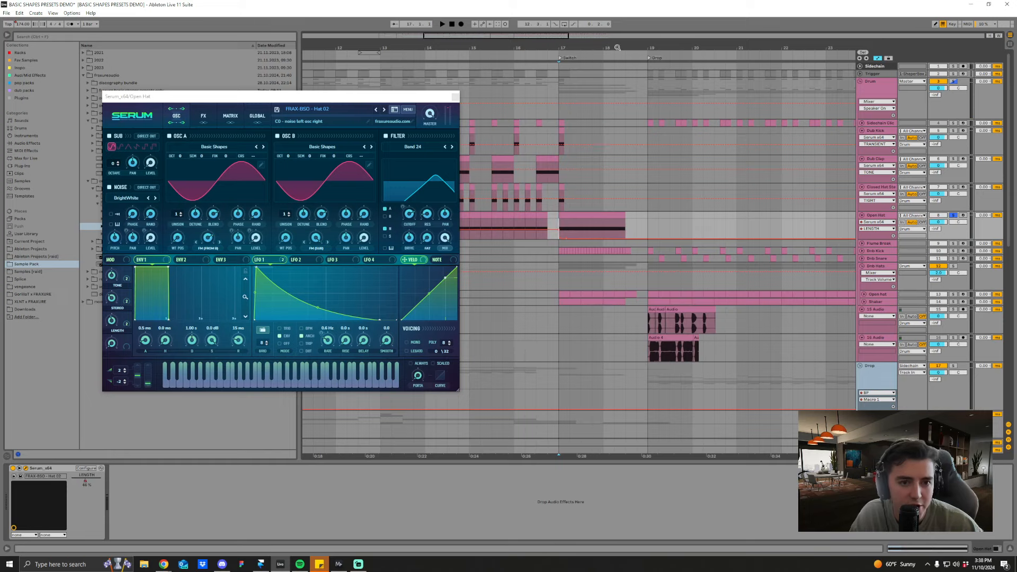
left_click_drag(617, 48, 606, 33)
key("space")
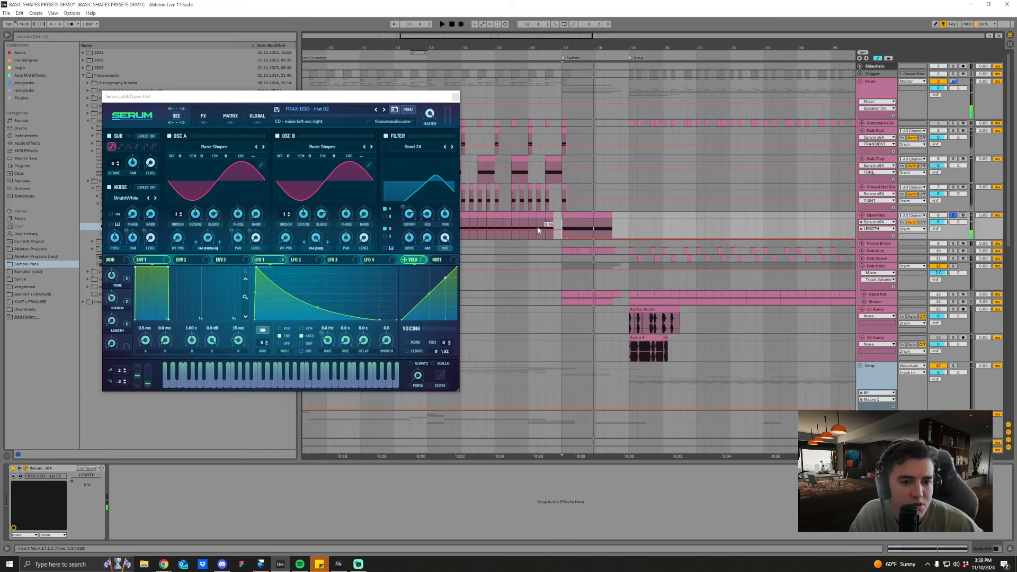
Step: Compare the open hat played from bar 15 with bar 17, and close its Serum window
left_click(546, 225)
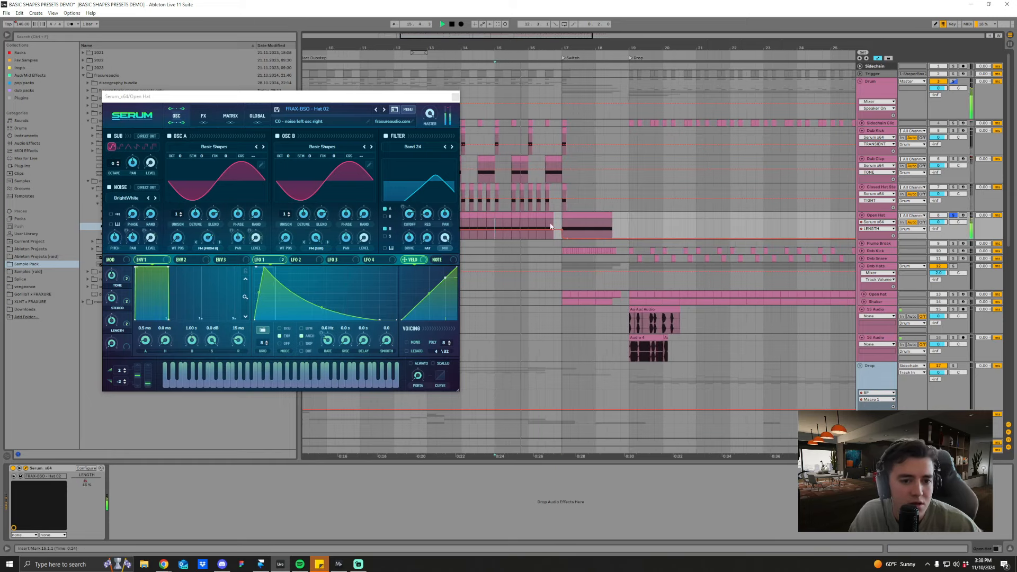
key("space")
key("space")
left_click(560, 225)
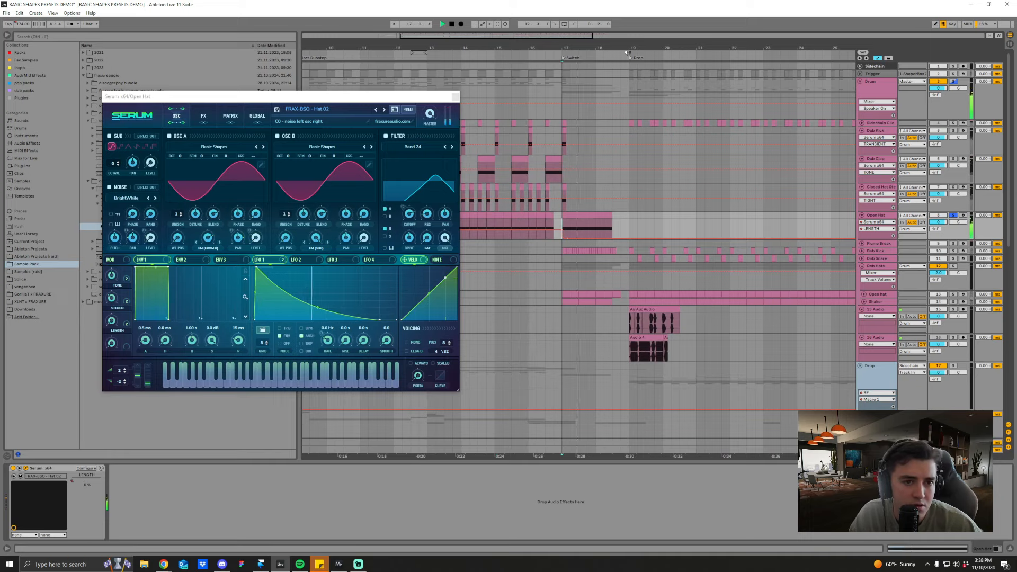
left_click_drag(565, 47, 581, 33)
left_click(455, 97)
Step: Unfold the Dnb Kick and Dnb Snare tracks and place the insert marker at the Drop on bar 19
left_click_drag(673, 50, 665, 45)
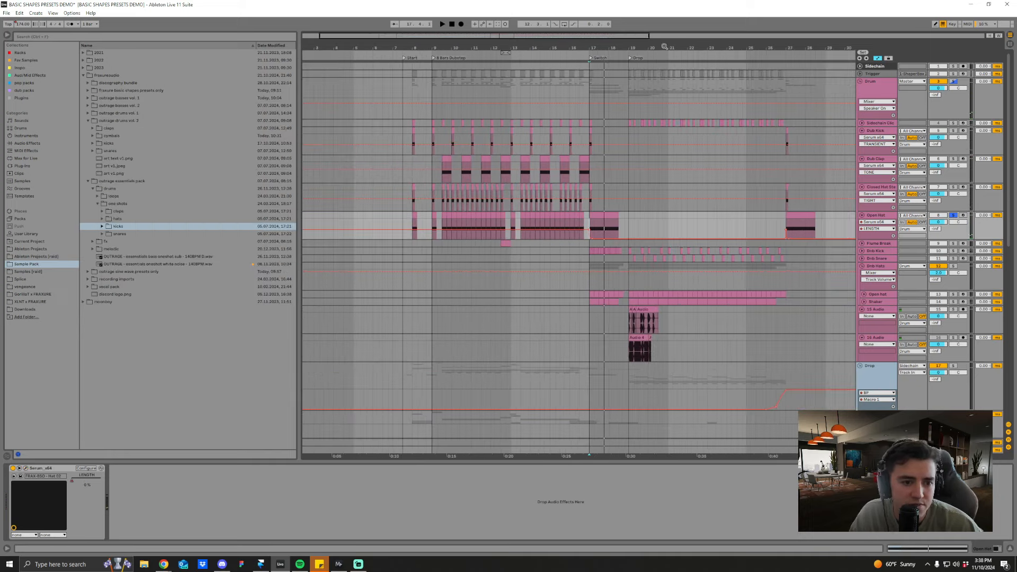
scroll(662, 245, "down", 1)
left_click(862, 224)
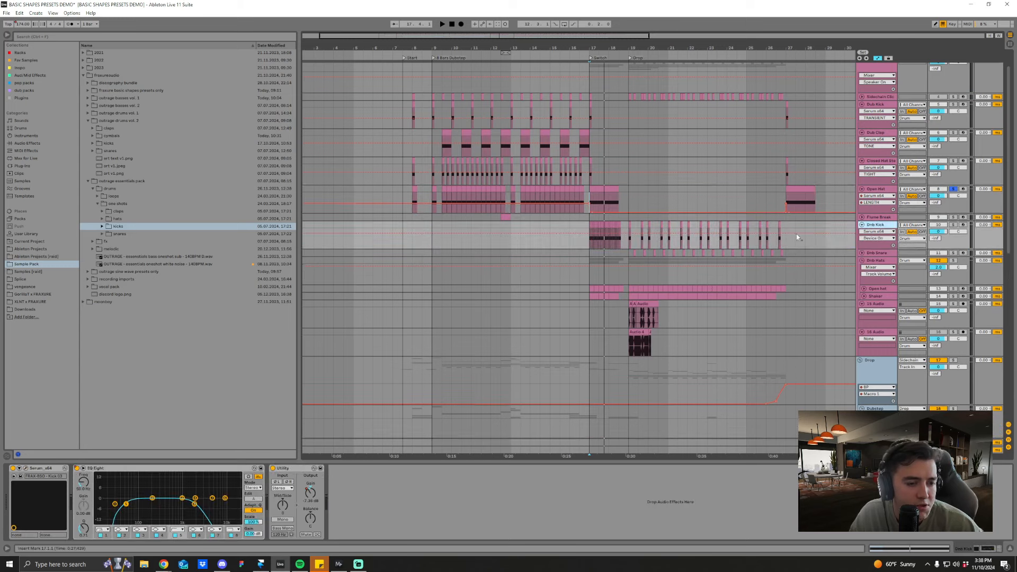
left_click_drag(609, 49, 605, 42)
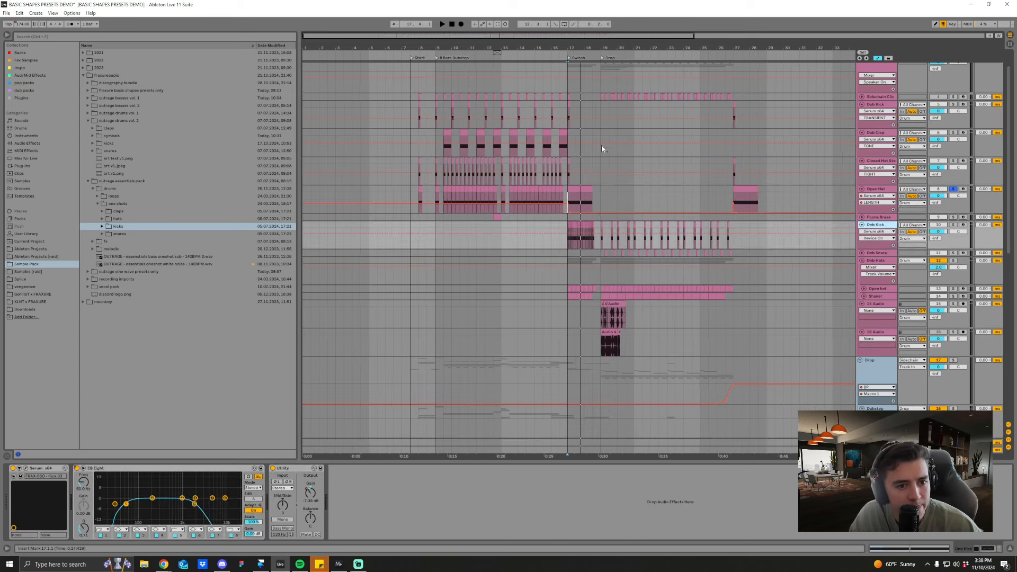
left_click(601, 253)
left_click(861, 254)
Step: Solo the Dnb Kick track, audition it from bar 19 and open its Serum preset FRAX-BSD - Kick 03
left_click_drag(628, 47, 626, 79)
left_click(953, 225)
key("space")
key("space")
left_click(25, 468)
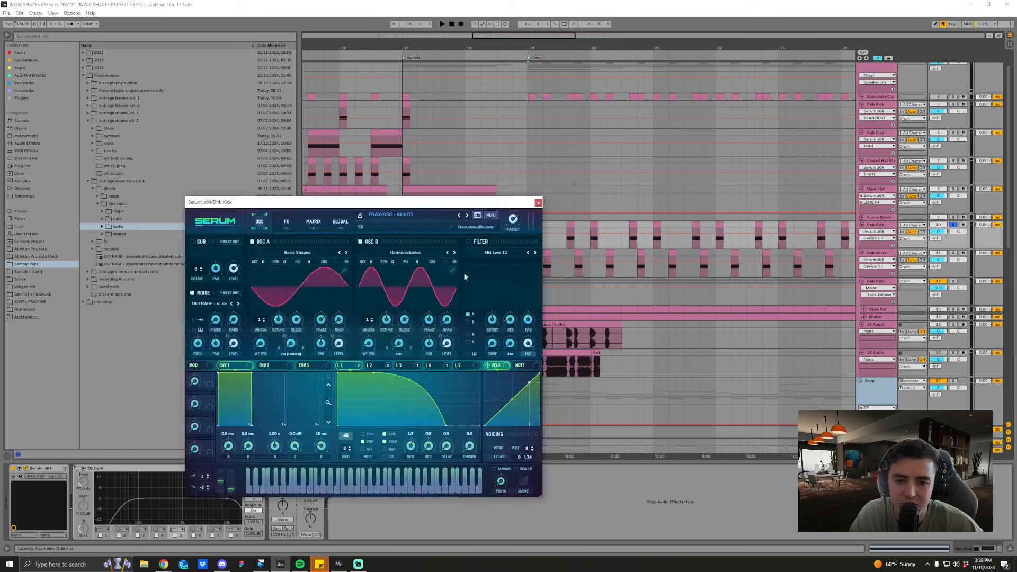
Step: Examine LFO 1 and LFO 2 of the Dnb Kick's Serum preset and play the kick from the Drop
left_click_drag(384, 203, 349, 162)
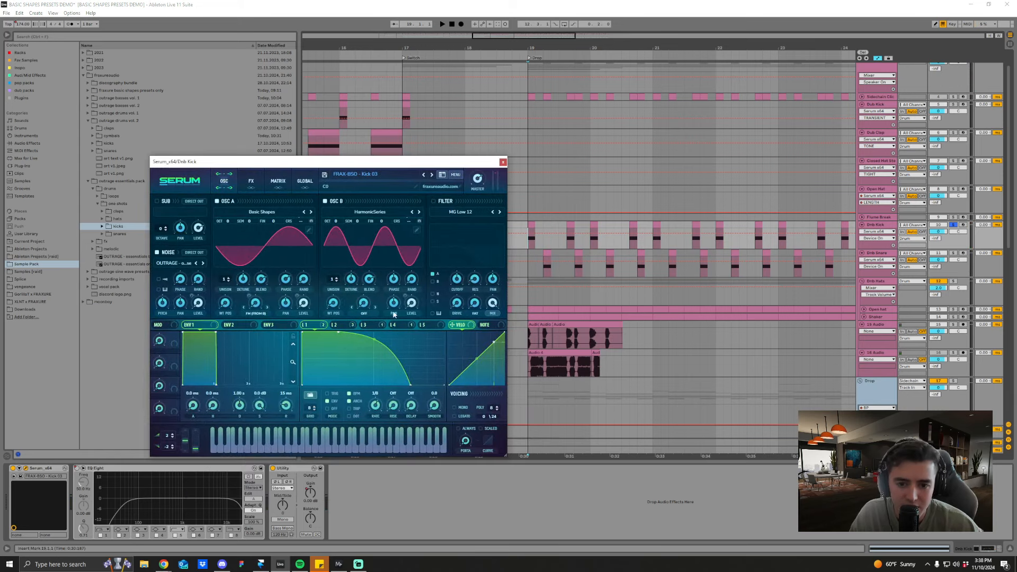
left_click(323, 326)
left_click(340, 325)
left_click(316, 325)
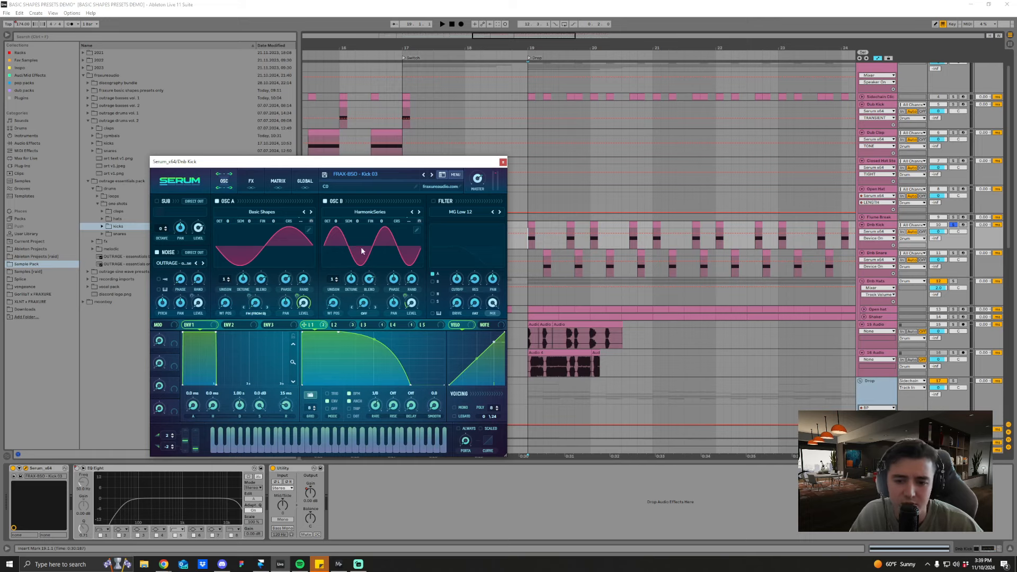
key("space")
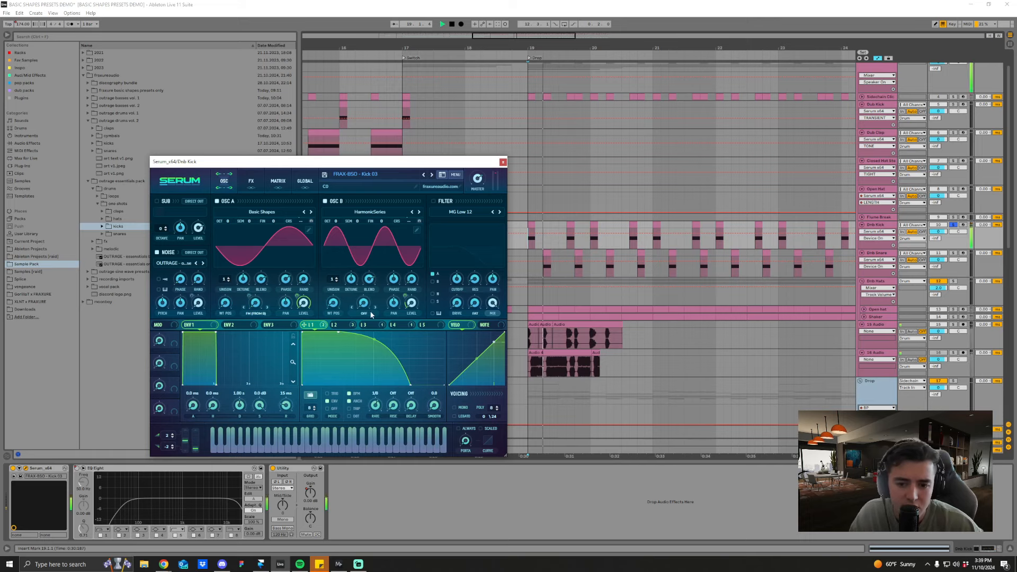
Step: View LFO 2, LFO 4 and the effects rack of the Kick 03 preset, and close its Serum window
left_click(345, 326)
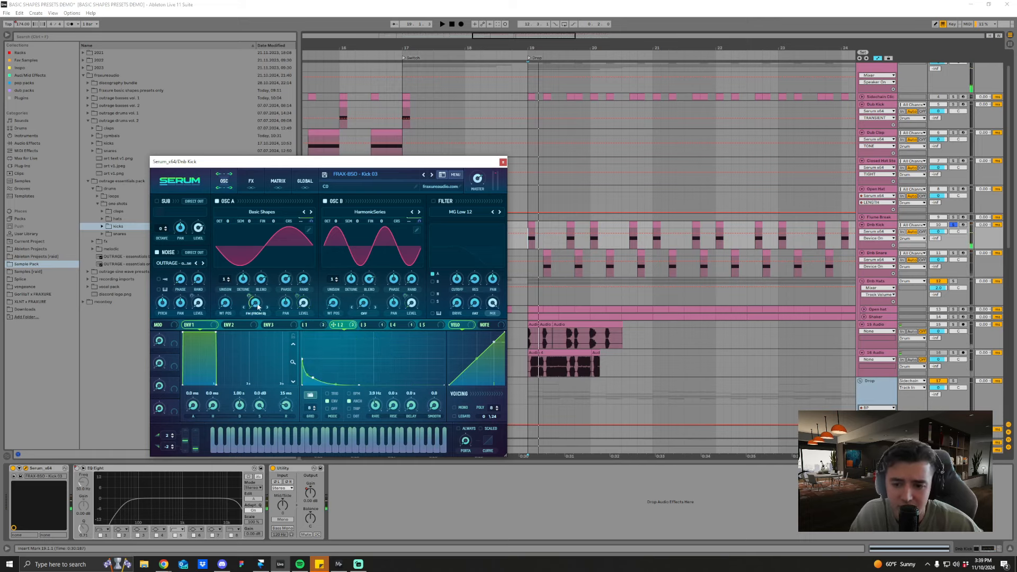
left_click(392, 325)
left_click(247, 182)
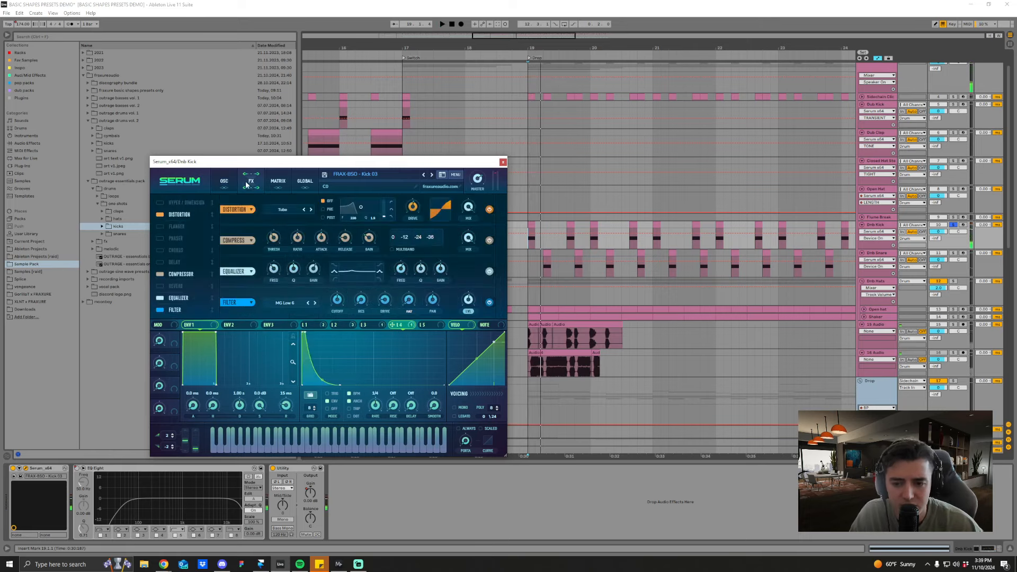
left_click(223, 182)
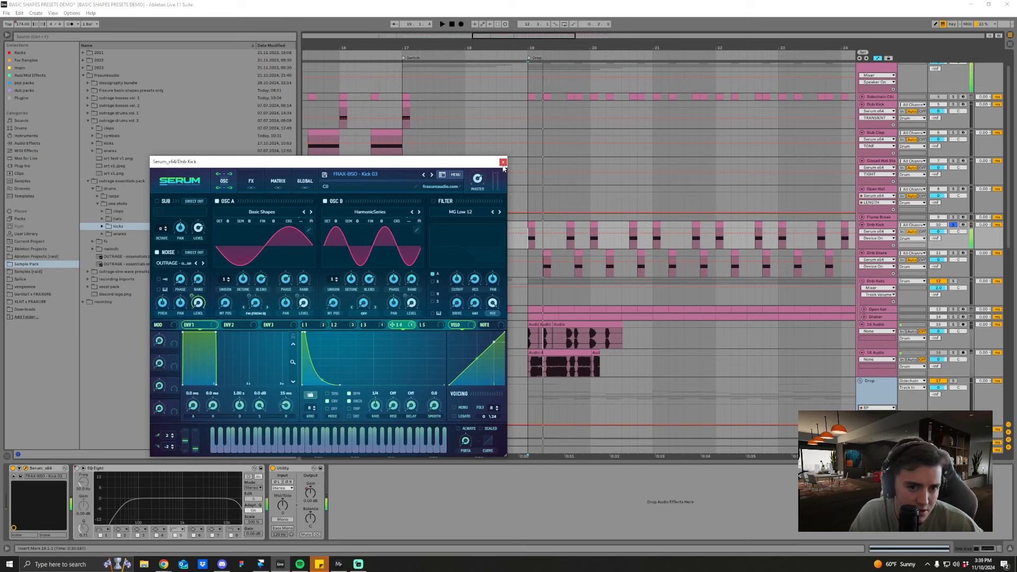
left_click(503, 162)
Step: Solo the Dnb Snare track, audition it from the Drop, and open its Serum preset with LFO 2 shown
left_click(539, 271)
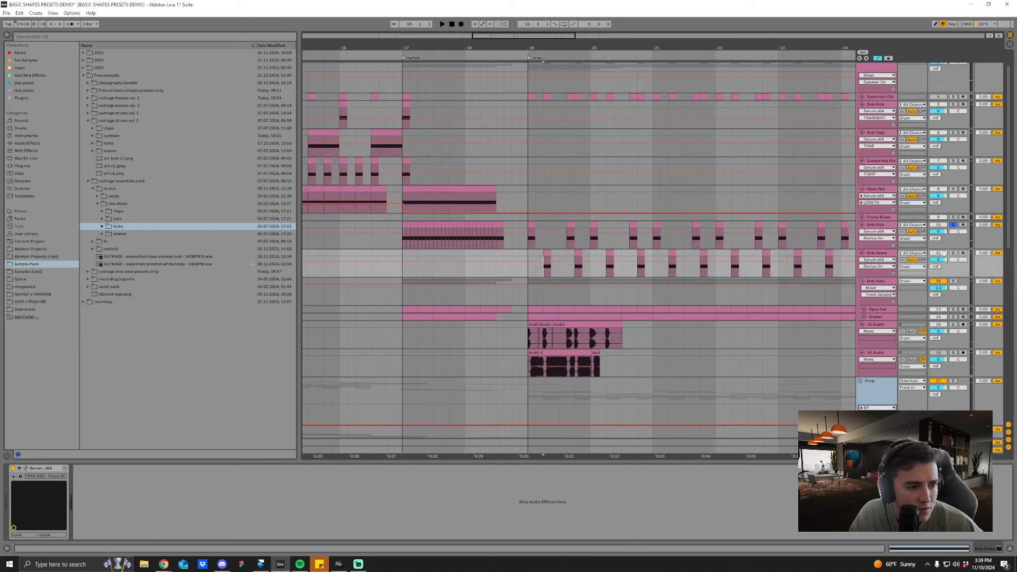
left_click(887, 257)
key("space")
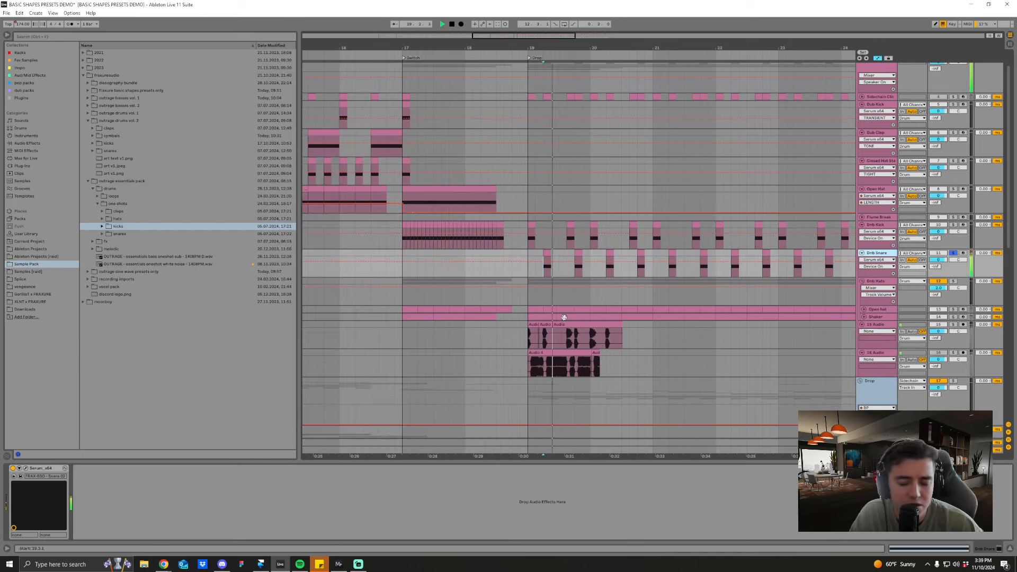
left_click(27, 469)
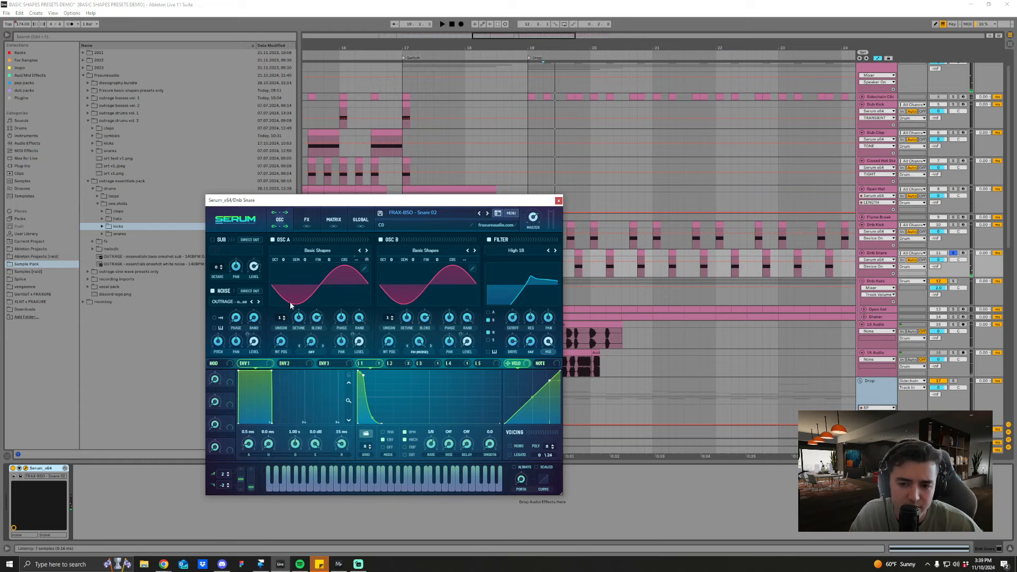
left_click(392, 363)
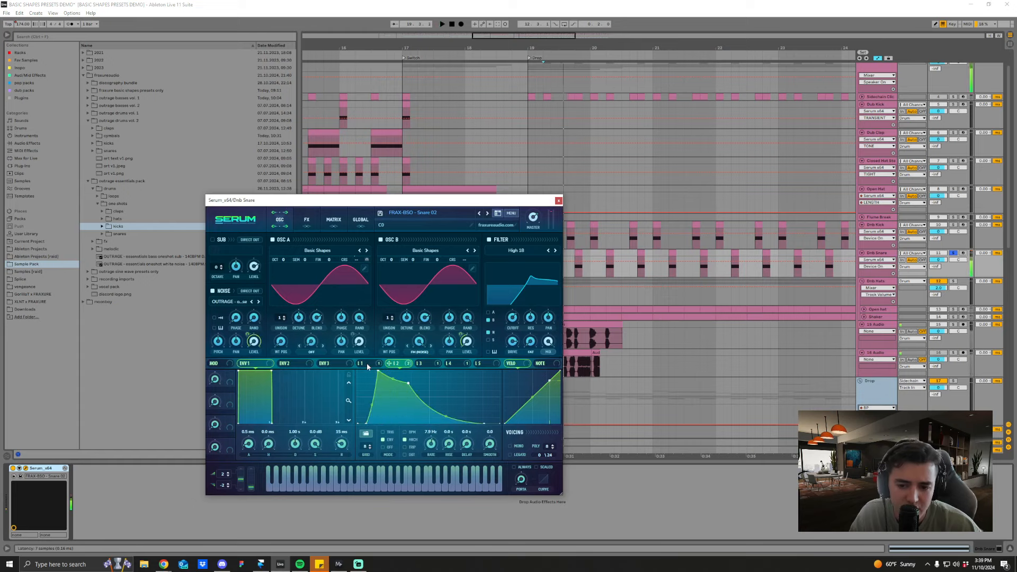
Step: Lengthen the decay curve of LFO 2 in the snare preset, adjust the noise level and audition the snare repeatedly
key("space")
key("space")
key("space")
key("space")
key("space")
key("space")
key("space")
mouse_move(255, 344)
left_mouse_down()
mouse_move(255, 303)
mouse_move(258, 342)
mouse_move(259, 331)
left_mouse_up()
key("space")
key("space")
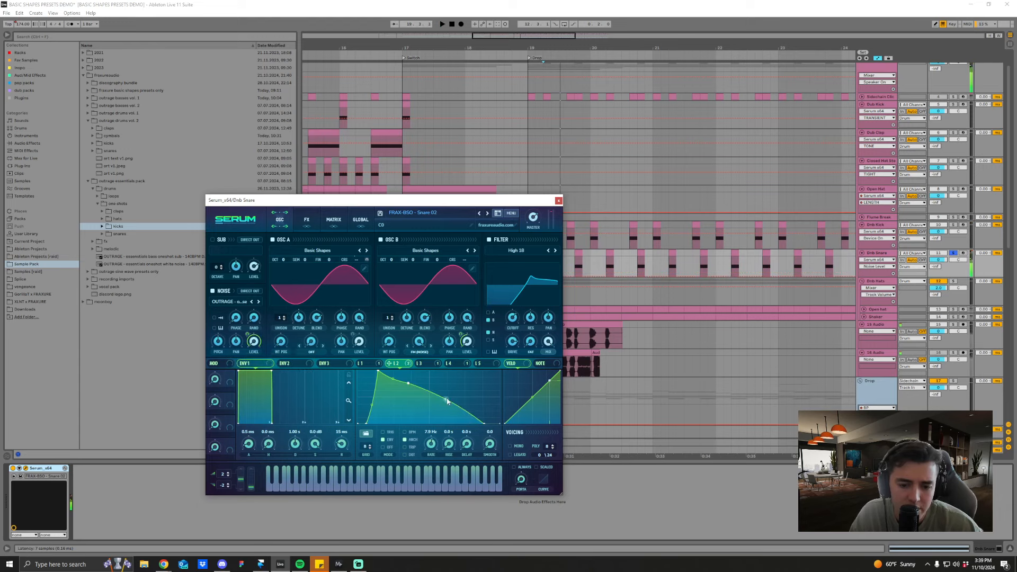
left_click_drag(447, 396, 448, 405)
key("space")
key("space")
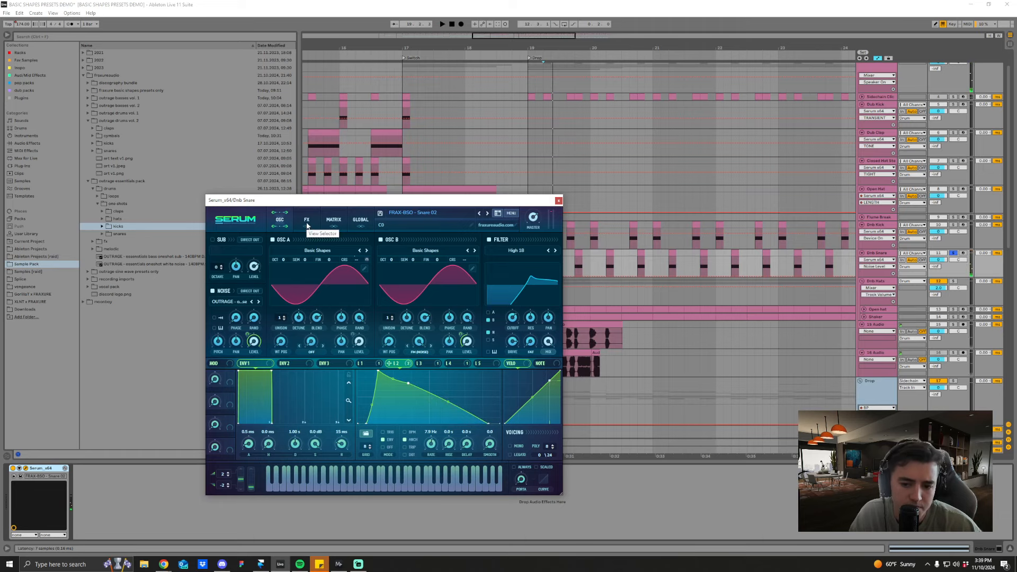
Step: Show LFO 1 of the snare preset and compare the sound with the noise oscillator switched off and on
left_click(449, 341)
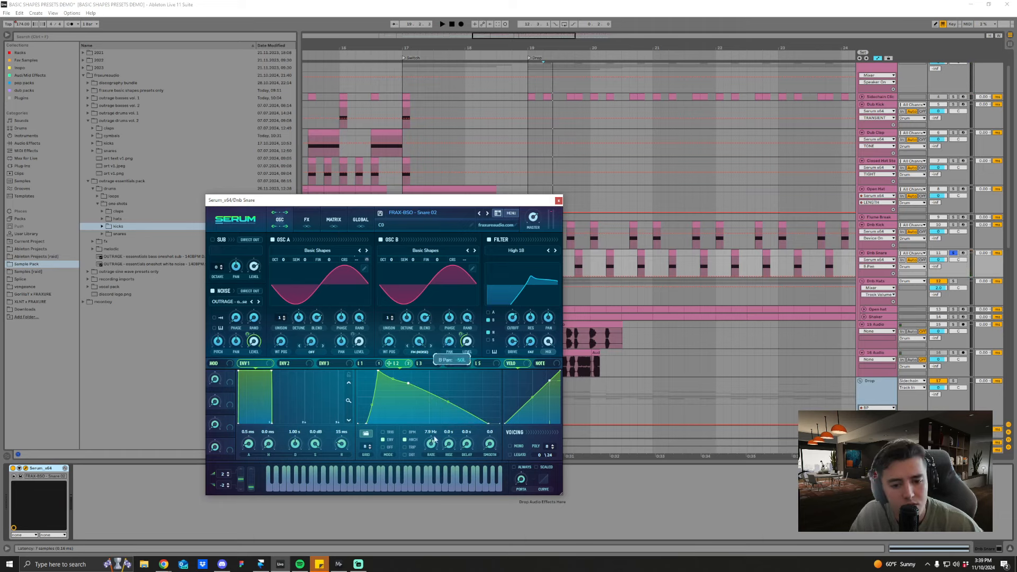
left_click(237, 341)
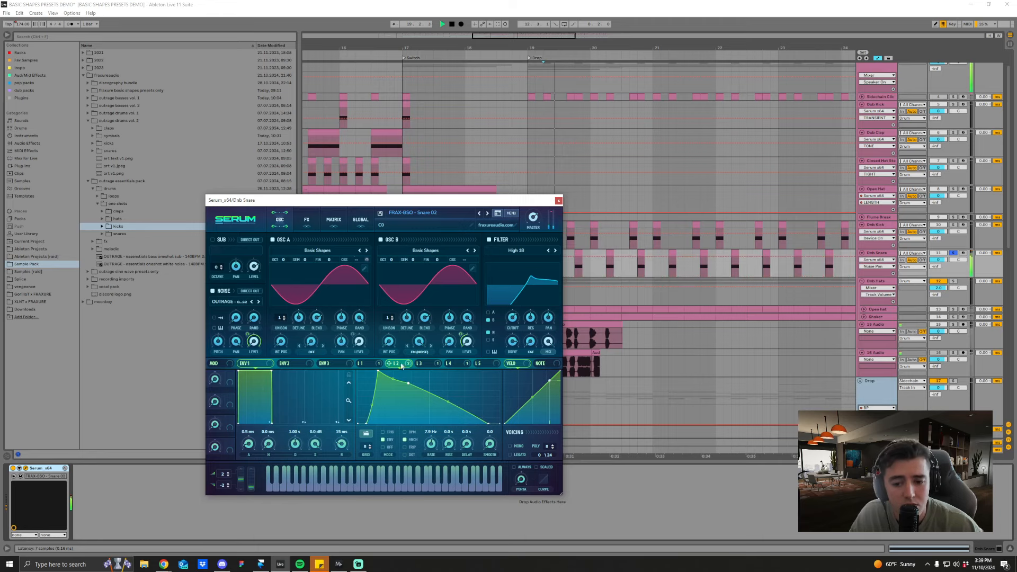
left_click_drag(247, 335, 254, 368)
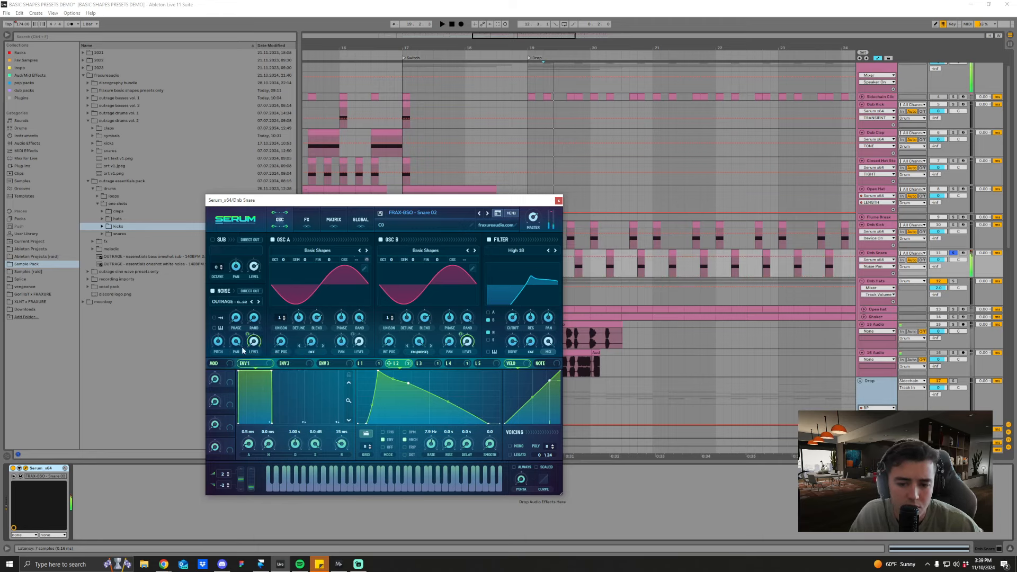
left_click(449, 341)
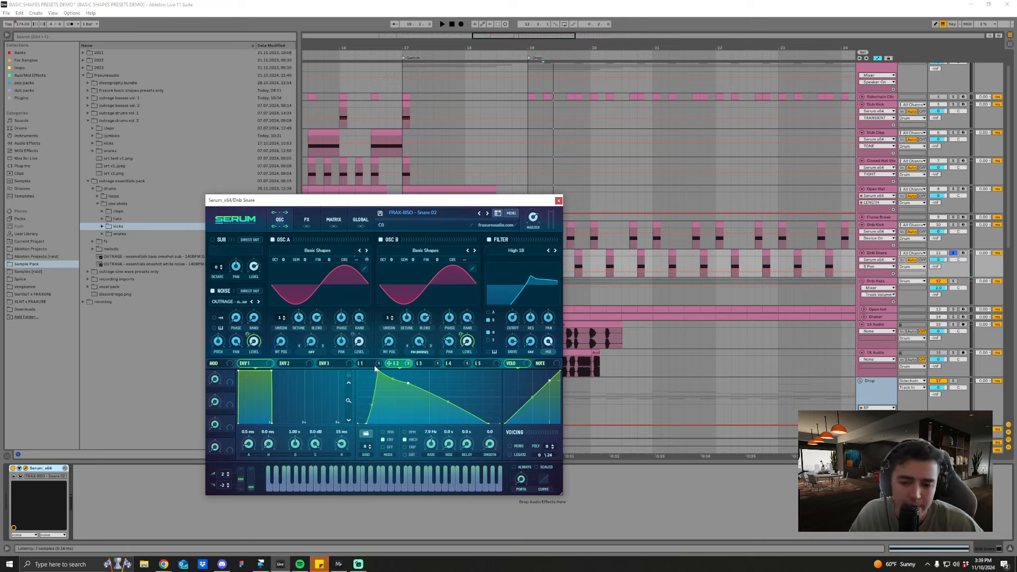
left_click(361, 363)
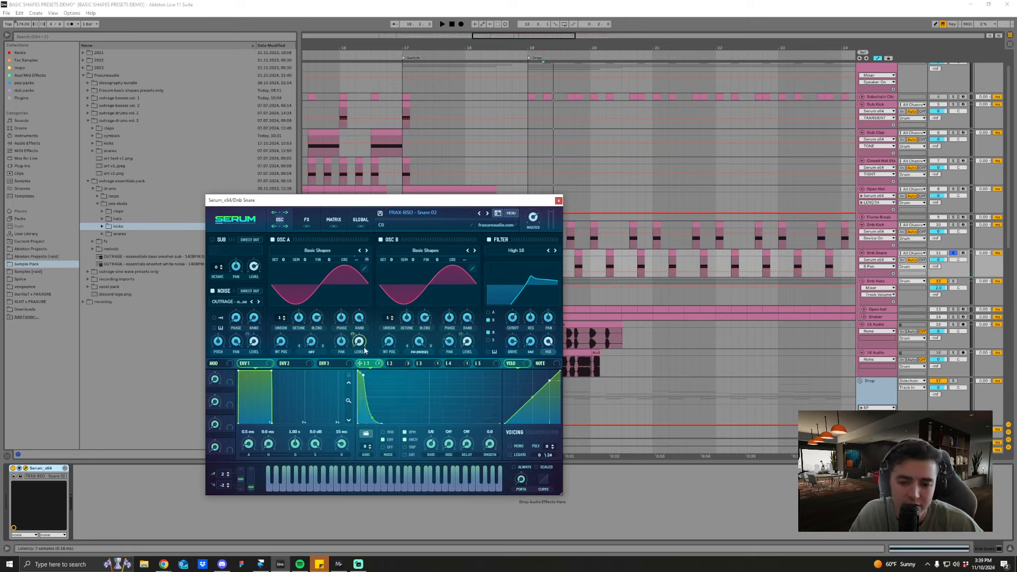
left_click(381, 239)
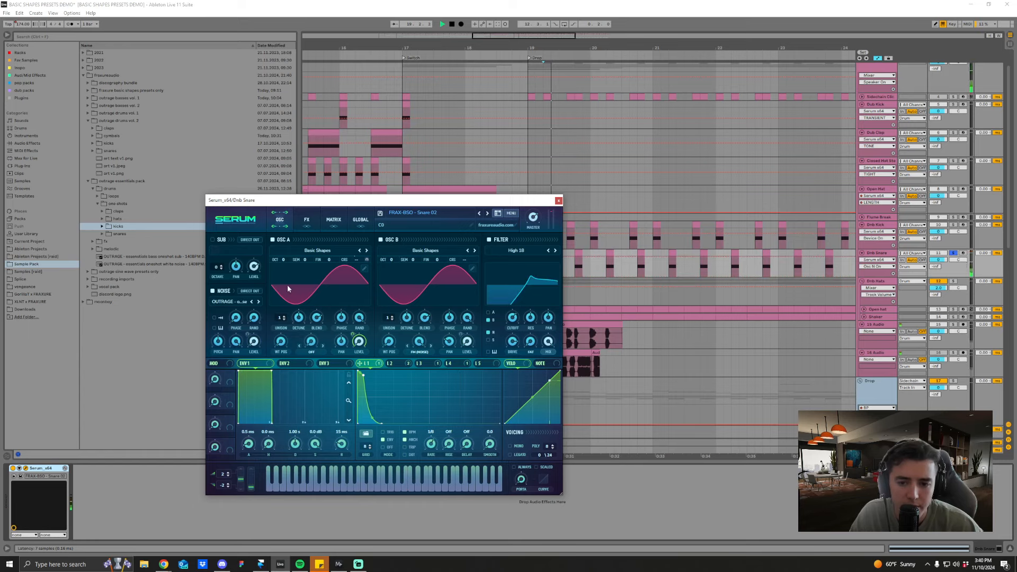
Step: Load the FRAX-BSO DRUM - Snare 01 preset from the user's Basic Shapes Only Serum Presets onto the Dnb Snare
left_click(487, 214)
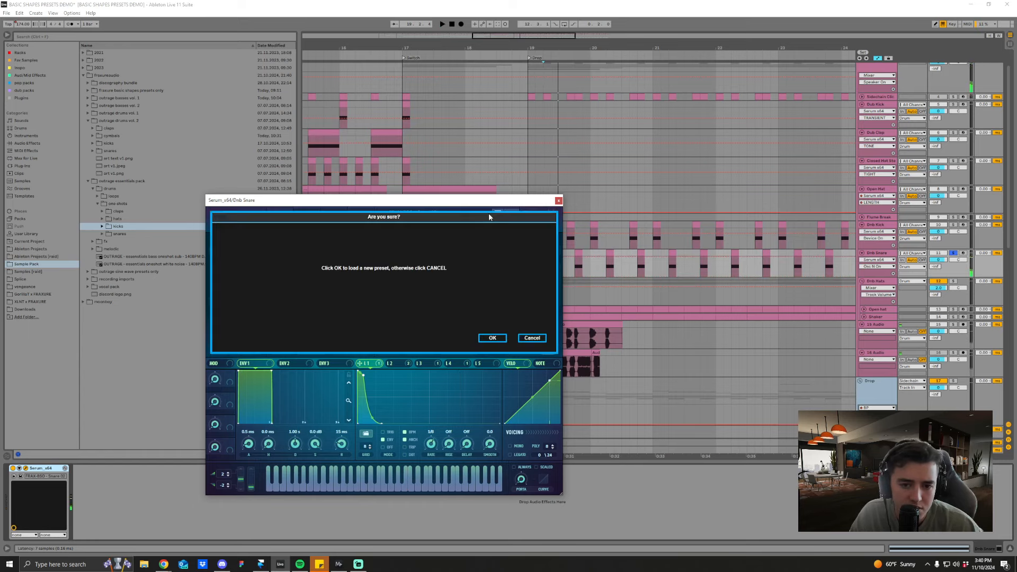
left_click(492, 338)
left_click(485, 213)
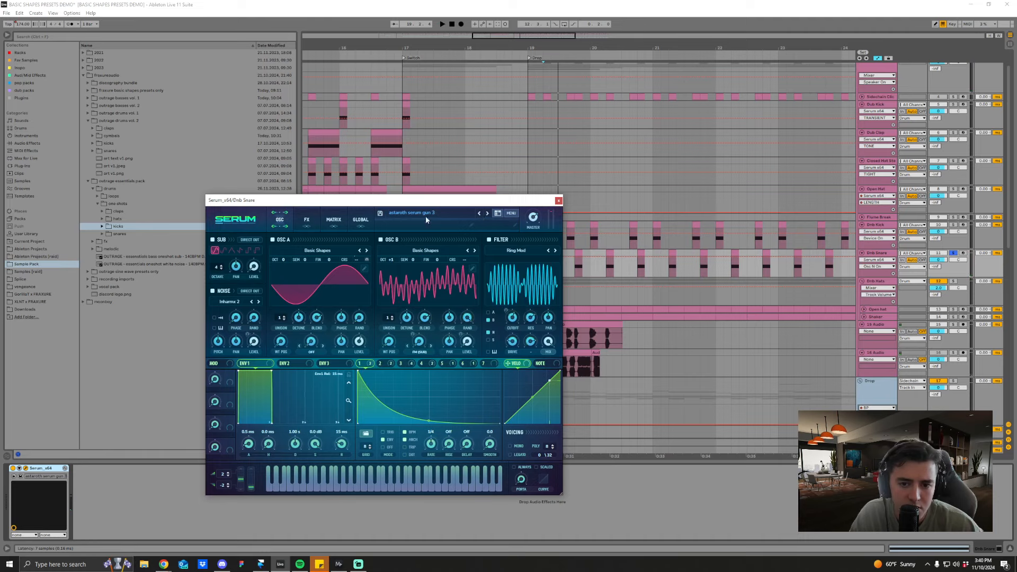
left_click(424, 214)
mouse_move(418, 345)
mouse_move(508, 345)
mouse_move(610, 347)
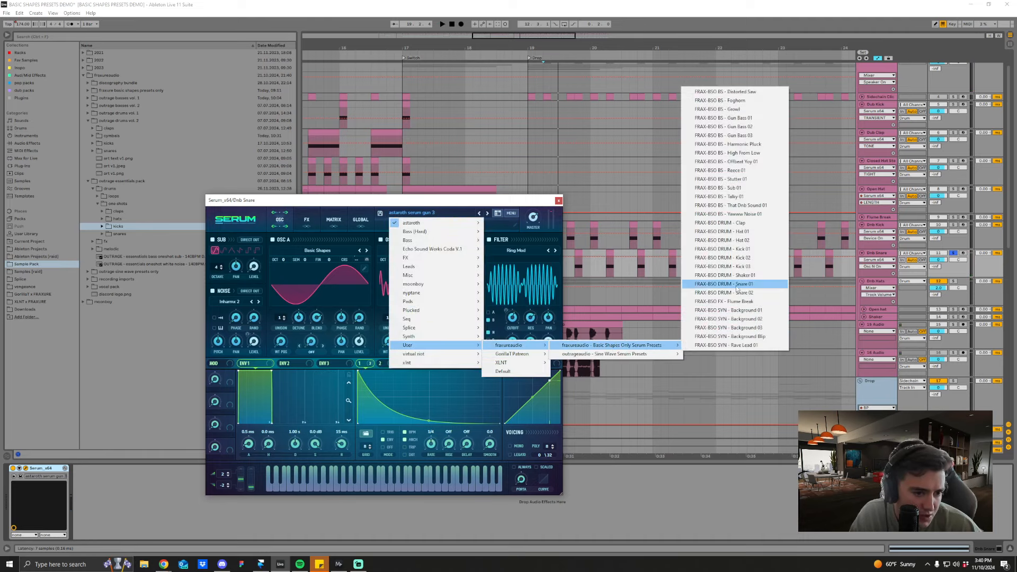
left_click(737, 285)
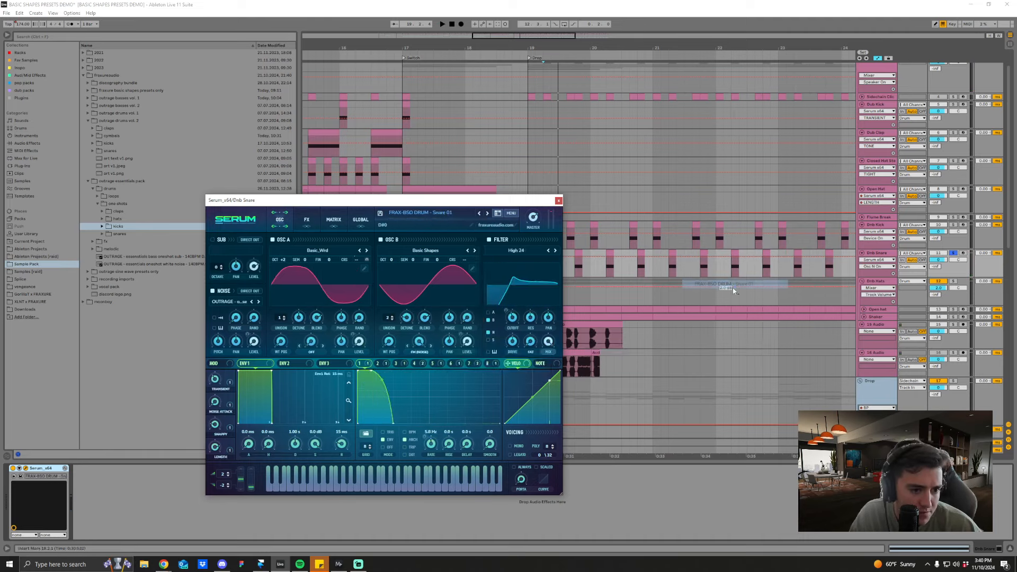
Step: Try FRAX-BSO DRUM - Snare 02 on the Dnb Snare, and go back to Snare 01
left_click(487, 214)
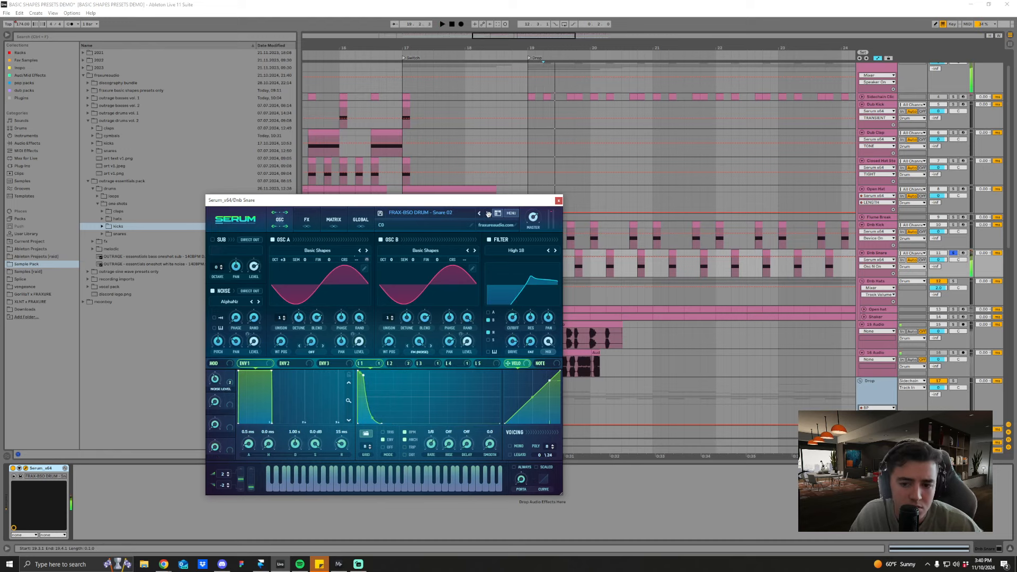
left_click(487, 214)
left_click(479, 214)
left_click(420, 213)
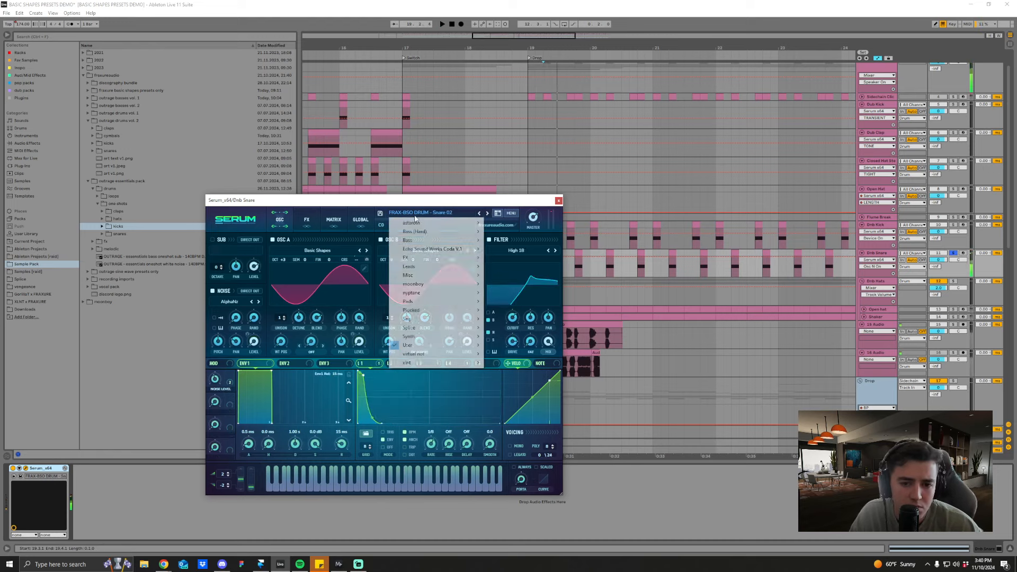
mouse_move(416, 349)
mouse_move(508, 345)
mouse_move(609, 346)
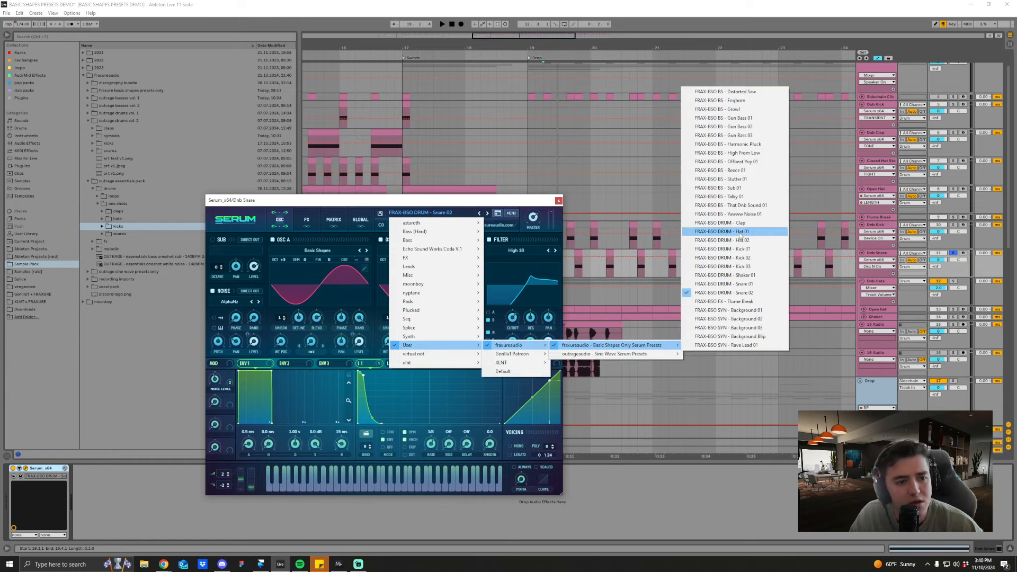
left_click(730, 283)
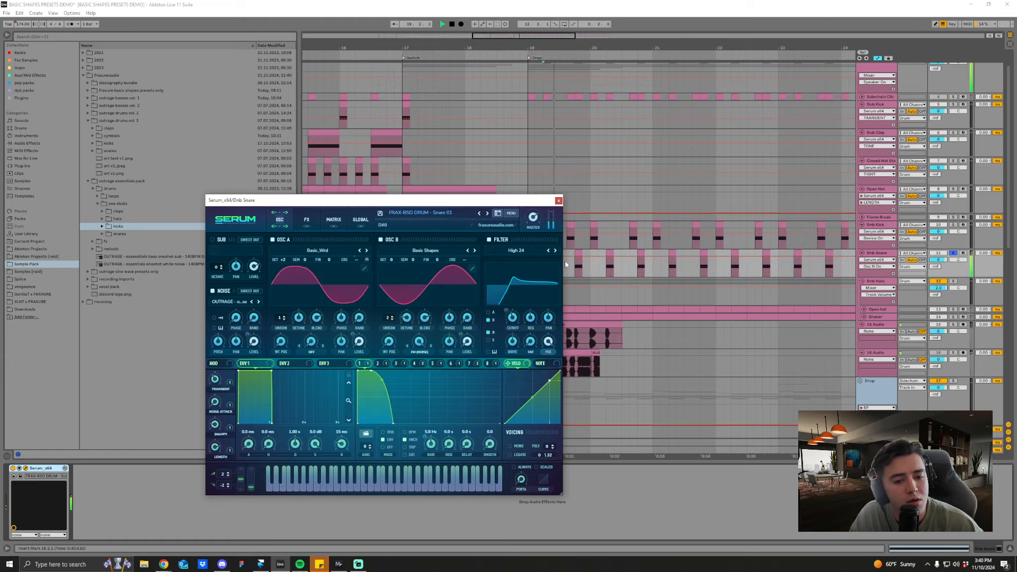
Step: Open the first Dnb Snare clip after the Drop in the note editor and audition it with Snare 01
left_click_drag(539, 199, 427, 177)
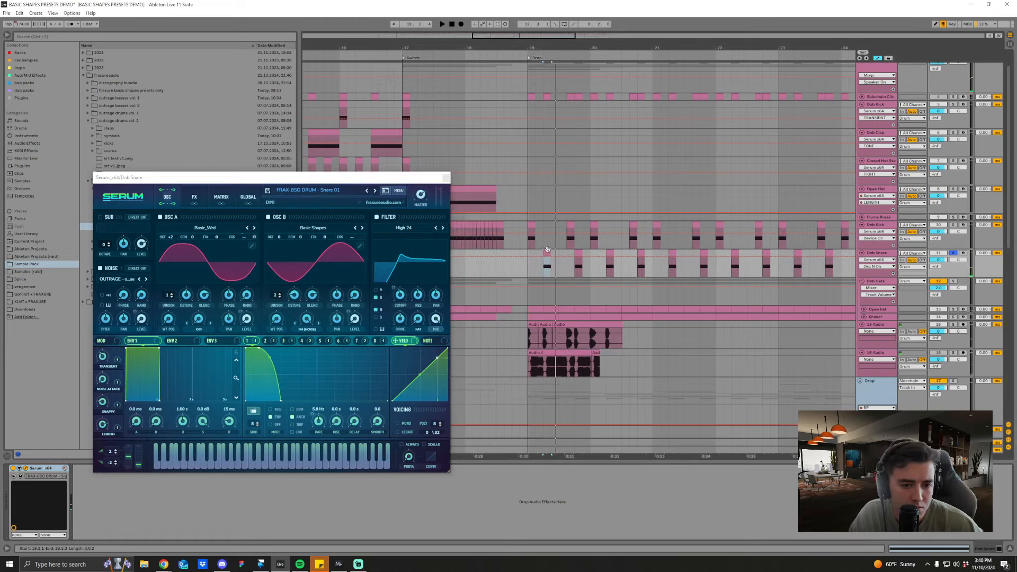
double_click(546, 264)
scroll(537, 514, "down", 5)
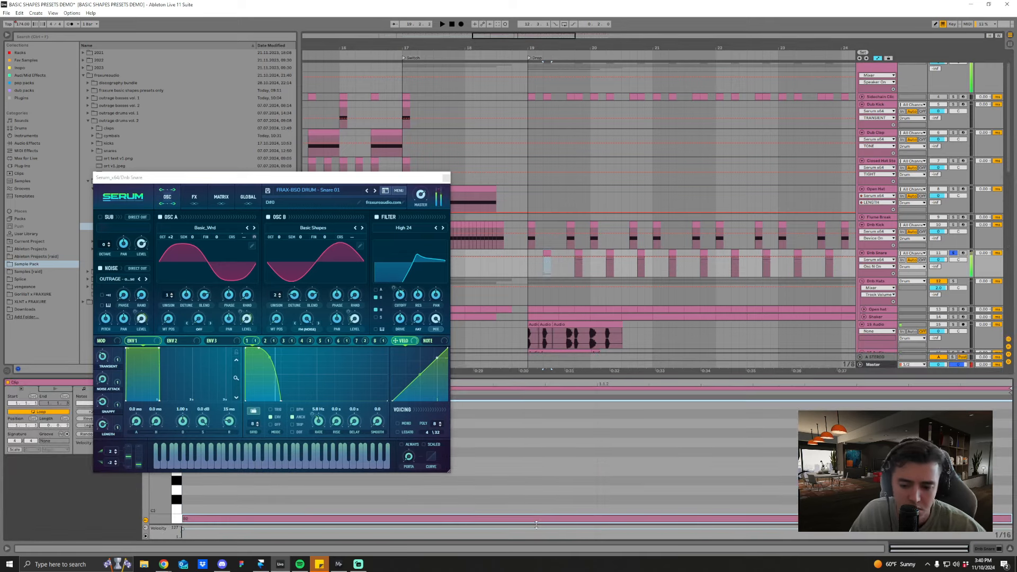
key("space")
Step: Switch the Dnb Snare's Serum to FRAX-BSO DRUM - Snare 02 and audition it from the first snare clip
key("space")
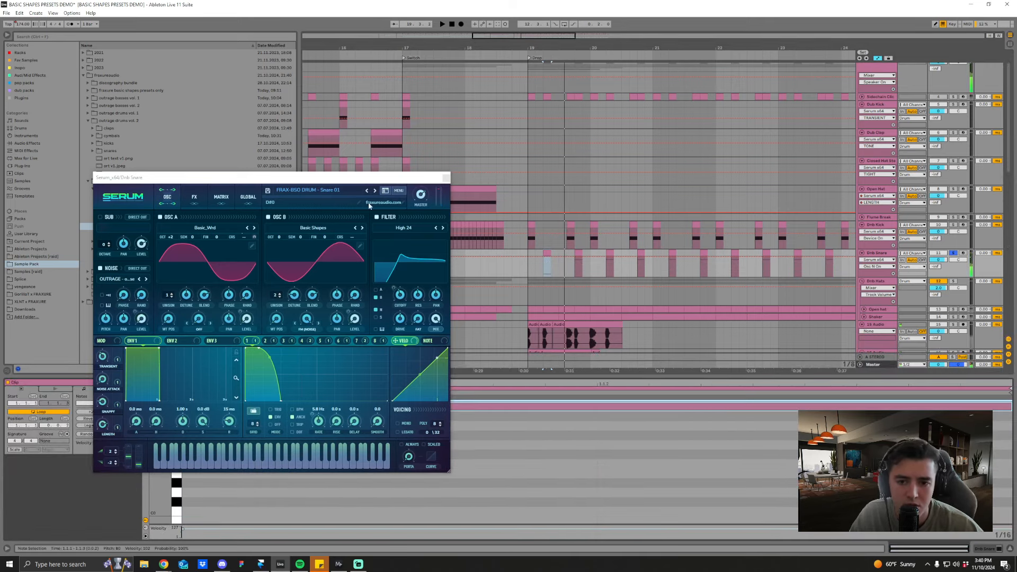
left_click(375, 191)
key("space")
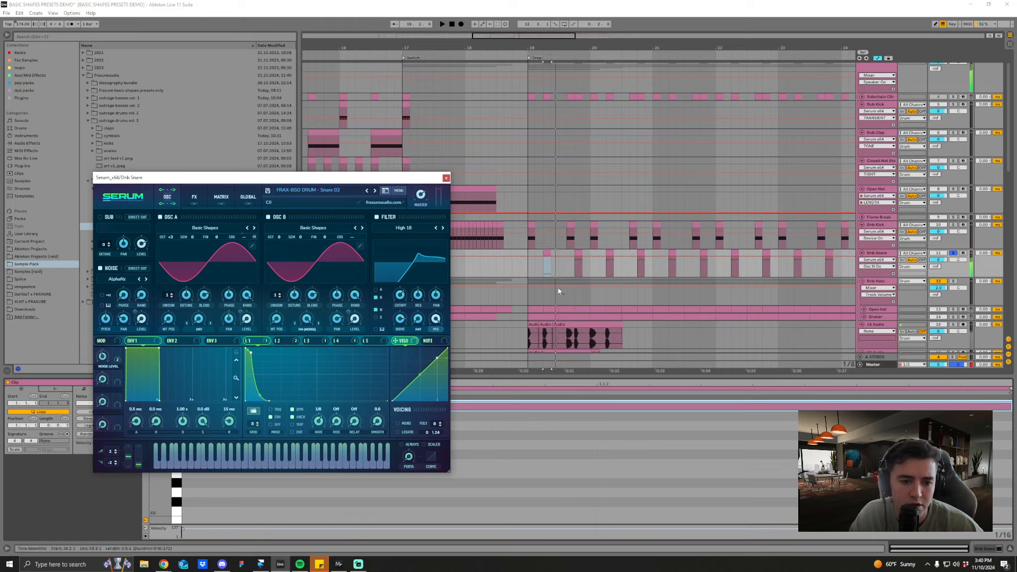
left_click(542, 271)
key("space")
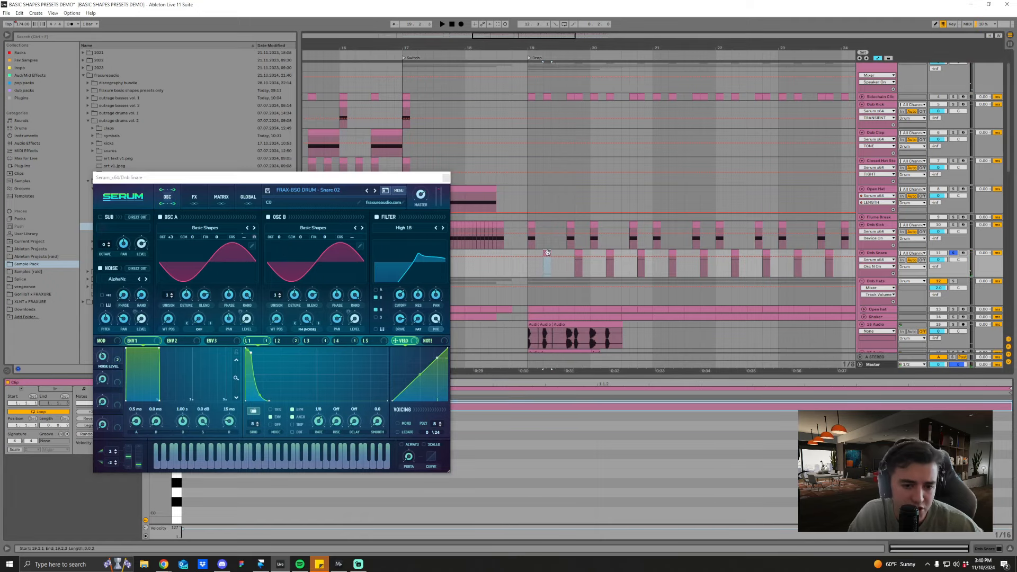
key("space")
Step: Replay Snare 02 from just before the first snare clip and return from the note editor to the track's devices
key("space")
left_click(580, 253)
left_click(544, 271)
key("space")
key("space")
key("space")
key("shift+Tab")
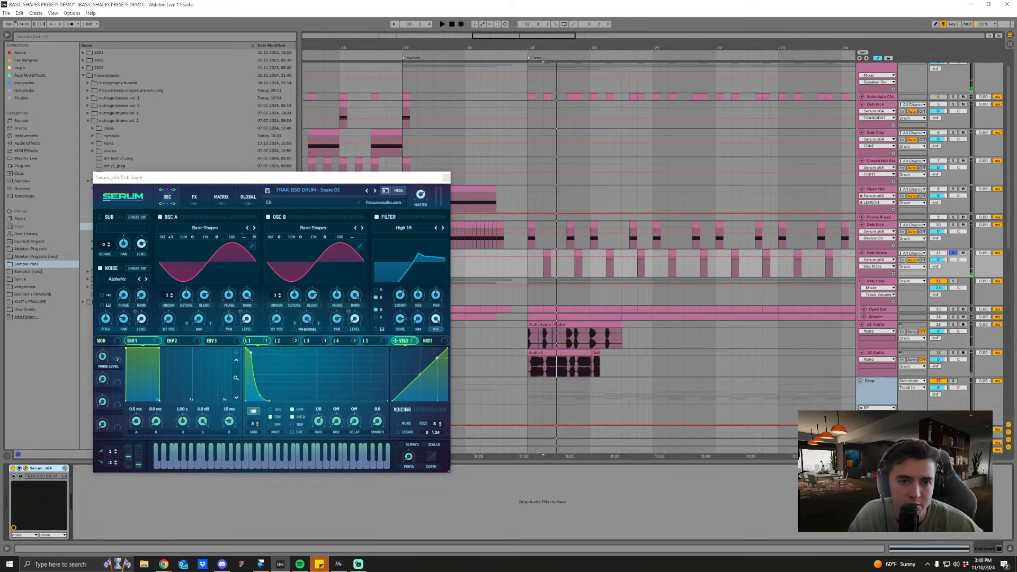
Step: Duplicate bar 19 of the Dnb Snare track repeatedly until the copies reach bar 27, and return to the Drop
left_click_drag(573, 48, 588, 34)
left_click_drag(555, 256, 599, 255)
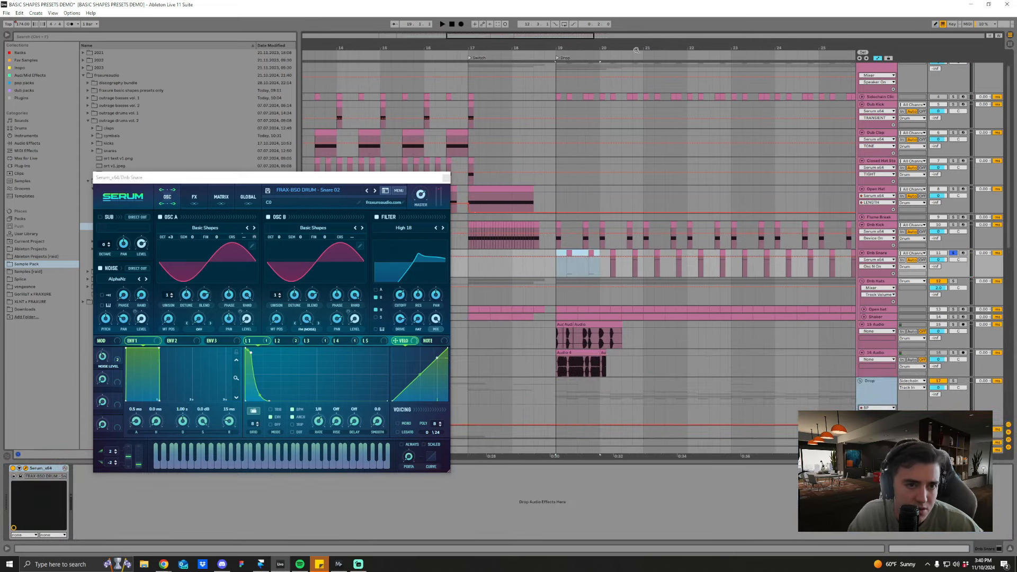
left_click_drag(633, 49, 609, 35)
key("ctrl+d")
key("ctrl+d")
key("ctrl+d")
key("ctrl+d")
key("ctrl+d")
key("ctrl+d")
key("ctrl+d")
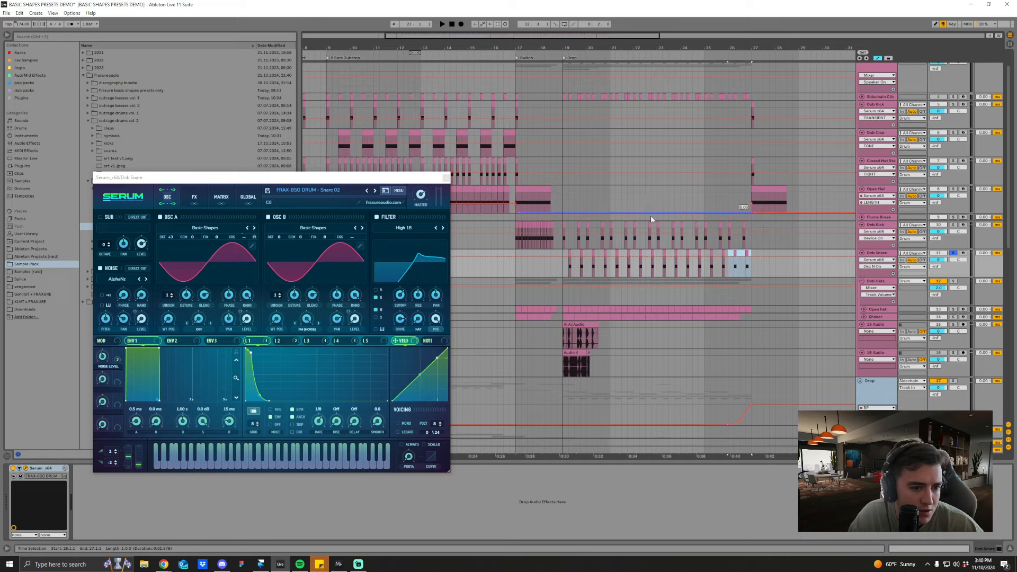
left_click(561, 58)
left_click_drag(566, 49, 561, 275)
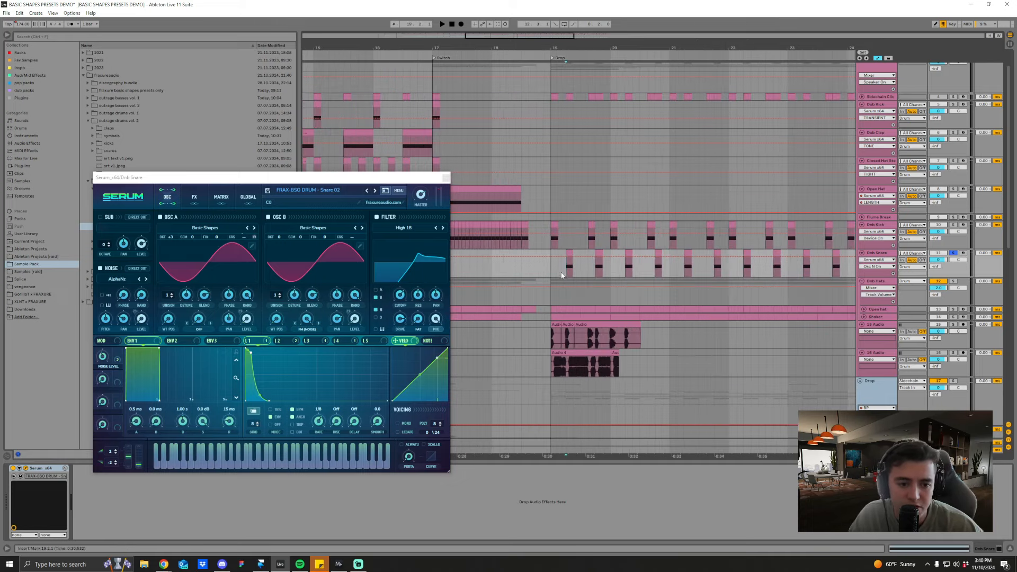
Step: Audition Snare 02 on the Dnb Snare track from the Drop and show LFO 1 in its Serum
left_click_drag(371, 177, 412, 167)
key("space")
key("space")
key("space")
scroll(583, 106, "up", 2)
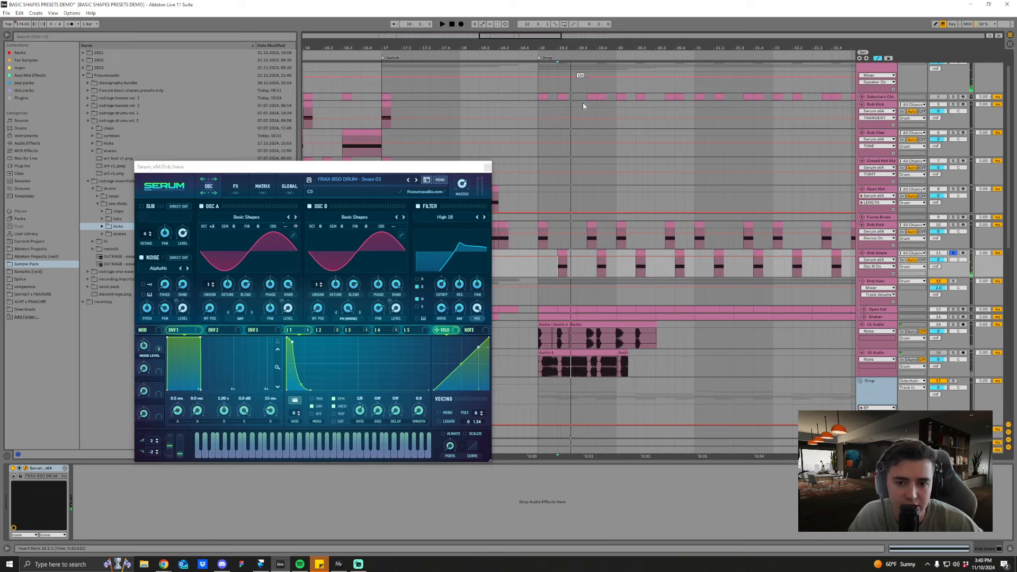
left_click(309, 331)
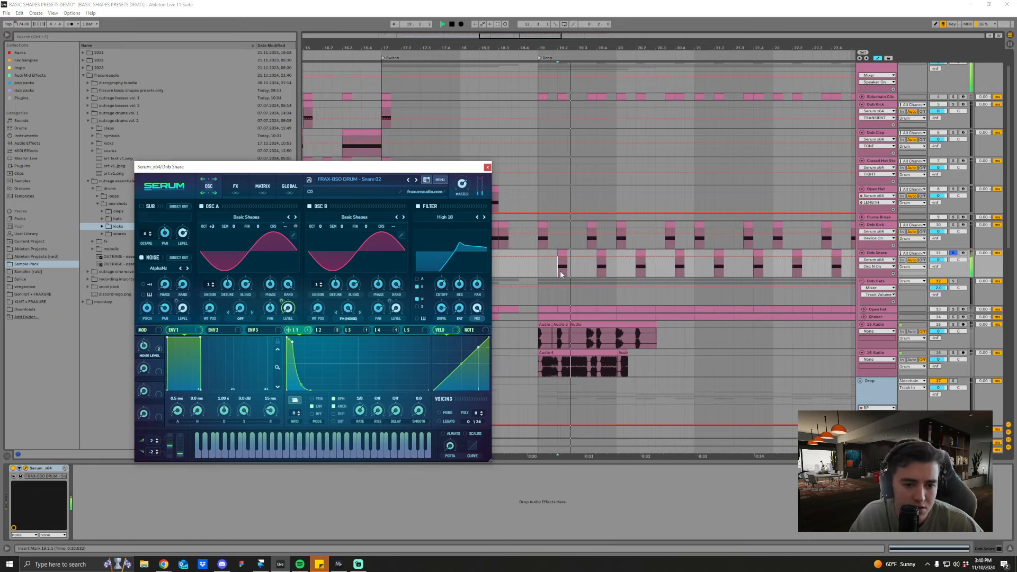
left_click_drag(444, 169, 446, 160)
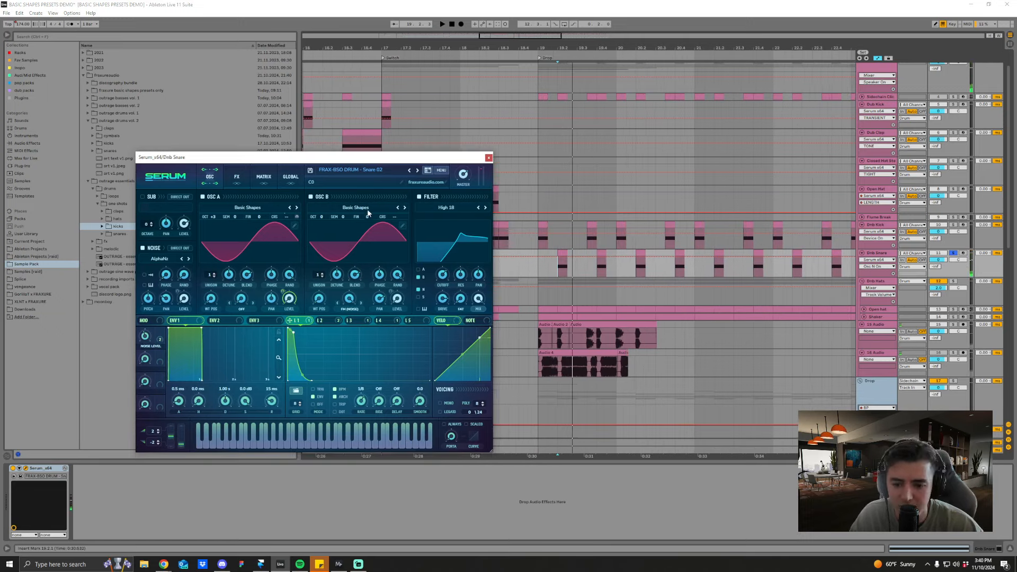
left_click_drag(366, 159, 363, 148)
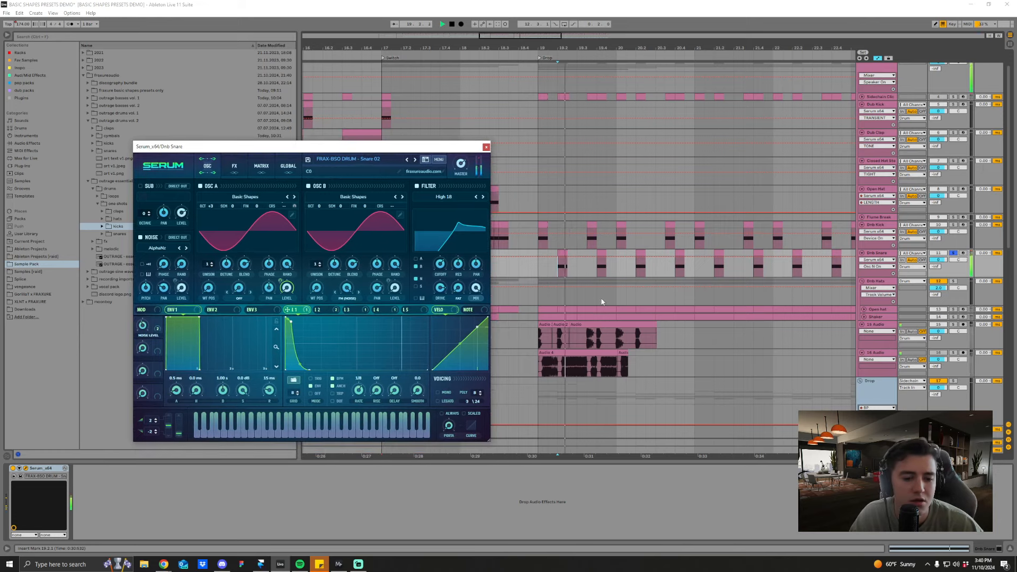
Step: Switch Snare 02's noise oscillator and OSC B off during playback for comparison, and switch both back on
left_click(139, 237)
left_click(308, 186)
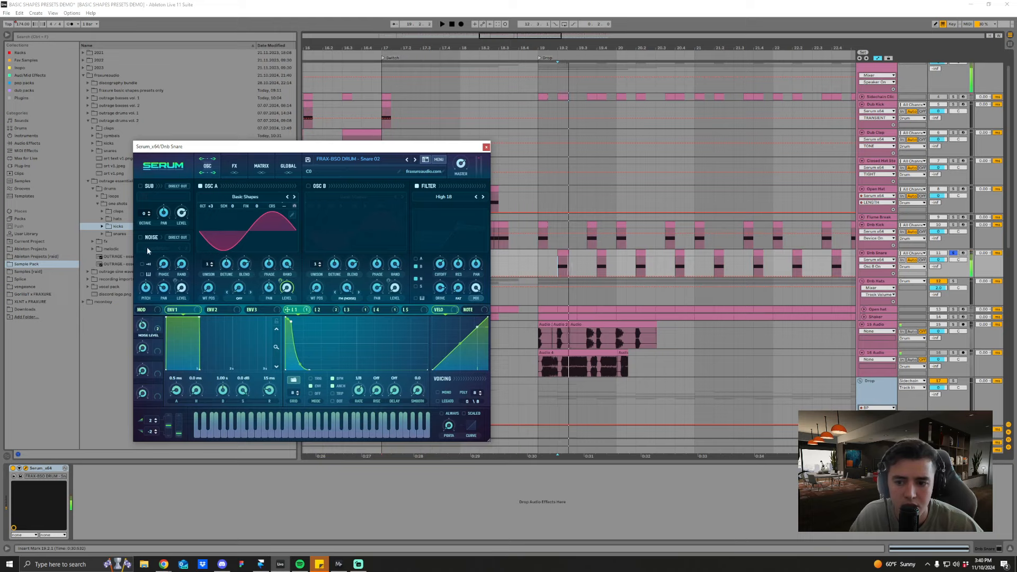
left_click(140, 237)
left_click(308, 186)
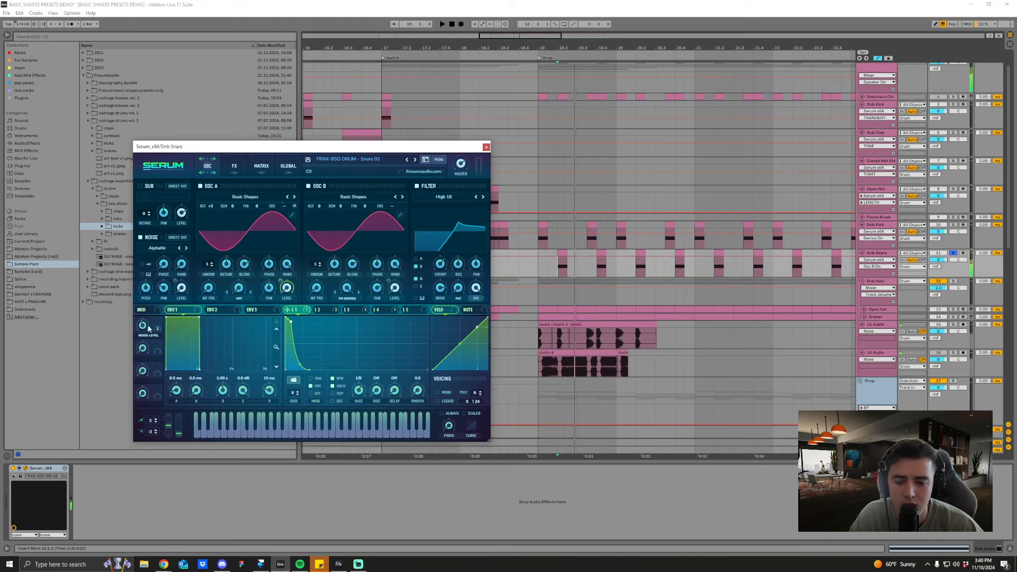
Step: Close the snare's Serum, unfold the Shaker and Open hat tracks, and audition the Shaker soloed from the Drop
left_click(486, 147)
left_click_drag(643, 48, 641, 33)
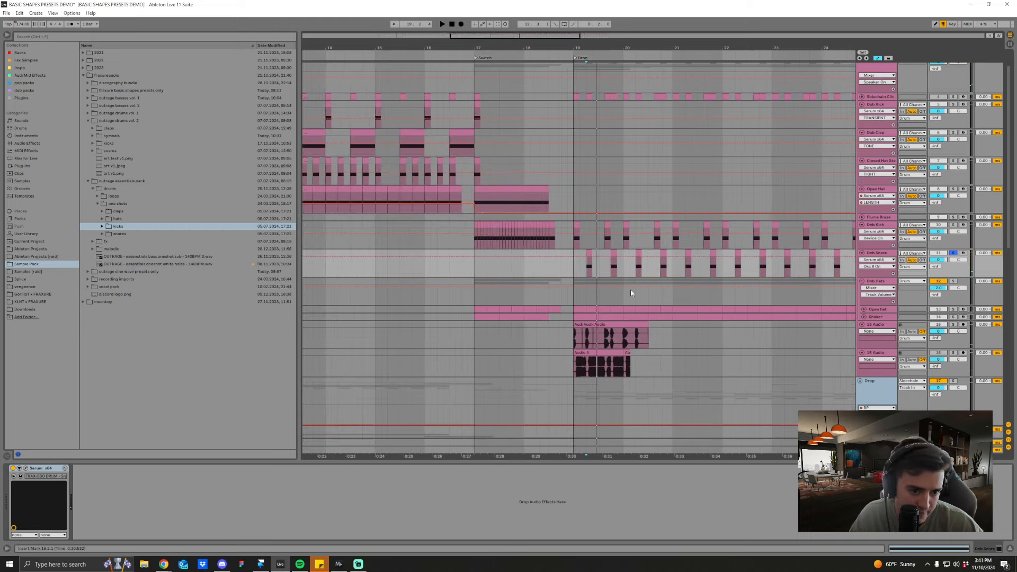
scroll(631, 291, "down", 3)
left_click(864, 285)
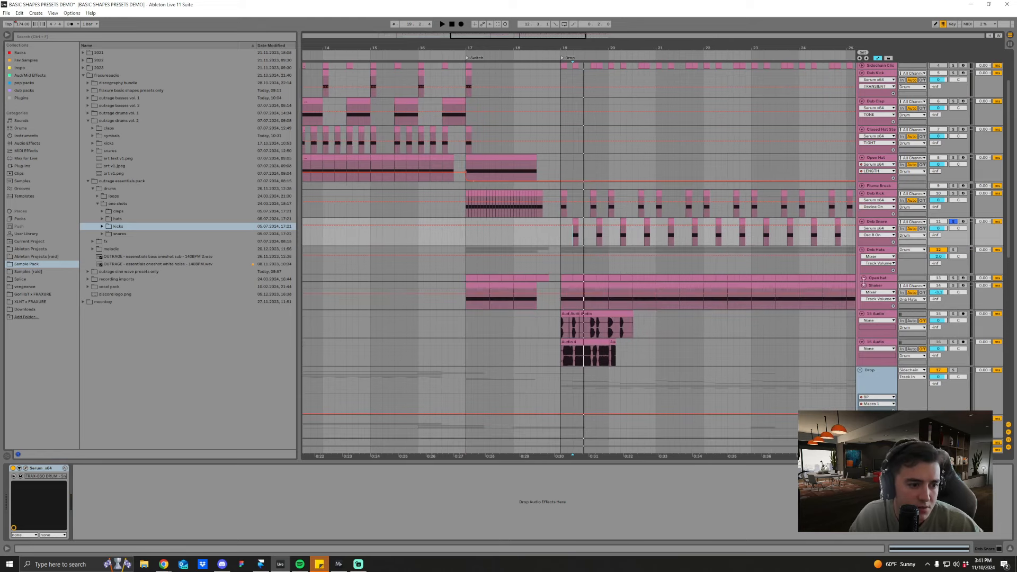
left_click(863, 278)
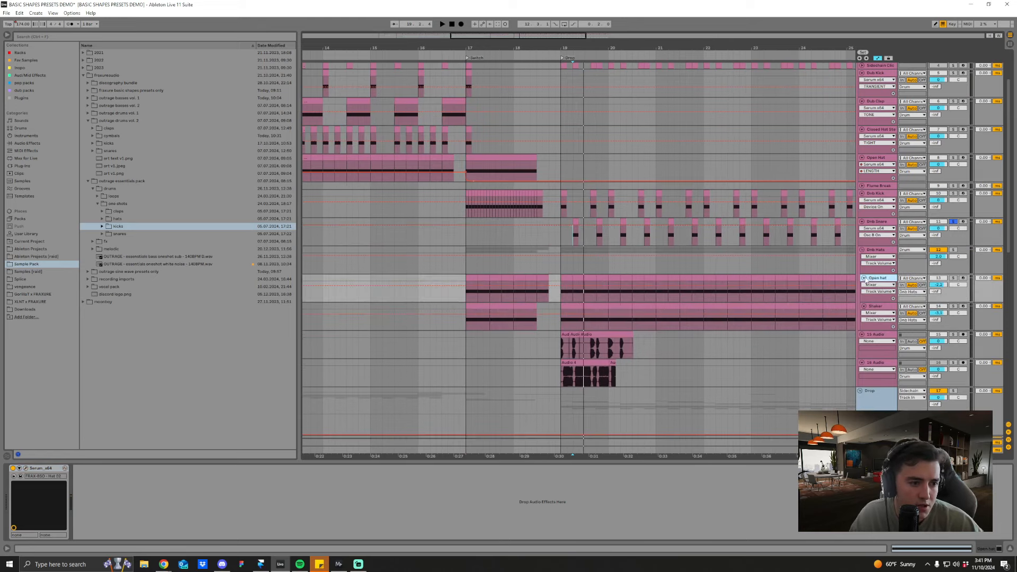
left_click(562, 314)
left_click(952, 306)
key("space")
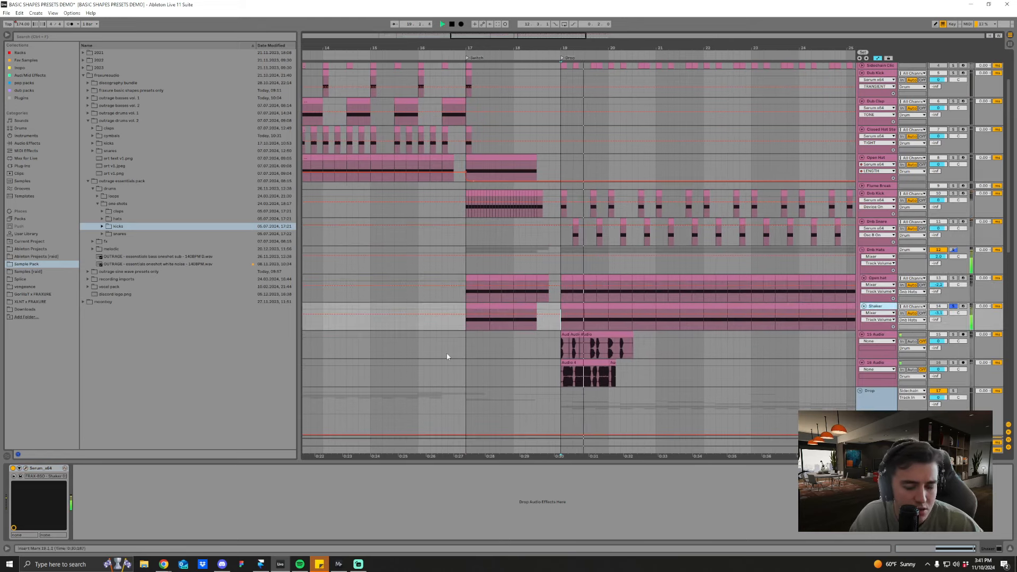
Step: Open the Shaker's Serum and inspect the effects chain and LFO 1 of its Shaker 01 preset
left_click(25, 468)
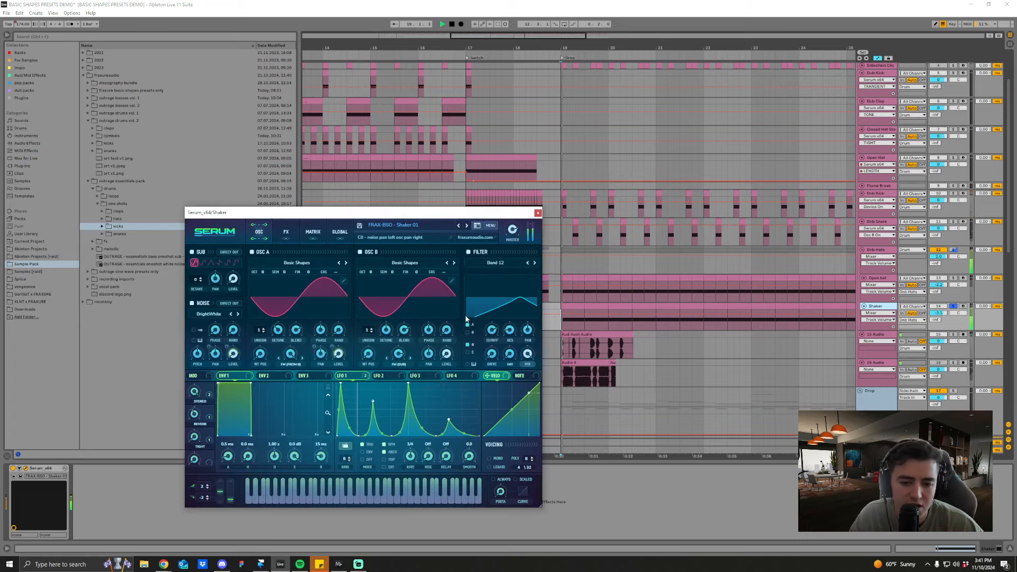
key("space")
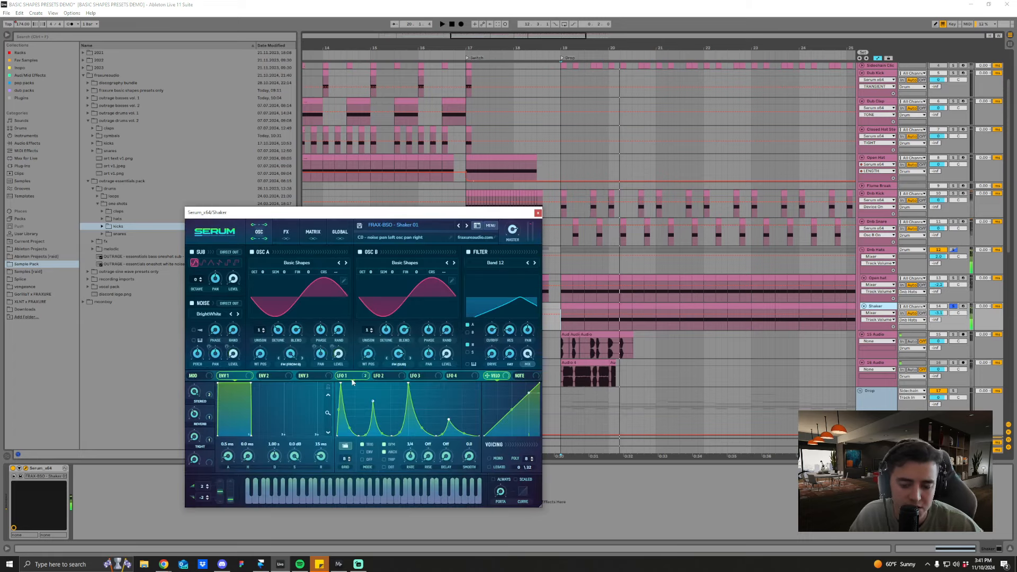
left_click(286, 233)
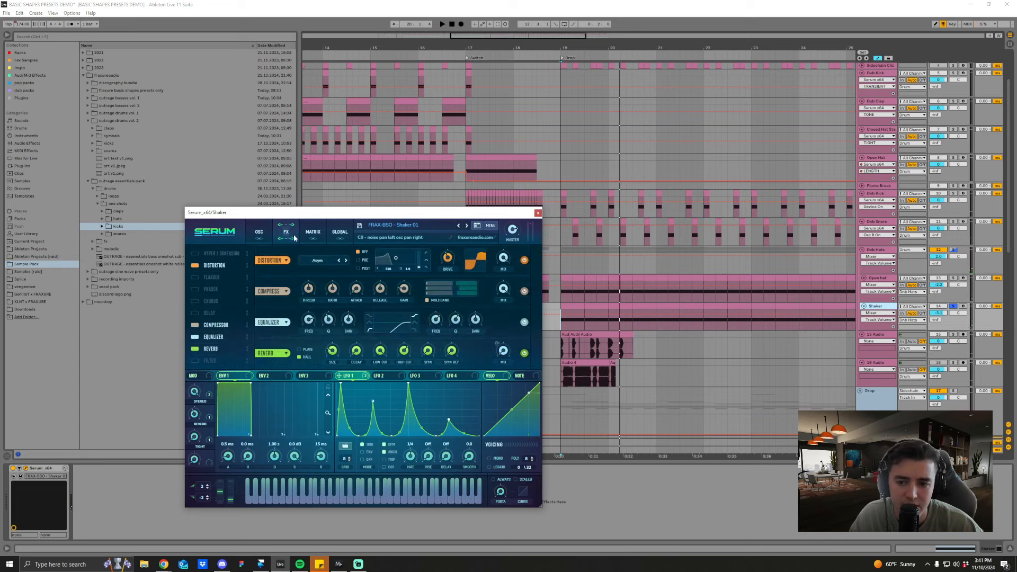
left_click(381, 375)
left_click(343, 376)
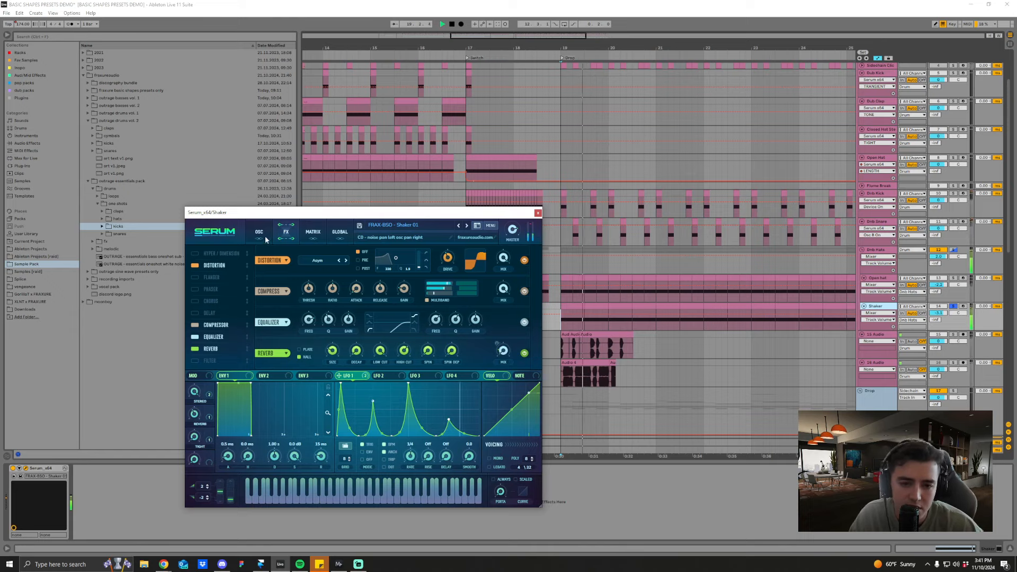
Step: Solo the Dnb Hats group, audition it from the Drop, and close the Shaker's Serum
left_click(953, 250)
key("space")
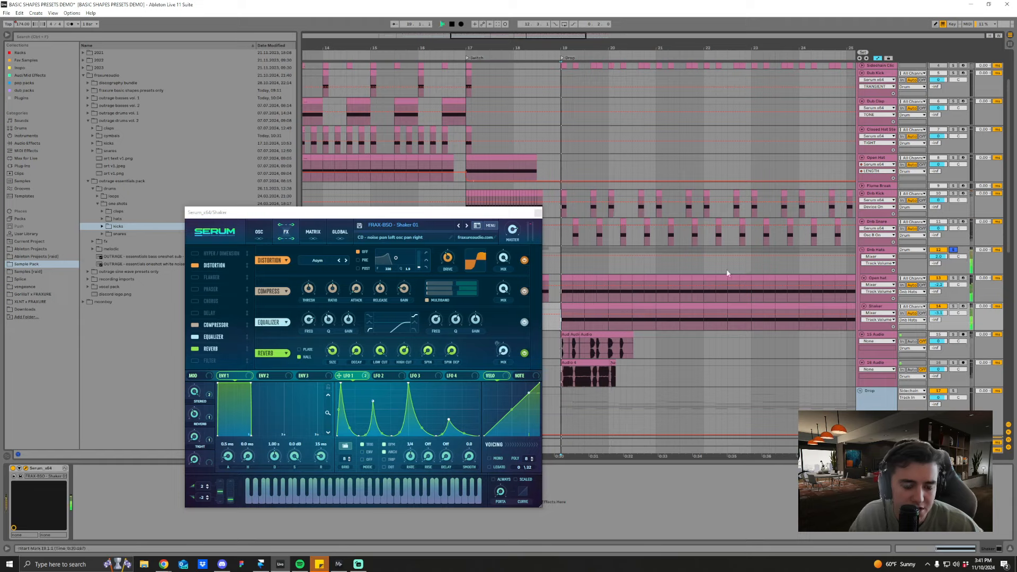
left_click(538, 213)
Step: Solo the whole Drum group and audition all the drums together from the Drop
scroll(944, 261, "up", 2)
scroll(944, 261, "up", 1)
left_click(954, 81)
key("space")
left_click_drag(664, 48, 632, 38)
key("space")
Step: Open the Dnb Kick's Serum with Kick 03, audition it among the soloed drums, and close its window
left_click(875, 251)
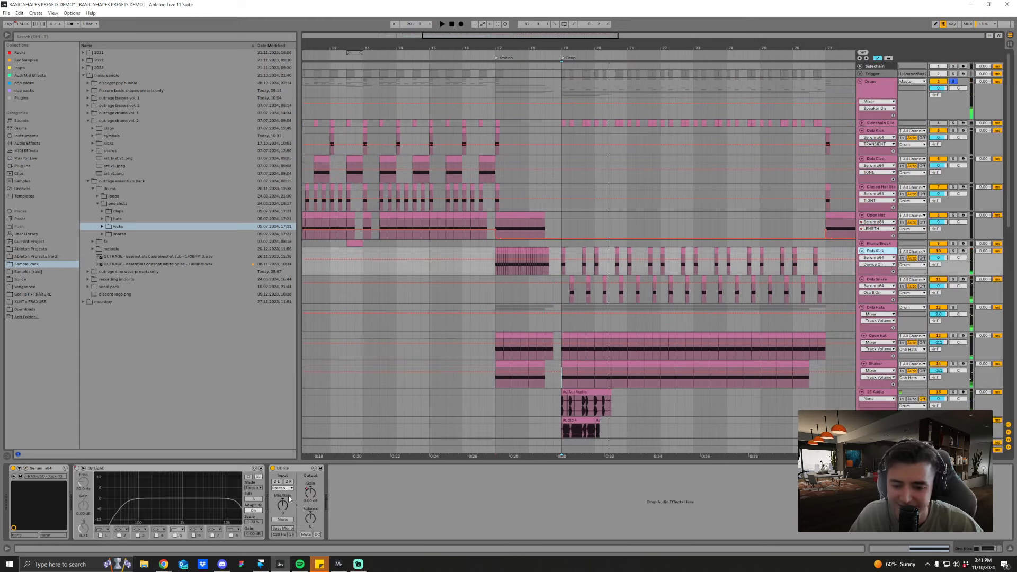
left_click(25, 468)
key("space")
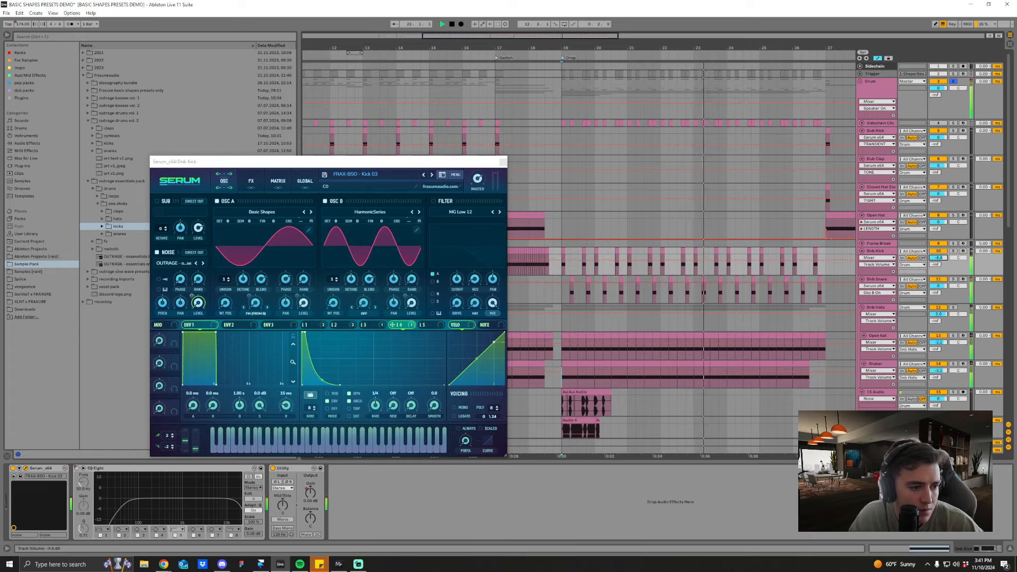
key("space")
left_click(502, 162)
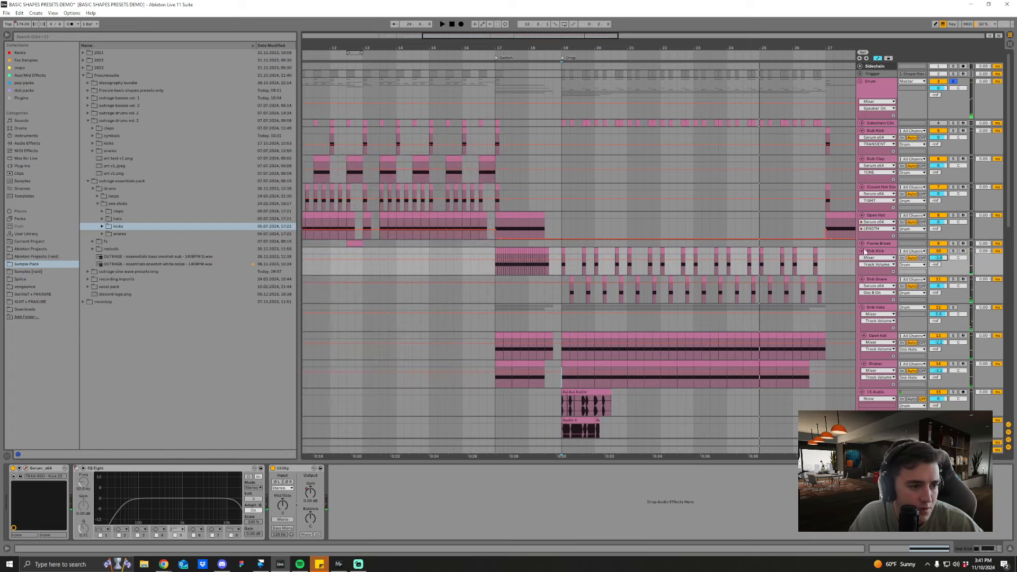
Step: Fold the Dnb Kick, Dnb Snare, Open hat and Shaker tracks, and collapse the Dnb Hats group
left_click(861, 251)
left_click(861, 258)
left_click(874, 295)
left_click(874, 322, "shift")
left_click(863, 323)
left_click(862, 267)
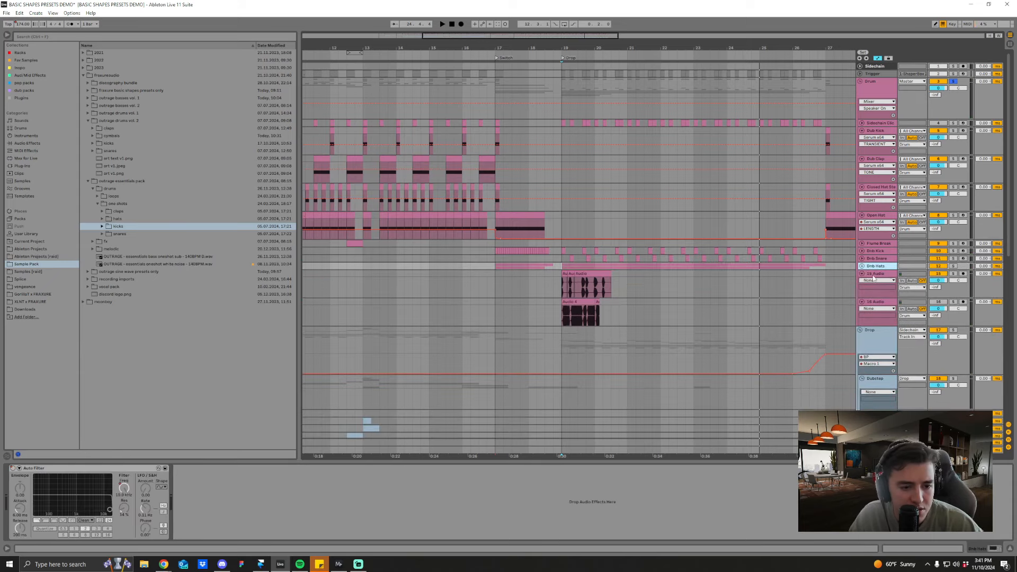
Step: Fold audio tracks 15 and 16 in the drums and audio tracks 32 and 33 in the Swells group
left_click(873, 274)
left_click(873, 301, "shift")
left_click(862, 302)
scroll(1003, 320, "down", 4)
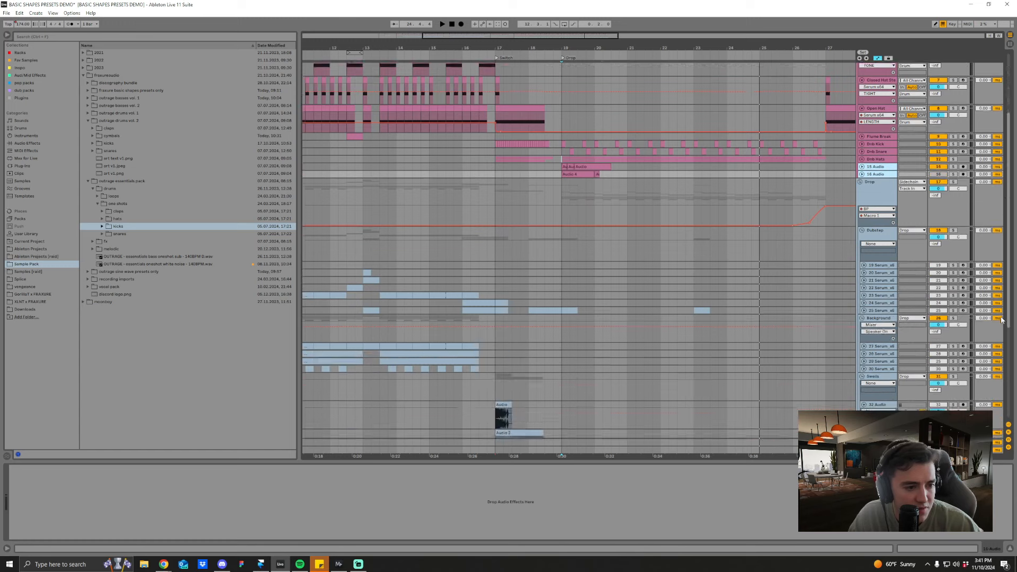
scroll(1002, 319, "down", 3)
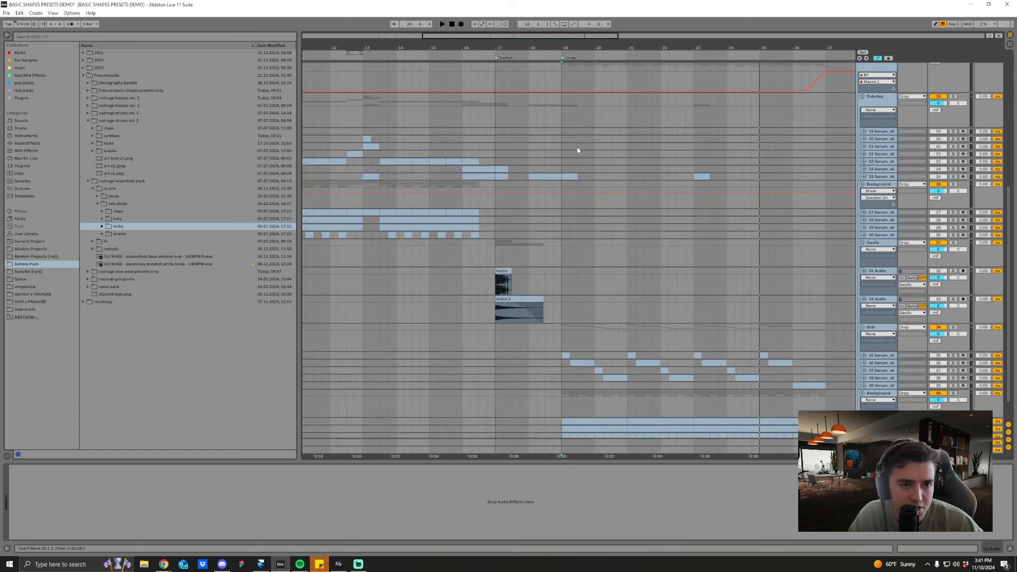
left_click_drag(626, 49, 593, 45)
left_click(887, 272)
left_click(879, 300, "shift")
left_click(864, 299)
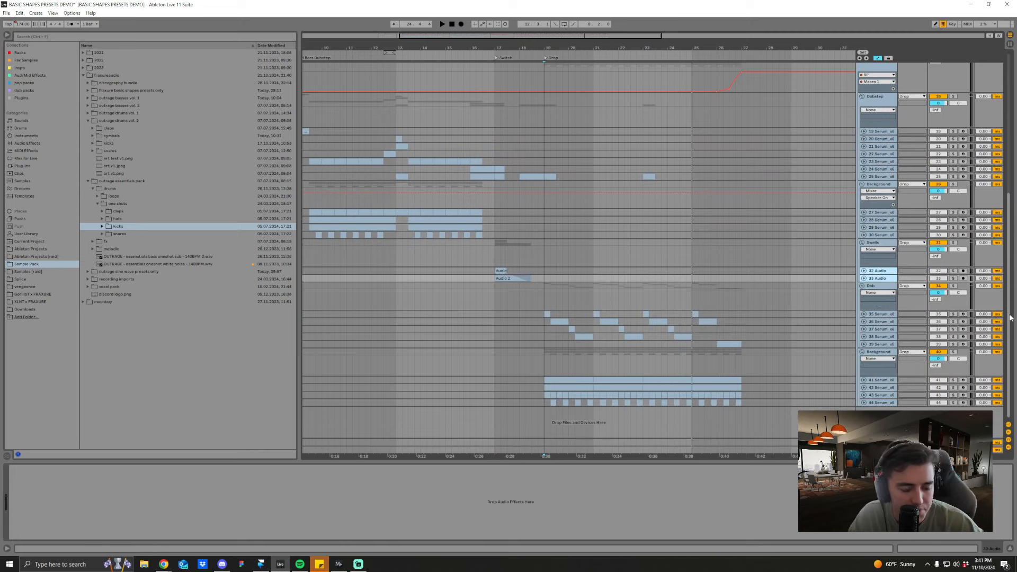
Step: Solo the Background group below the Dnb group and audition it from the Drop
left_click_drag(1009, 317, 1010, 328)
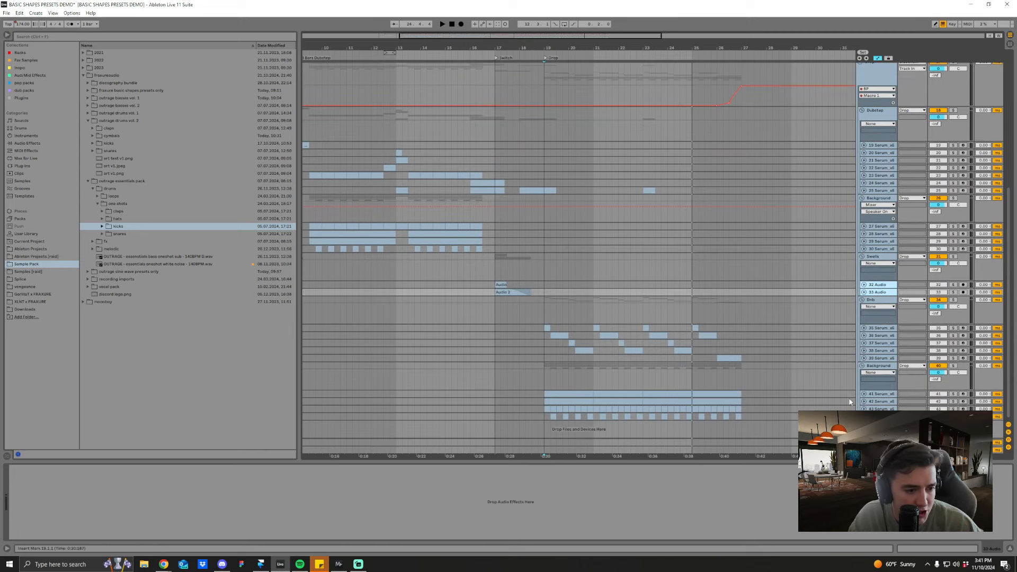
left_click(879, 366)
left_click(543, 394)
left_click(952, 365)
key("space")
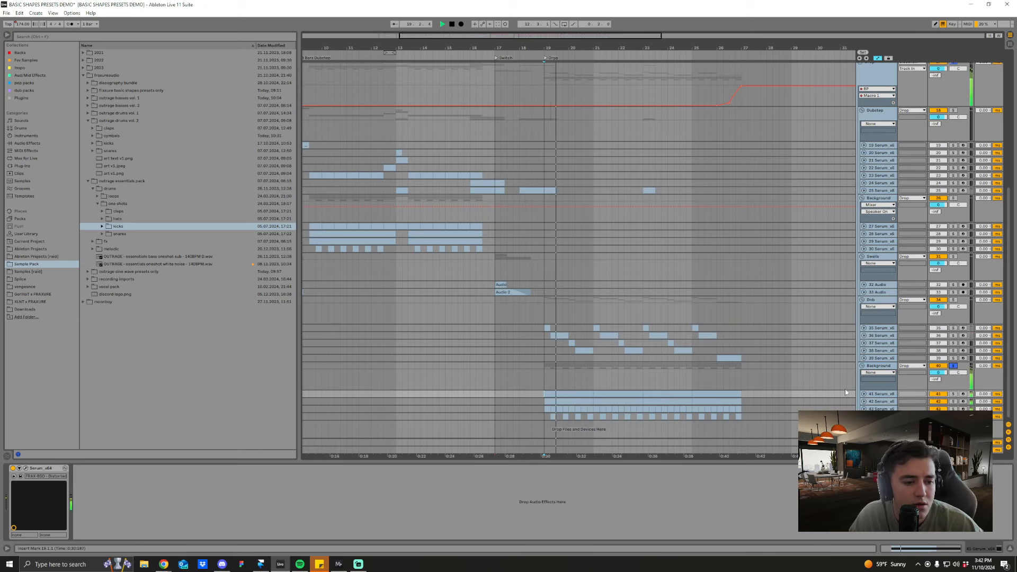
Step: Unfold Serum tracks 41 to 44 in the Background group below Dnb during playback
left_click(863, 394)
scroll(849, 400, "down", 2)
left_click(864, 409)
left_click(863, 402)
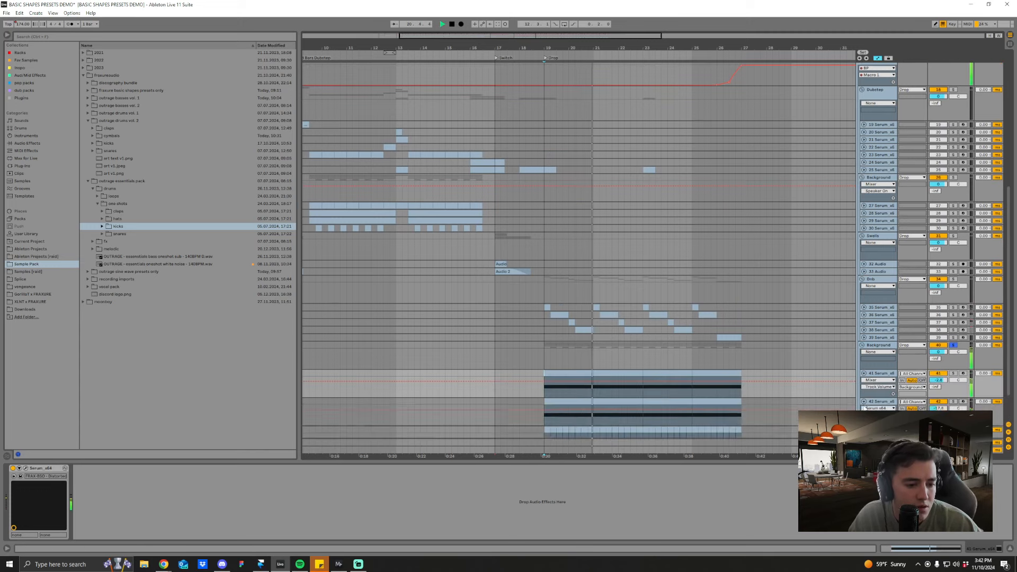
scroll(952, 375, "down", 2)
scroll(952, 375, "down", 4)
Step: Audition Serum track 43 in solo from the Drop and clear its solo
key("space")
left_click(952, 374)
key("space")
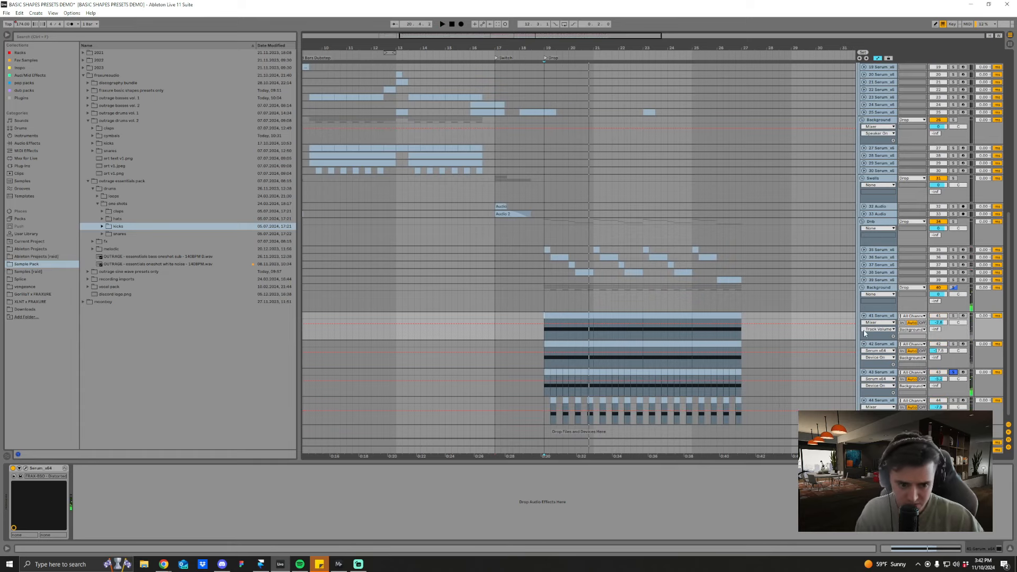
left_click(954, 373)
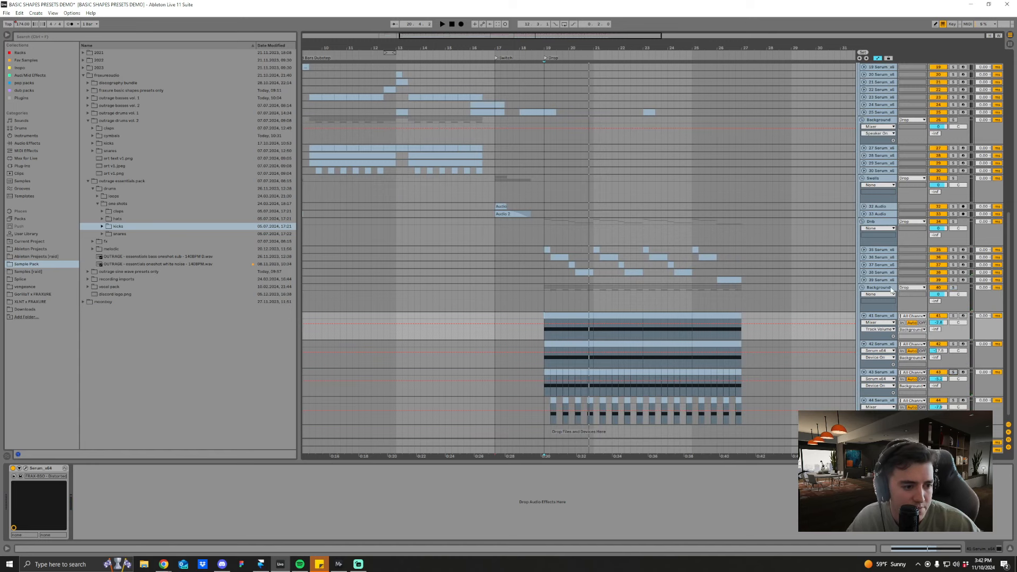
Step: Collapse the Dnb, Swells and both Background groups
left_click(891, 289)
left_click(861, 287)
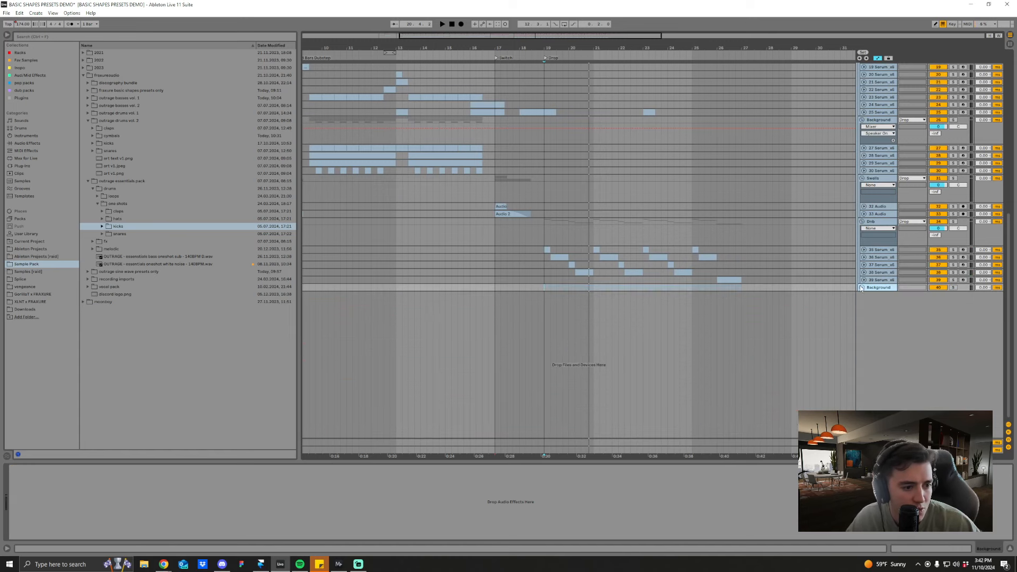
left_click(862, 221)
left_click(863, 170)
left_click(863, 171)
left_click(861, 178)
left_click(862, 135)
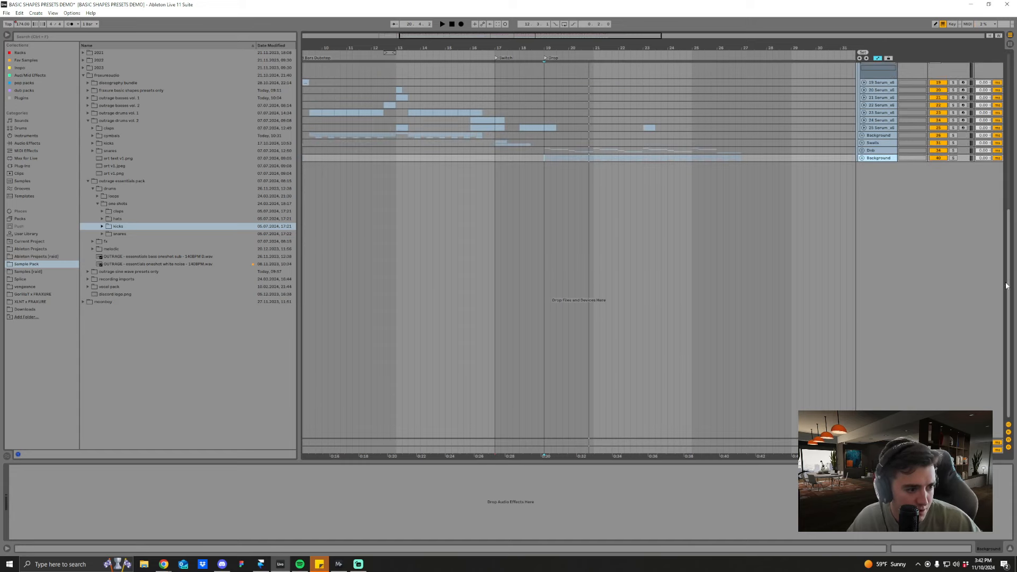
Step: Show the Sidechain track's devices and place the playback position at the Start locator
scroll(662, 174, "up", 6)
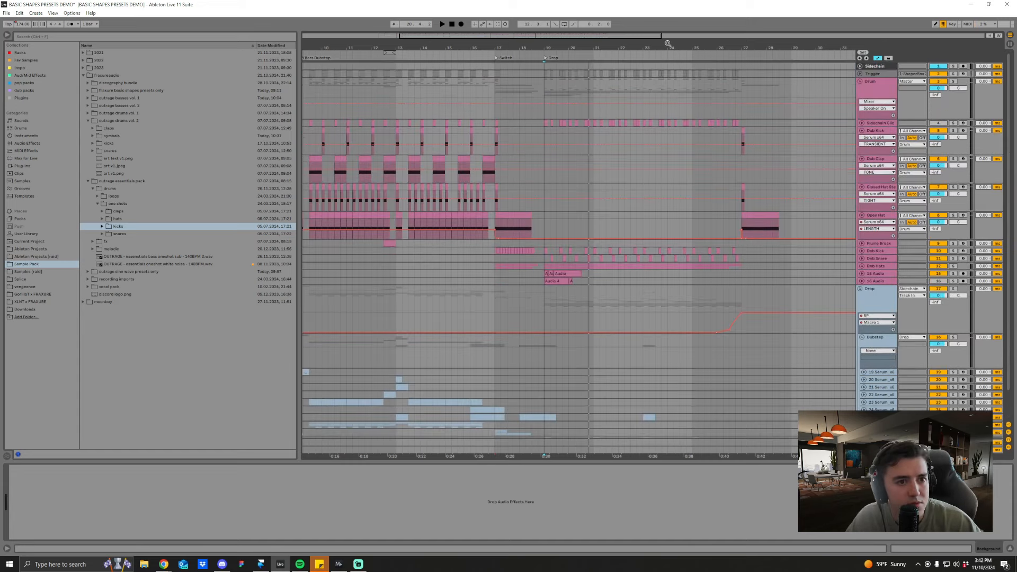
left_click_drag(670, 48, 670, 21)
left_click(882, 67)
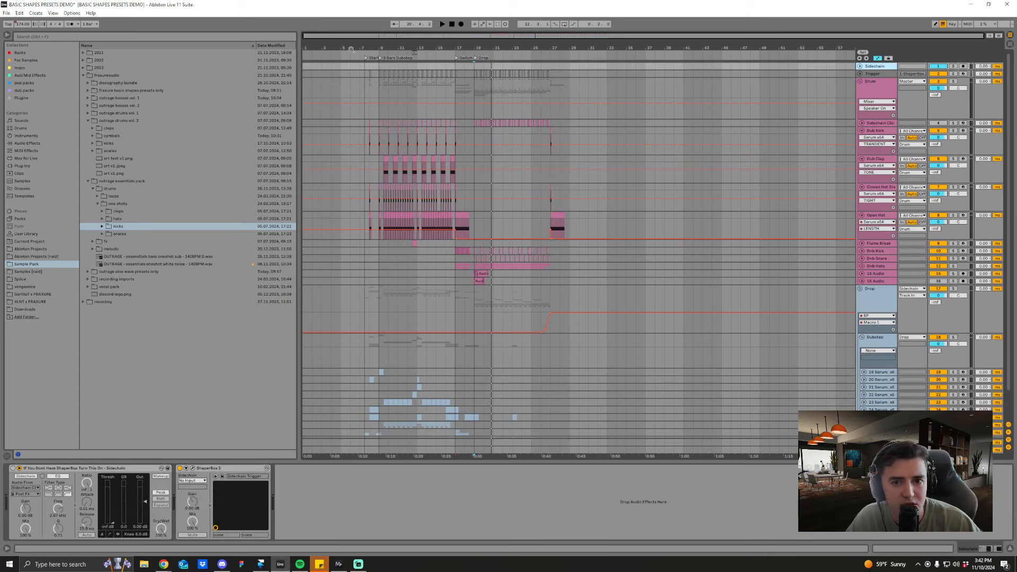
left_click_drag(360, 47, 381, 273)
left_click_drag(363, 35, 389, 65)
left_click(374, 68)
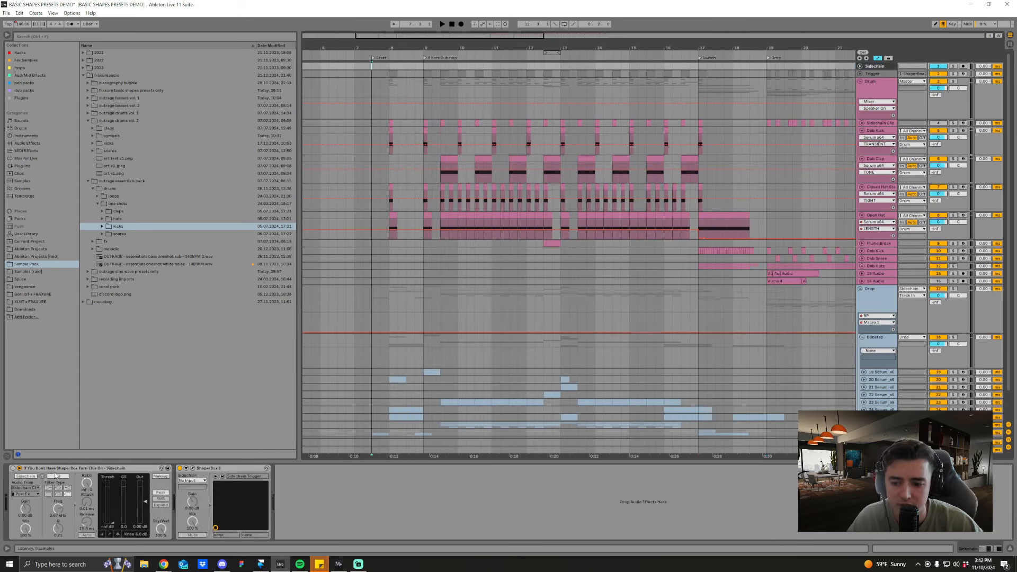
Step: Turn ShaperBox 2 off and the Sidechain compressor on, and audition the result from the 8 Bars Dubstep locator
left_click(180, 468)
left_click(12, 468)
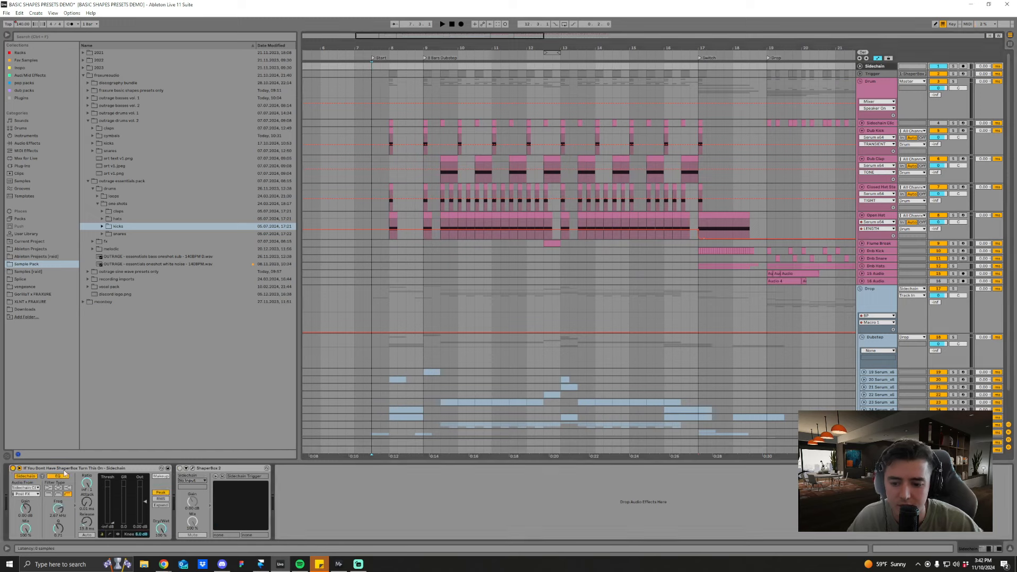
left_click(423, 63)
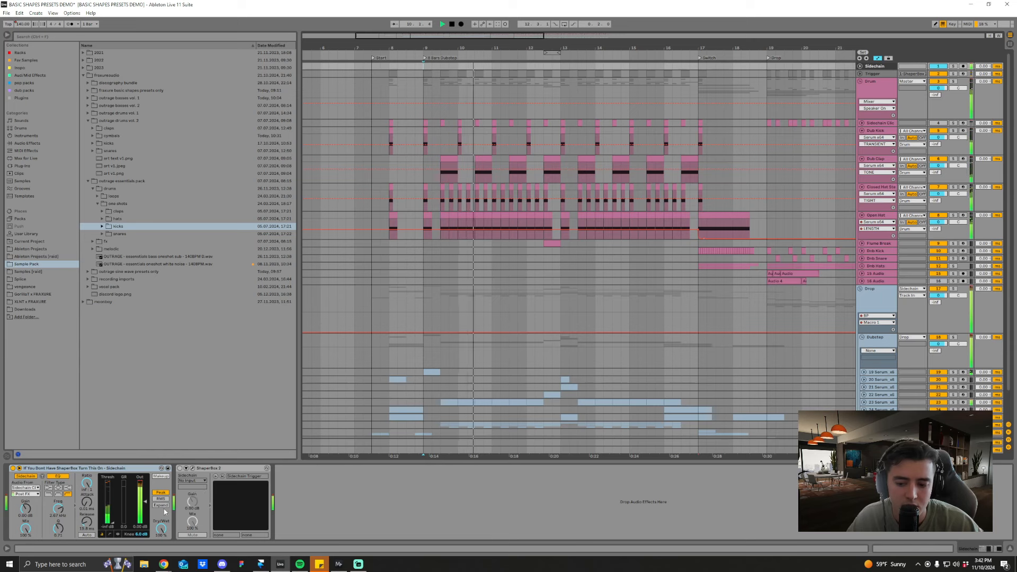
key("space")
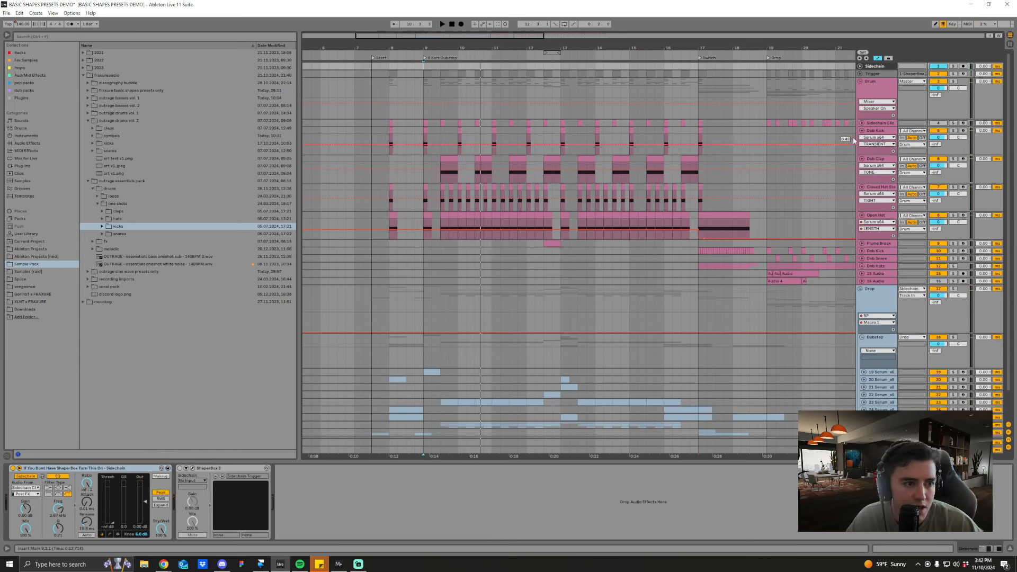
Step: Show the kick sample on the unfolded Sidechain Click track and audition the arrangement from its clip at the 8 Bars Dubstep locator
left_click(423, 136)
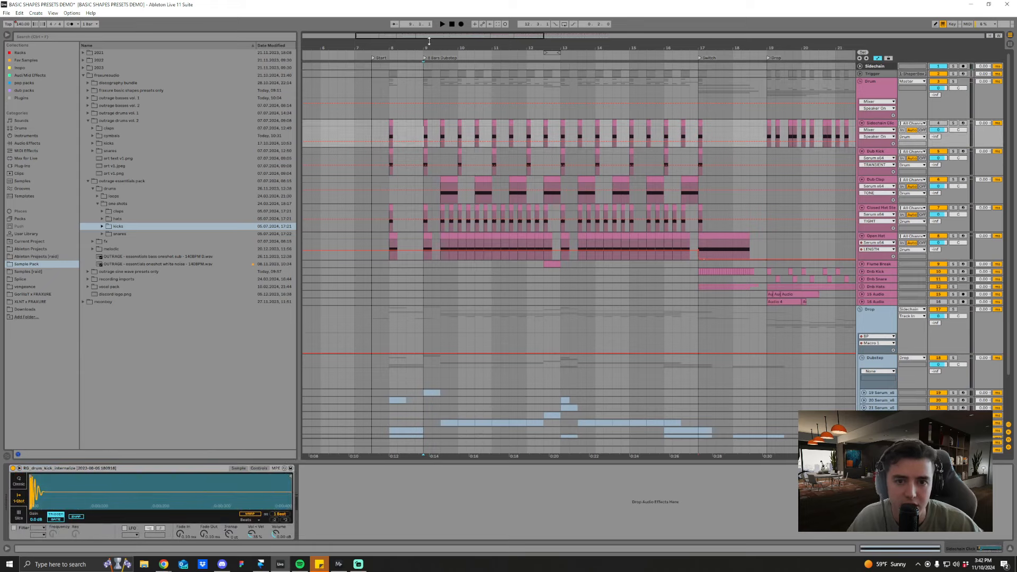
scroll(416, 136, "up", 4)
key("space")
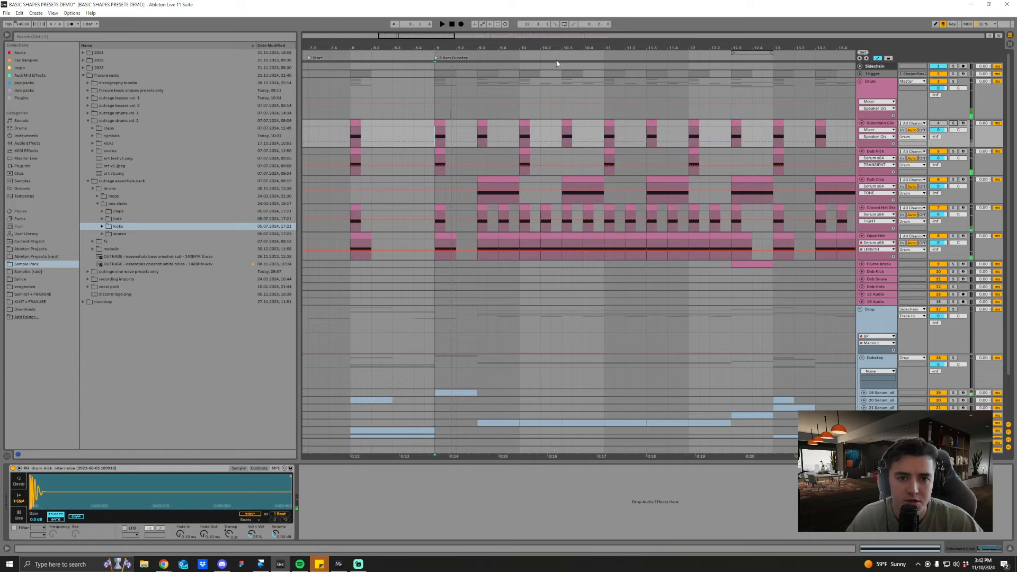
Step: Turn the Sidechain track's compressor off and ShaperBox 2 back on, and collapse both devices
scroll(540, 129, "down", 2)
left_click(874, 66)
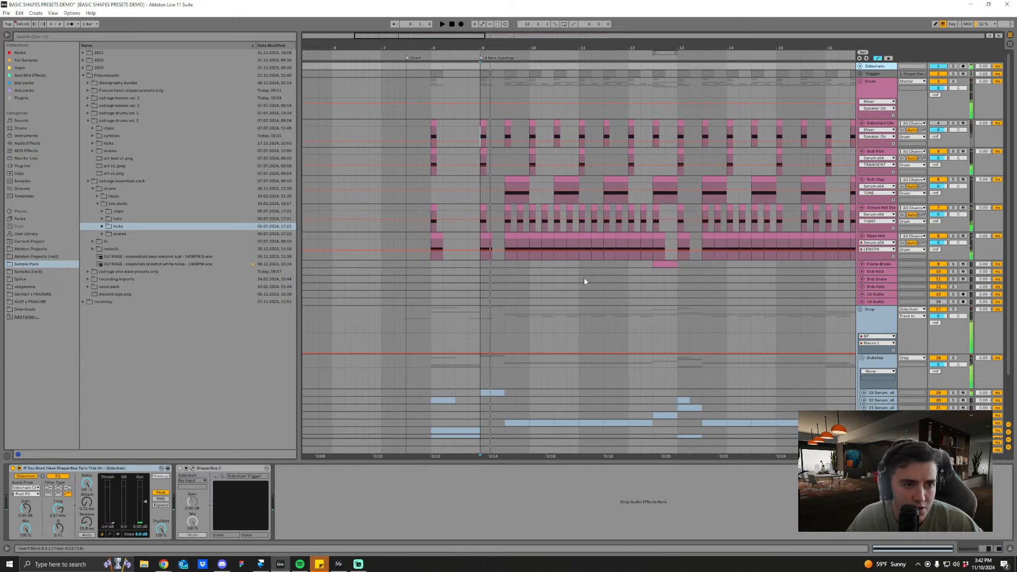
left_click(13, 468)
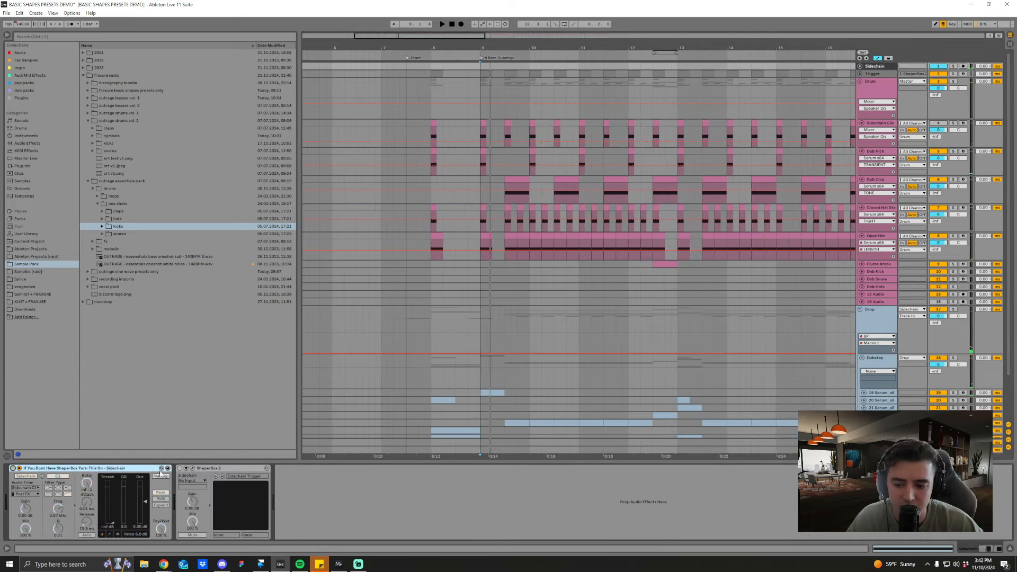
double_click(201, 468)
double_click(111, 468)
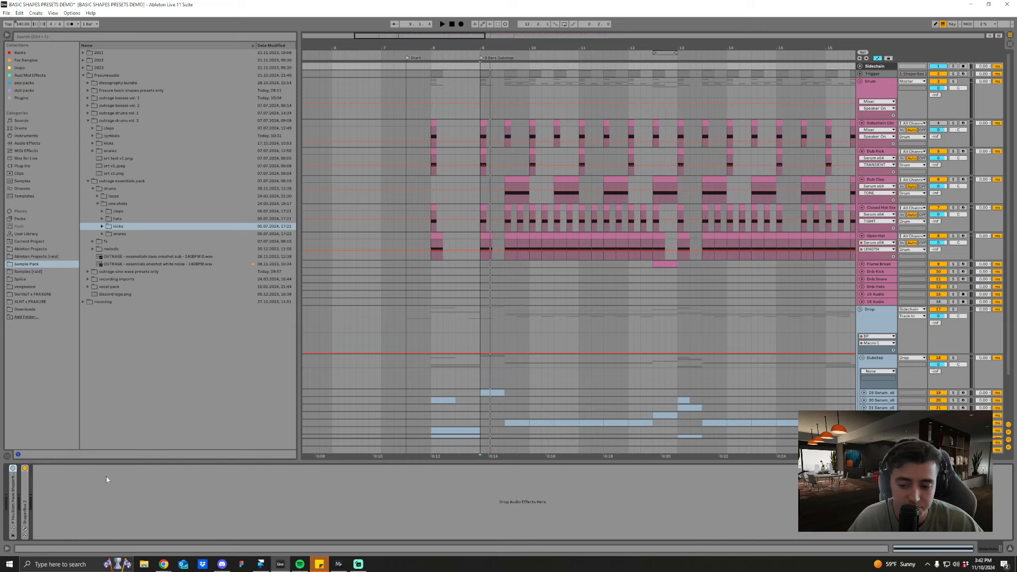
Step: Switch to the outrageaudio window in Chrome and review the Basic Shapes Only Serum Presets page opened from the site's home page
left_click(358, 565)
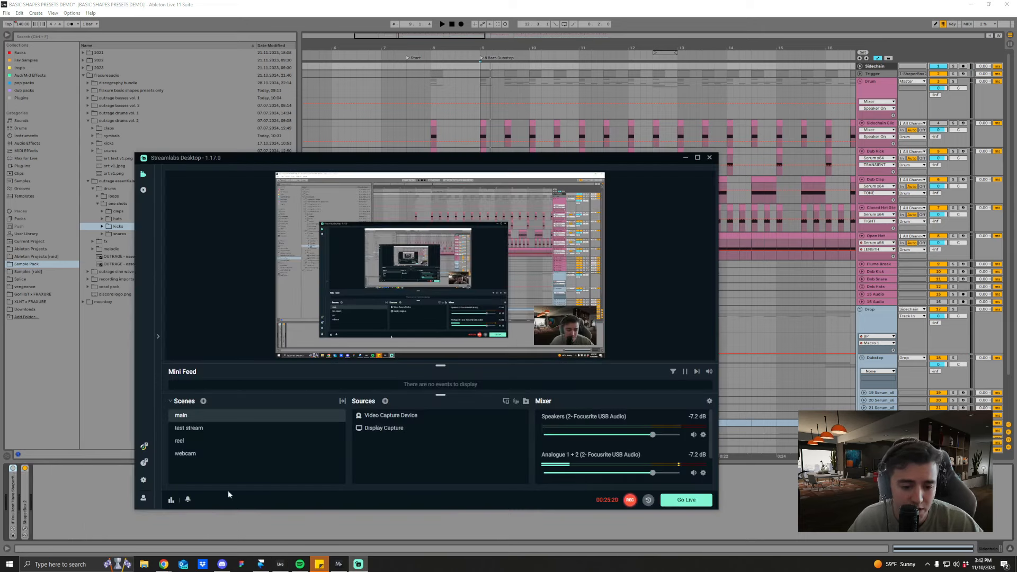
mouse_move(165, 565)
left_click(202, 536)
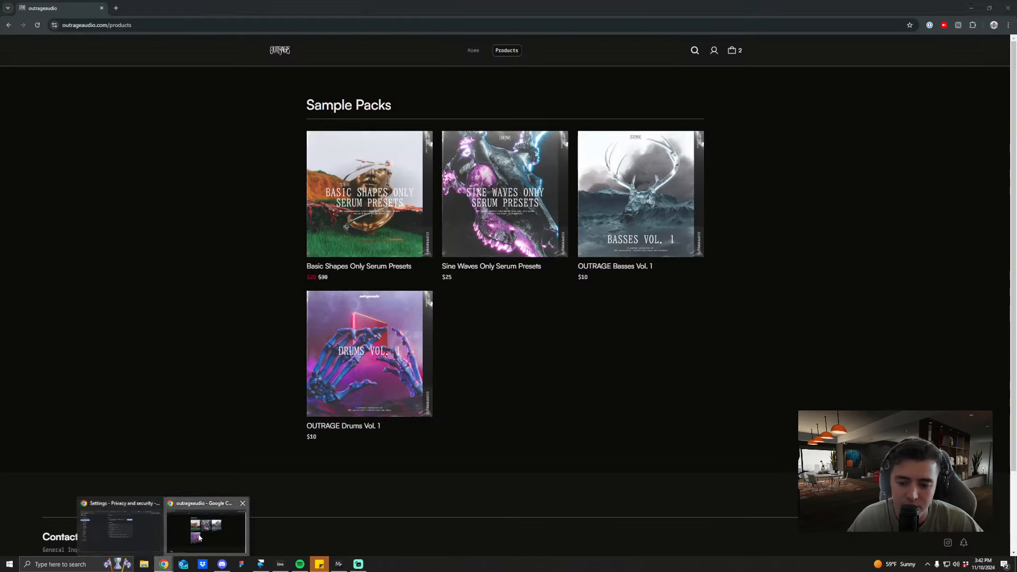
left_click(471, 50)
left_click(563, 241)
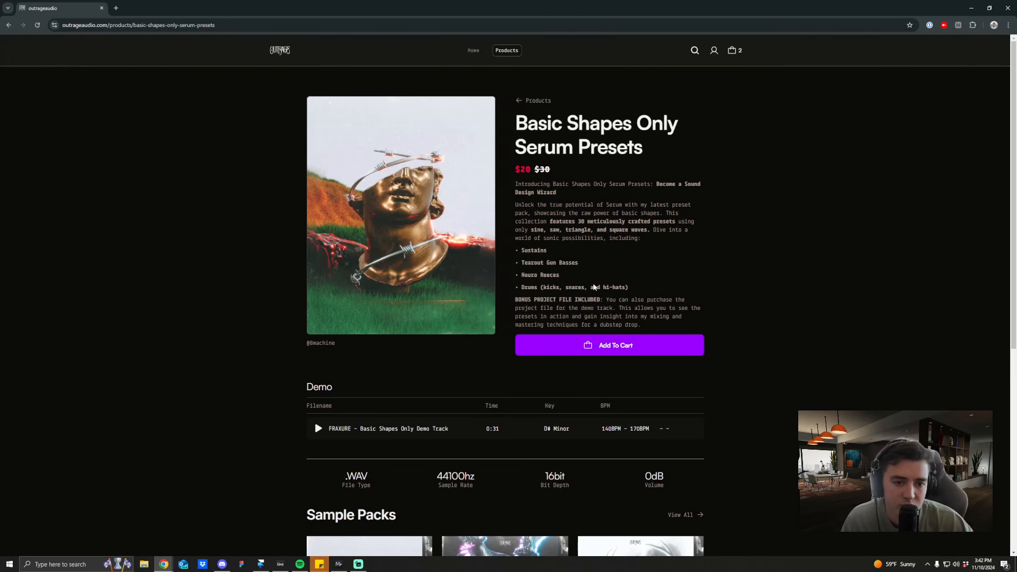
scroll(411, 356, "down", 3)
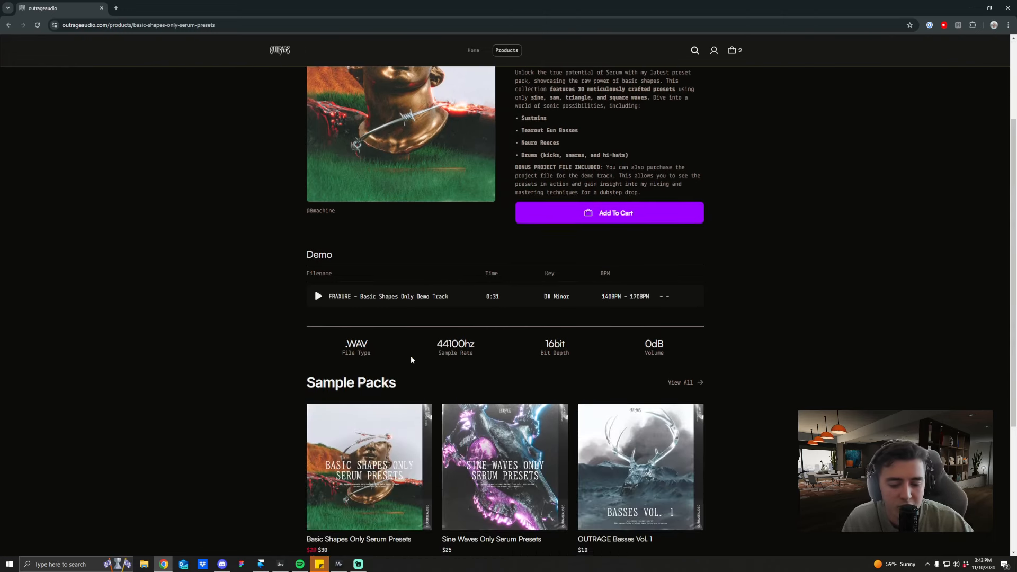
scroll(412, 358, "up", 3)
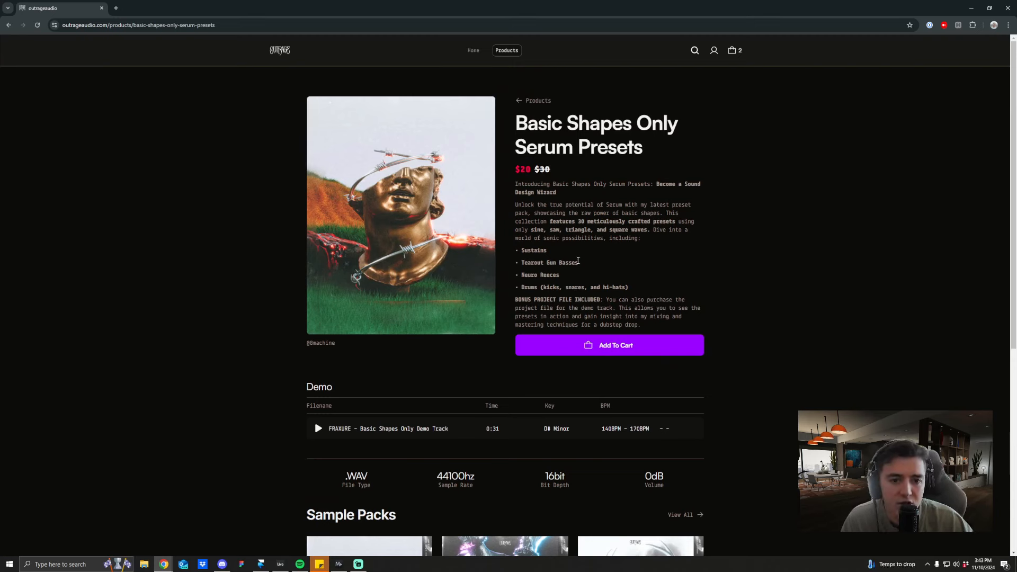
Step: Return to the product list, reopen the Basic Shapes Only Serum Presets page, and go back to the list
left_click(520, 101)
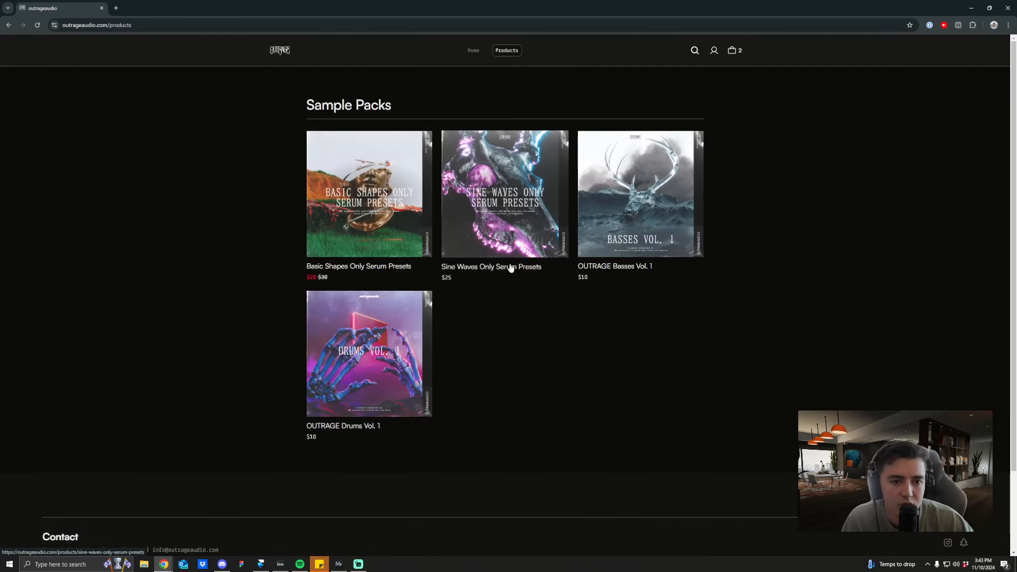
left_click(371, 212)
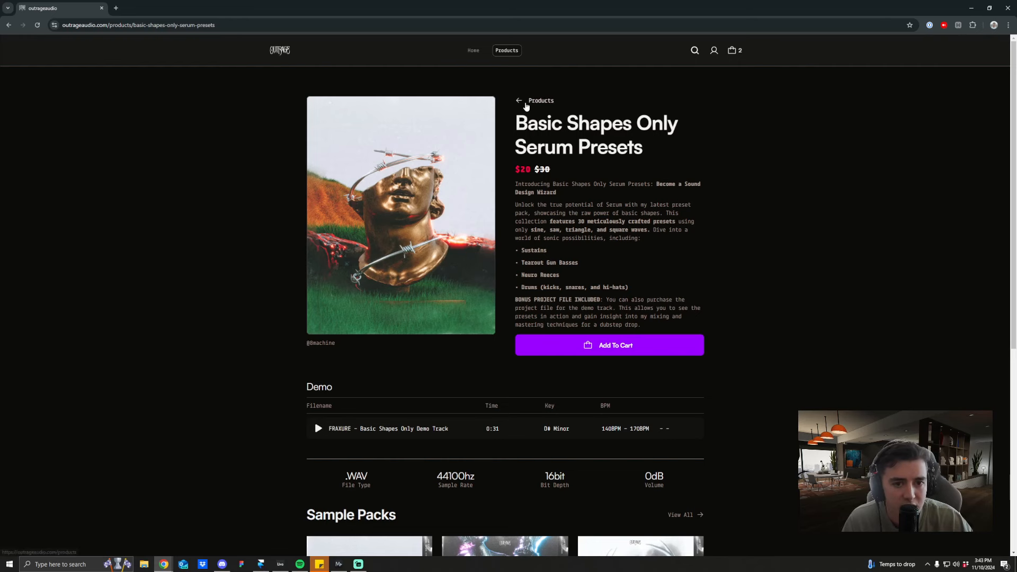
left_click(526, 101)
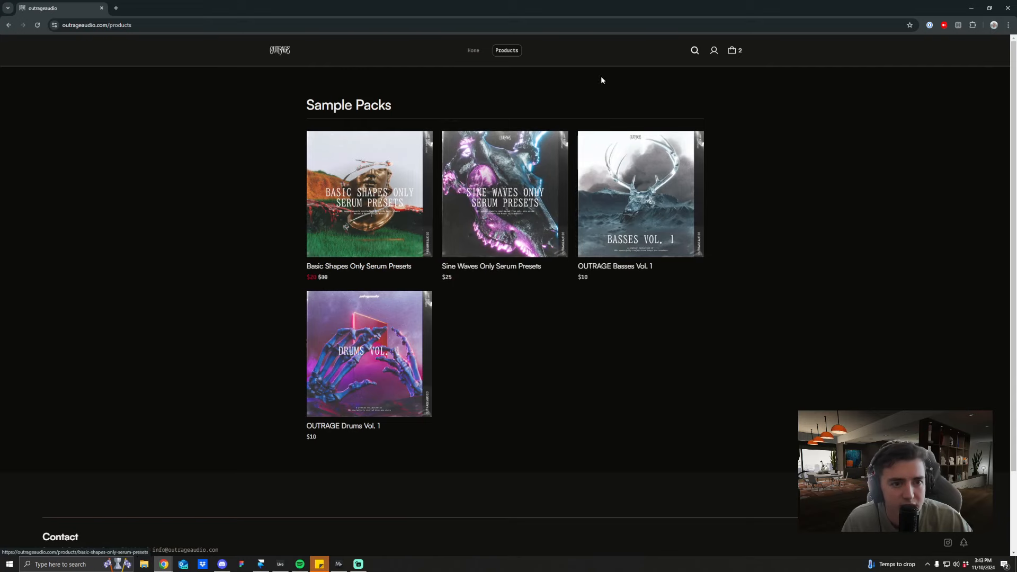
Step: Open the outrageaudio home page and look over its featured pack and Sample Packs section
left_click(469, 55)
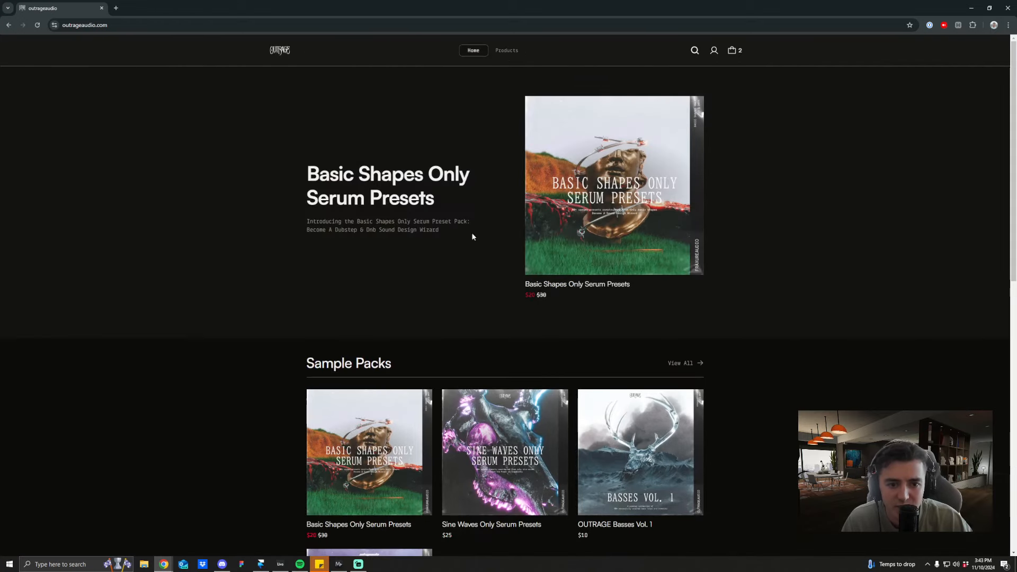
scroll(461, 280, "down", 8)
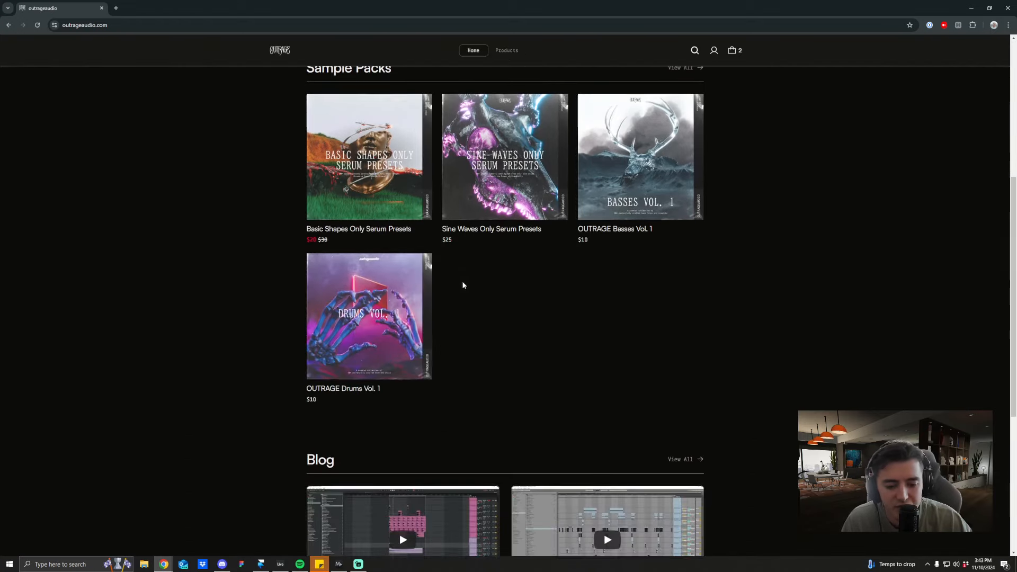
scroll(607, 312, "up", 8)
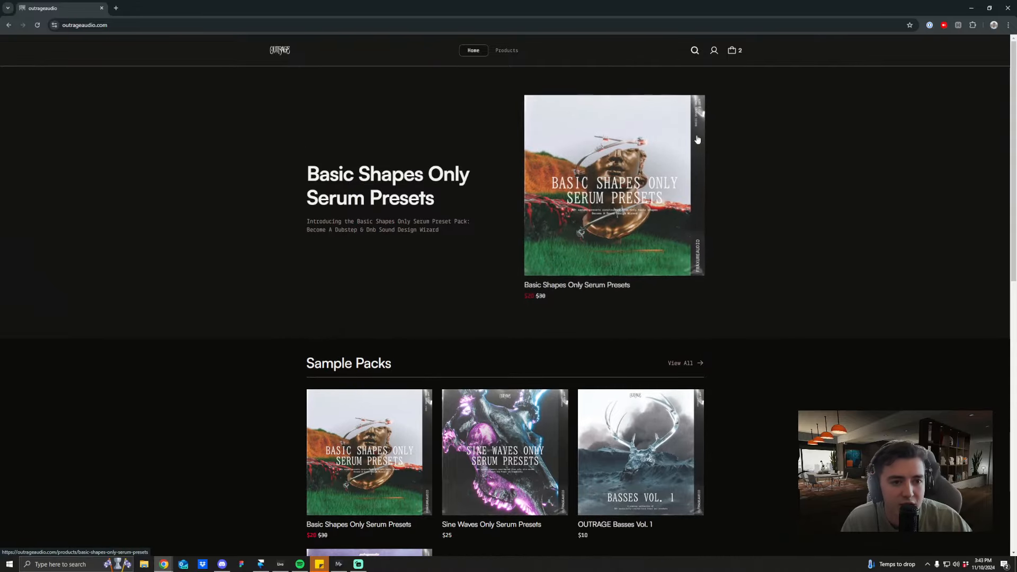
Step: Open the Sine Waves Only Serum Presets page from the product list and review its description and demo
left_click(507, 51)
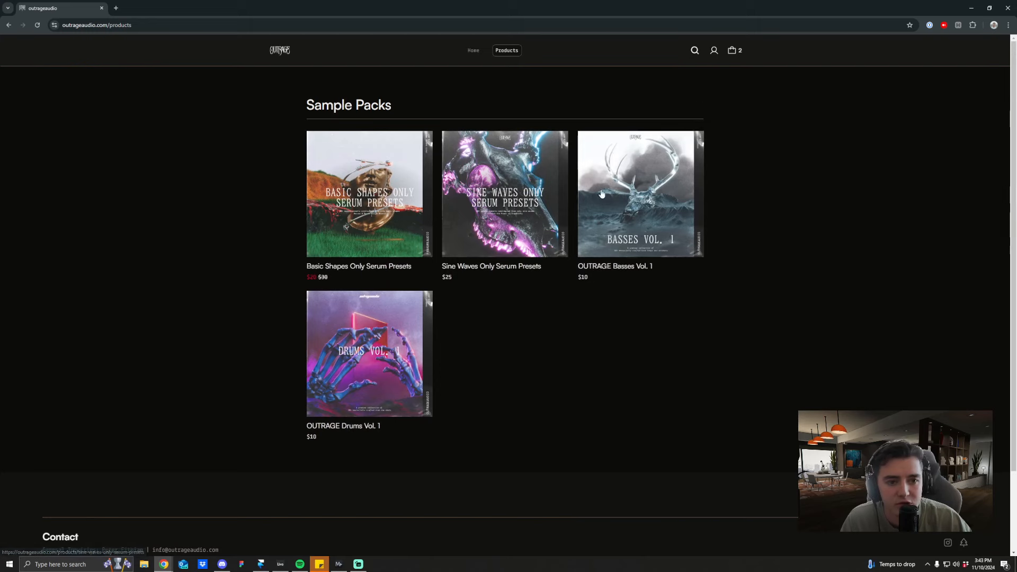
left_click(499, 226)
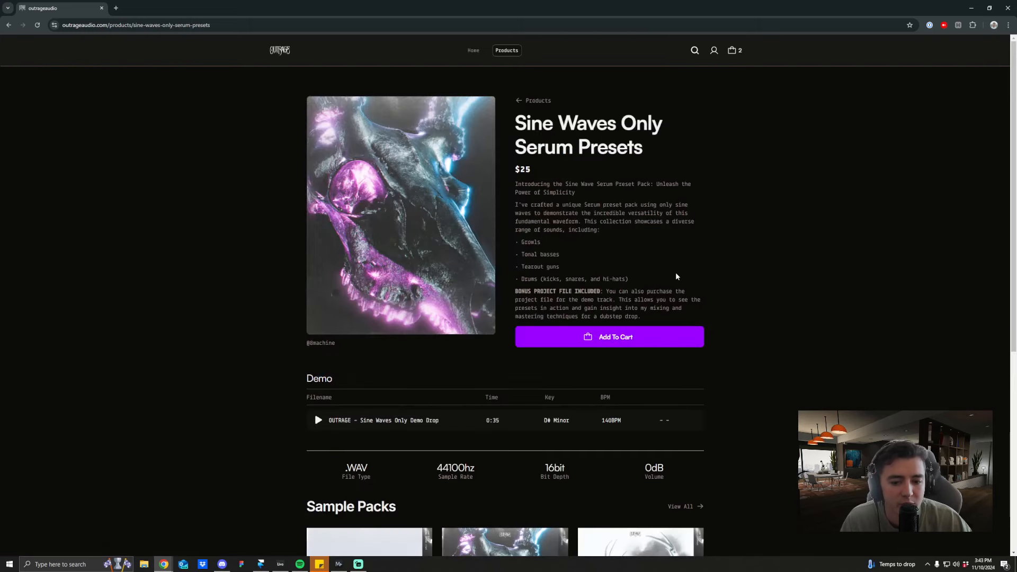
scroll(676, 276, "down", 2)
scroll(692, 292, "up", 2)
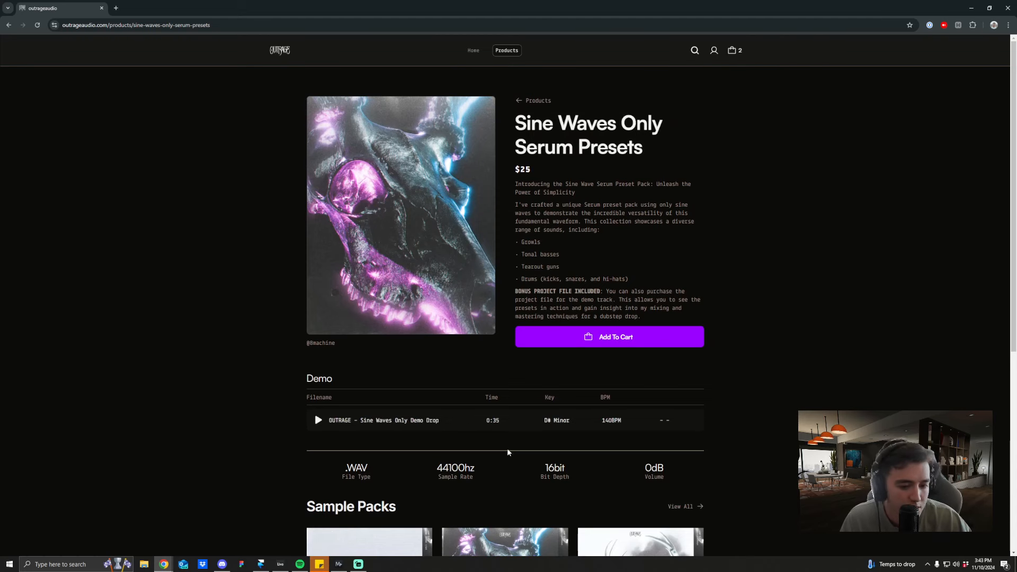
left_click(359, 564)
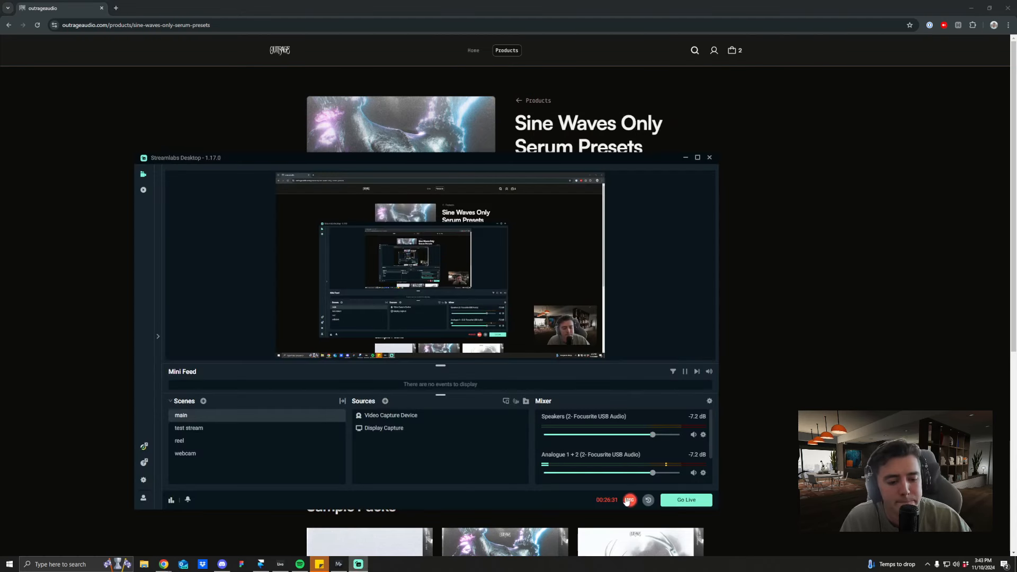